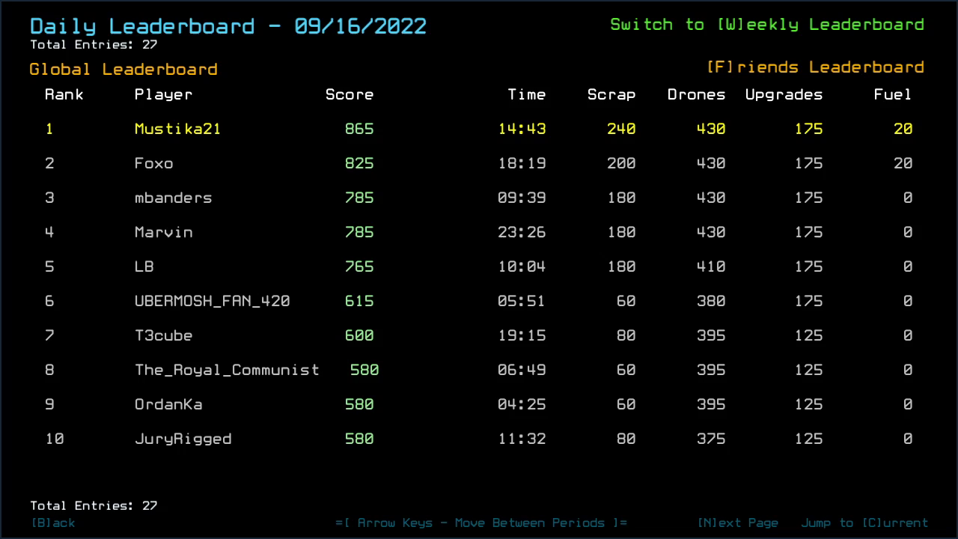
Page the 09/16/2022 daily leaderboard forward to its last page, ranks 21–27
key(Right)
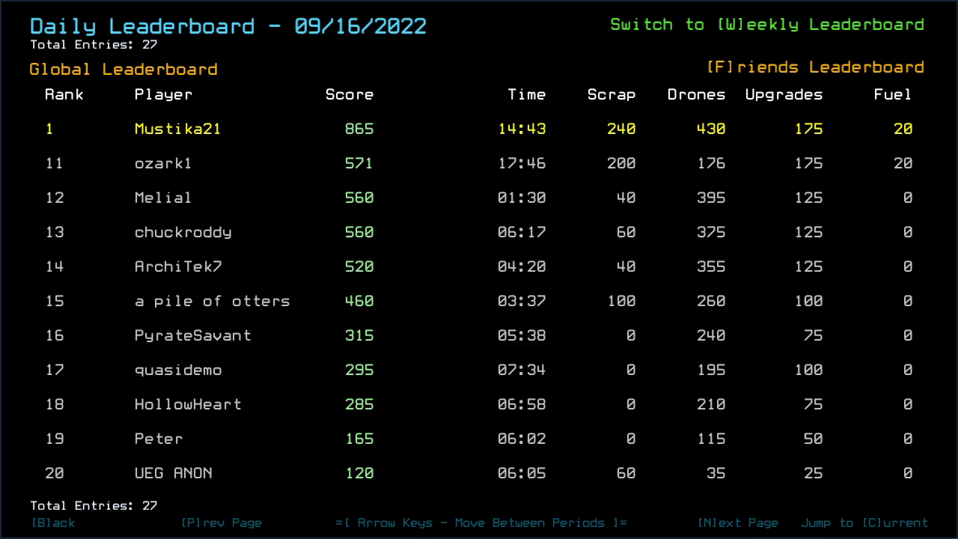
key(n)
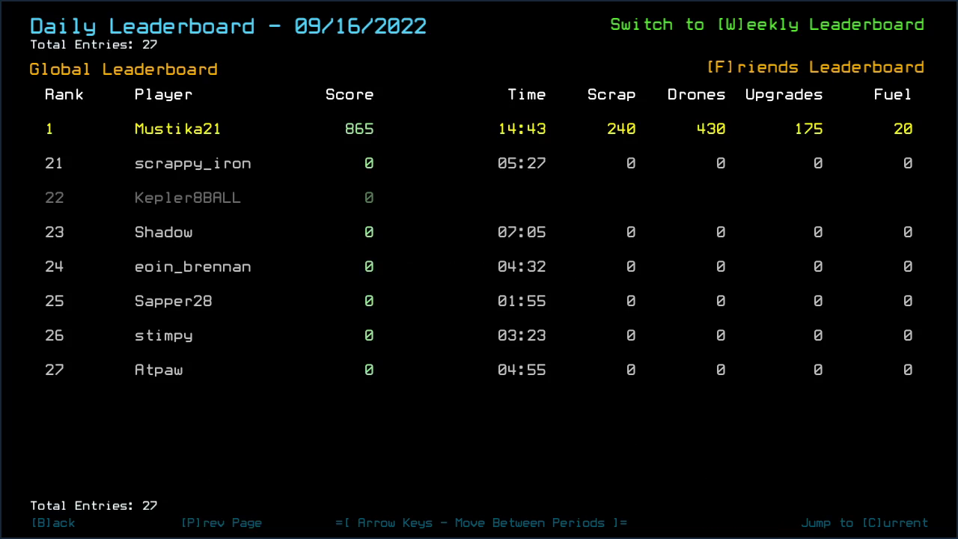
Check the Friends leaderboard, then begin the daily mission with drones docked at airlock a1
key(f)
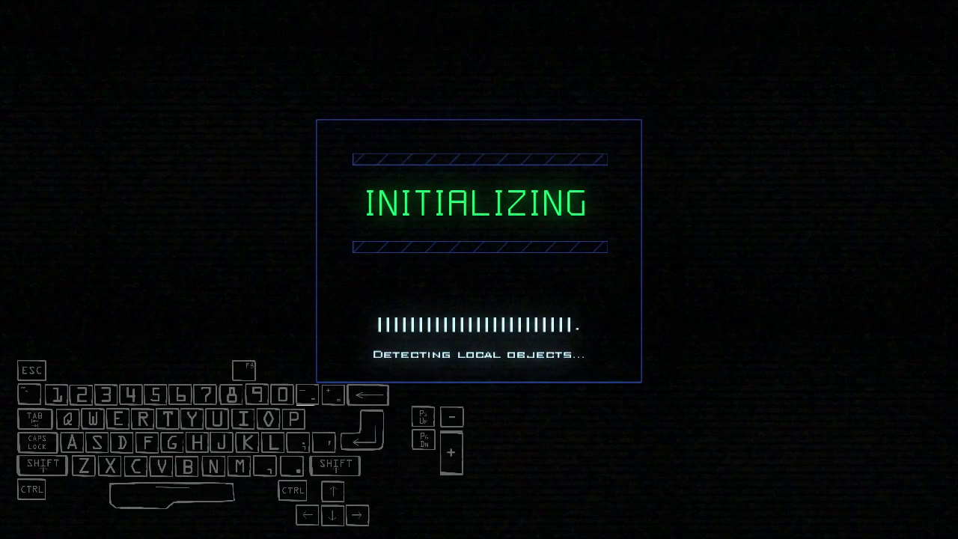
key(Left)
key(Left)
key(Left)
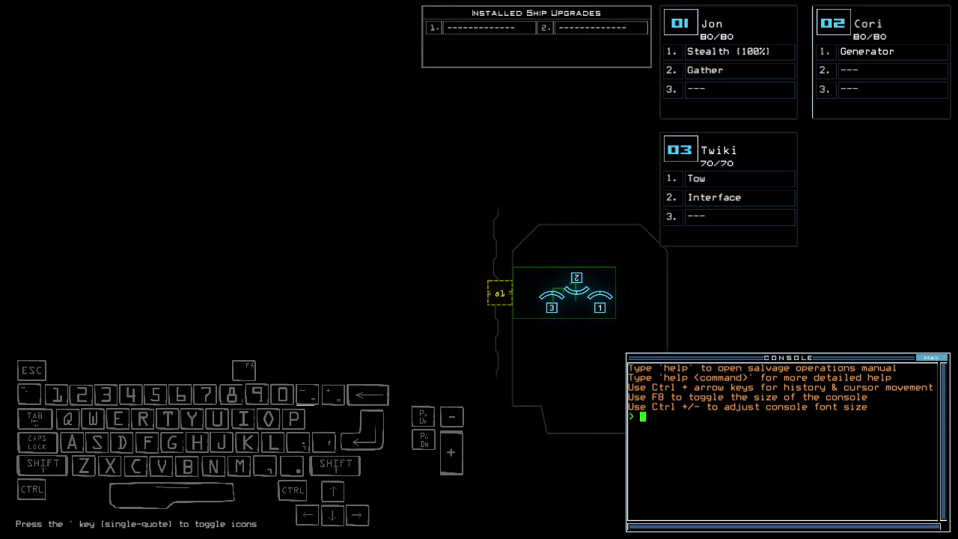
text(alias)
Change the drone numbers in the go alias and save the aliases
key(Return)
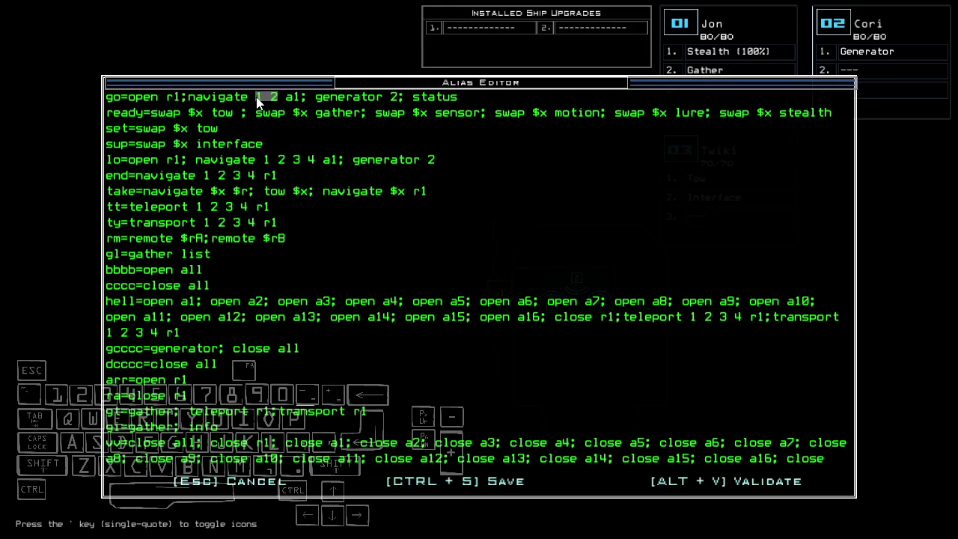
key(BackSpace)
text(3)
key(ctrl+s)
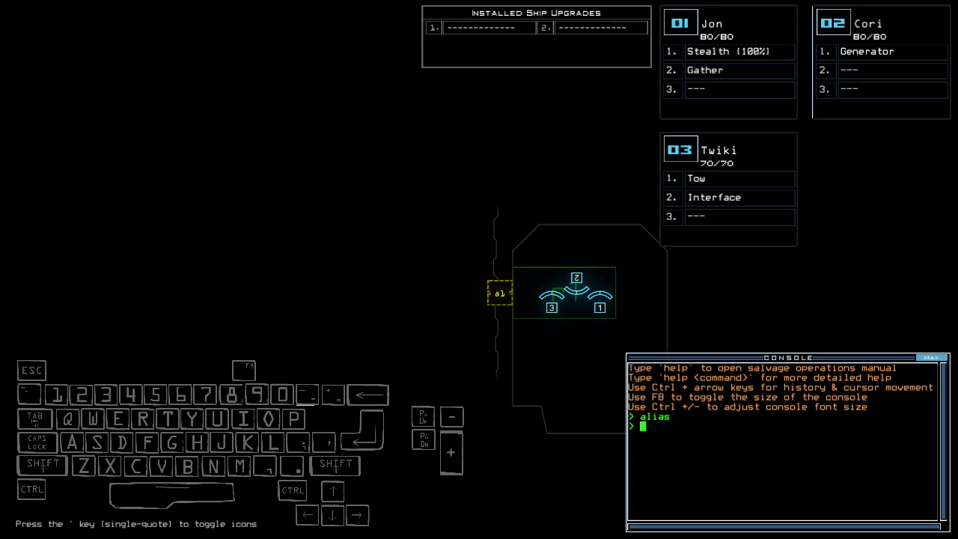
Run the derelict status report, then 'ready 3;set 2' to move upgrades to Twiki and Cori
key(Left)
key(Left)
key(Right)
key(Right)
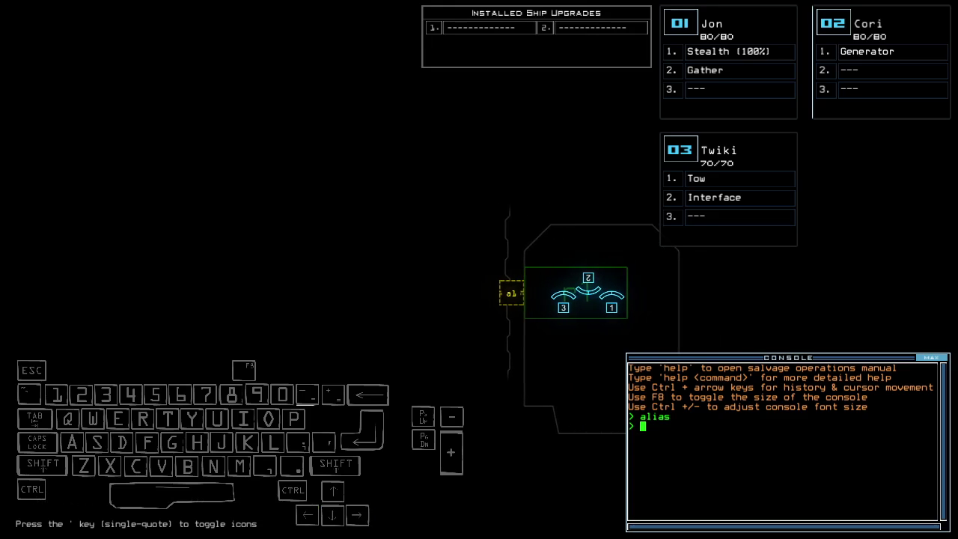
text(status)
key(Return)
text(rea)
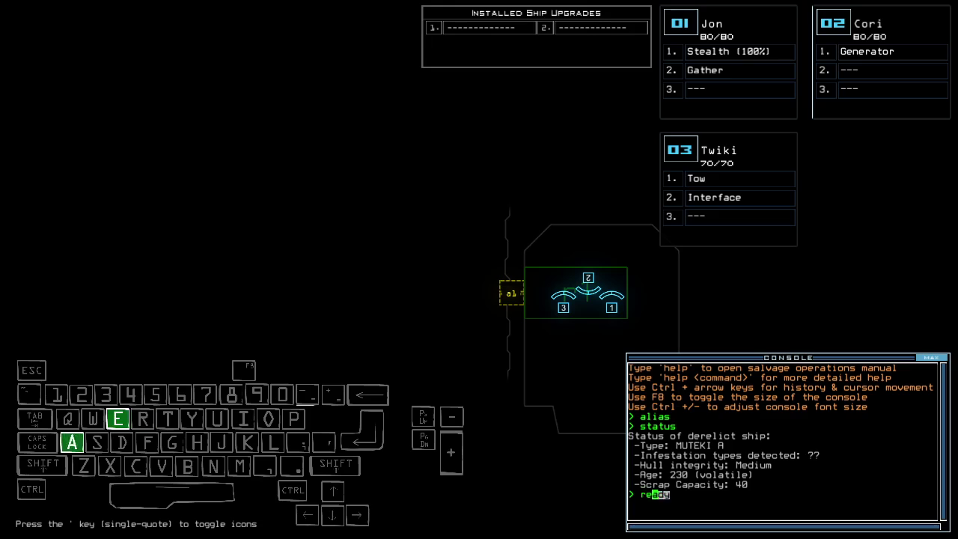
text(dy 3;set 2)
key(Return)
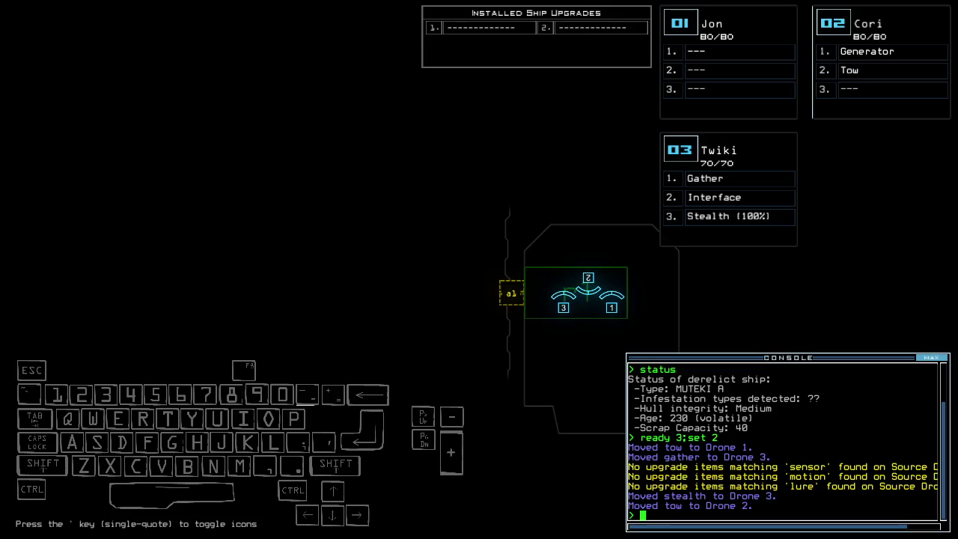
Check the camera feeds of Twiki, Cori and Jon
key(3)
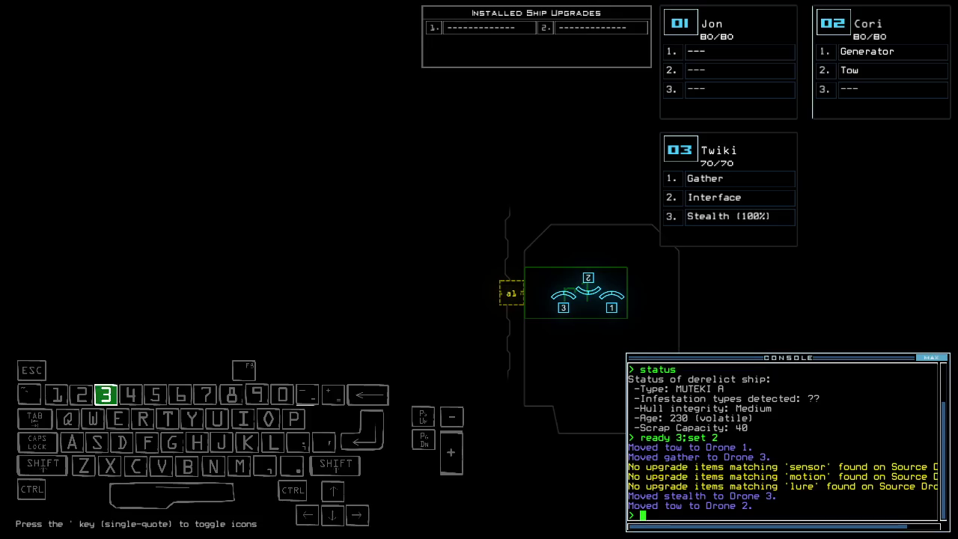
key(Left)
key(Left)
key(2)
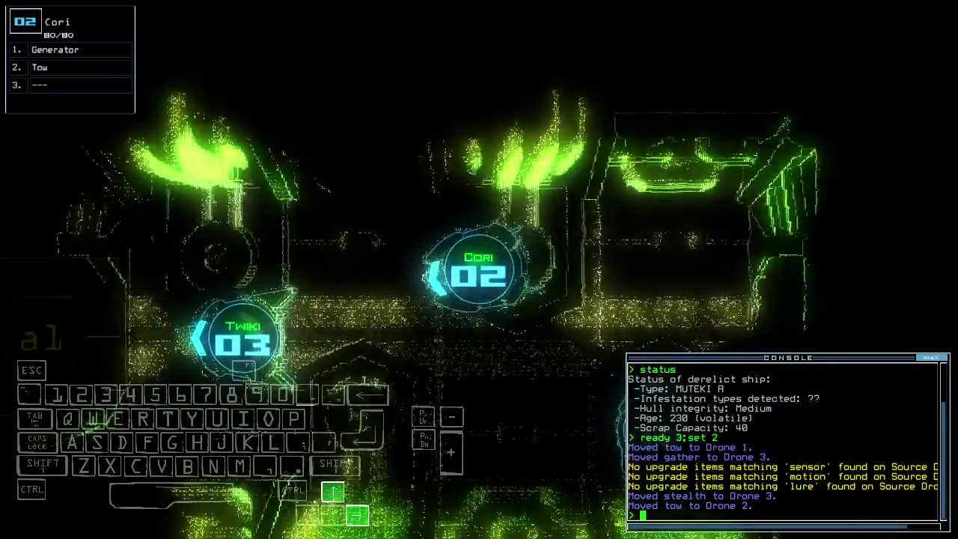
key(Left)
key(1)
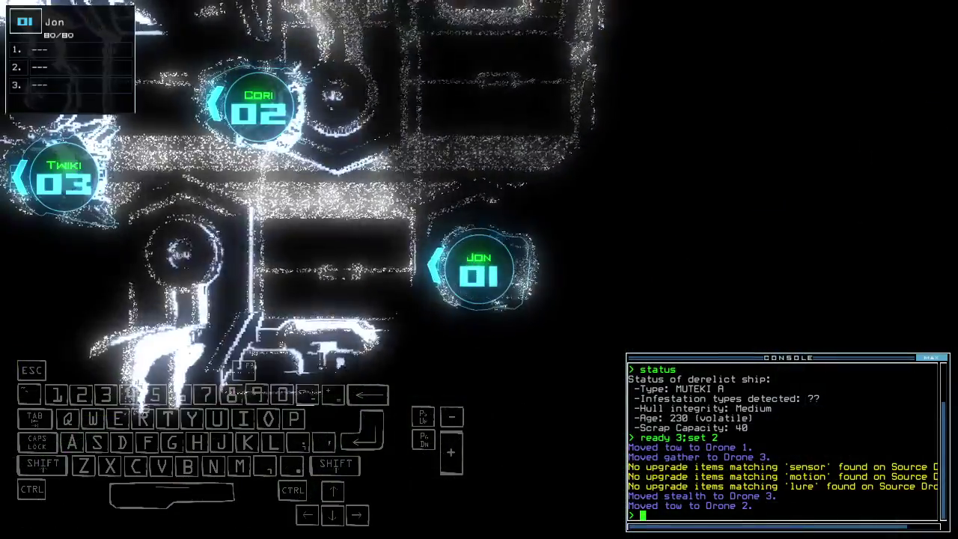
key(1)
key(3)
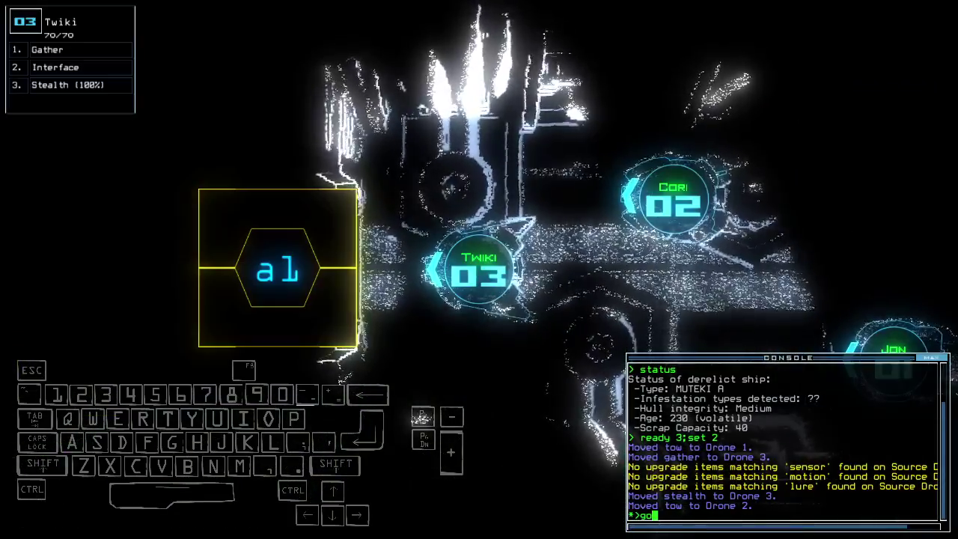
Run go to start the mission and drive Twiki out through the airlock
key(Up)
key(Up)
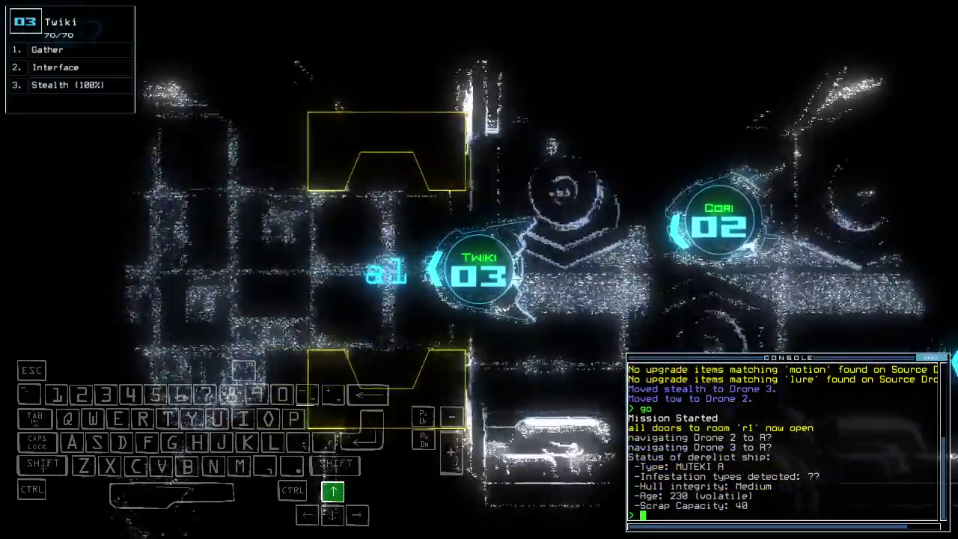
key(Left)
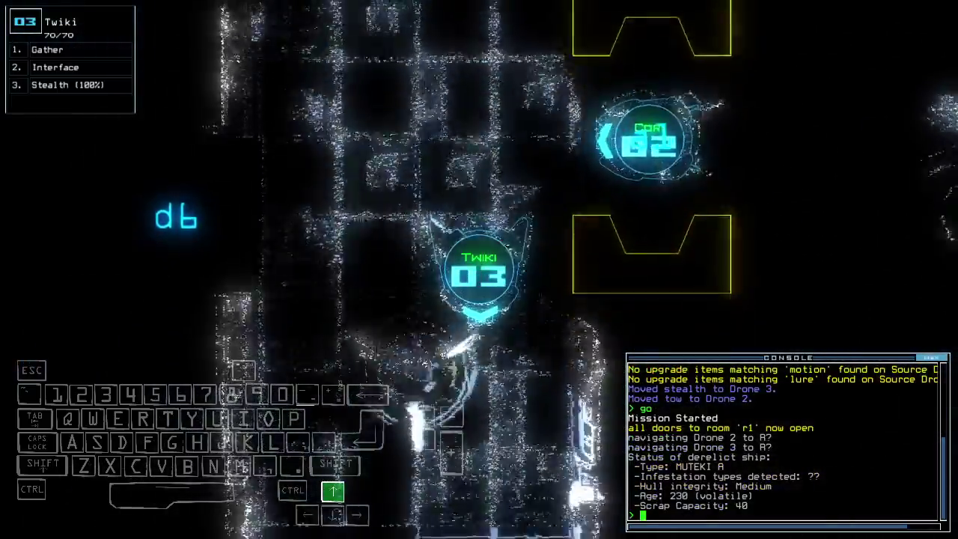
key(Up)
key(Up)
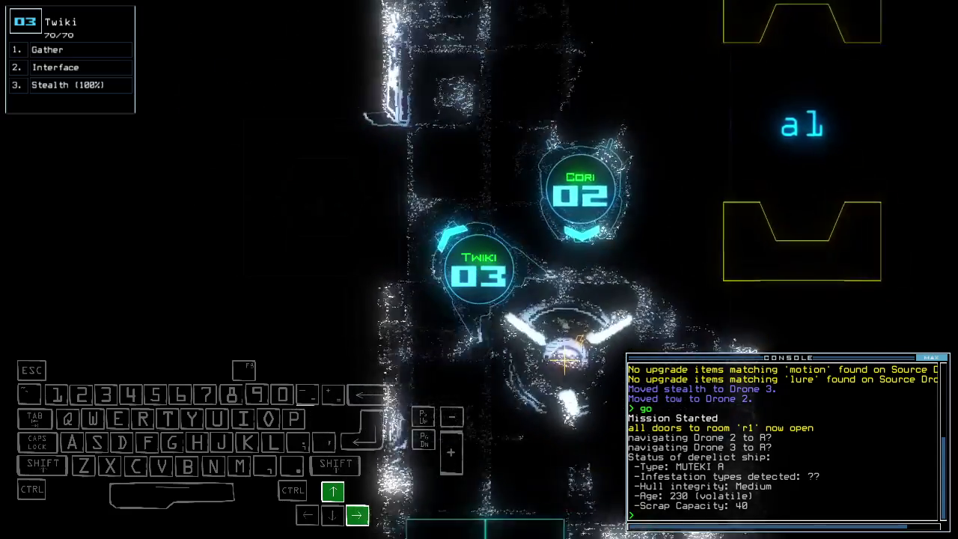
key(space)
key(Left)
key(Left)
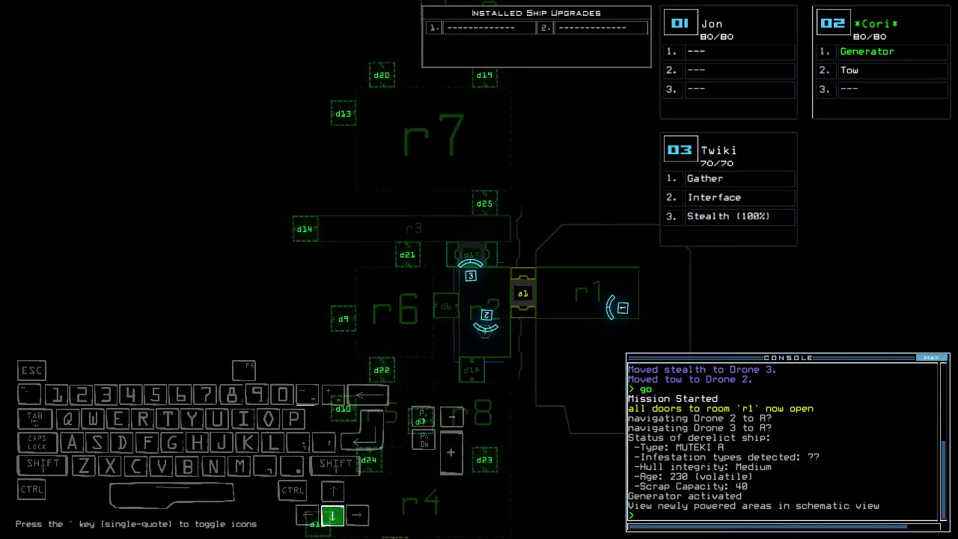
text(f r8)
Activate the generator with f r8, cycle room r3's doors, and send Twiki stealthed to d14
key(Return)
key(3)
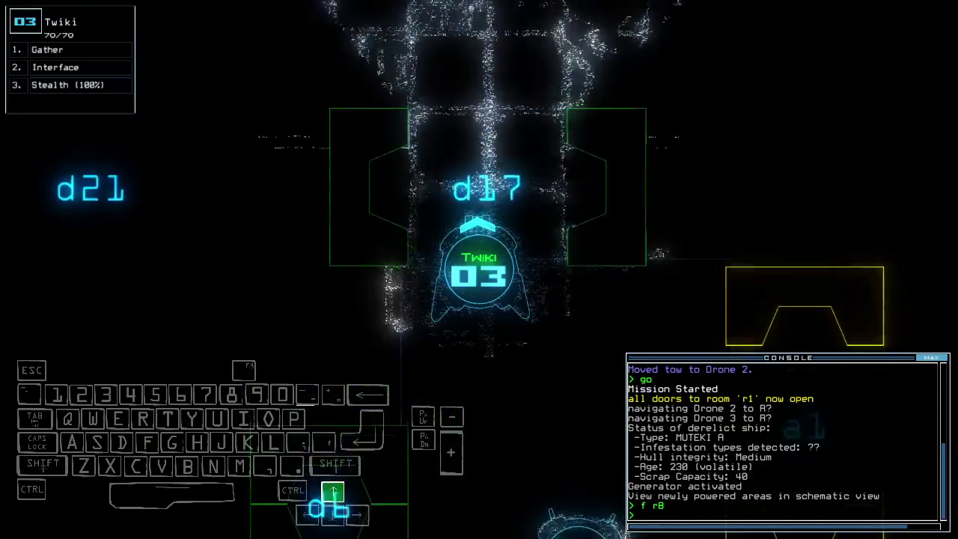
key(Up)
text(xx r3)
key(Return)
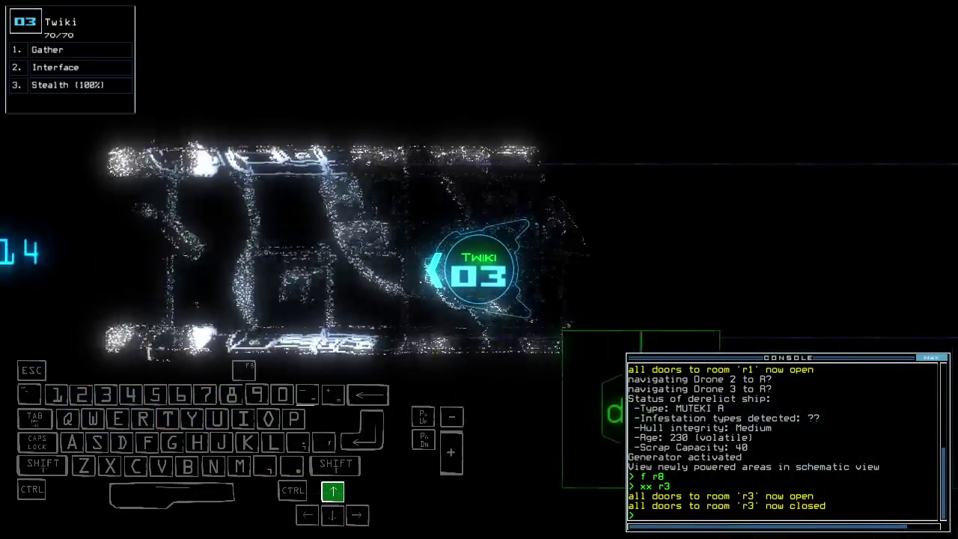
text(st;d14)
key(Return)
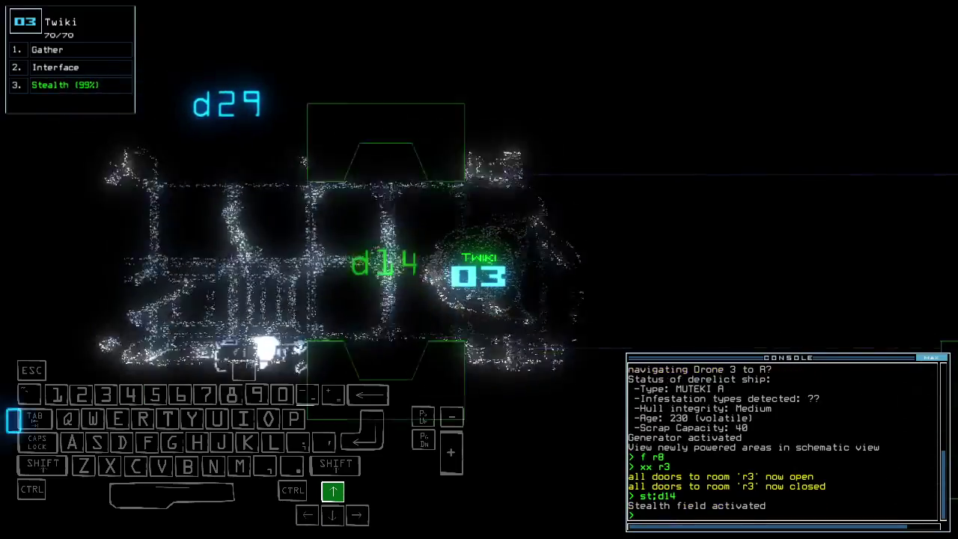
Open door d14 and drive Twiki through it
key(space)
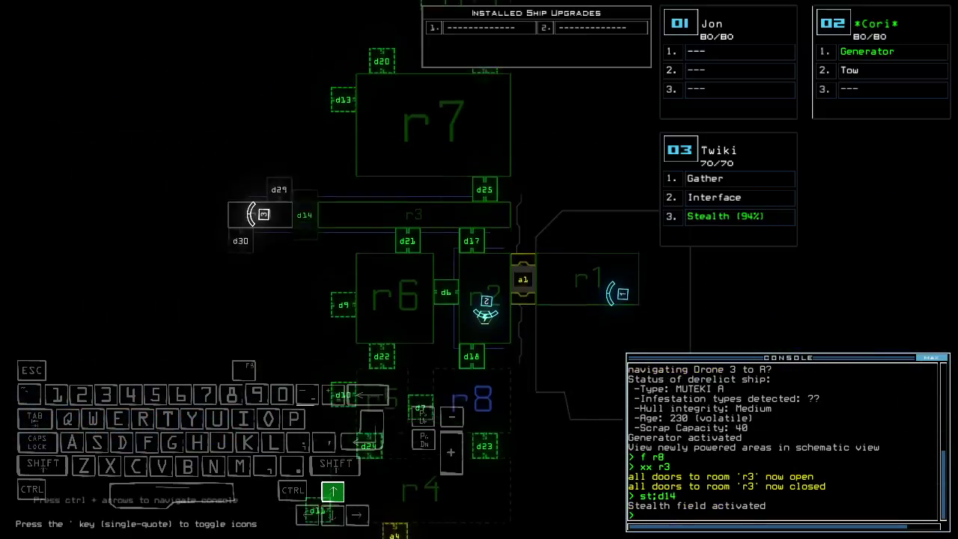
key(space)
key(Right)
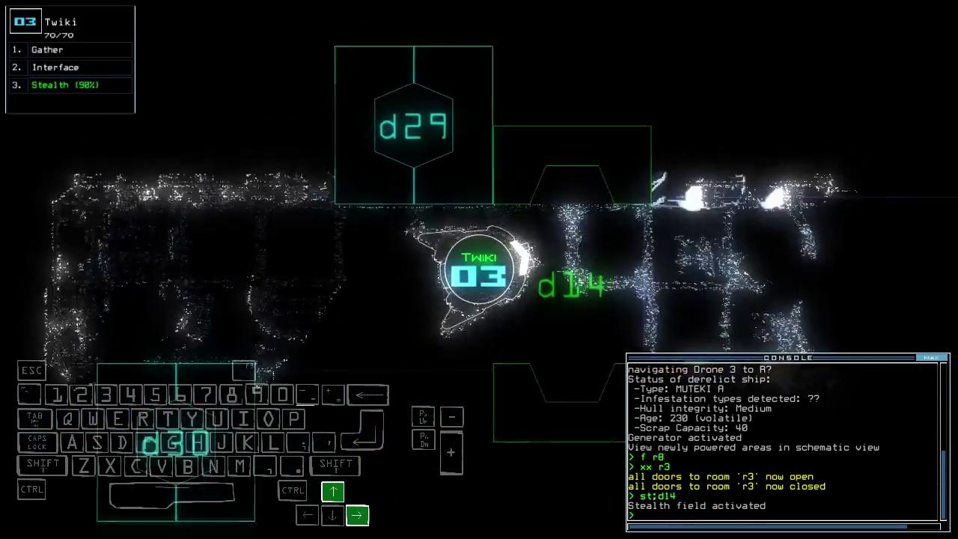
text(d14)
key(Return)
key(Up)
key(Left)
key(Up)
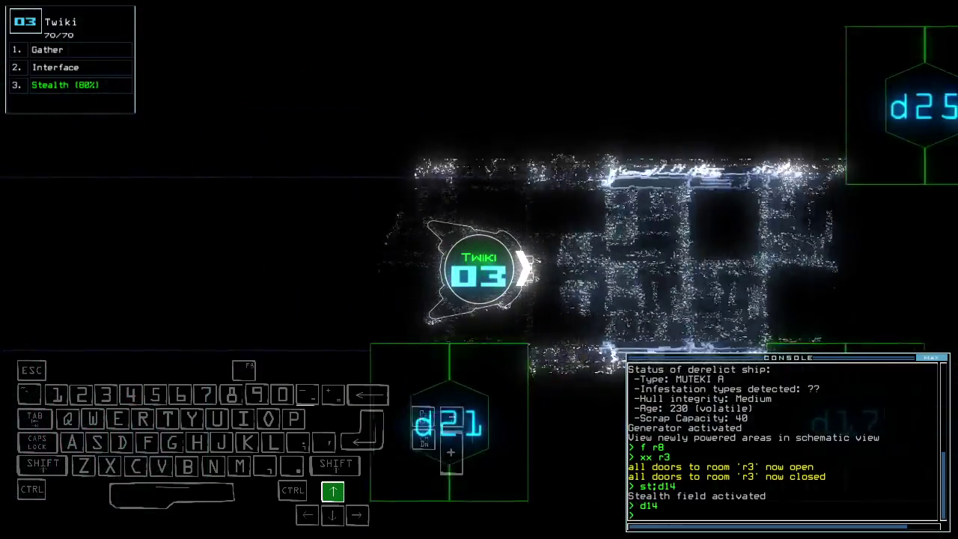
text(d25)
Open door d25 and steer Twiki through into room r7
key(Return)
key(Left)
key(Up)
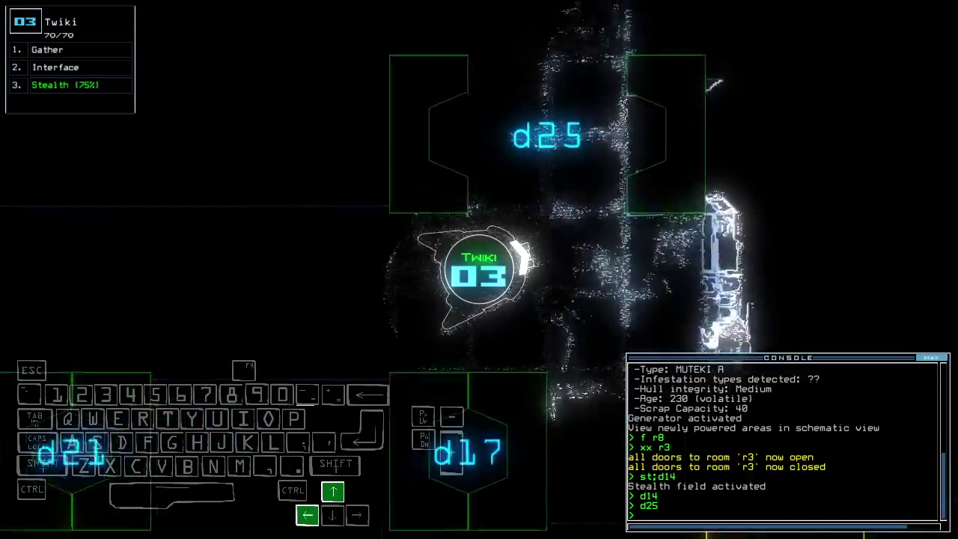
key(Up)
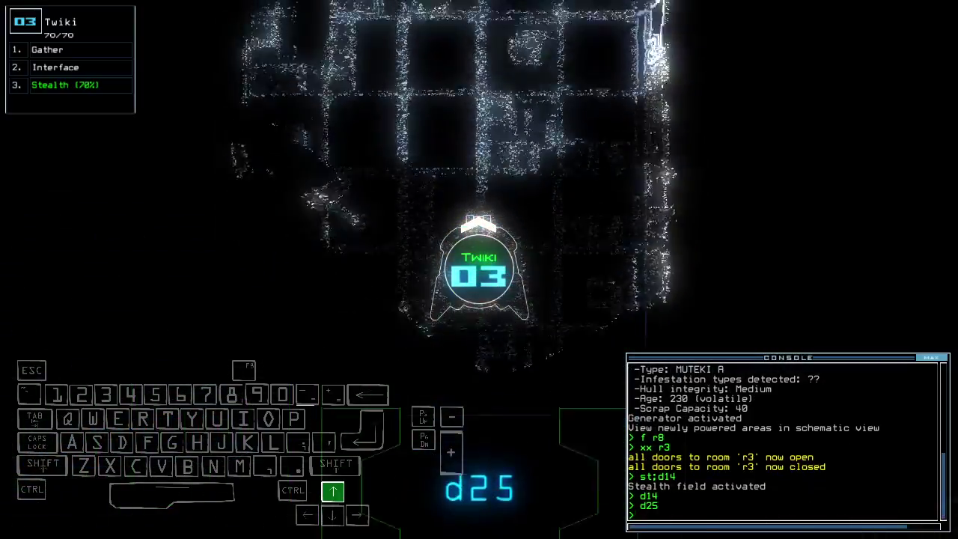
key(Up)
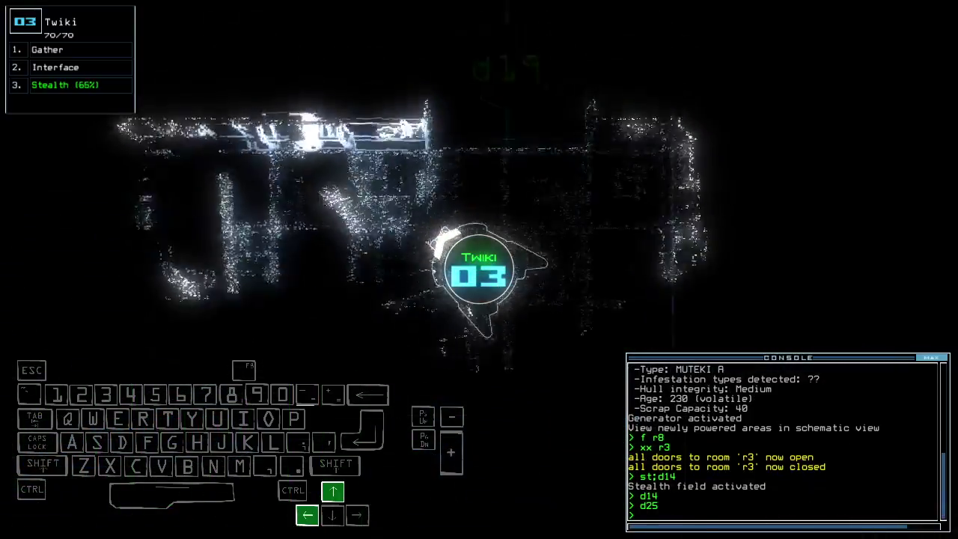
key(Right)
key(Up)
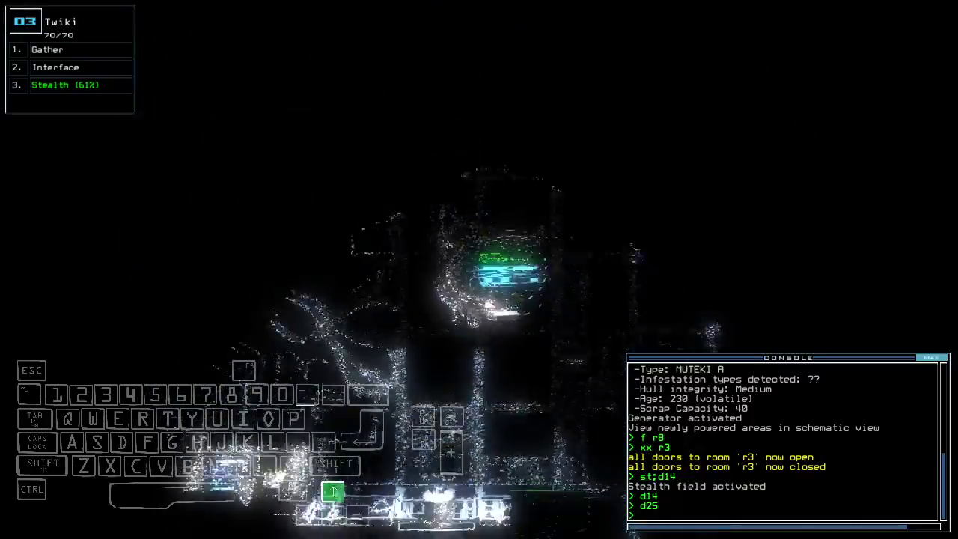
key(Up)
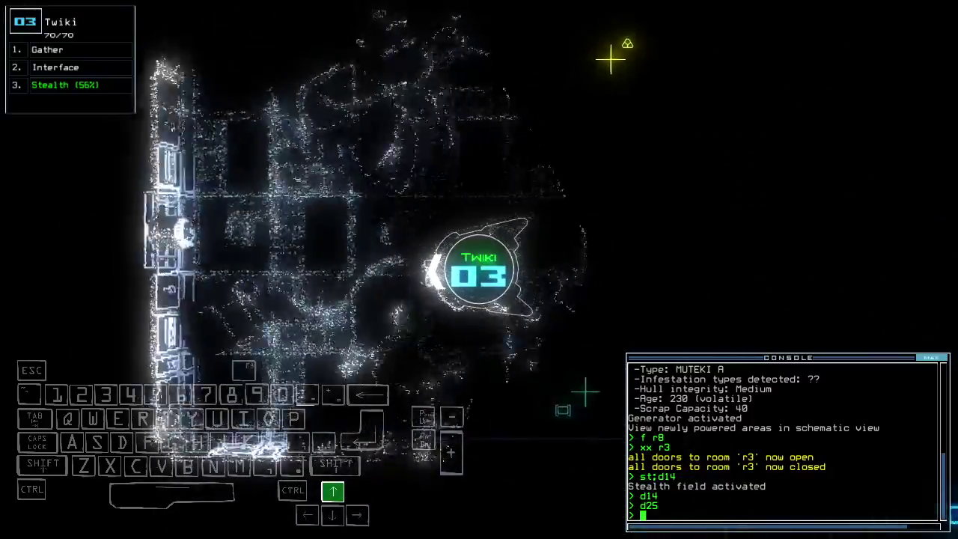
key(Left)
text(s)
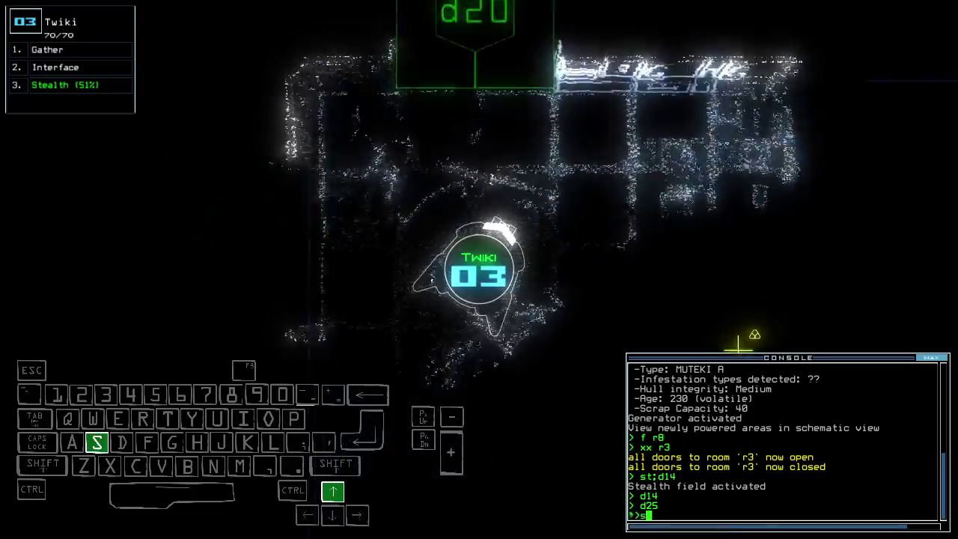
text(t)
Drop Twiki's stealth, gather scrap, and activate the interface, revealing 10 rooms
key(Return)
key(Up)
key(Right)
key(Up)
text(g)
key(Return)
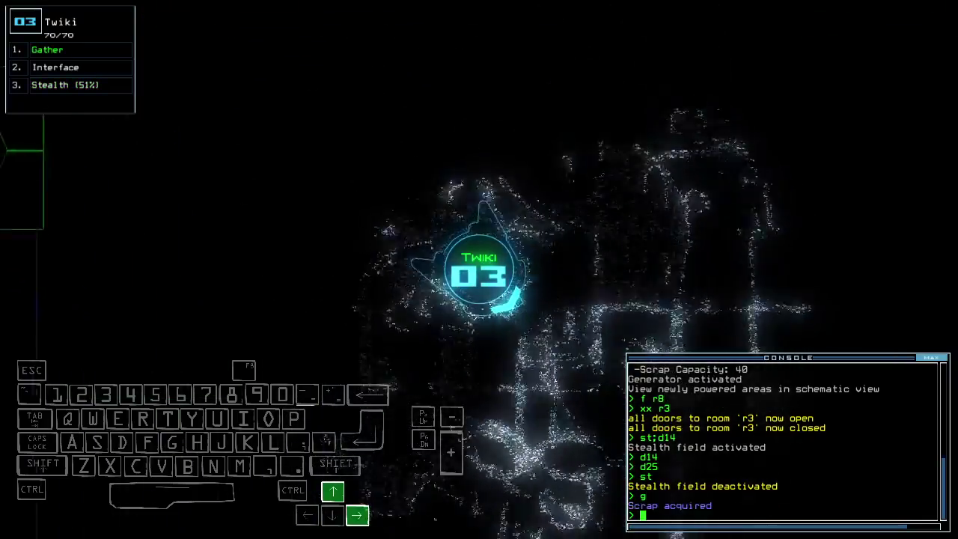
text(rv)
Try the interface and defense commands, then stealth Twiki and open door d13
key(Return)
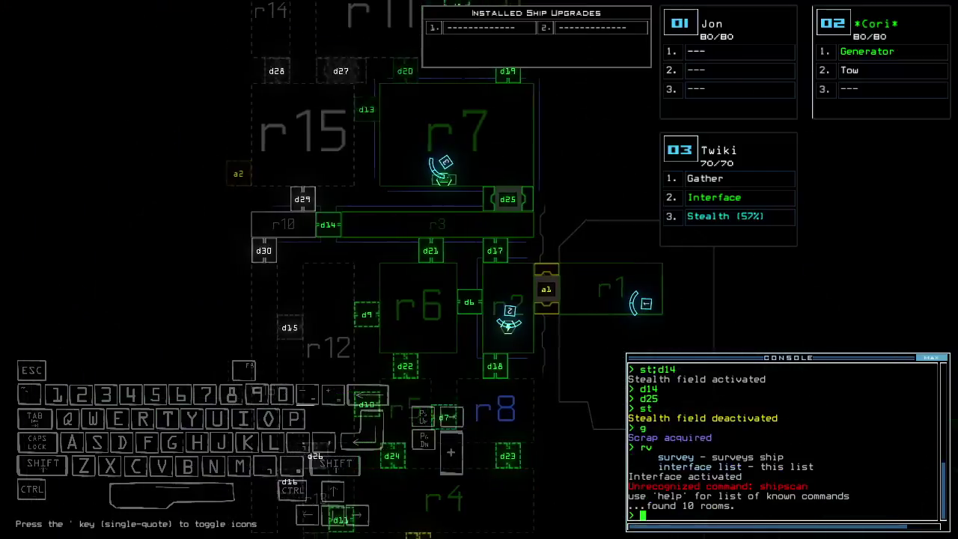
text(df)
key(Return)
key(Up)
key(Escape)
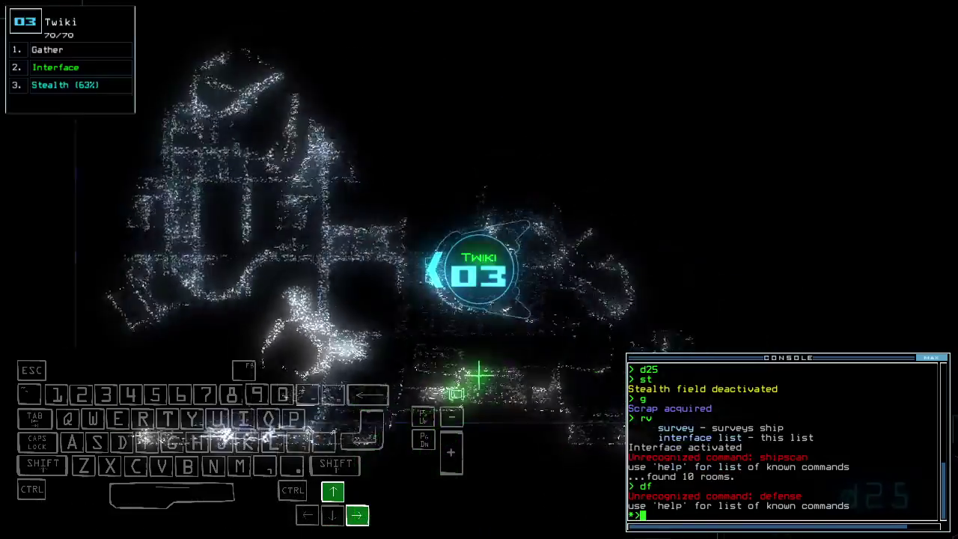
text(st;d13)
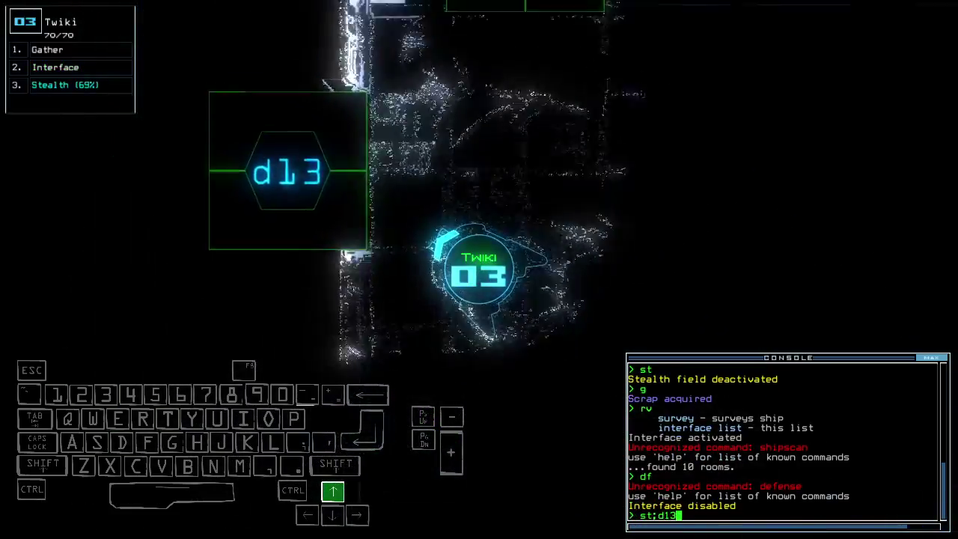
key(Return)
key(Up)
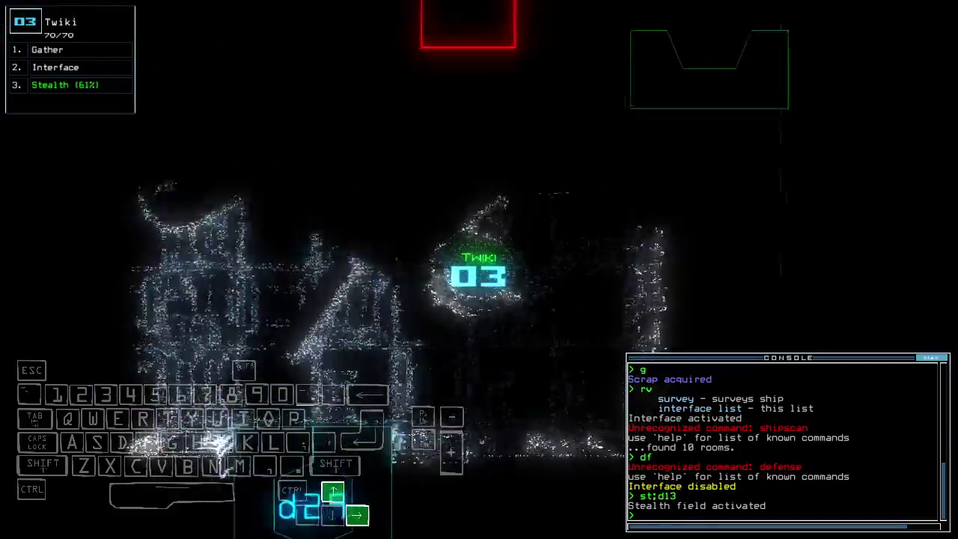
key(Up)
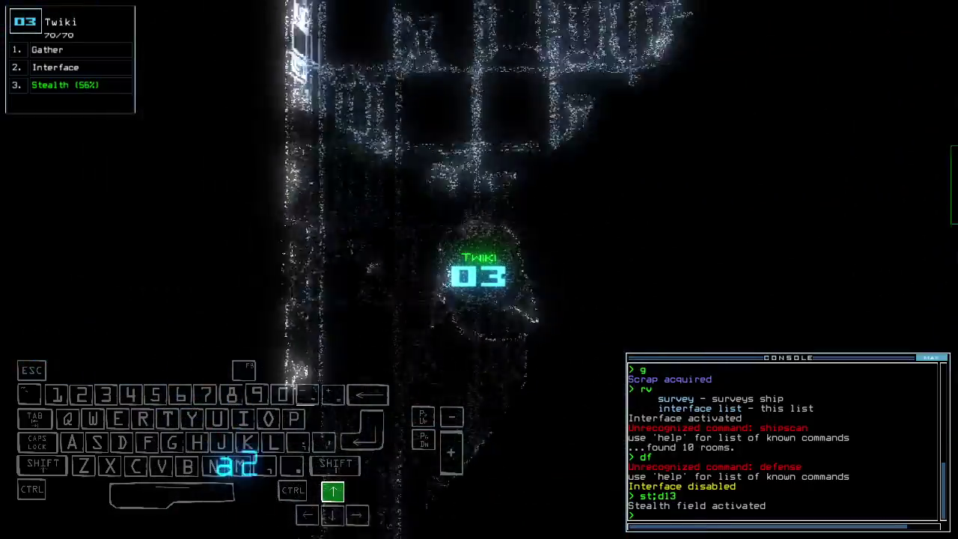
key(Up)
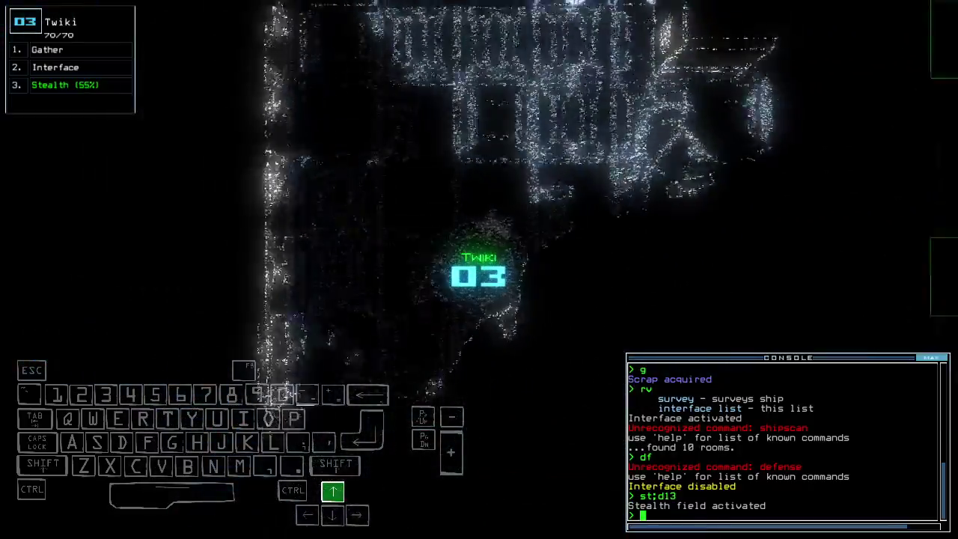
text(cccc)
Close the doors around Twiki with cccc and steer it onward
key(Return)
key(Left)
key(Up)
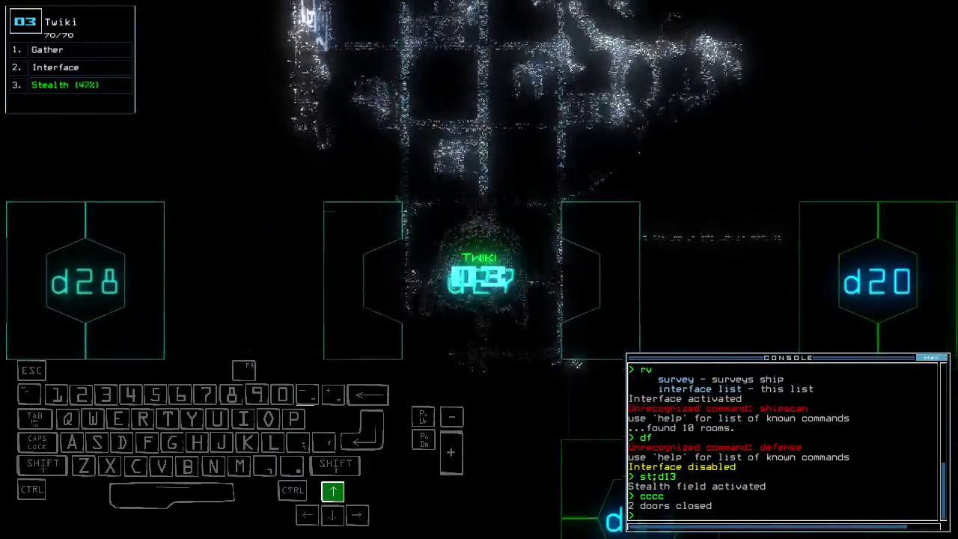
key(Up)
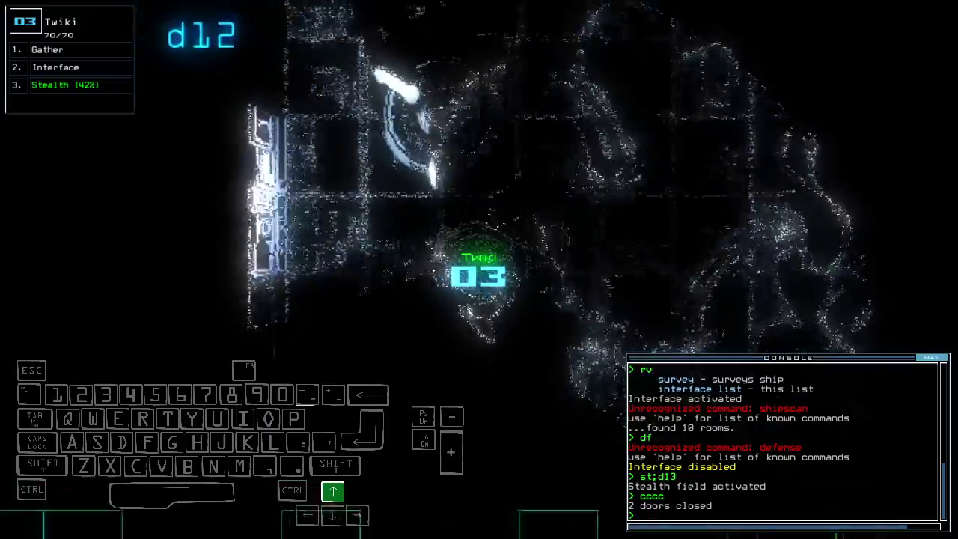
key(Up)
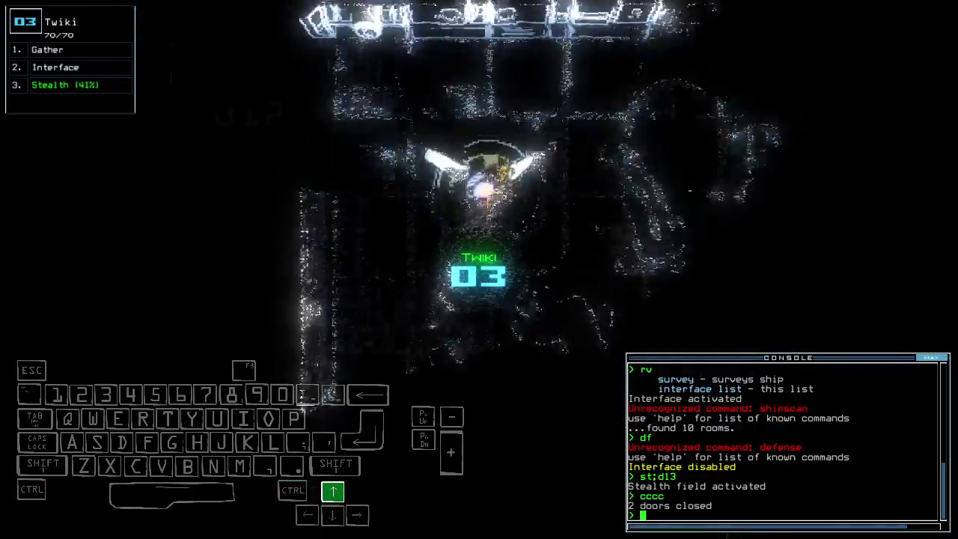
key(Right)
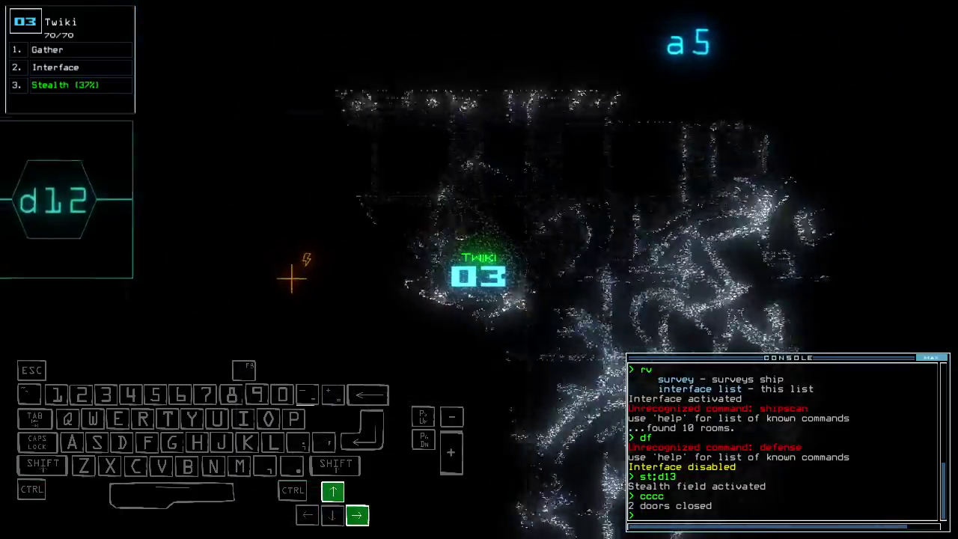
key(Up)
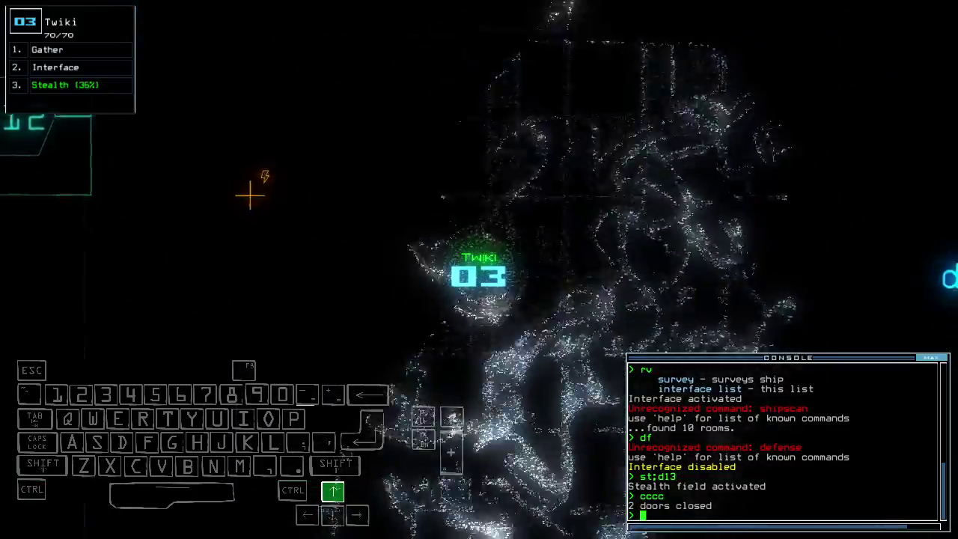
key(Left)
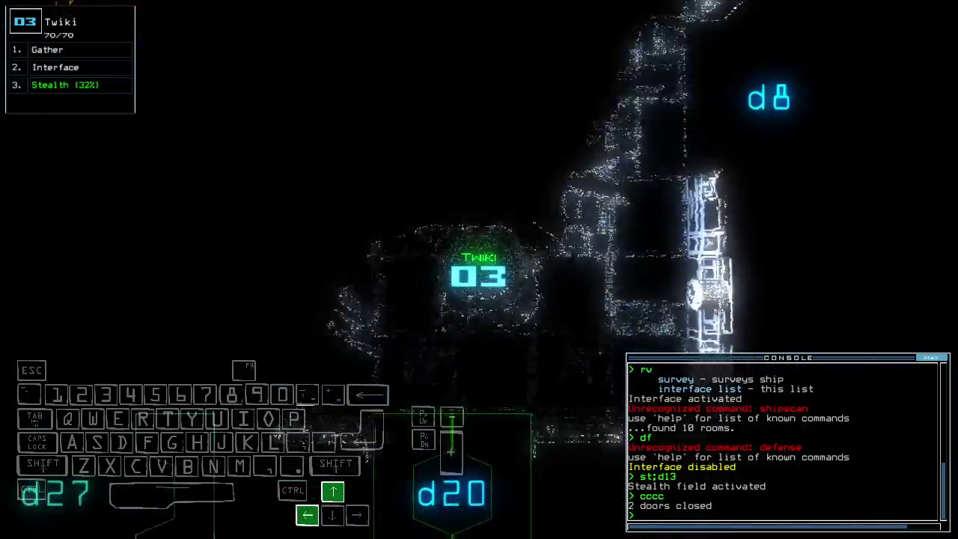
key(Up)
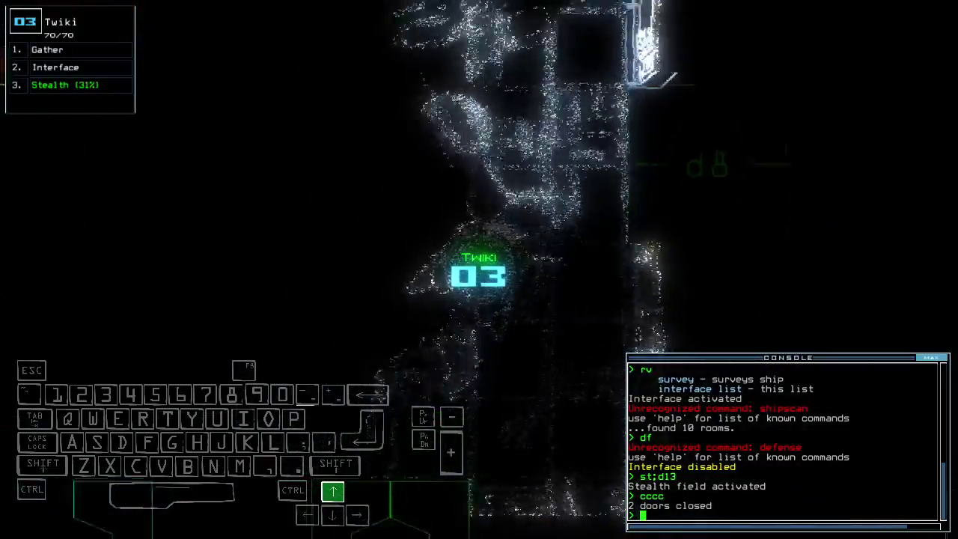
text(d8)
Toggle door d8 and steer Twiki toward it
key(Return)
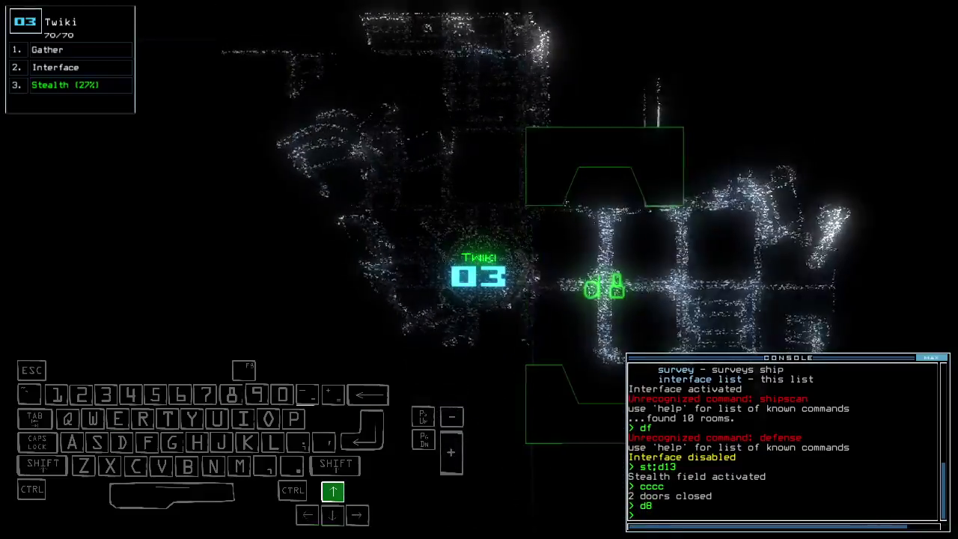
key(Up)
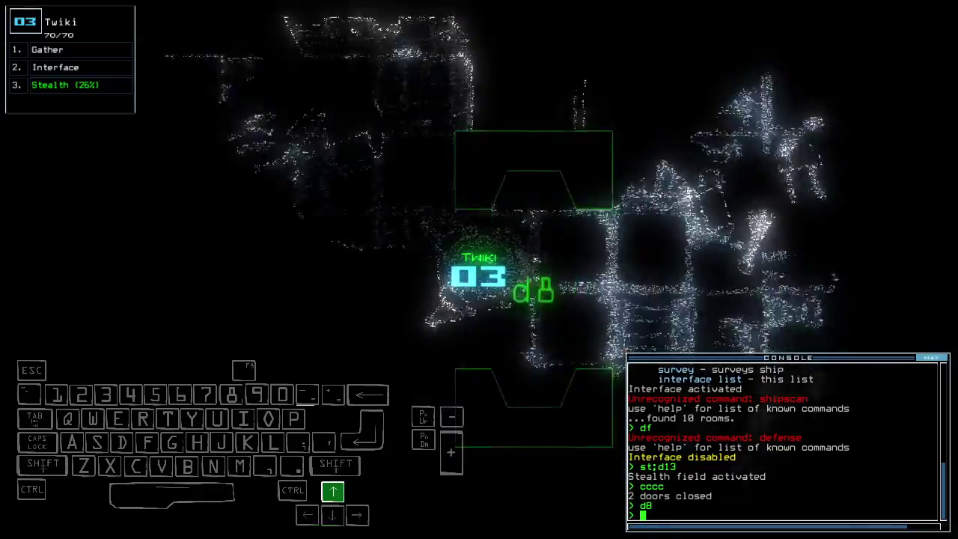
key(Right)
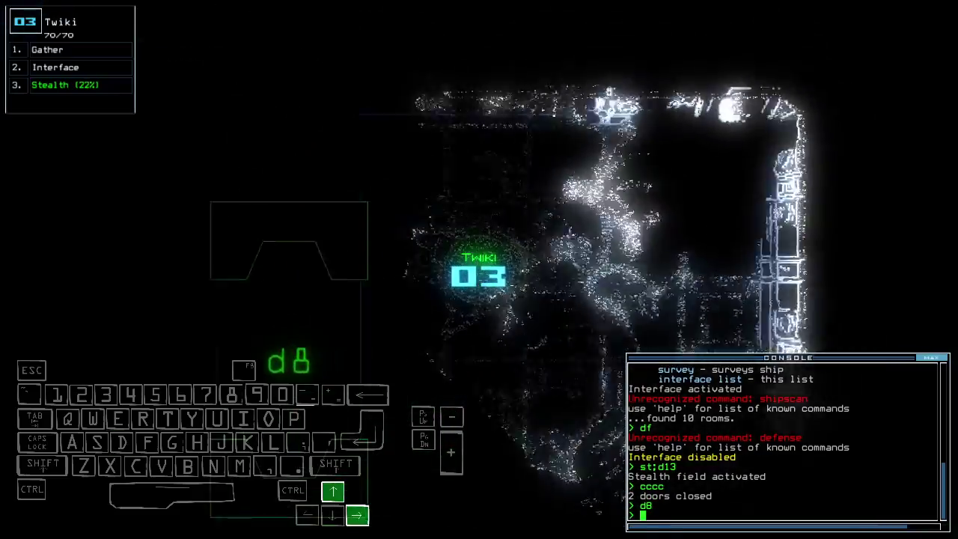
key(Up)
key(Right)
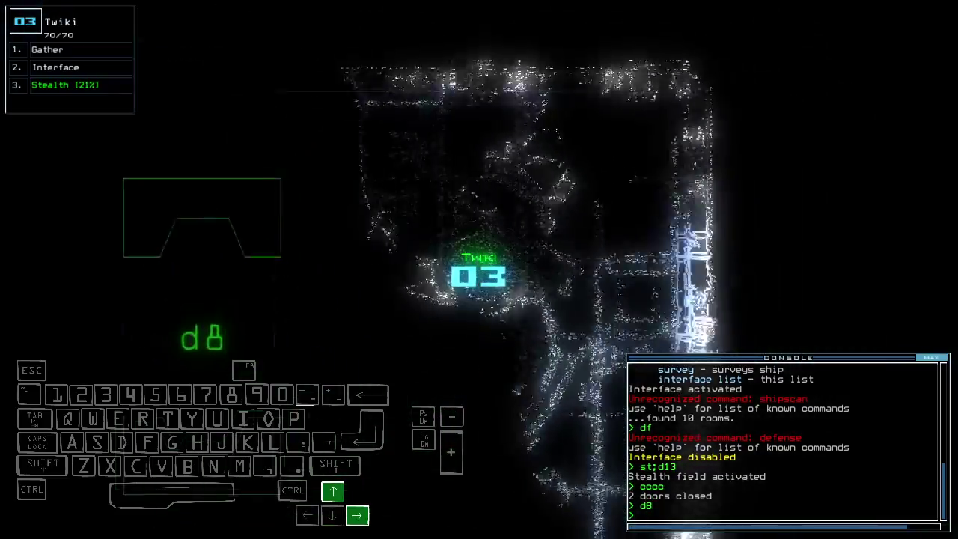
text(ccccc)
Switch off Twiki's stealth and re-dock the ship at airlock a5
key(Return)
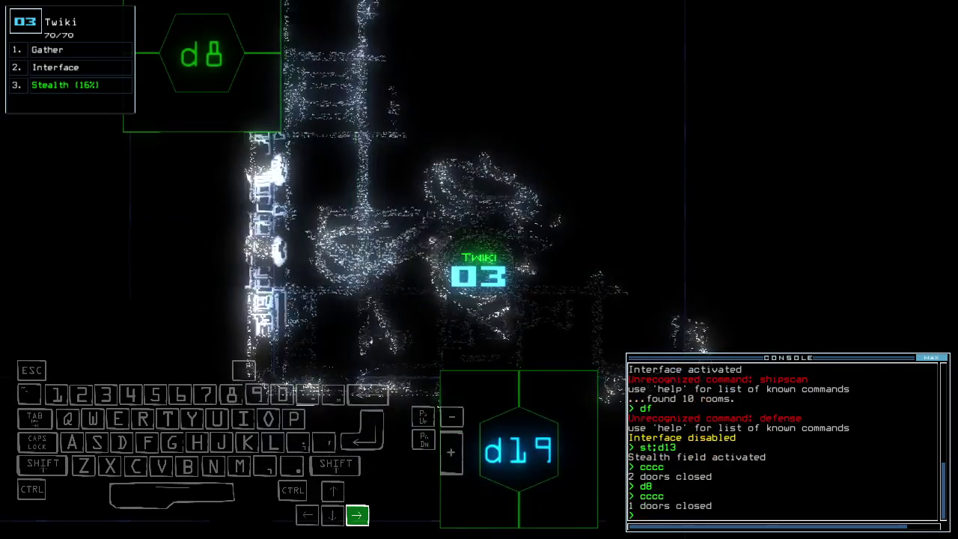
text(st)
key(Return)
text(dd)
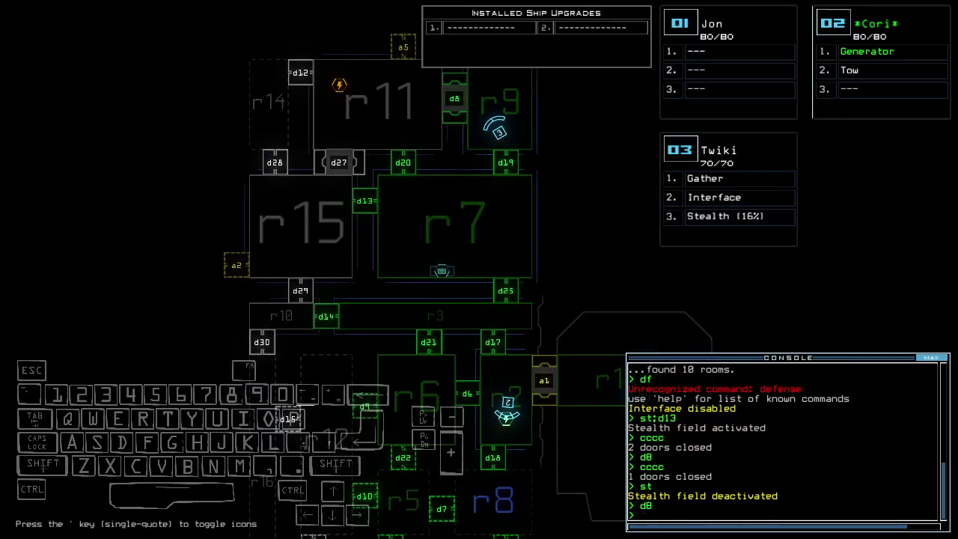
text( a)
key(Up)
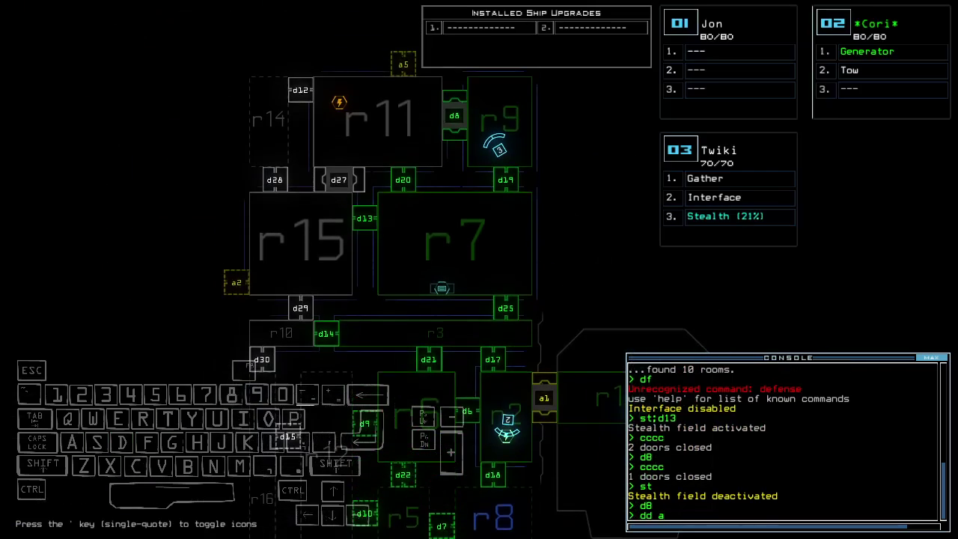
text(5)
key(Return)
Toggle door d8, open all doors to room r1, and back Twiki away
key(Down)
key(Down)
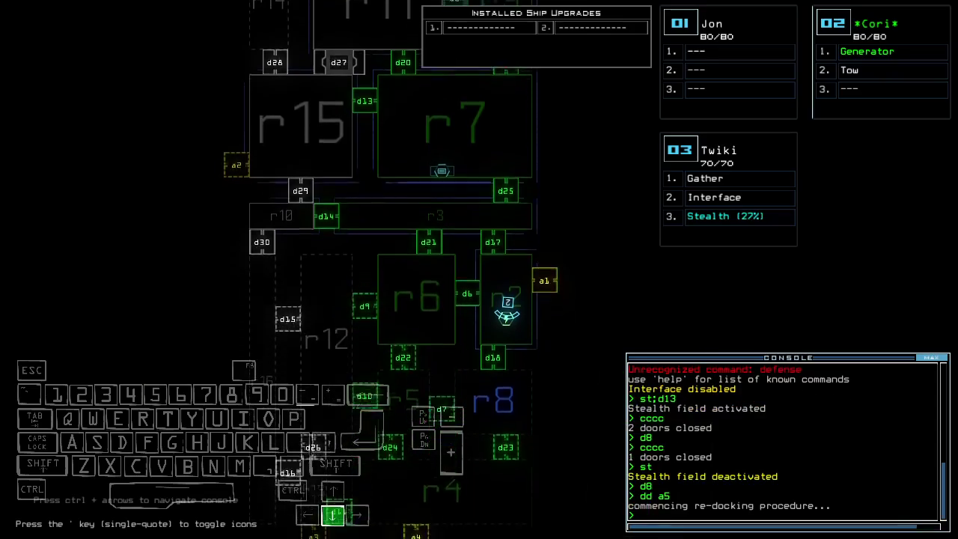
key(3)
key(Up)
key(Up)
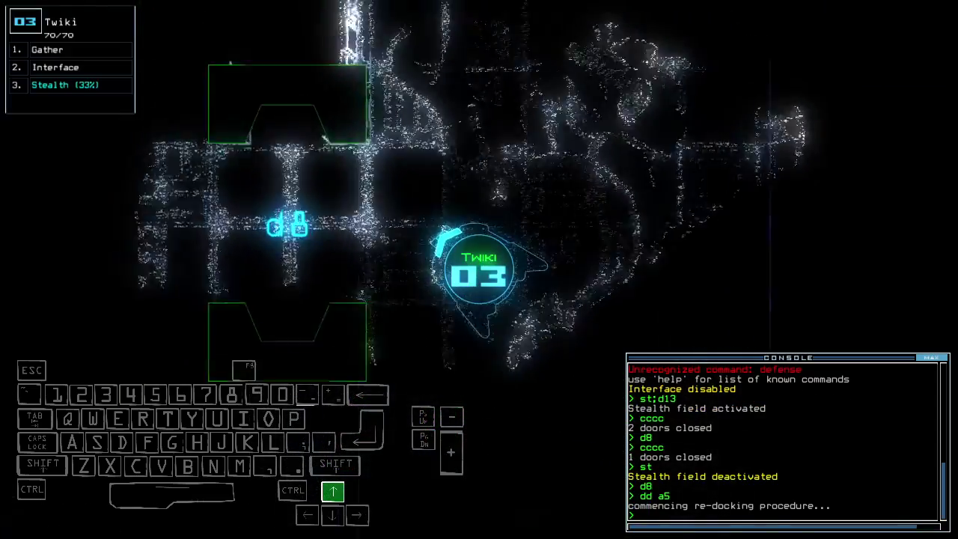
text(d8)
key(Return)
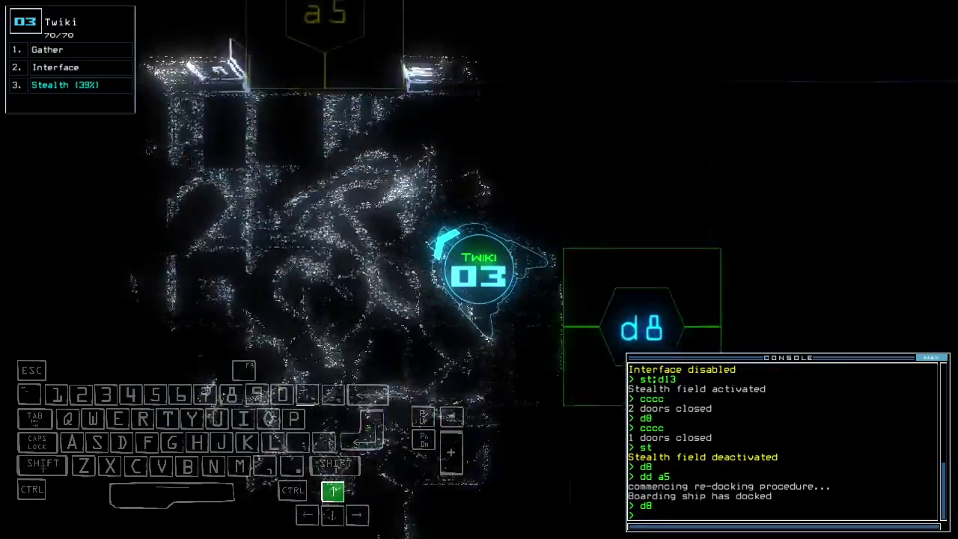
text(arr)
key(Return)
key(Up)
key(Left)
key(Down)
key(Down)
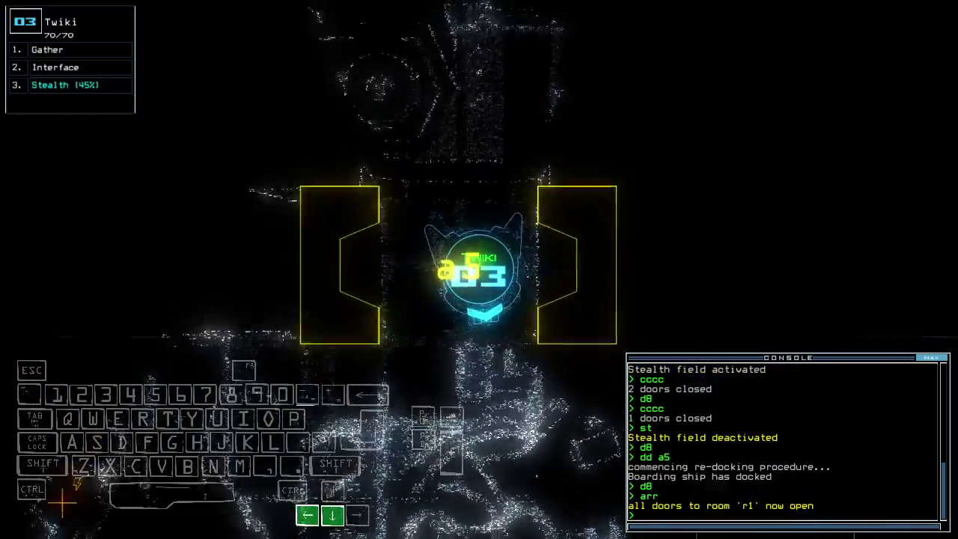
text(dd a2)
Re-dock at airlock a2, run f r7, then re-dock at a4 and toggle door d17
key(Return)
key(Down)
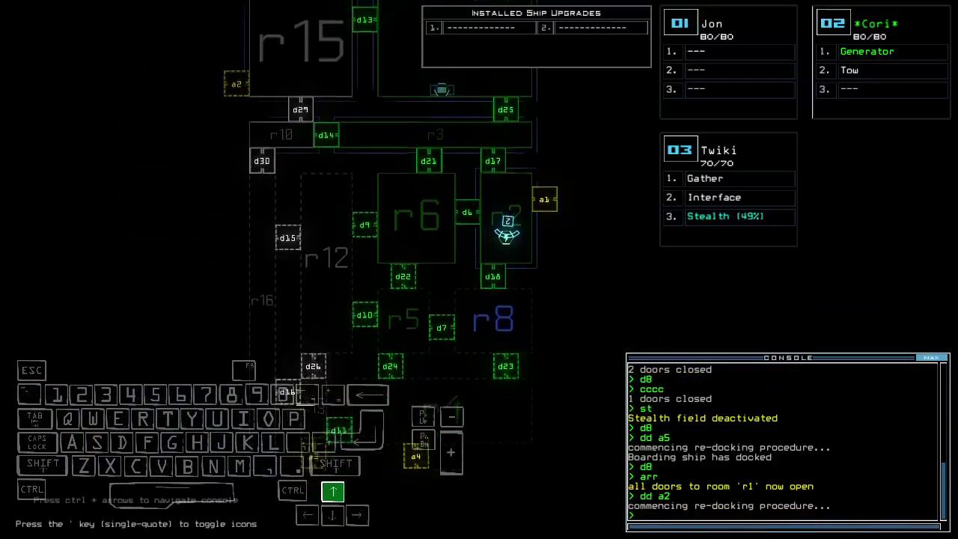
text(f r7)
key(Return)
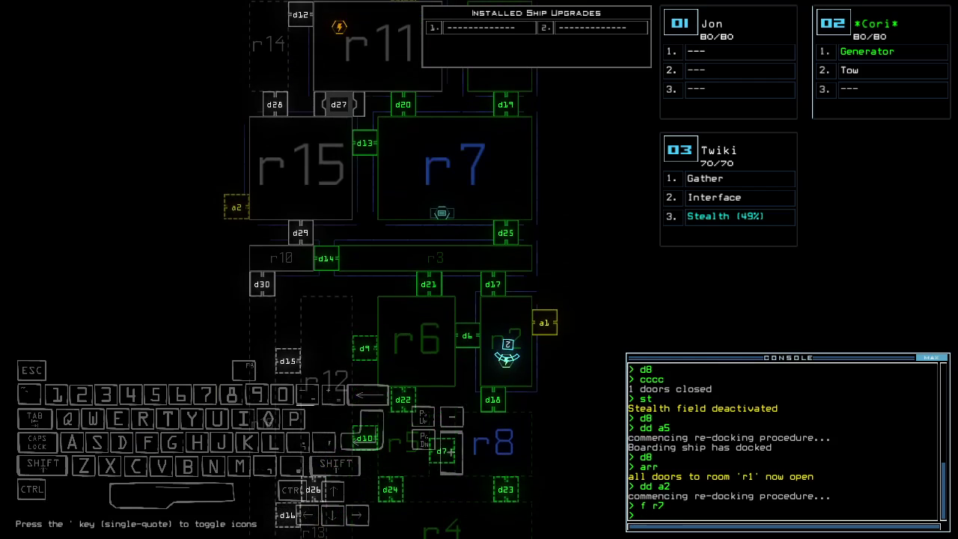
key(Up)
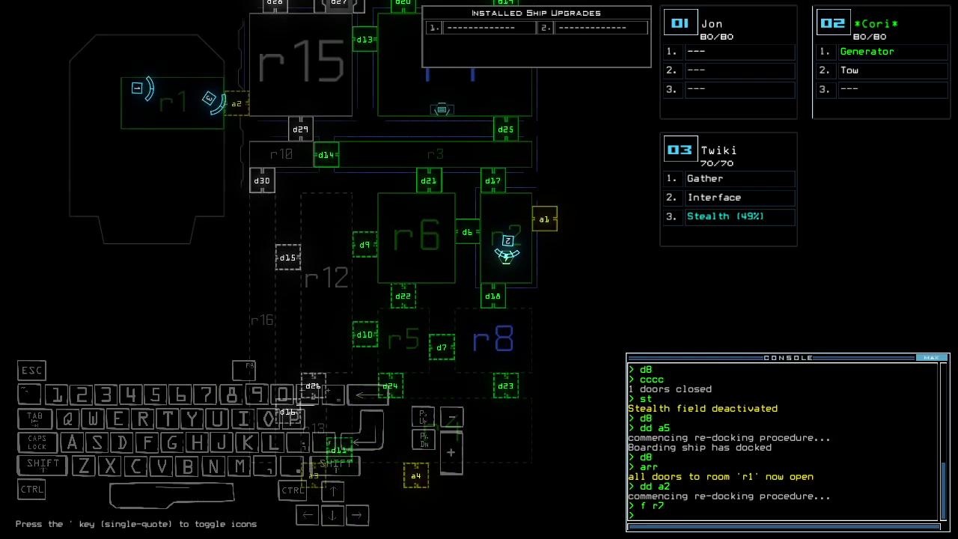
text(dd a)
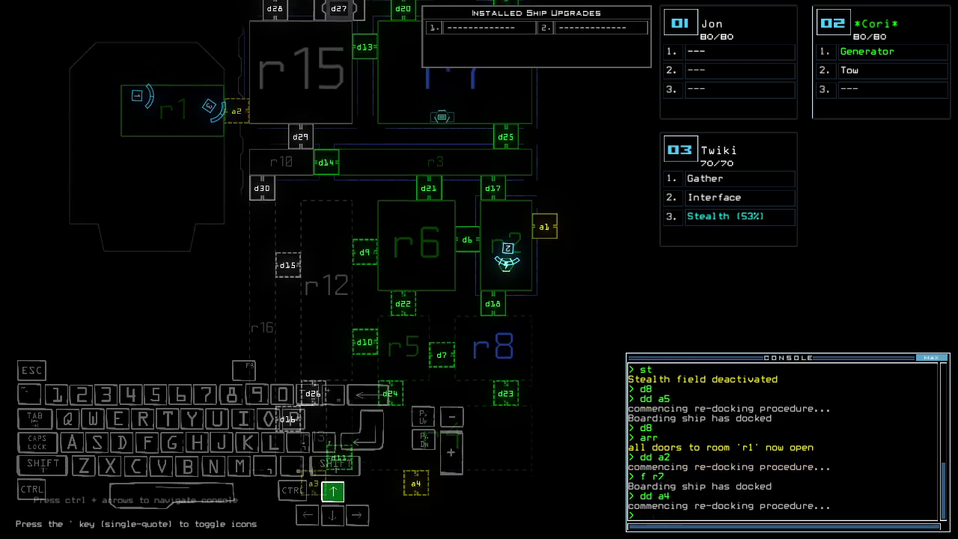
scroll(375, 225, up, 2)
text(d17)
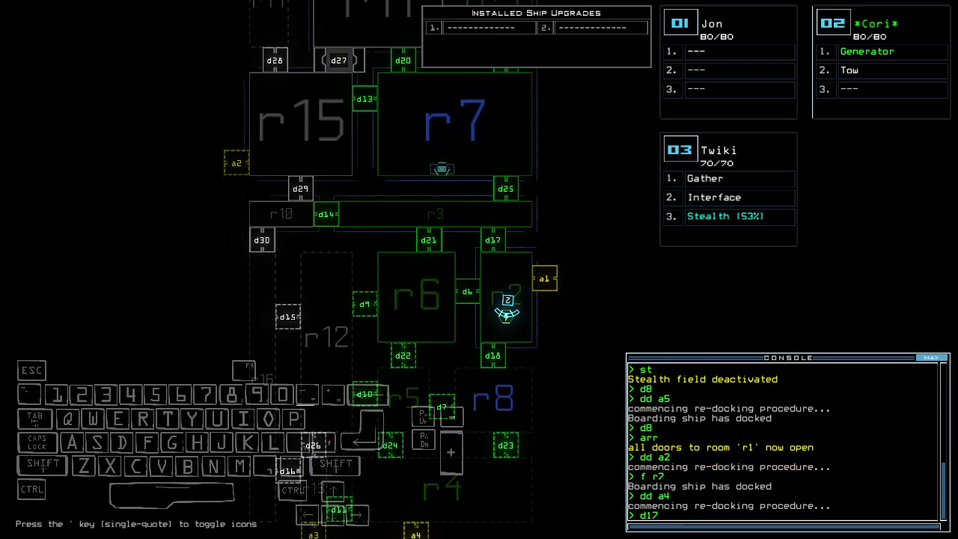
key(Return)
key(Down)
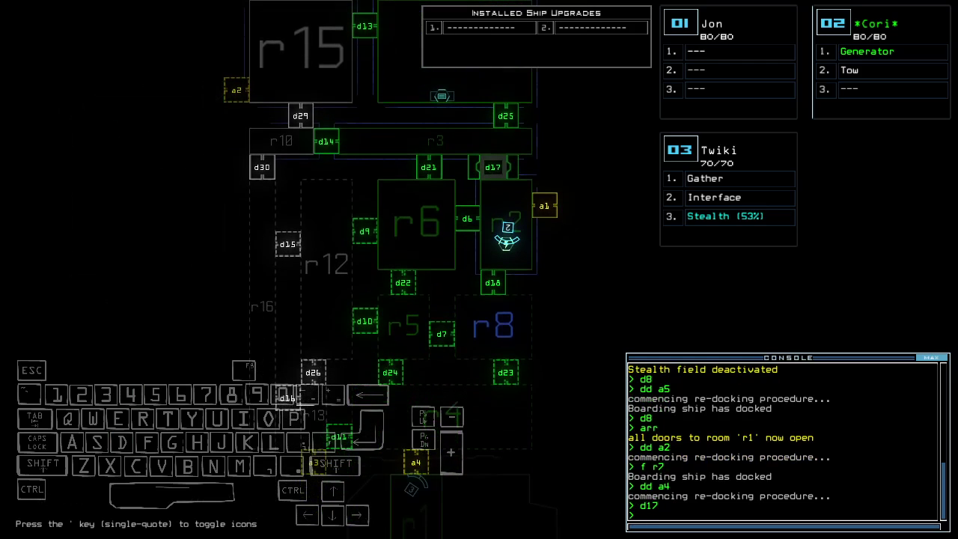
Stealth Twiki, open then close room r1's doors, and steer Twiki through the ship
key(3)
key(Up)
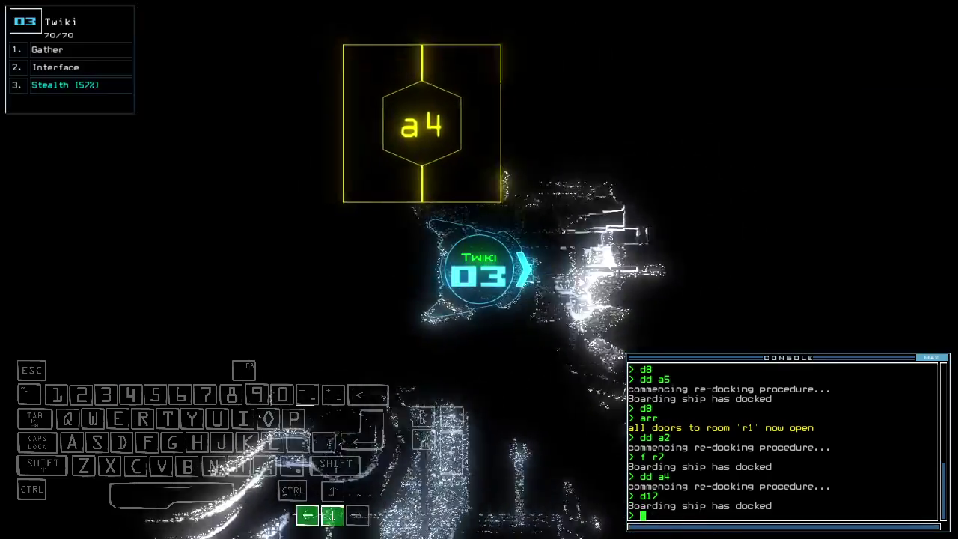
key(Left)
text(st)
text(r)
key(Return)
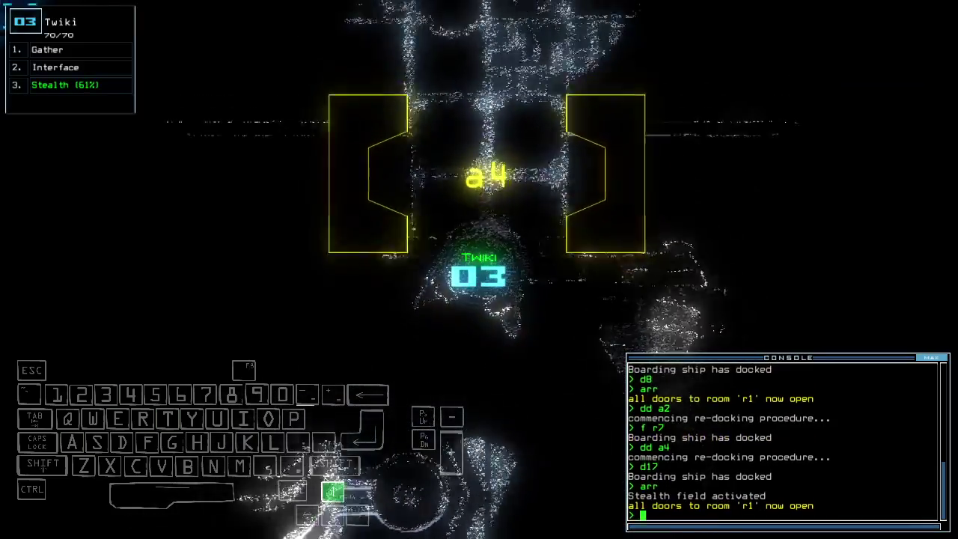
text(ra)
key(Return)
key(Up)
key(Left)
key(Up)
key(Left)
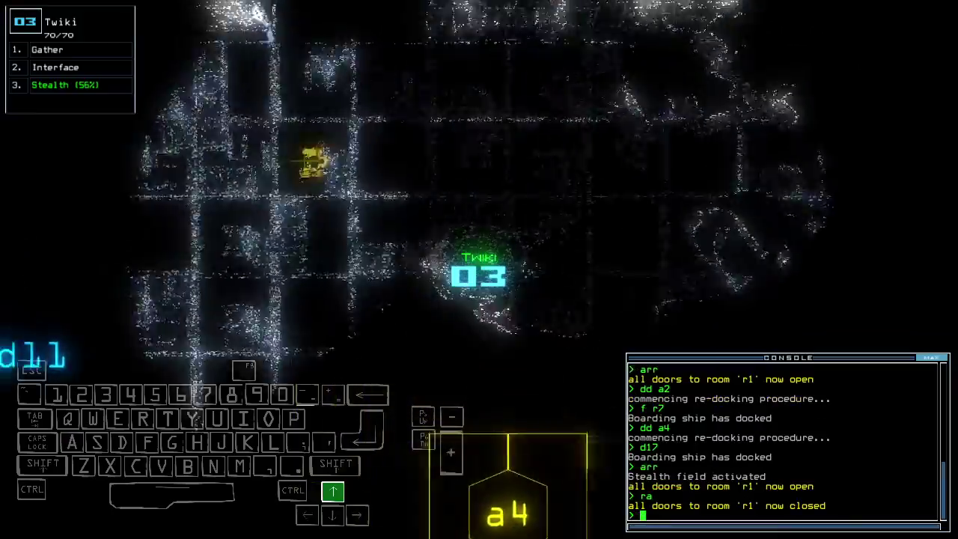
key(Right)
key(Up)
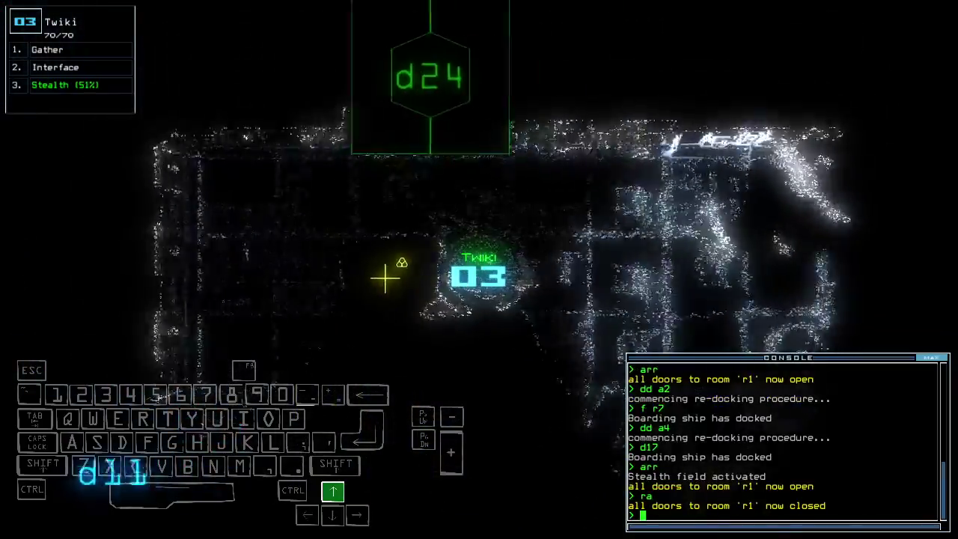
key(Up)
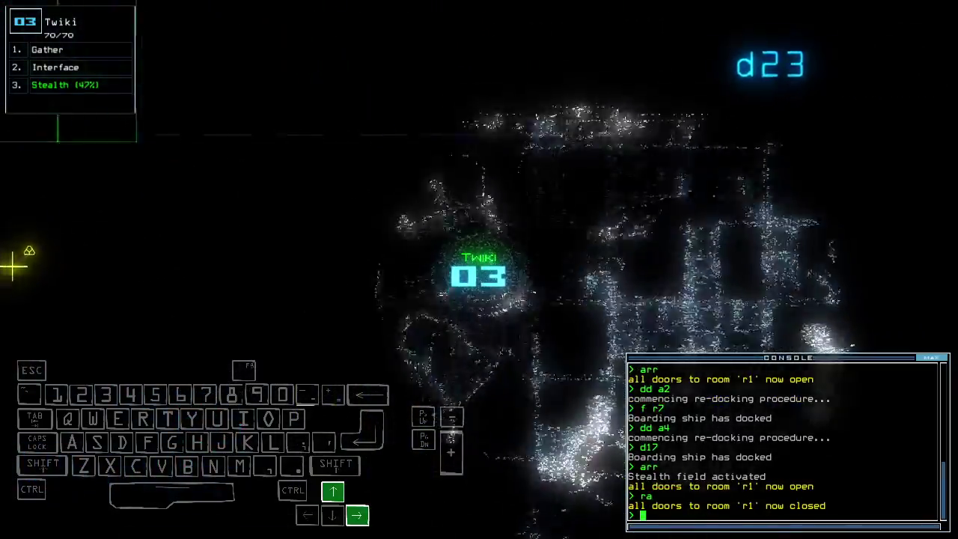
key(Left)
Switch off Twiki's stealth and collect scrap near door d24
key(Up)
text(st)
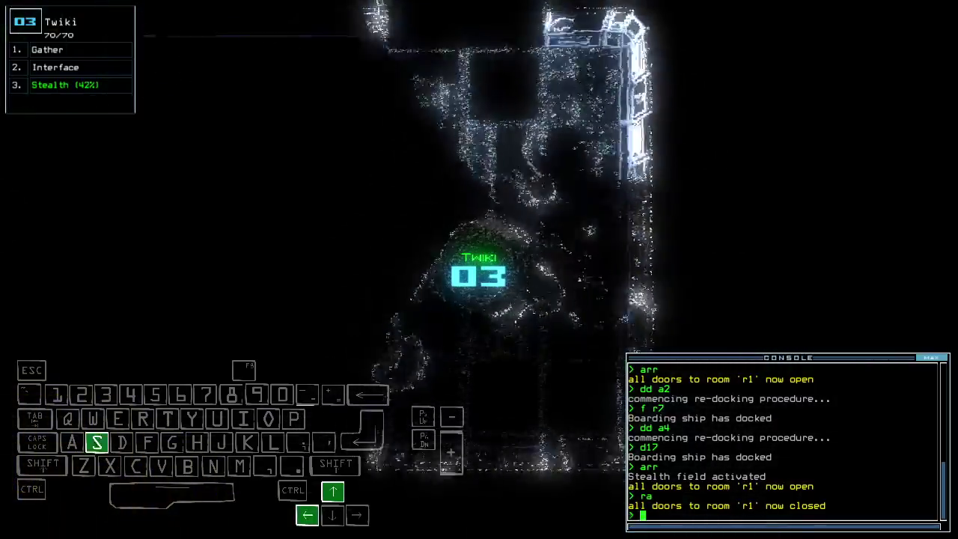
key(Return)
key(Up)
key(Right)
key(Up)
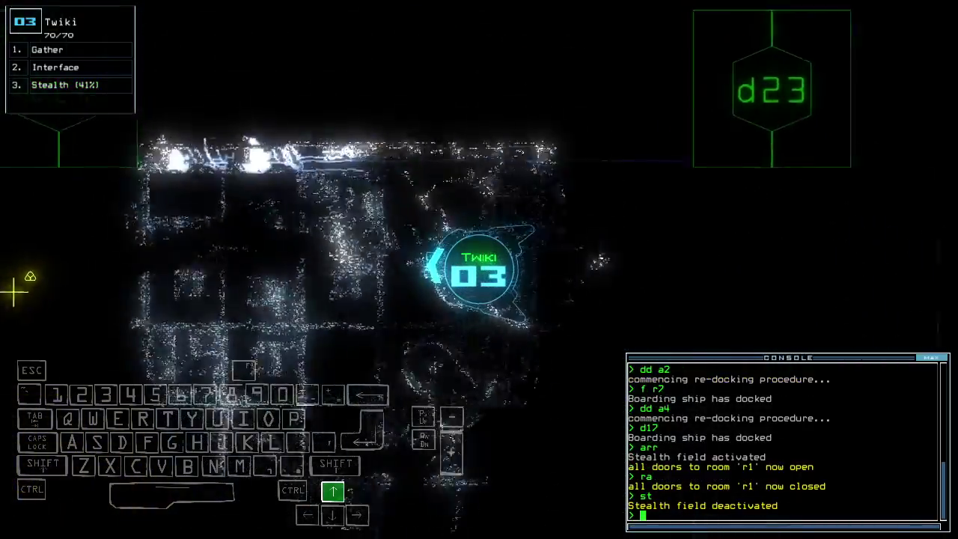
key(Up)
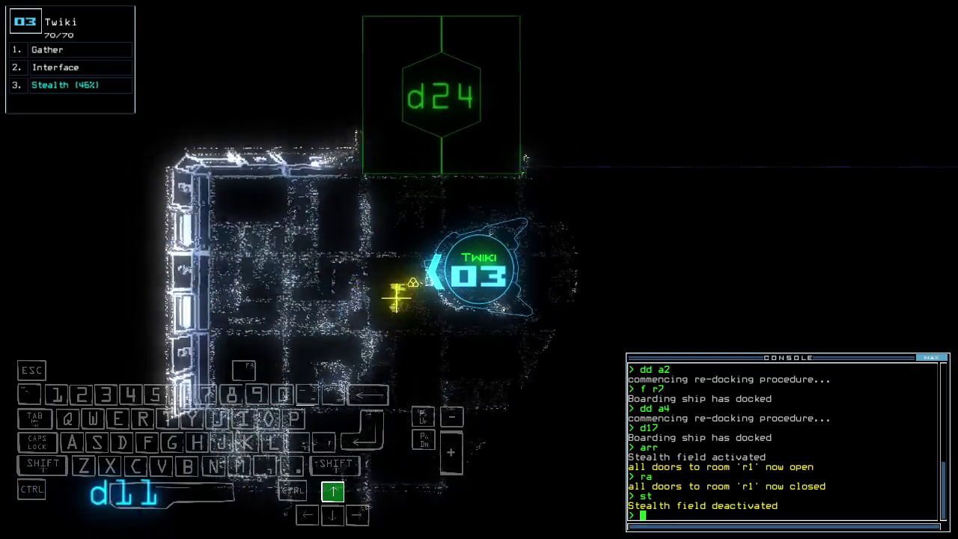
text(g)
key(Return)
Run f r13 and put Twiki under stealth targeting door d11
key(space)
text(f r13)
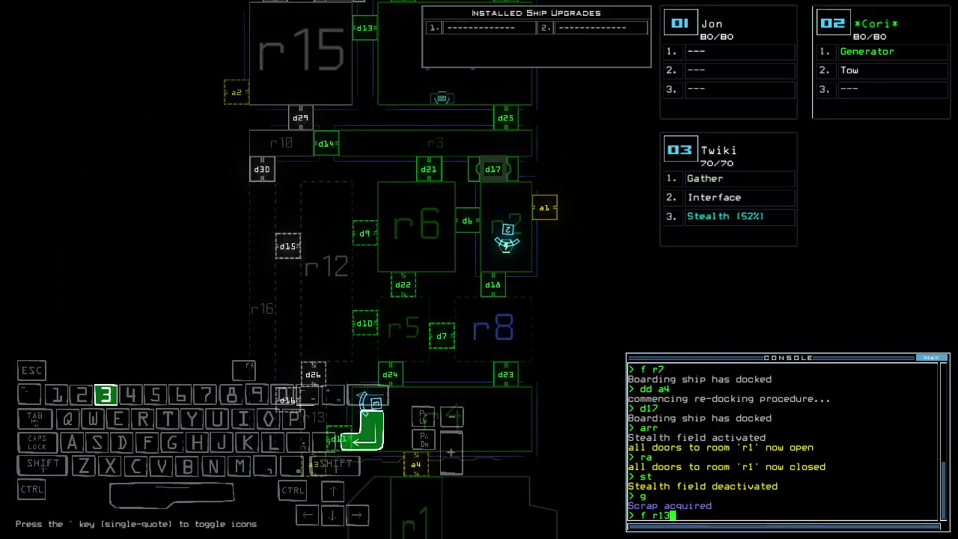
key(Return)
key(Right)
key(Right)
key(a)
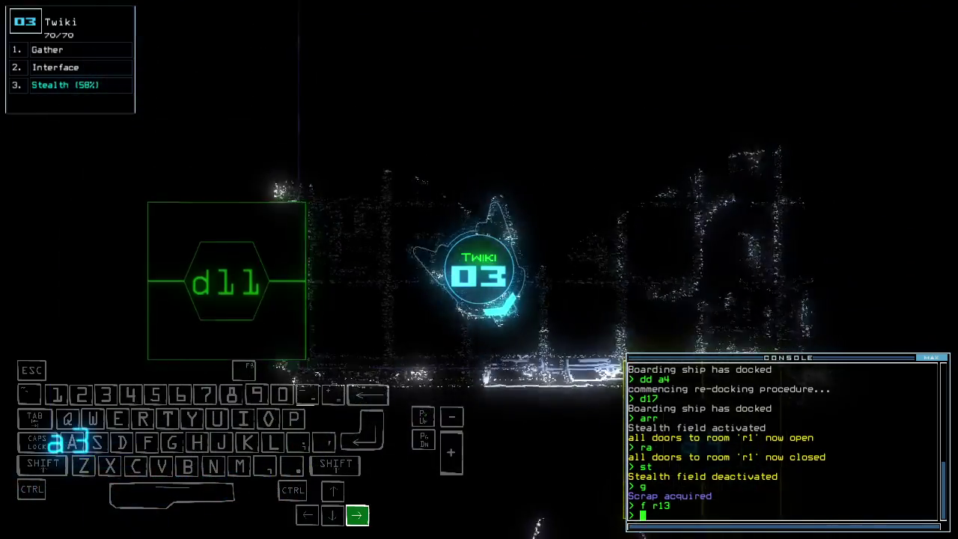
key(Return)
key(space)
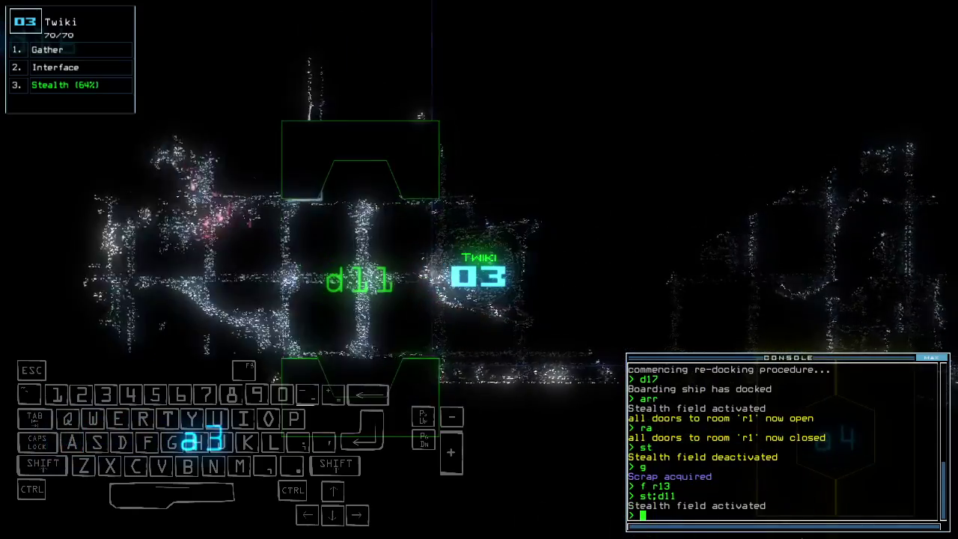
text(d)
Open door d11, move Cori down, and bring Twiki toward a4 with r1's doors open
key(space)
key(Right)
key(Up)
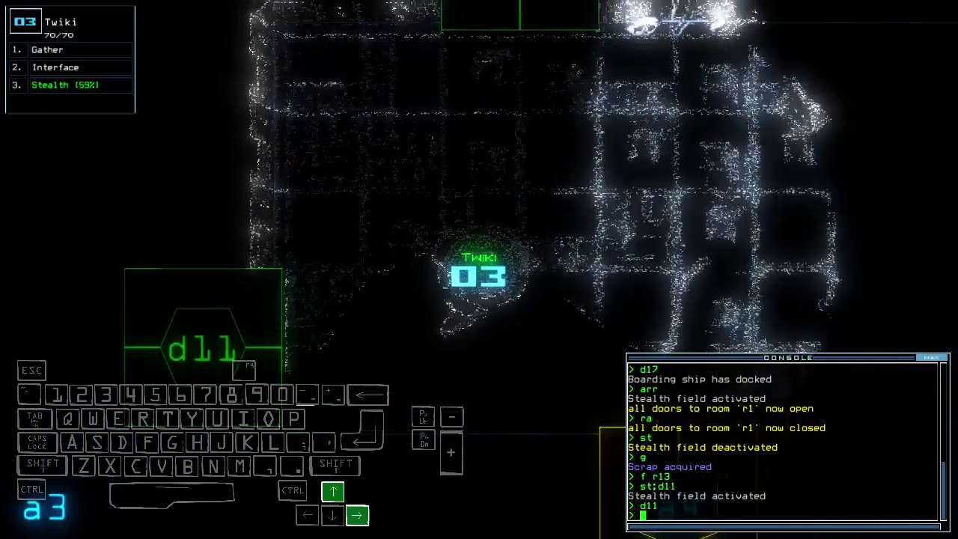
key(space)
key(2)
key(space)
key(Down)
key(Down)
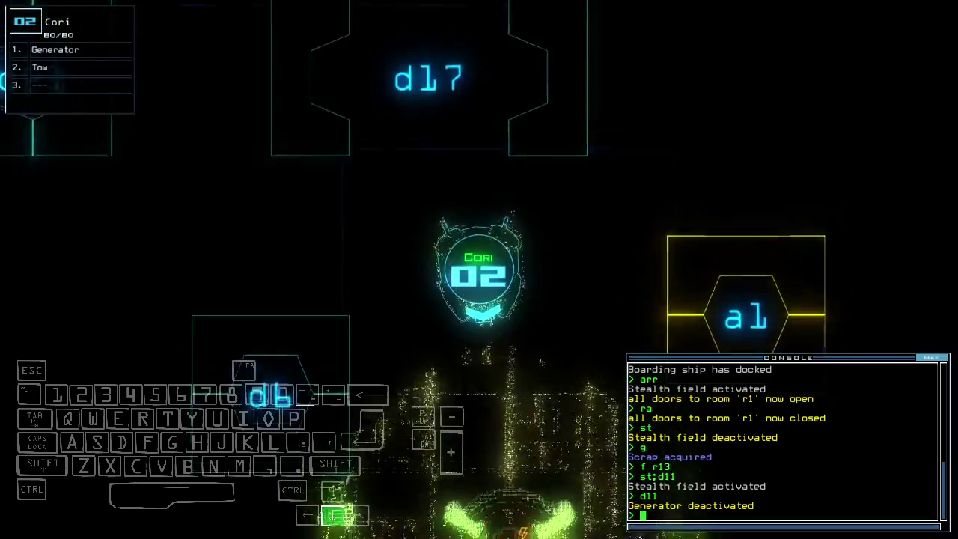
key(3)
key(Up)
key(Right)
key(Up)
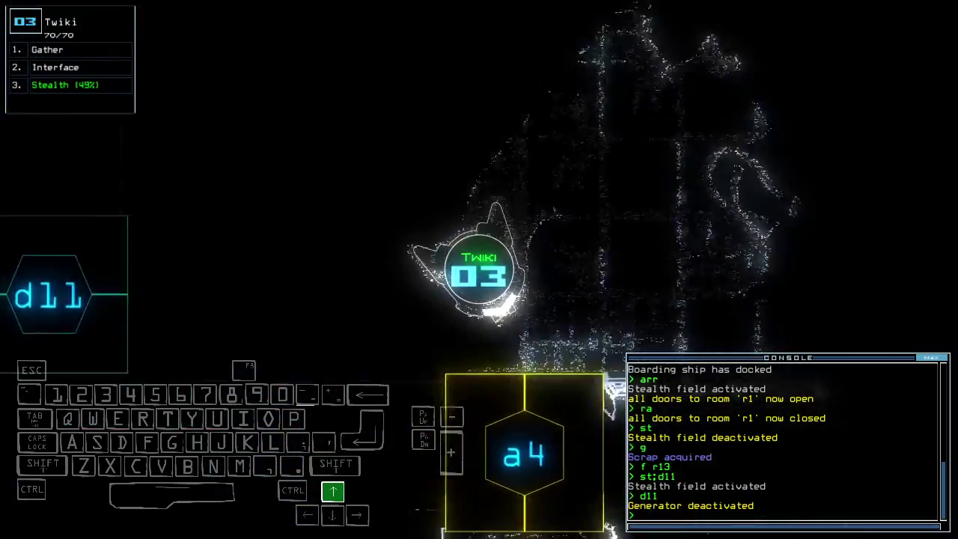
text(arr)
key(Return)
text(st)
key(Return)
text(te)
Reactivate the generator with Cori, then close room r1's doors as Twiki drives on
key(Up)
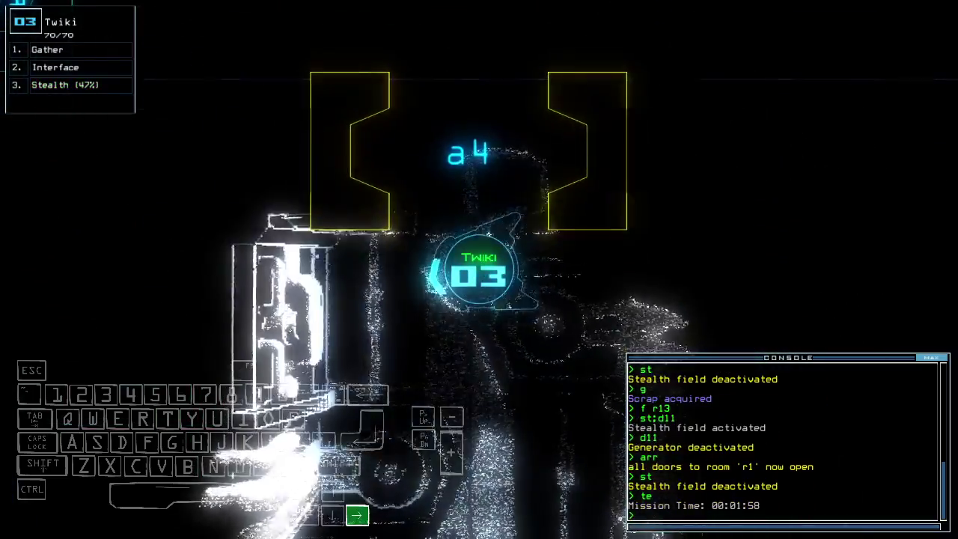
key(space)
key(2)
key(space)
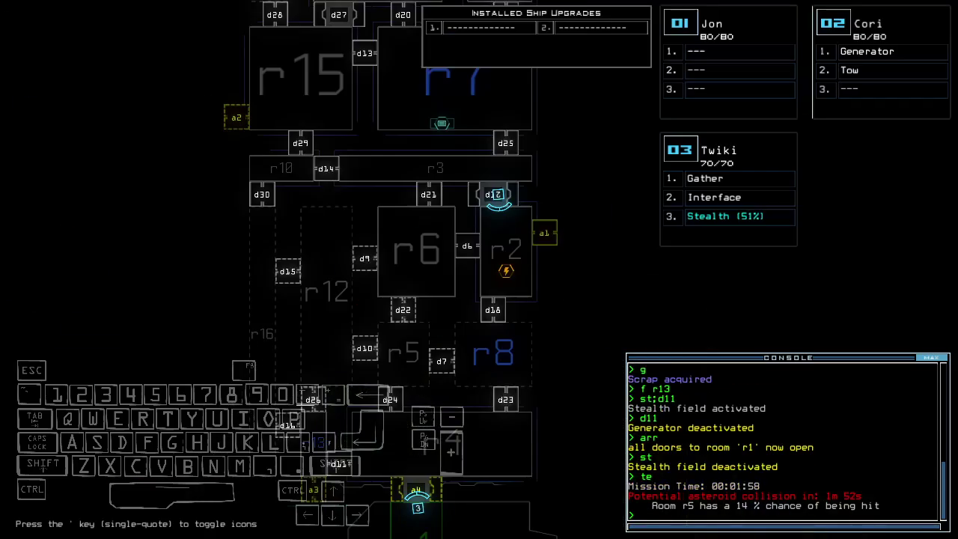
key(Up)
key(Up)
key(Up)
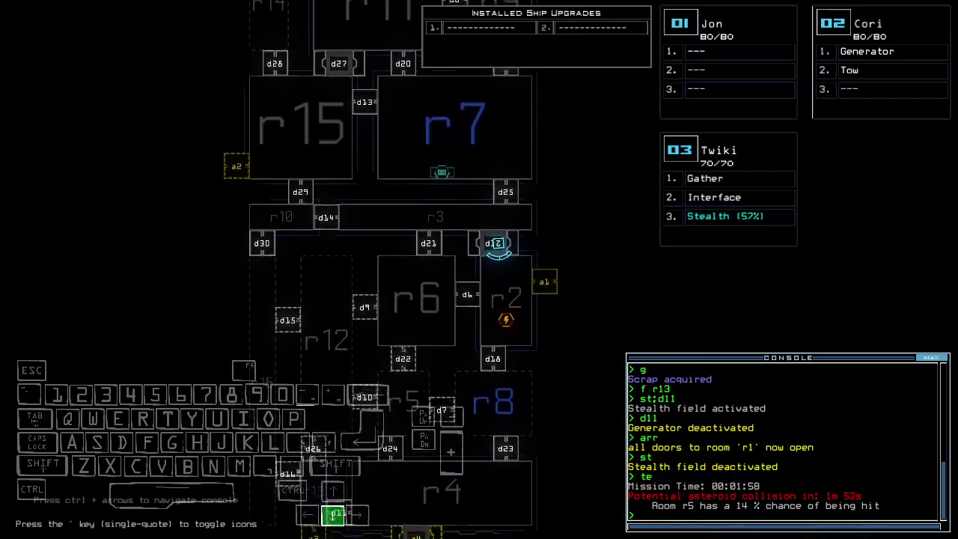
key(space)
key(e)
text(ge)
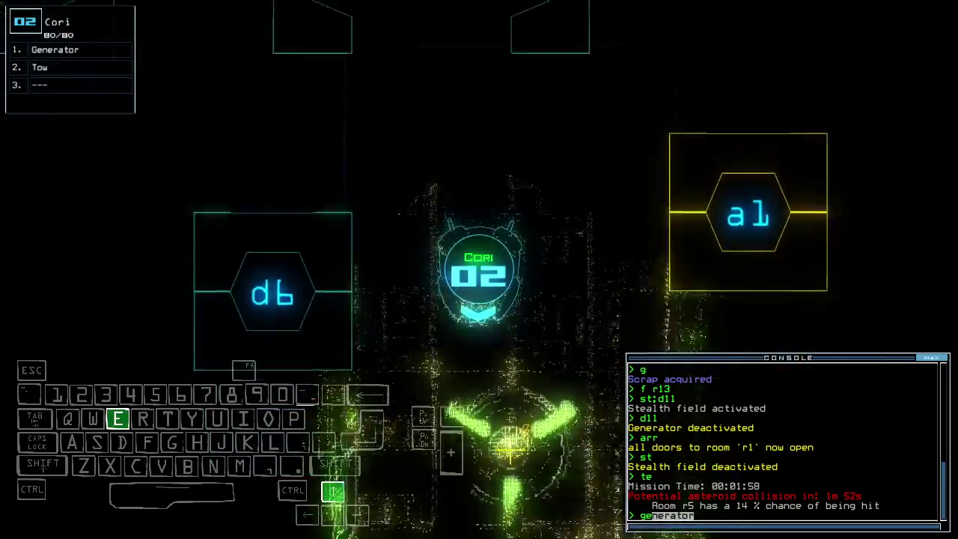
key(3)
key(Up)
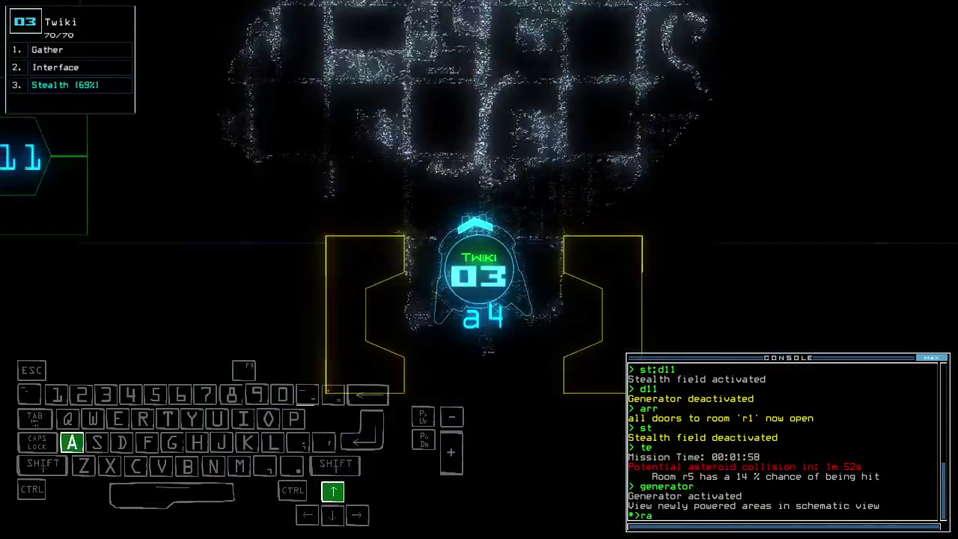
text(ra)
key(Return)
text(st;d2)
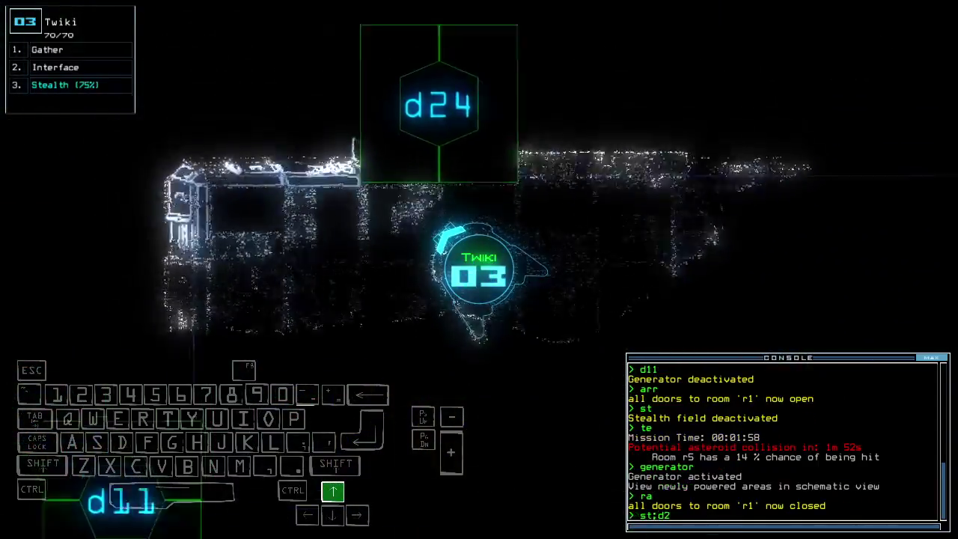
text(4)
Cloak Twiki and take it through door d24, checking the schematic map
key(Return)
key(Up)
key(Up)
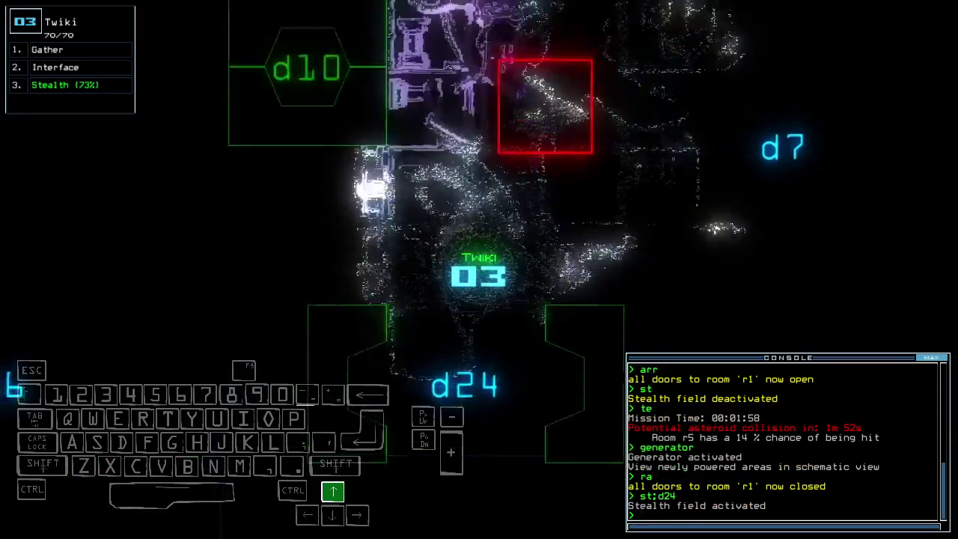
key(space)
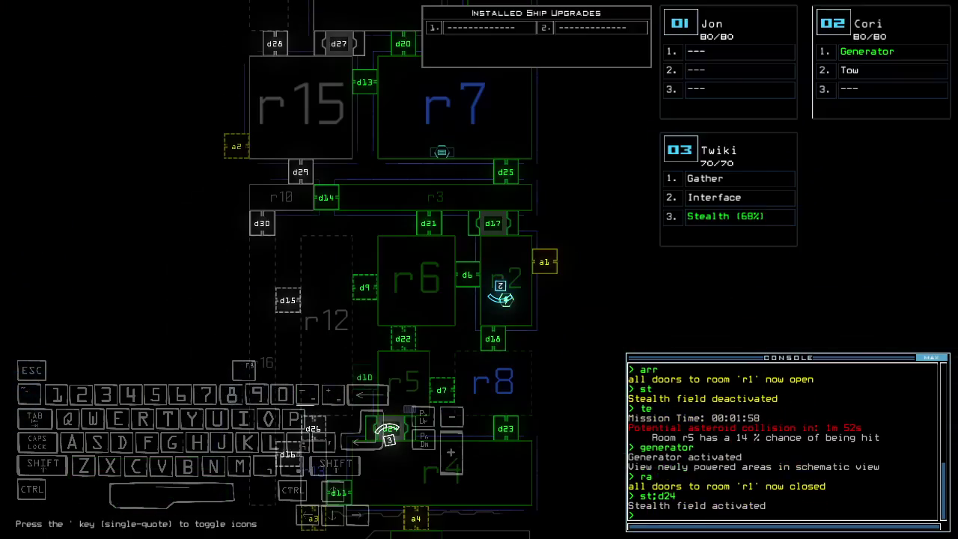
key(Down)
key(space)
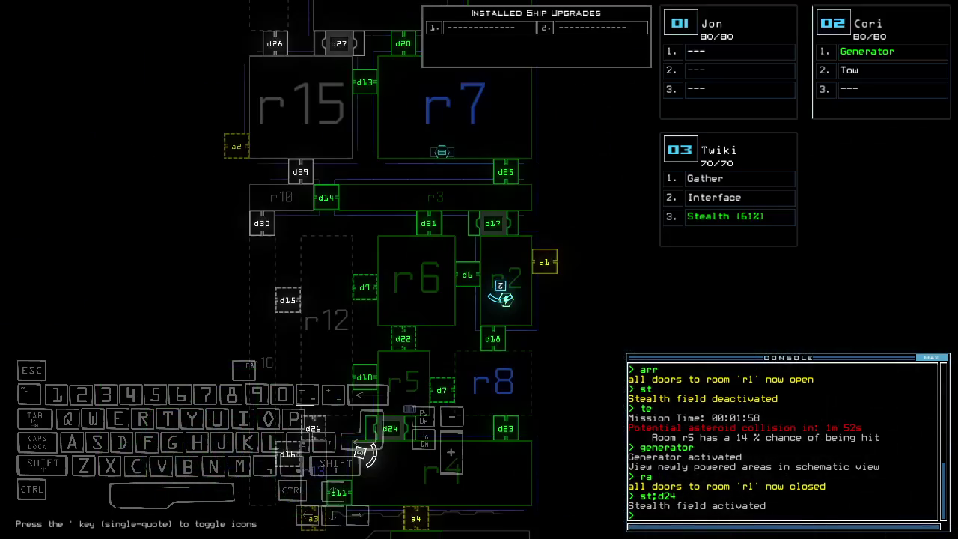
key(Down)
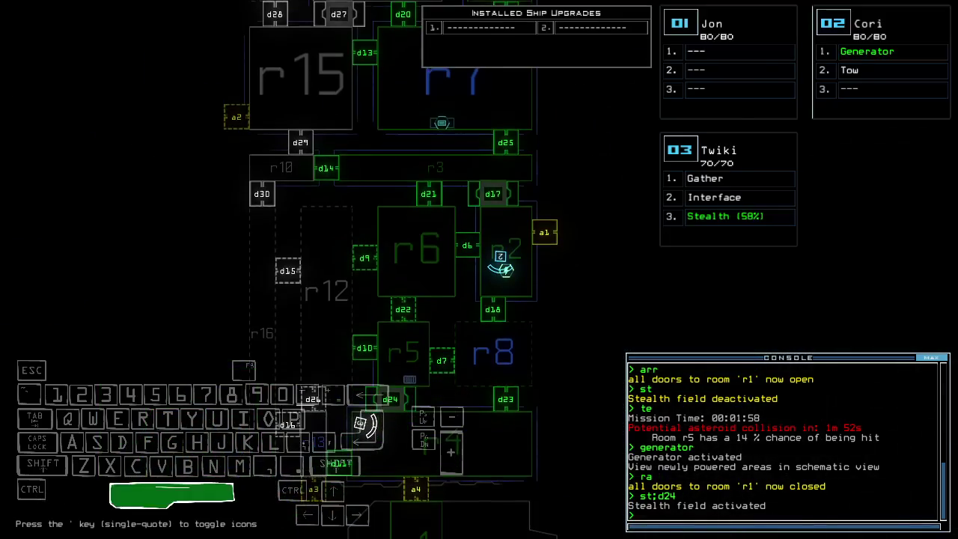
key(space)
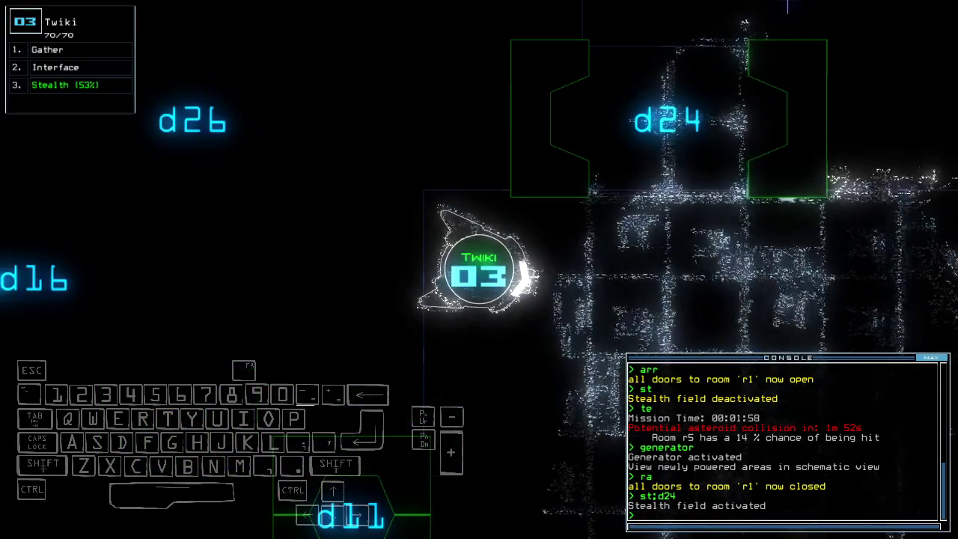
key(space)
key(space)
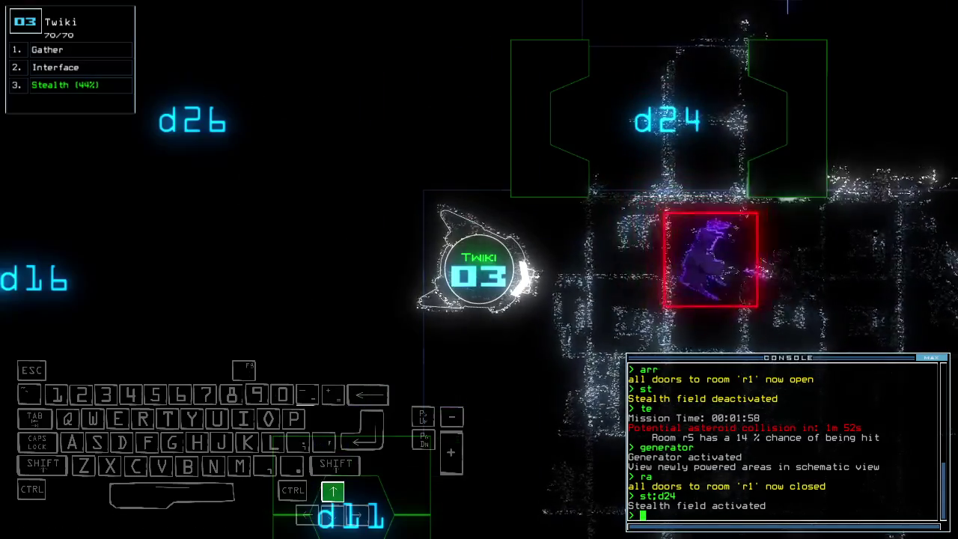
text(d24)
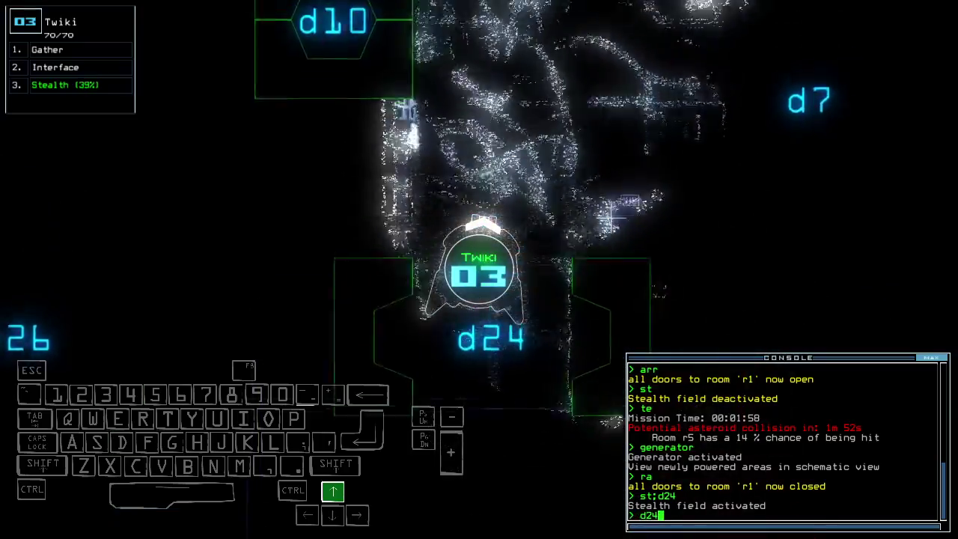
Toggle doors d24 and d22 and steer Twiki toward d22
key(Return)
text(d)
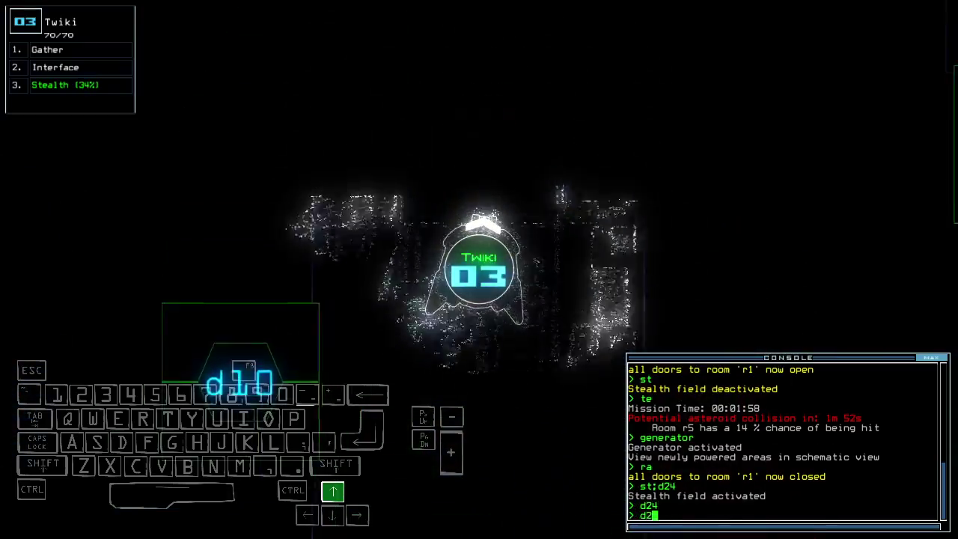
text(2)
key(Return)
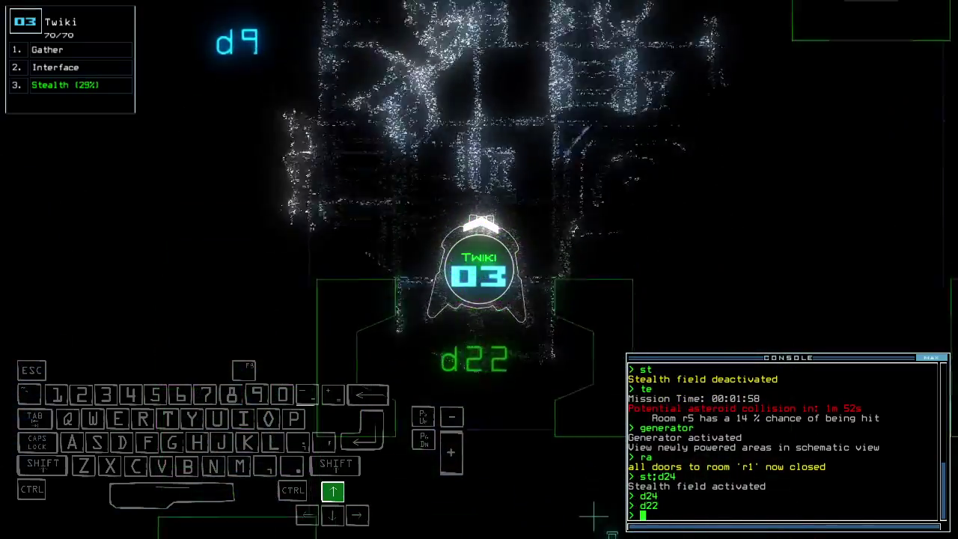
key(Up)
key(Return)
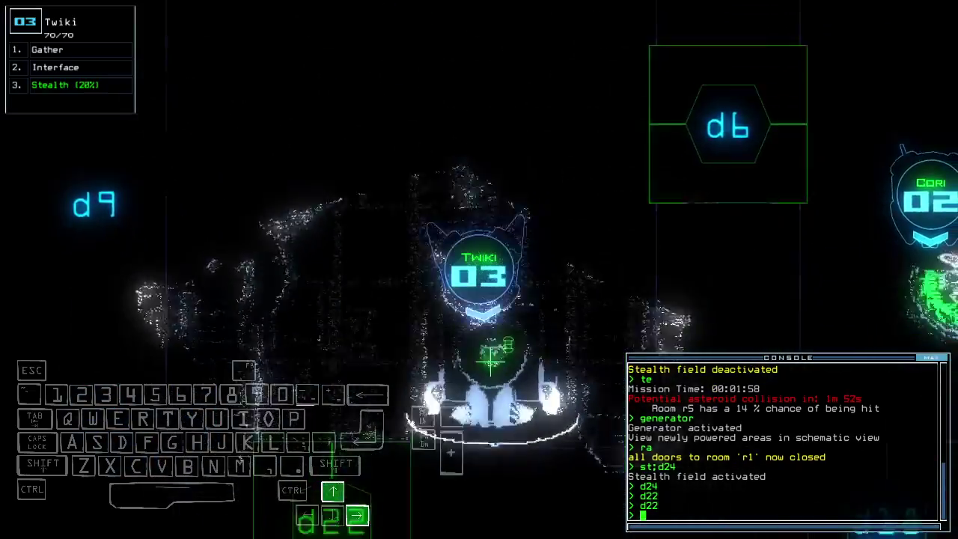
text(g)
Gather fuel with Twiki and collect the jump cell from room r4
key(Return)
key(Down)
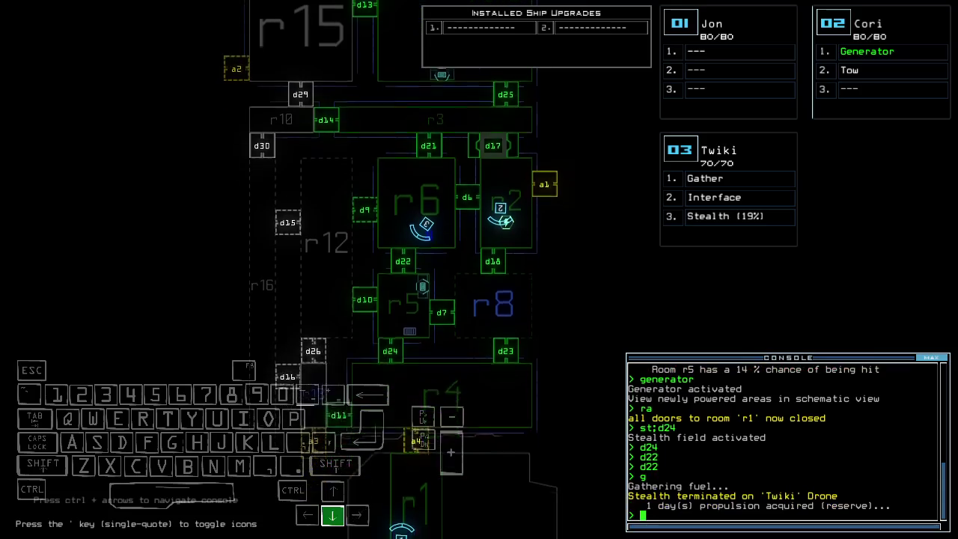
text(f r4)
key(Return)
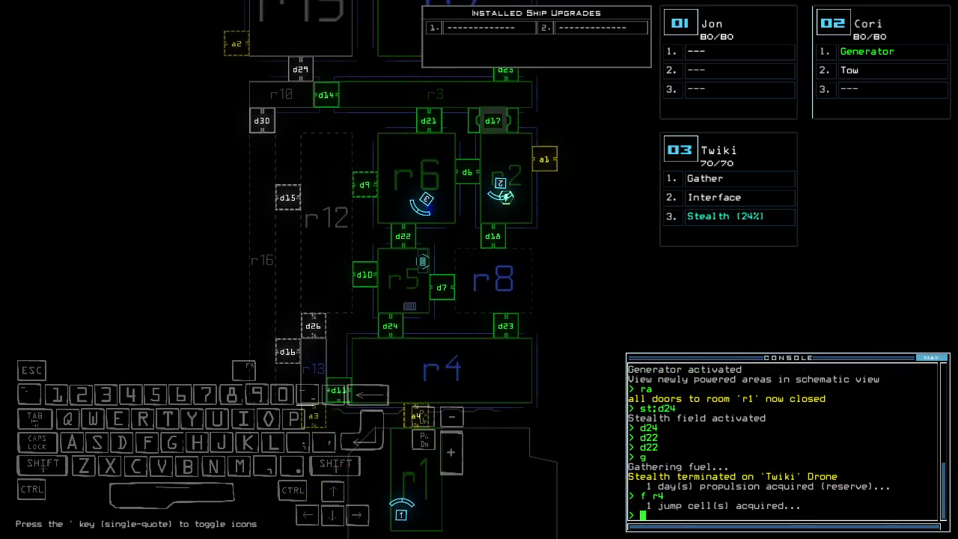
key(space)
text(st;d)
Cloak Twiki, open door d9, and drive it past d22 toward d10
key(Up)
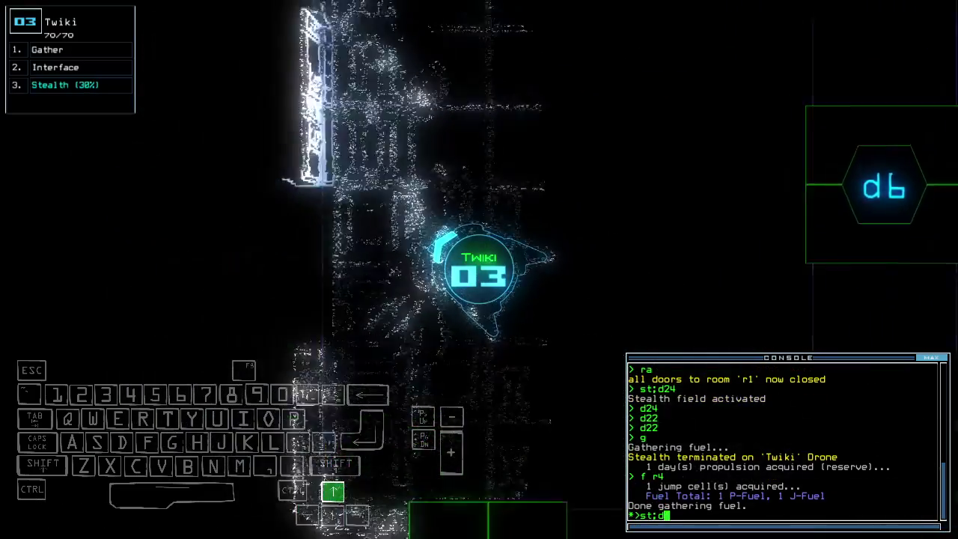
text(9)
key(Return)
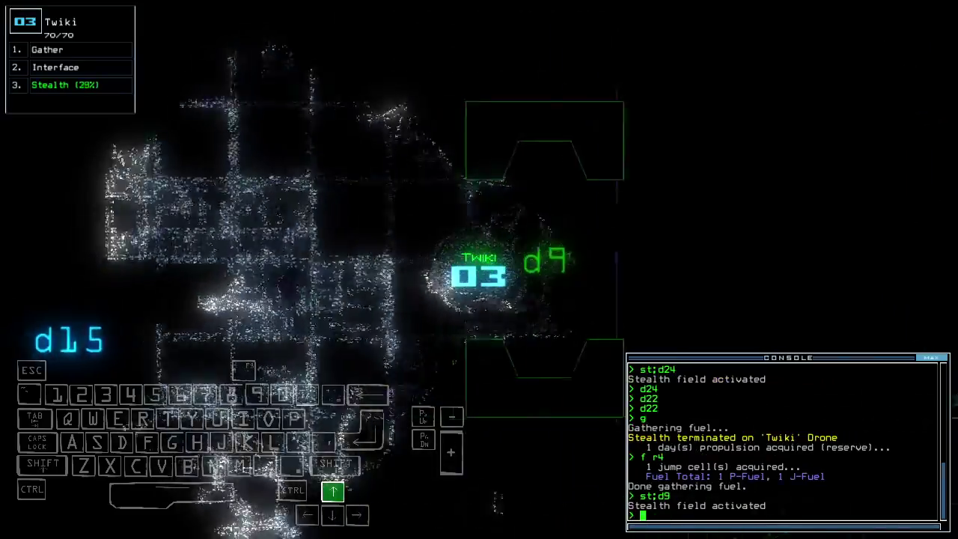
key(Left)
key(Up)
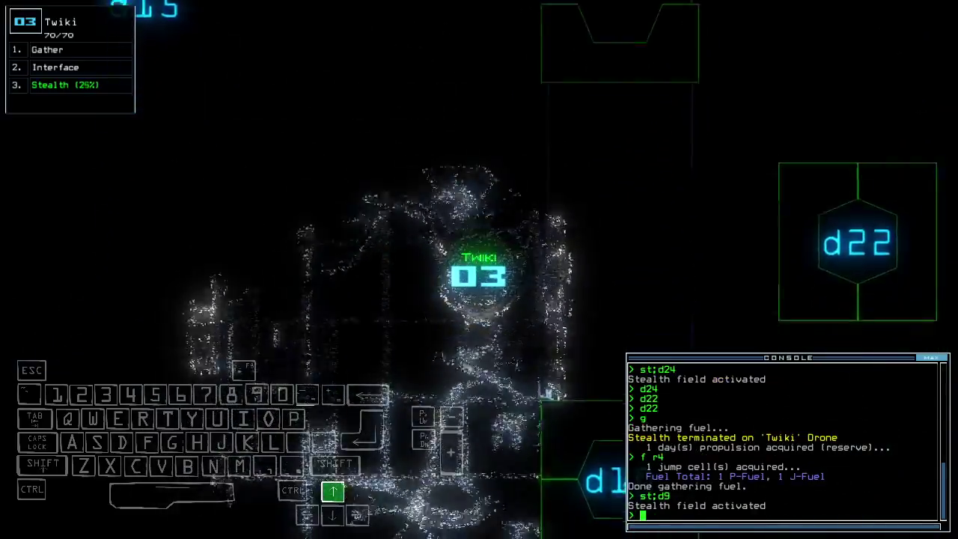
key(Right)
key(Up)
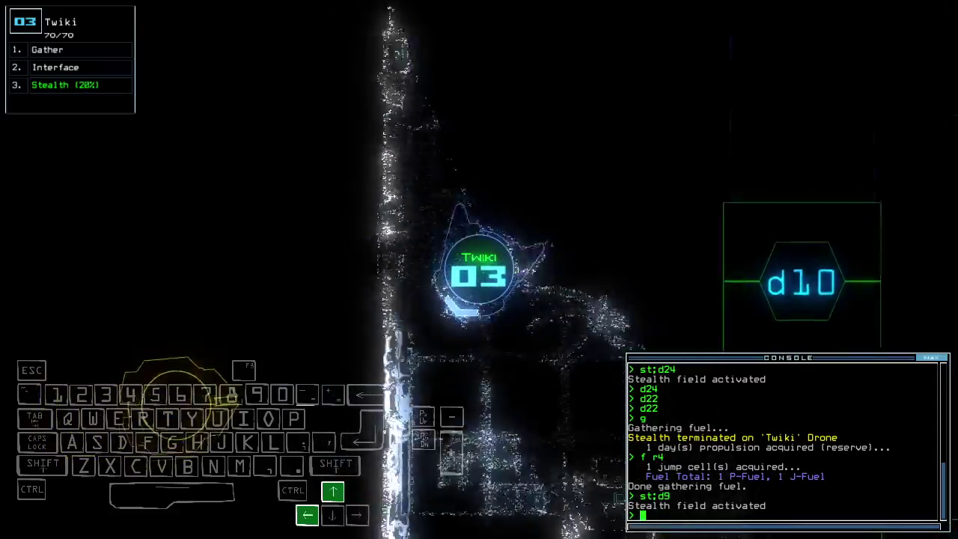
key(Up)
key(Up)
text(st)
Drop Twiki's stealth field, steer it back to door d9 and operate d9
key(Return)
key(Up)
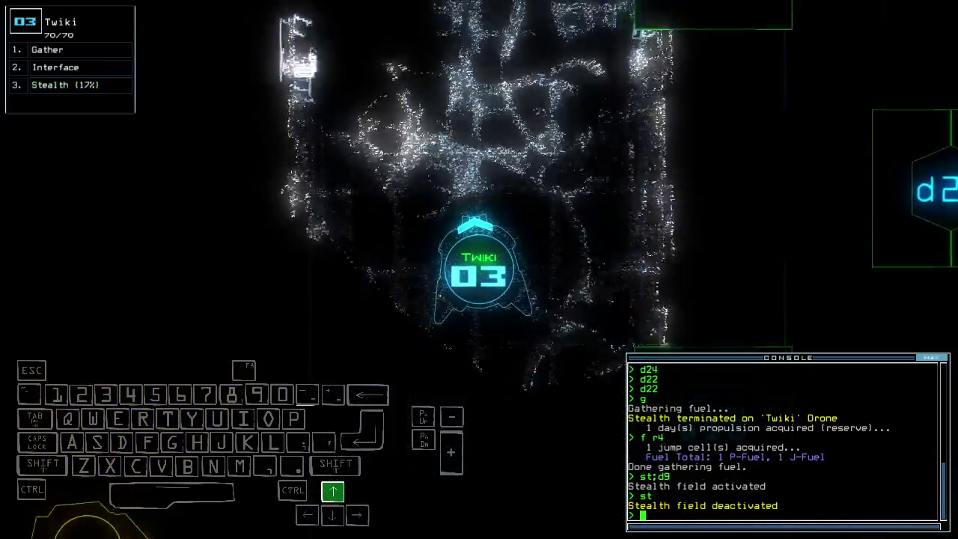
key(Up)
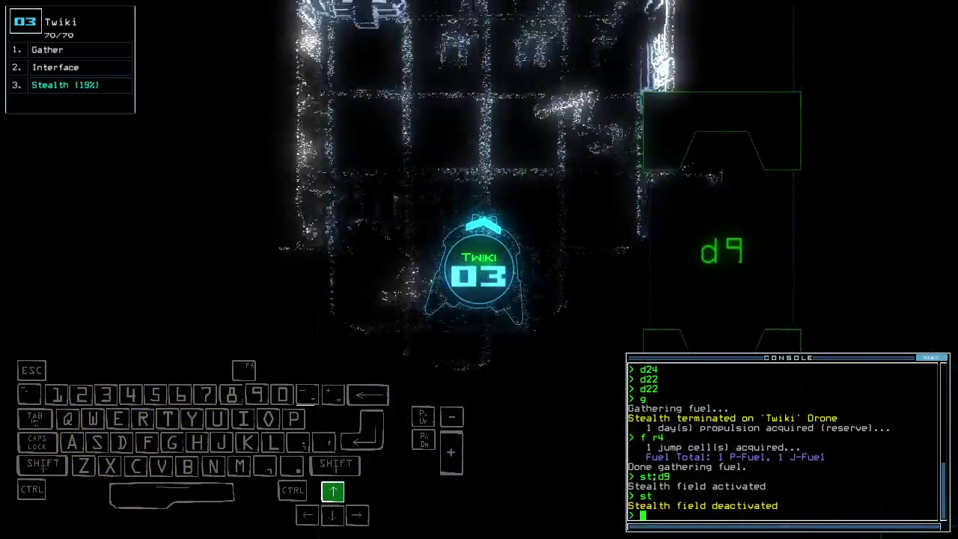
key(Up)
key(Right)
key(Right)
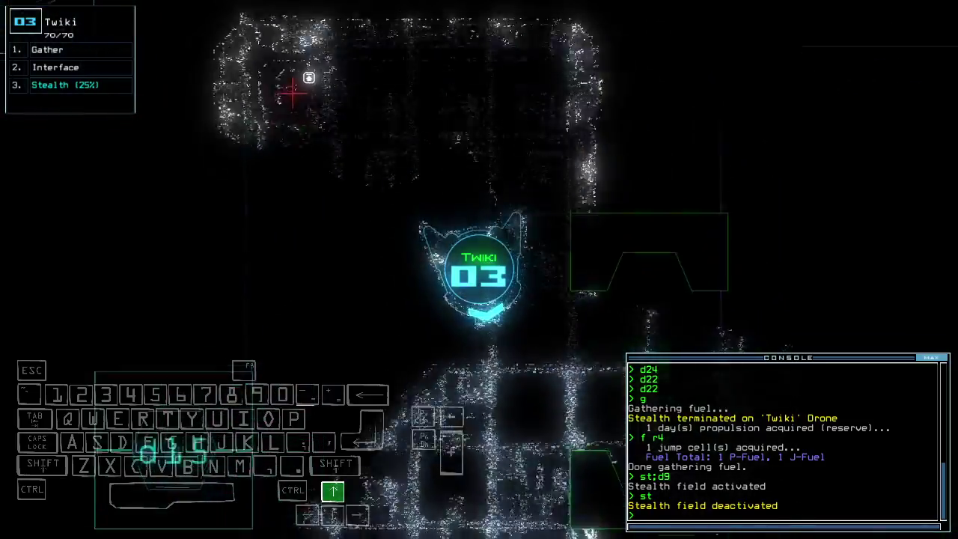
key(Up)
text(d9)
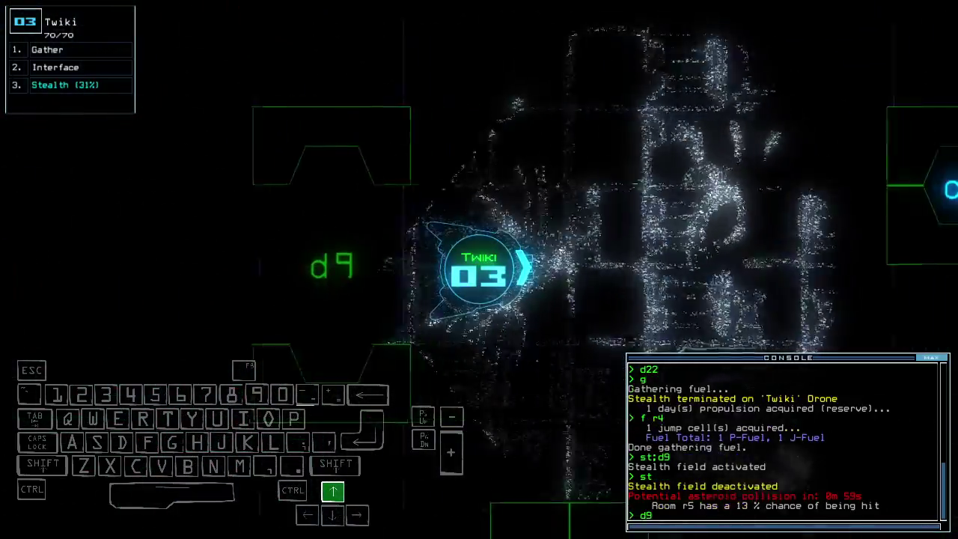
key(Return)
key(Up)
key(Up)
key(Up)
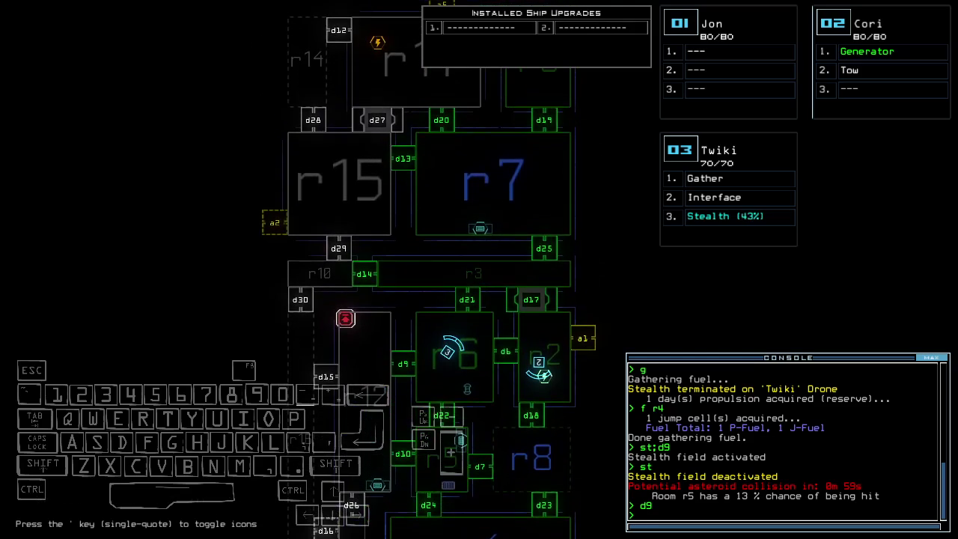
text(d a1)
Redock at airlock a1, operate door d6, close nearby doors and open doors to the ship
key(Return)
text(d6)
key(Return)
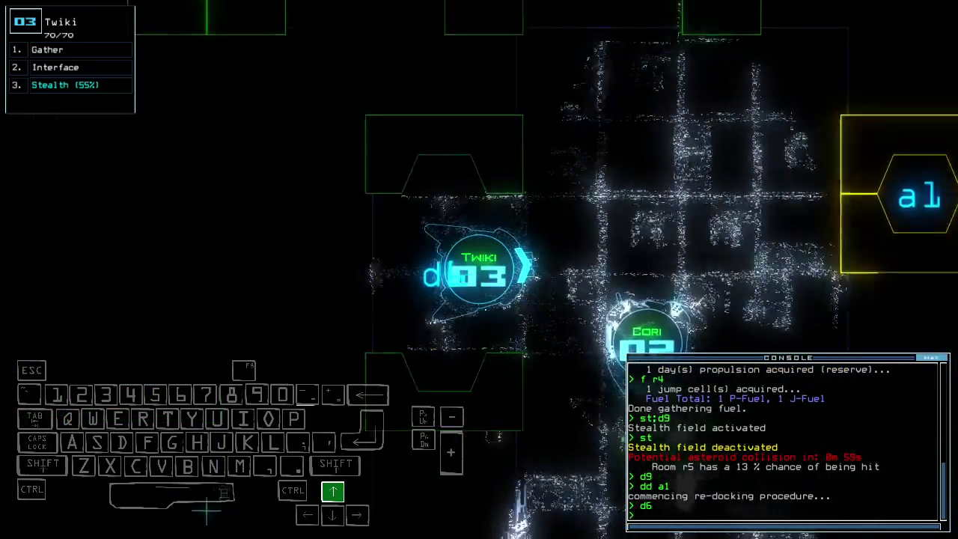
text(cccc)
key(Return)
key(Down)
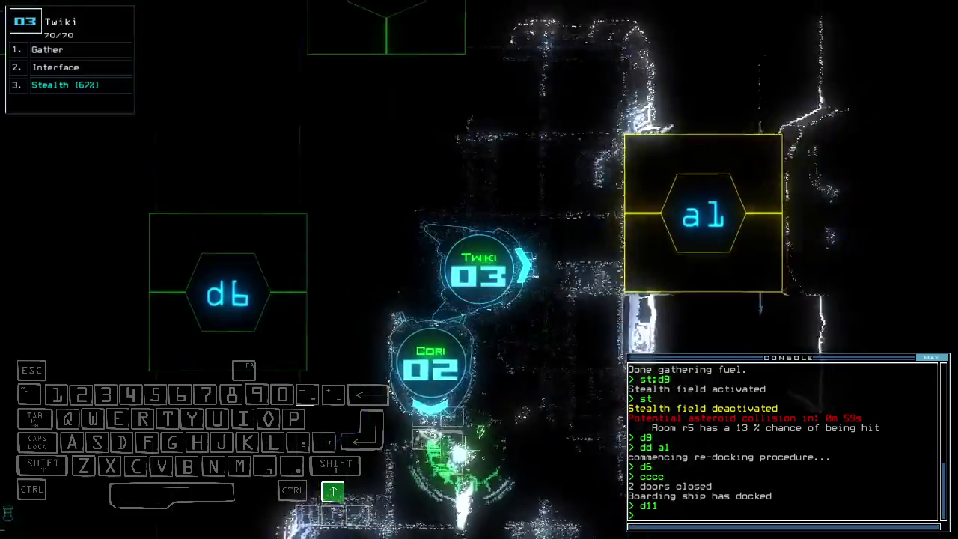
text(arr)
key(Return)
text(ra)
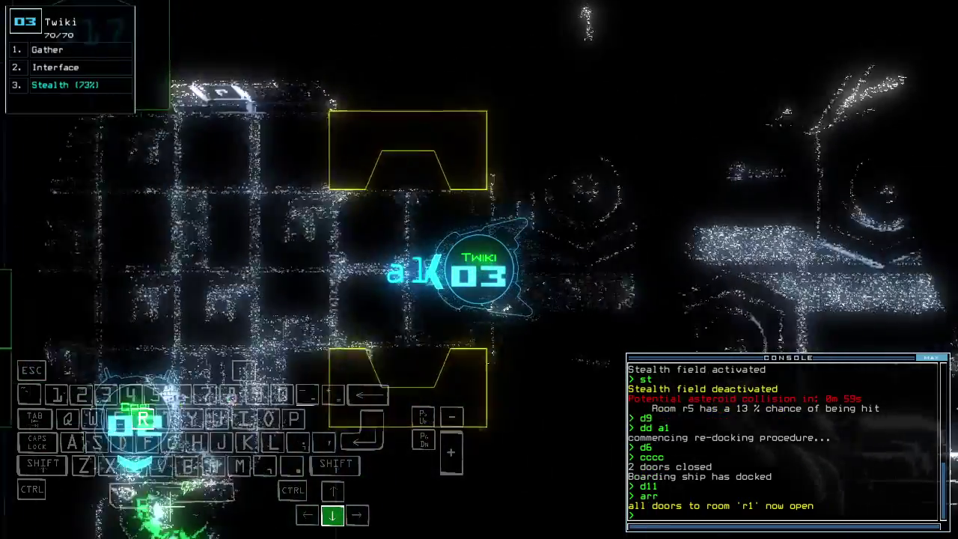
Close the ship's doors, redock at a3 and then a4, and check mission time
key(Return)
text(dd a3)
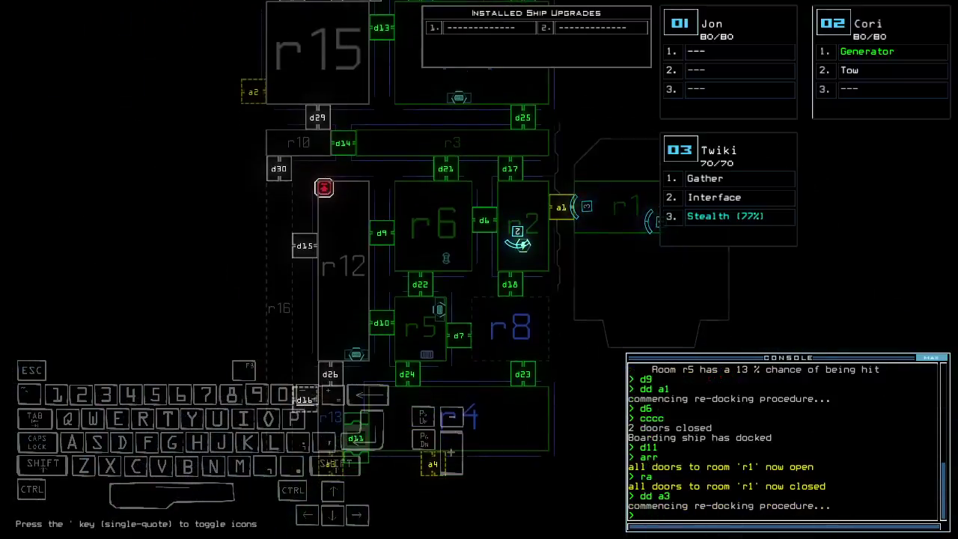
key(Up)
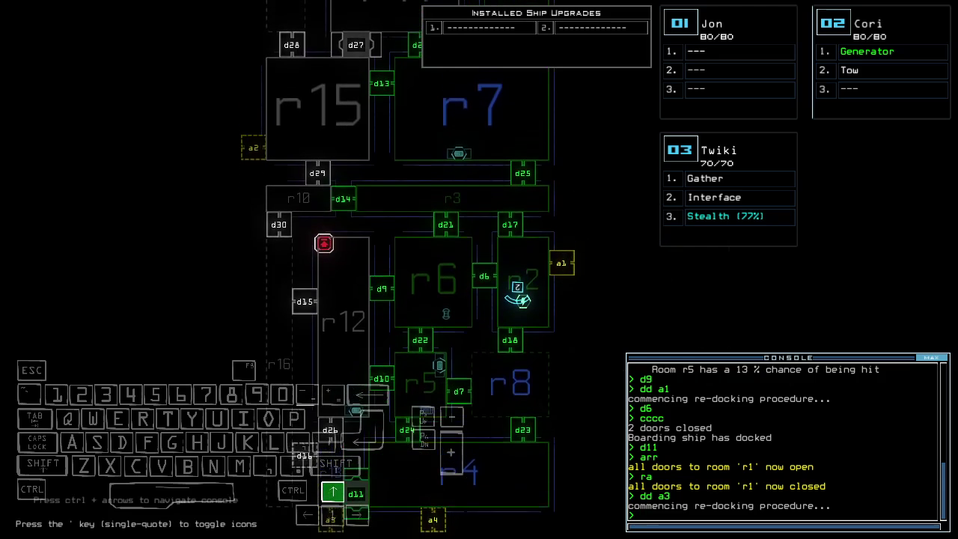
key(Up)
key(Down)
key(Down)
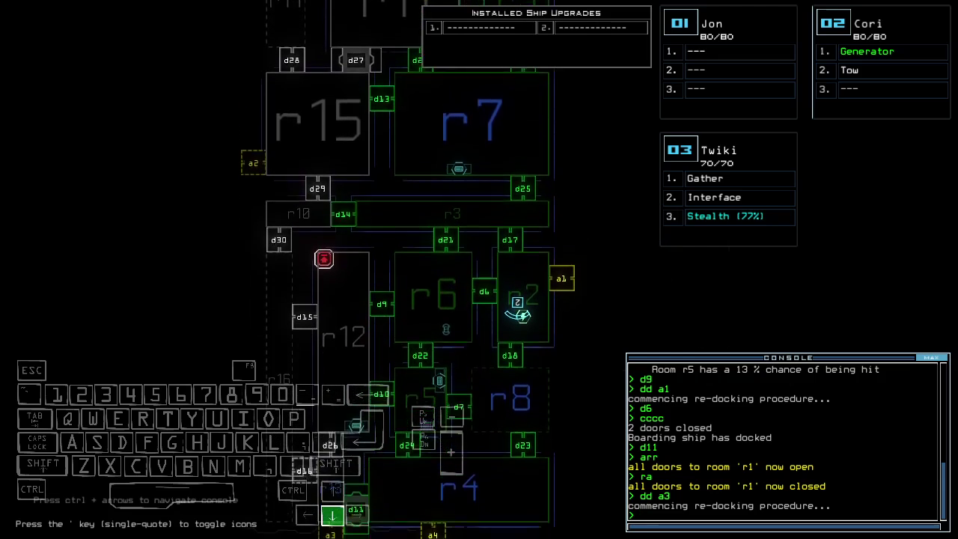
key(Down)
key(3)
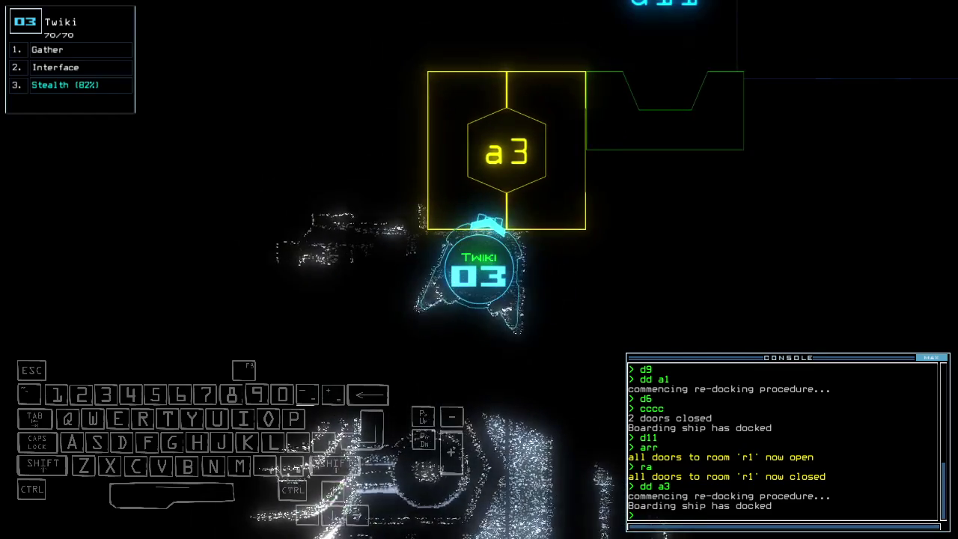
key(3)
text(cccc)
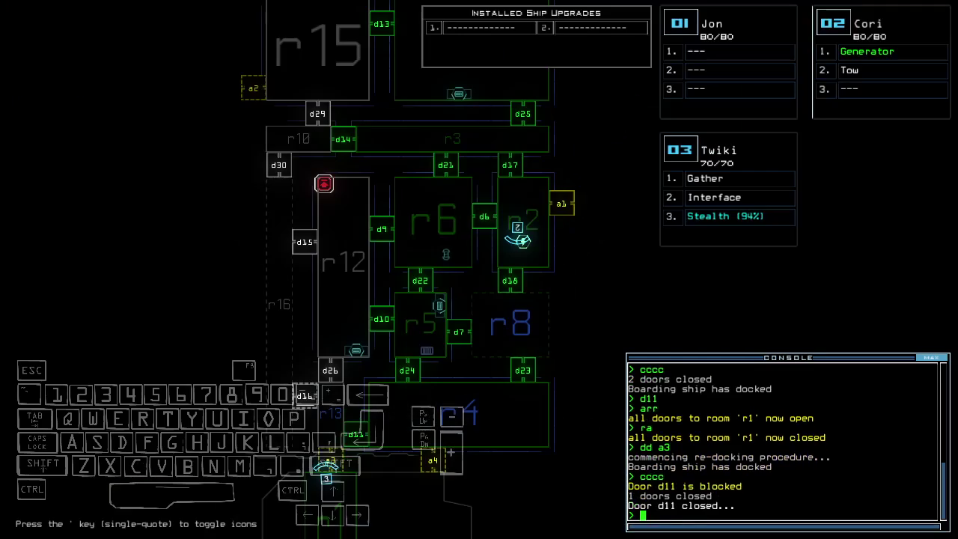
text(3)
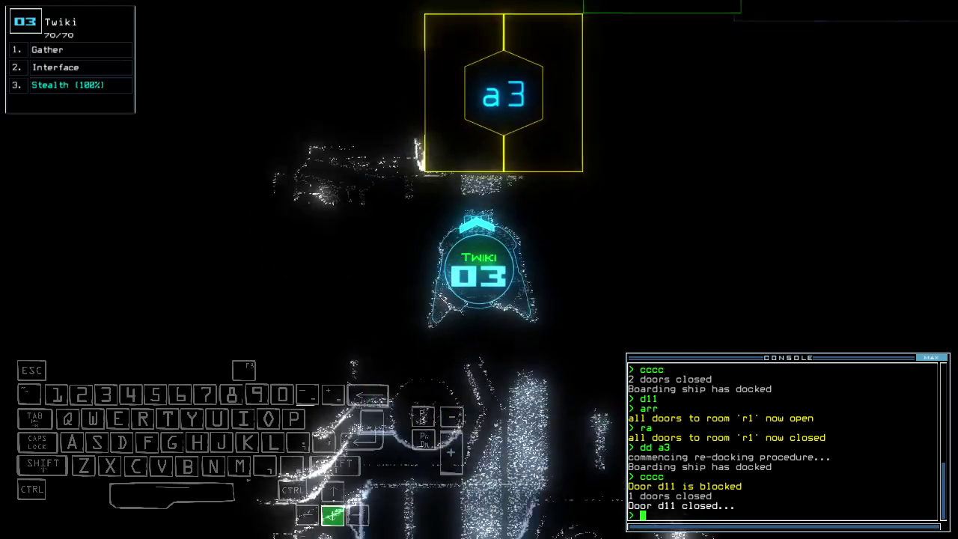
text(d)
text(4)
key(Return)
text(te)
key(Return)
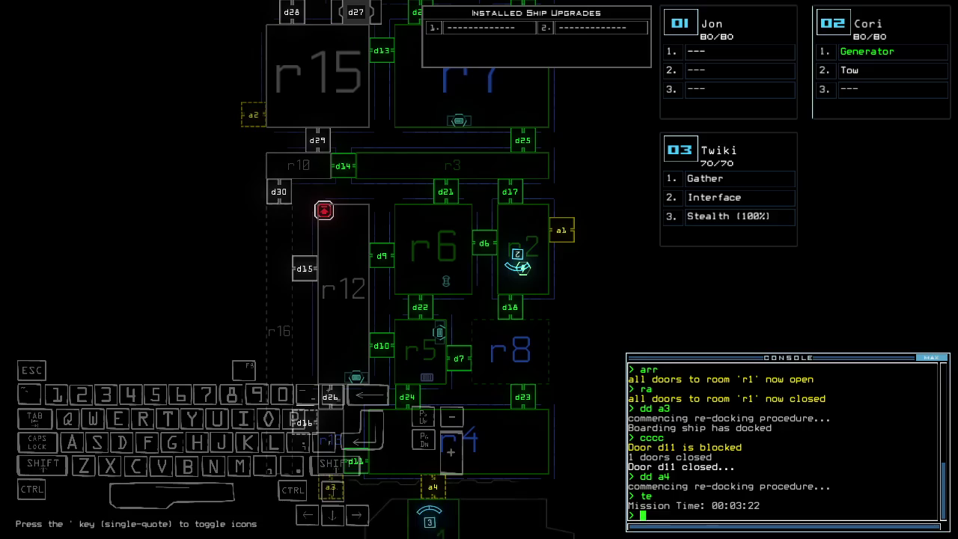
text(3arr)
Open the ship's doors, drive Twiki aboard at airlock a4 and drop its stealth
key(Return)
key(Up)
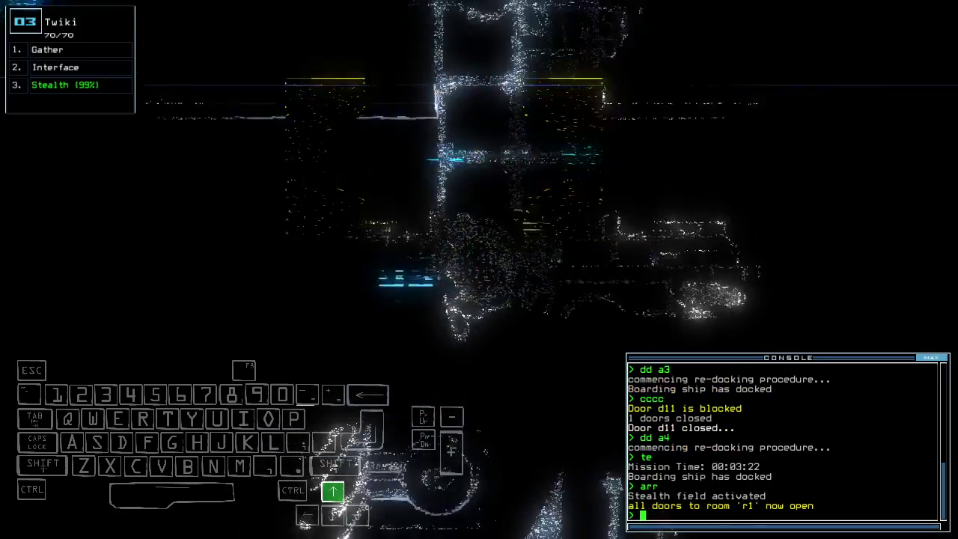
key(Up)
key(Up)
key(Up)
key(Left)
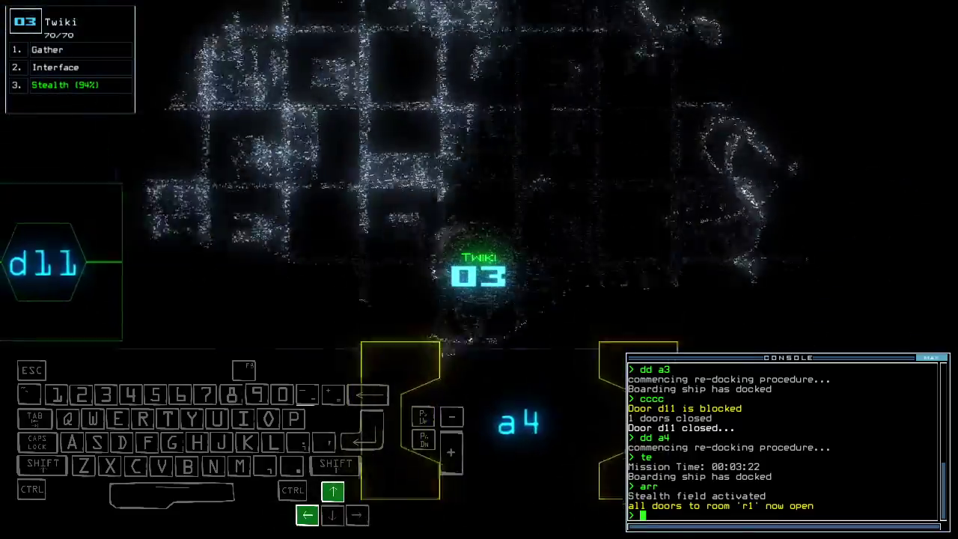
key(Up)
key(Up)
key(Right)
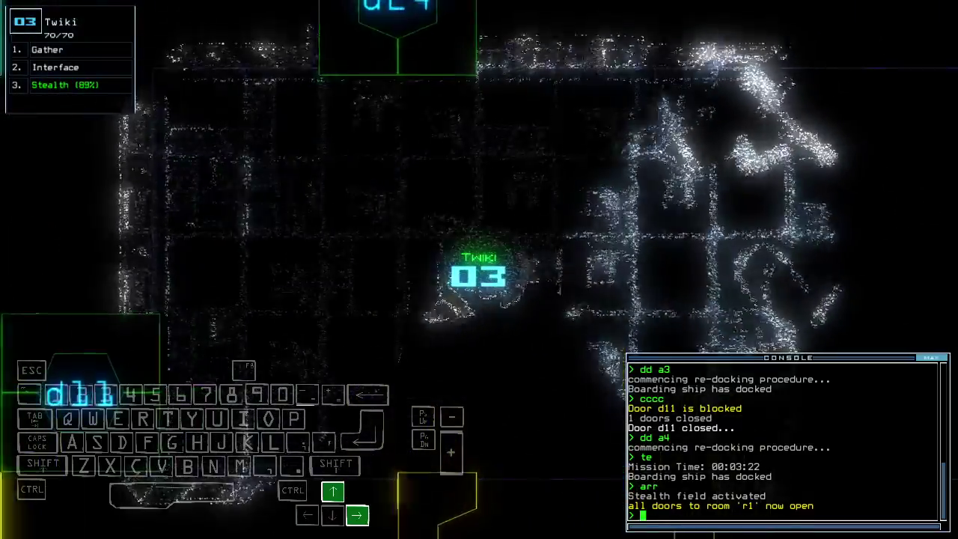
key(Up)
key(Up)
text(st)
key(Return)
text(ra)
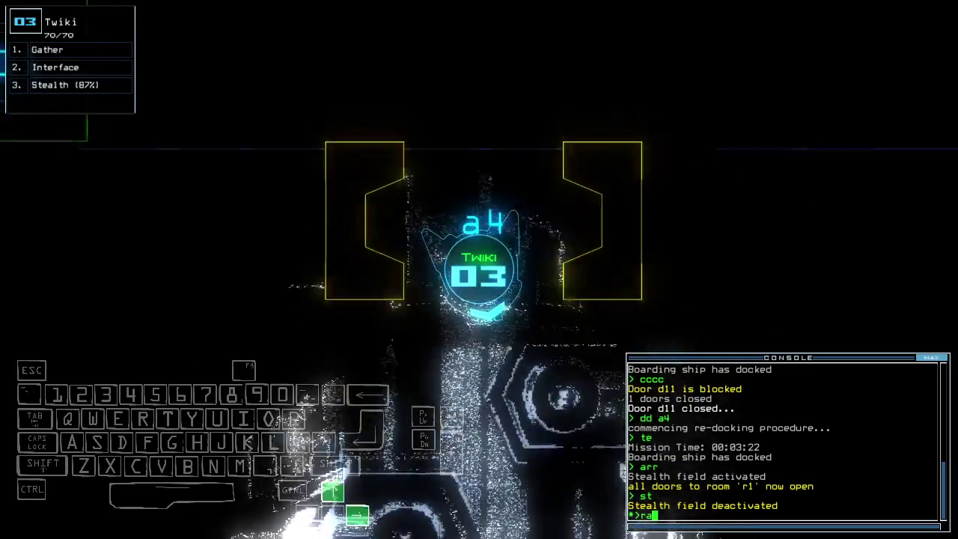
Close the ship's doors, redock at airlock a1 and send the f r4 command
key(Return)
text(dd a1)
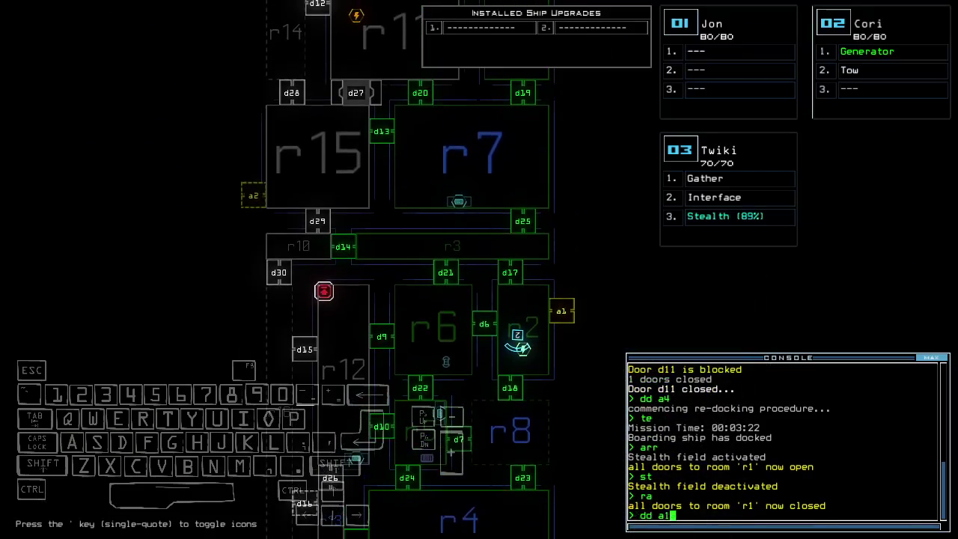
key(Return)
key(f)
text(f r4)
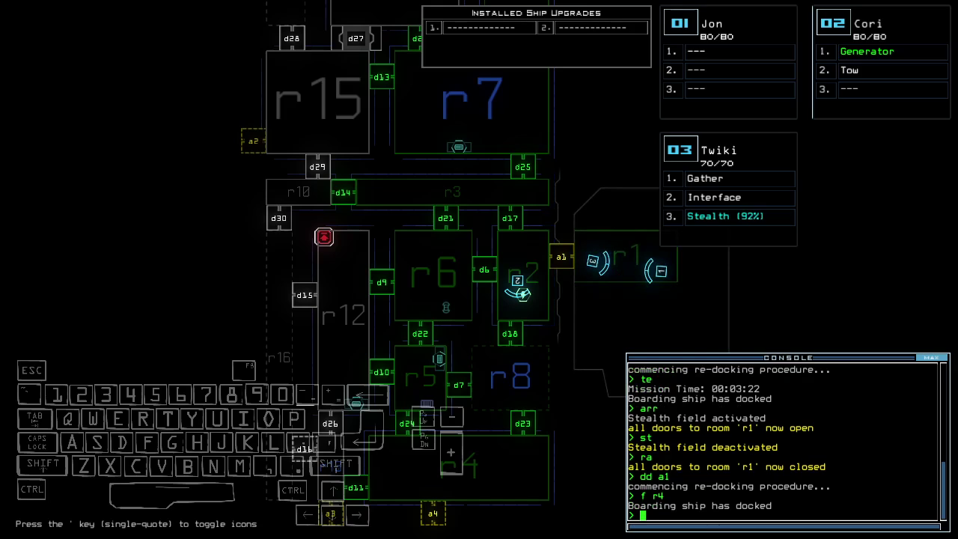
key(space)
text(arr)
Open the doors at a1, bring Cori to the ship, and redock toward a5
key(Return)
key(Down)
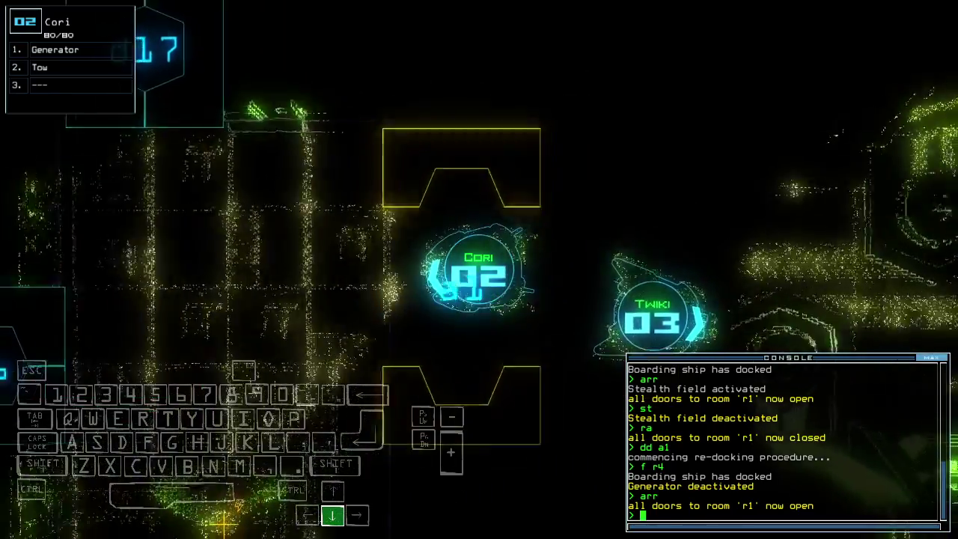
key(space)
text(dd a)
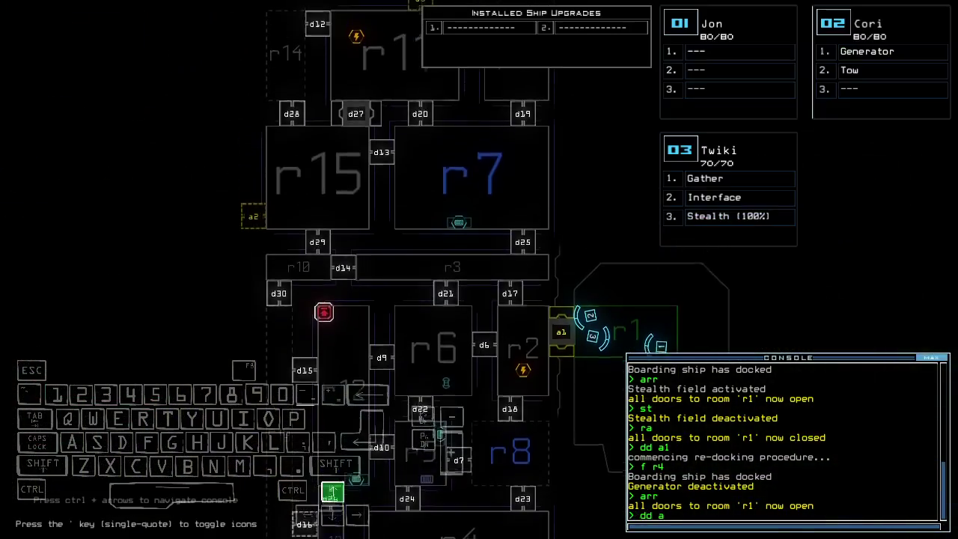
key(Up)
text(5)
key(Return)
key(Down)
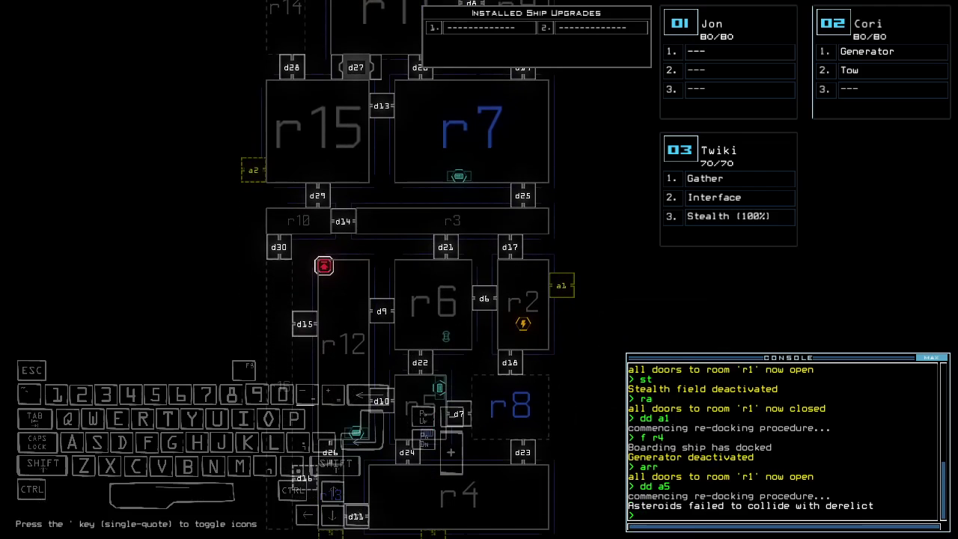
Open the doors at a5, check mission time, reactivate the generator and close r1's doors
key(Up)
text(arr)
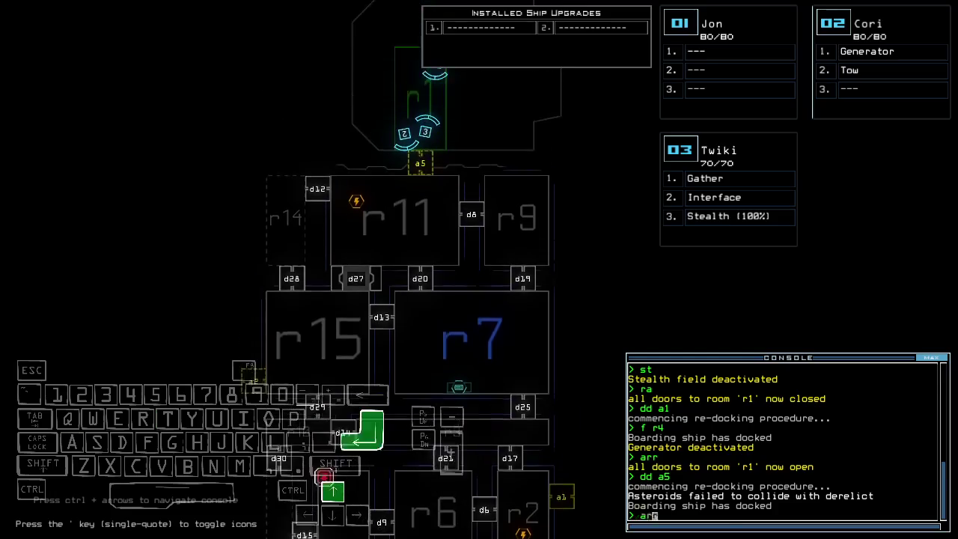
key(Return)
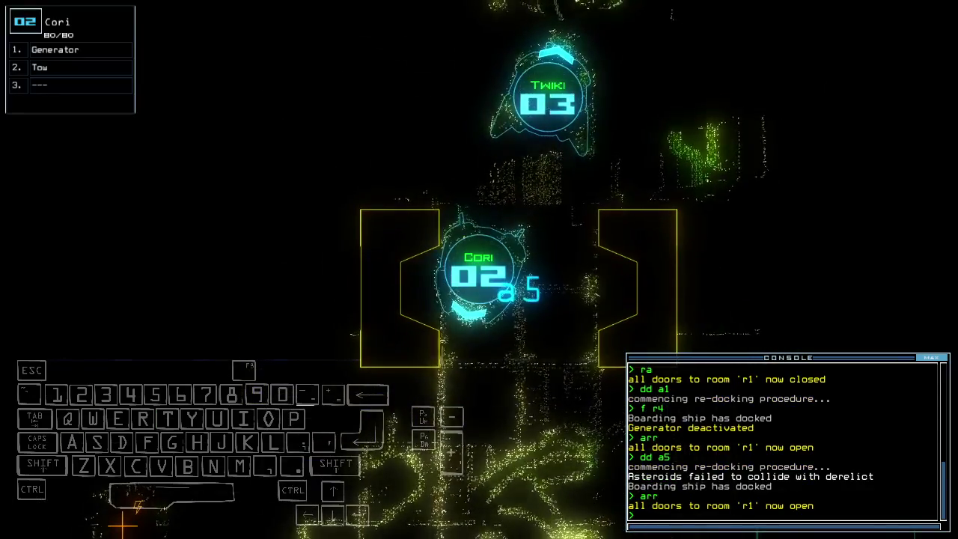
text(te)
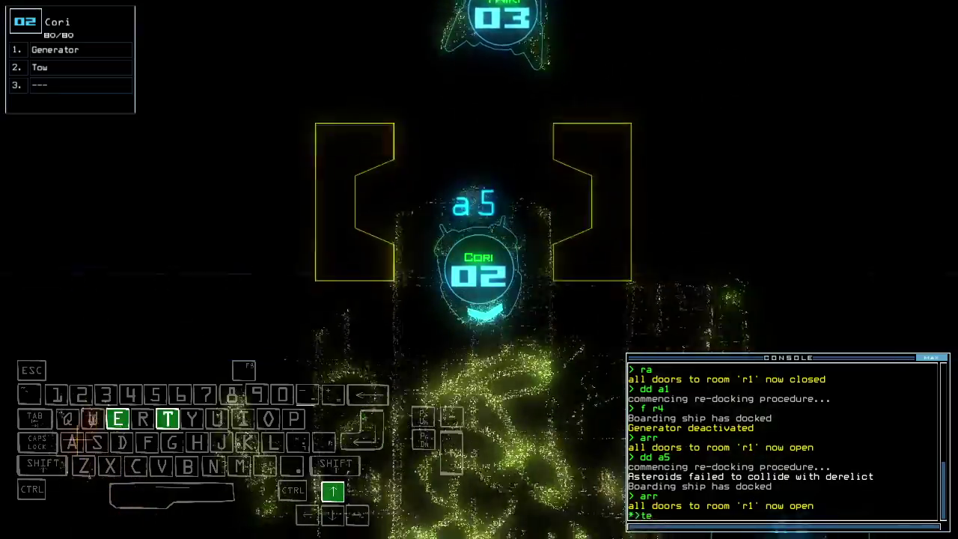
key(Return)
text(navigate 3)
key(Return)
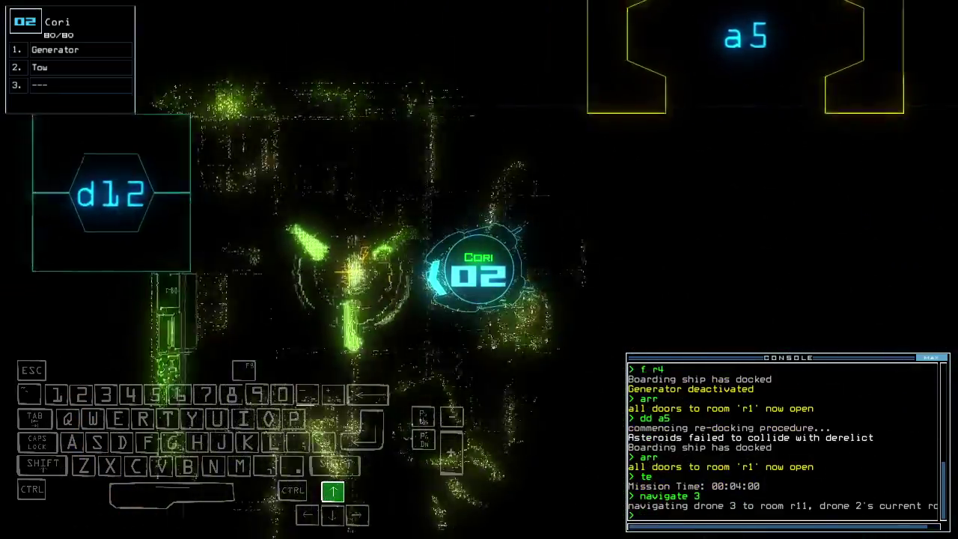
text(g)
key(Return)
key(space)
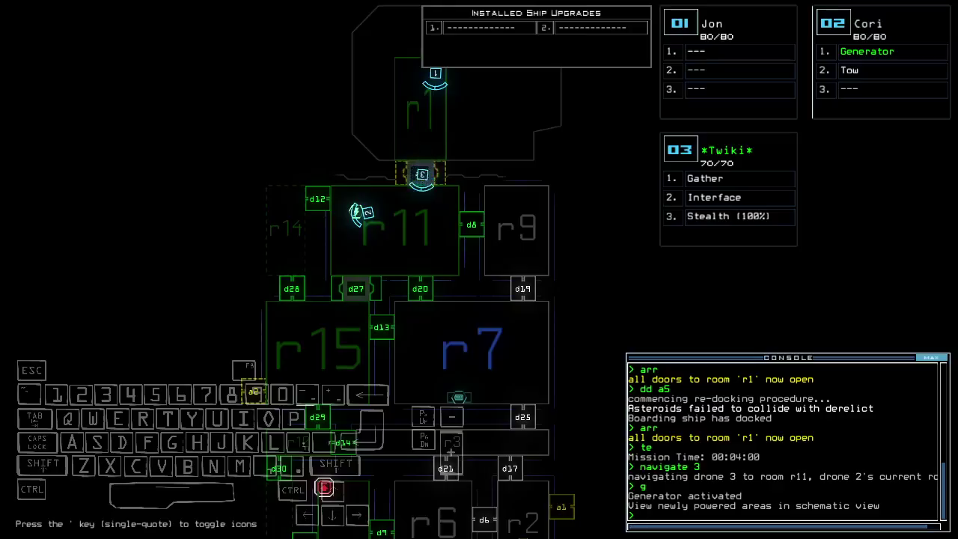
key(space)
text(ra)
key(Return)
Cloak Twiki with st;d12, open door d12 and drive Twiki forward
key(Up)
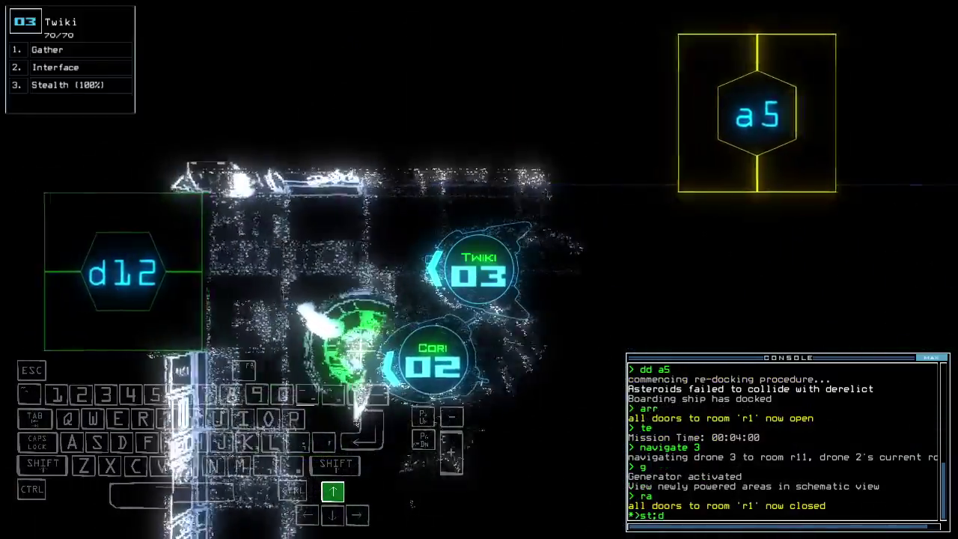
text(12)
key(Return)
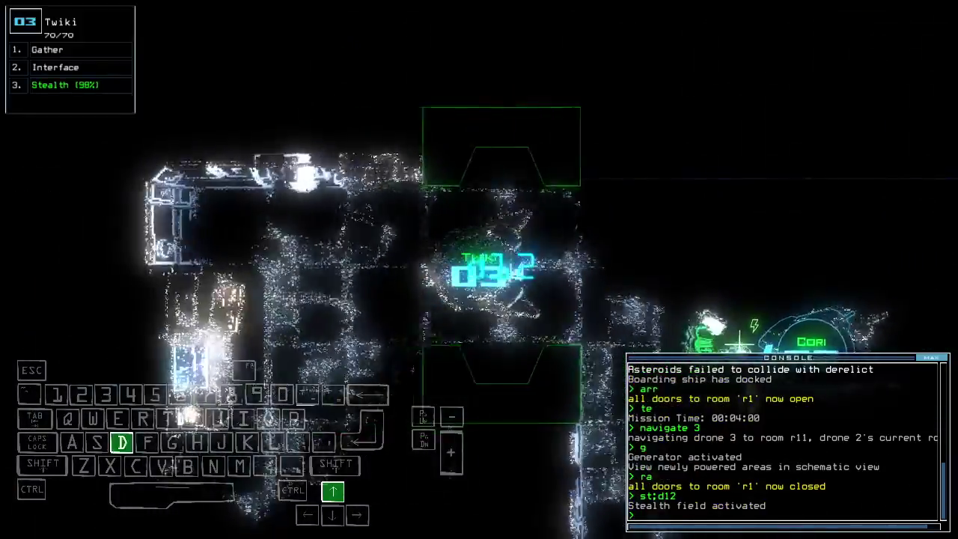
text(d12)
key(Return)
key(Up)
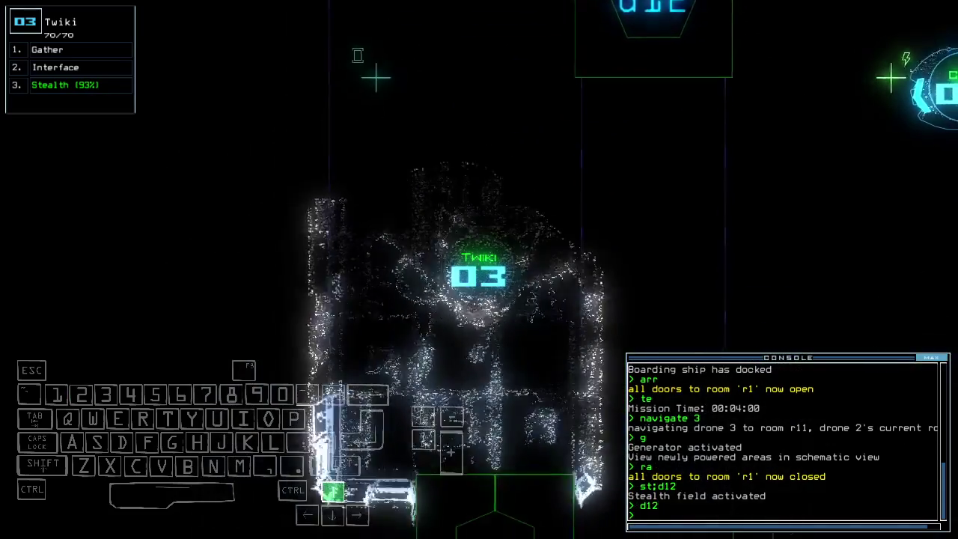
key(space)
Drive Twiki under stealth through door d28 and open door d29
key(Up)
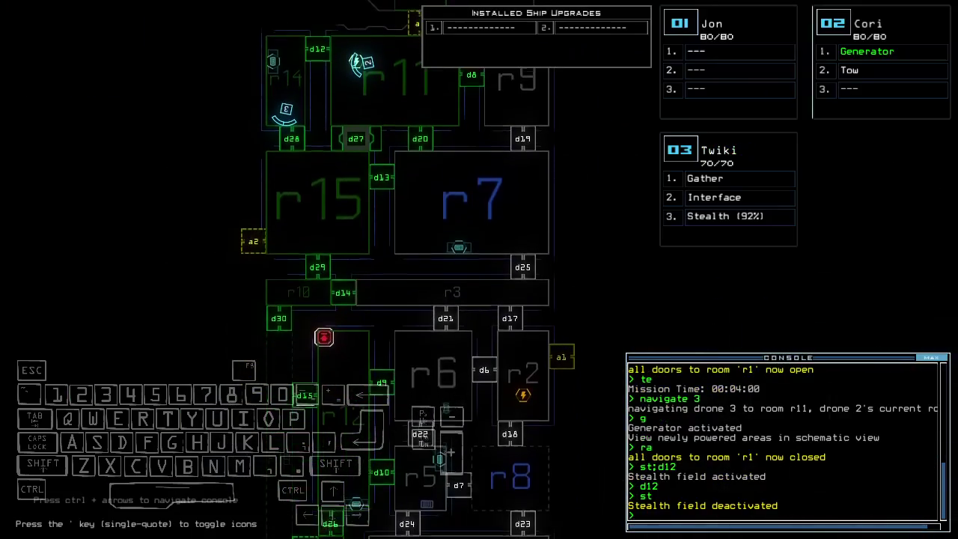
key(space)
key(Up)
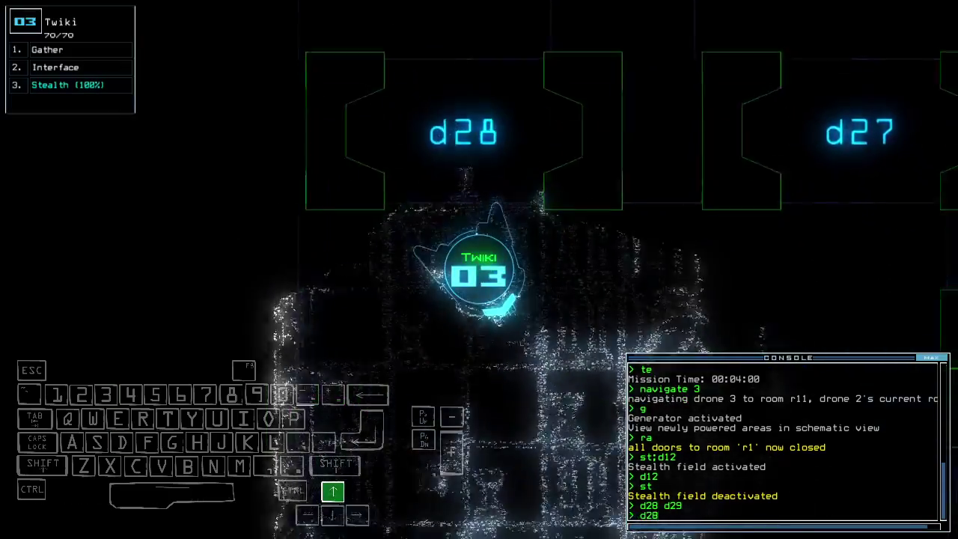
key(Up)
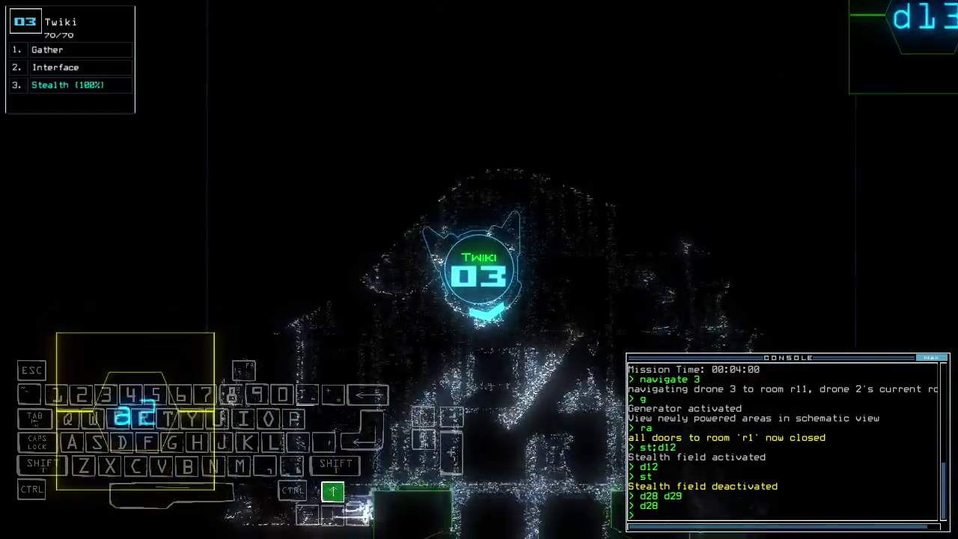
text(d29)
key(Return)
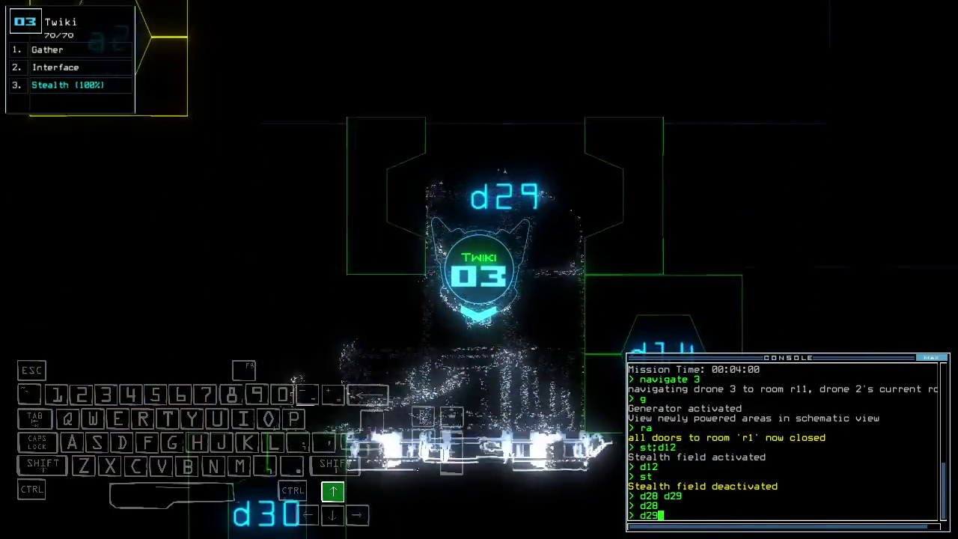
text(st;d30)
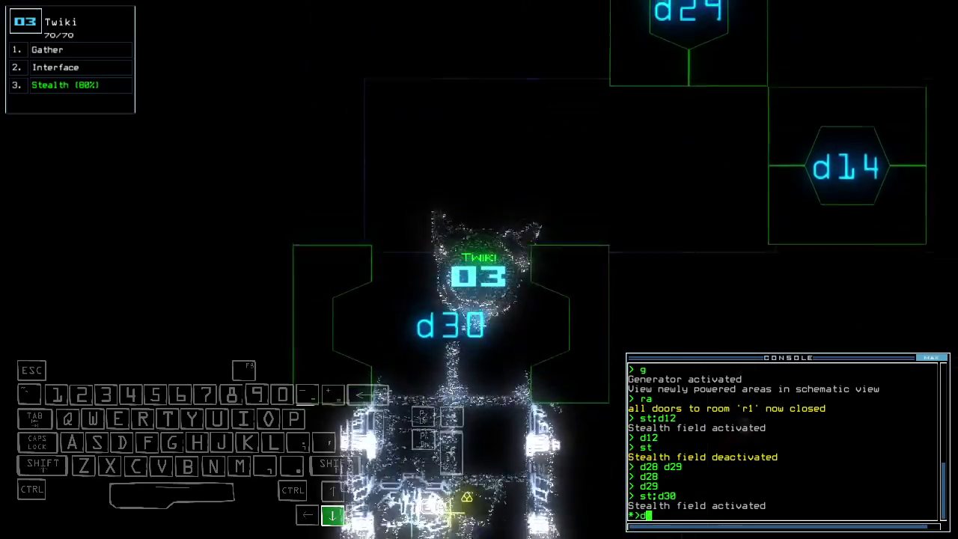
text(2)
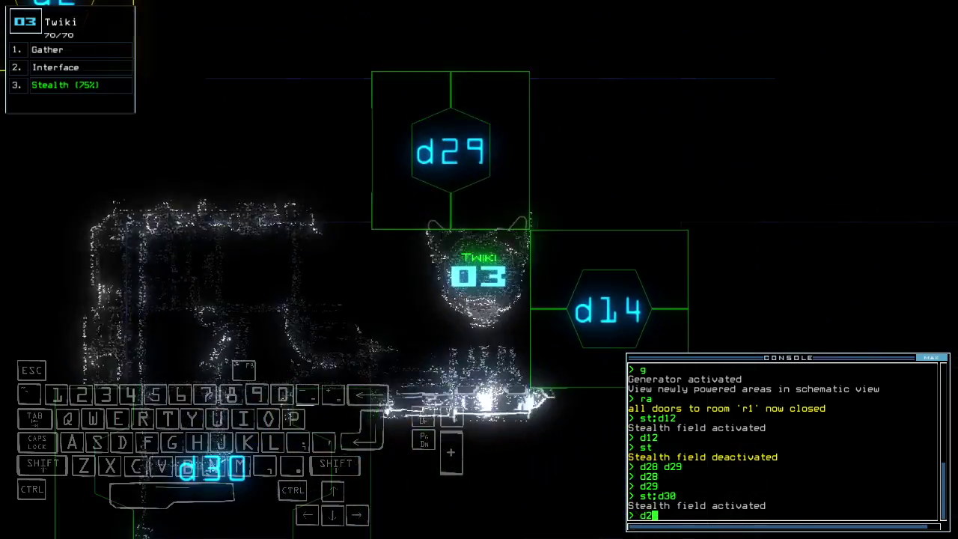
key(Down)
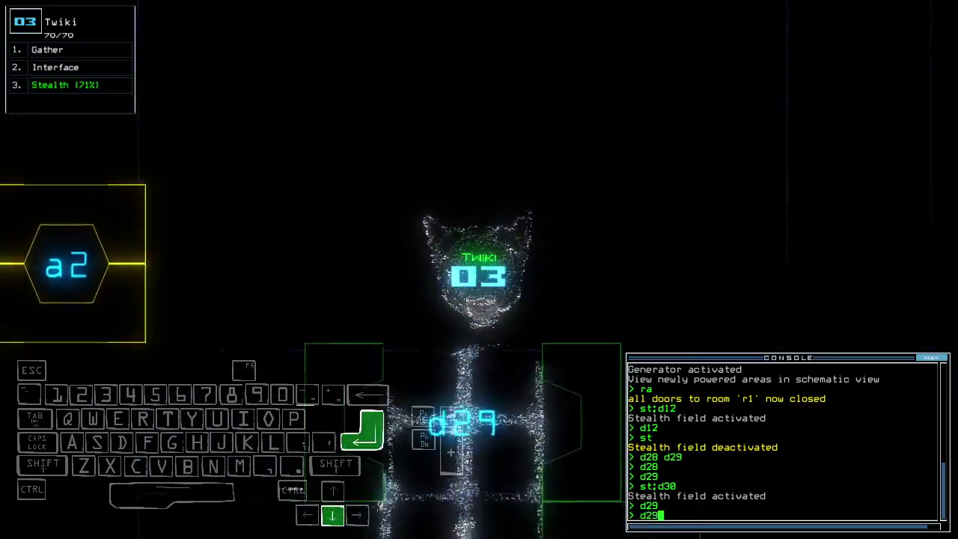
key(Return)
text(st)
Swap Twiki's interface for drone 2's tow, open door d27 and target room r3
key(Return)
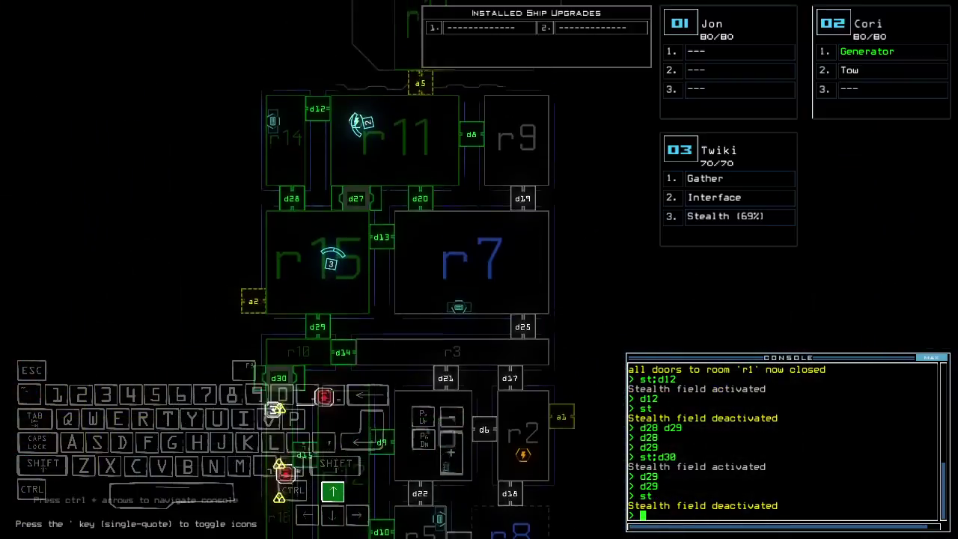
text(3)
text(swap)
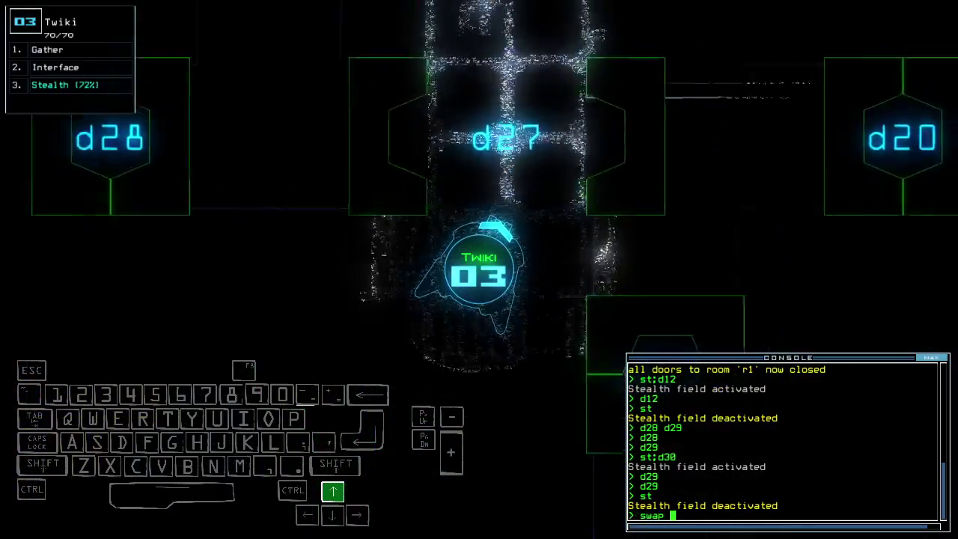
key(Up)
text(in t)
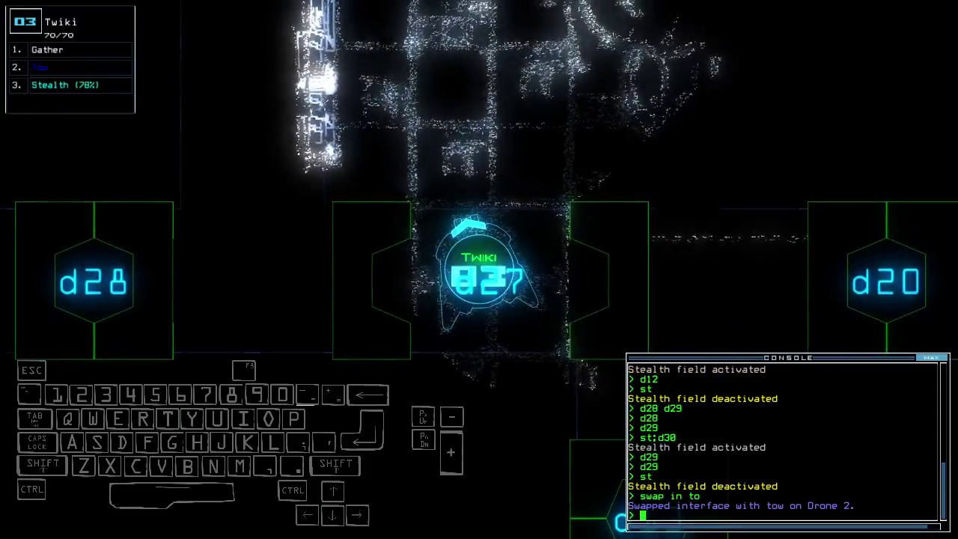
key(Left)
text(d27)
key(Return)
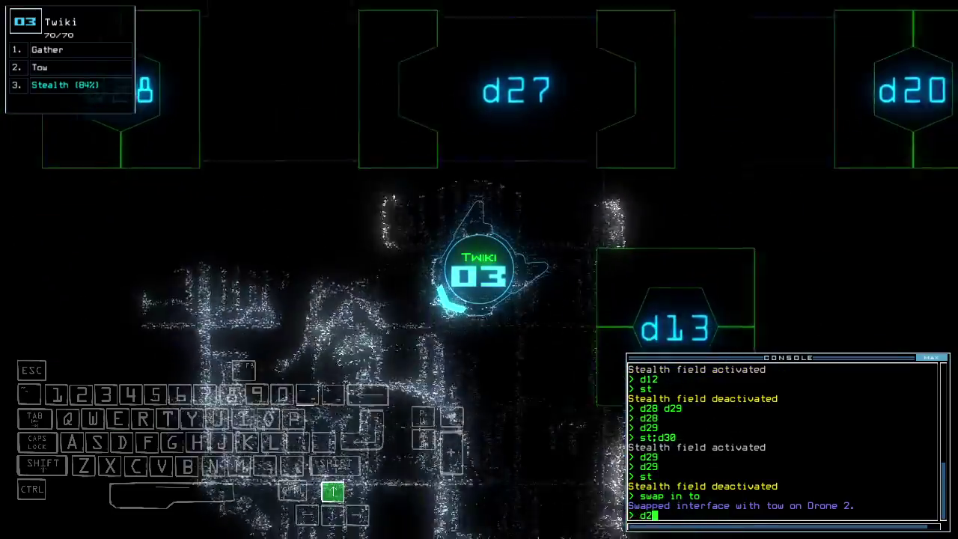
key(Up)
key(Up)
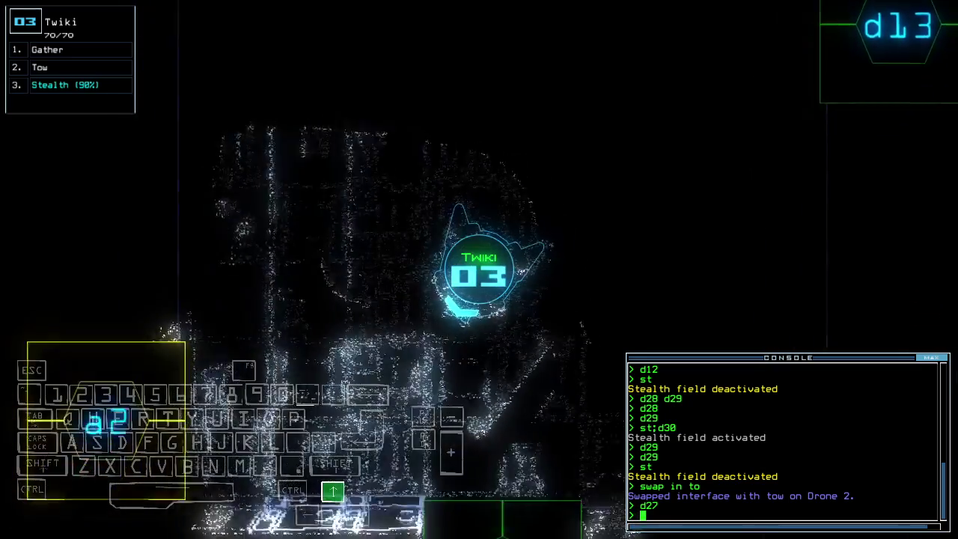
key(space)
key(Down)
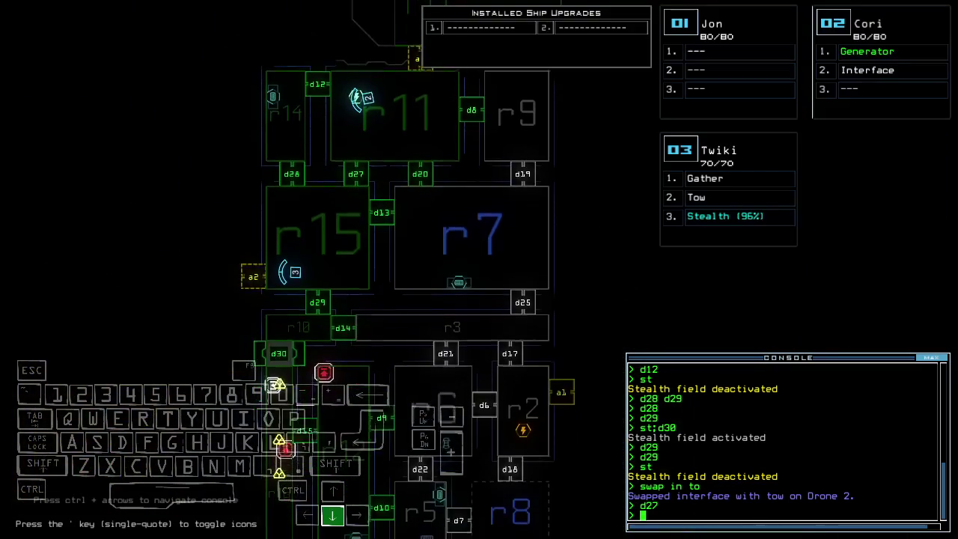
key(space)
text(f r3)
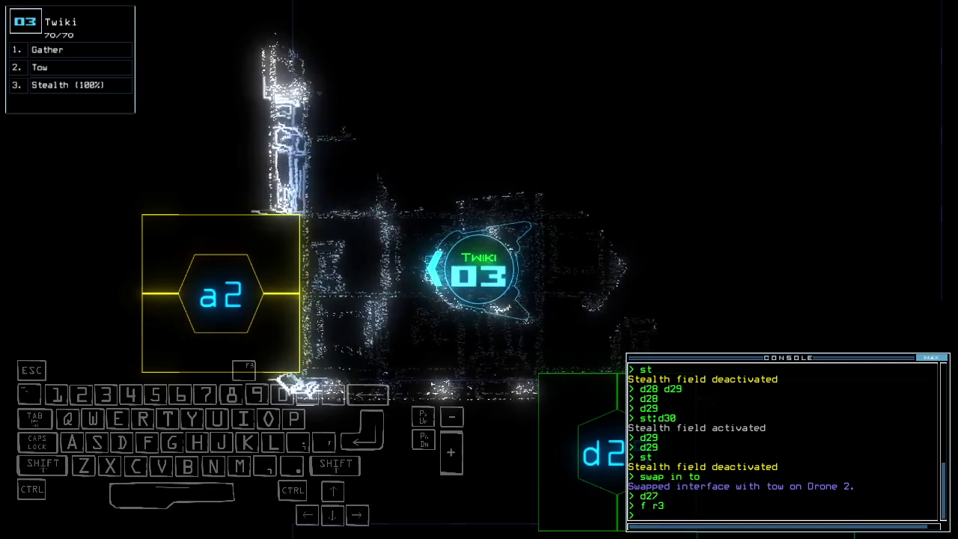
Cloak Twiki with st:d29 and drive it through door d29
key(space)
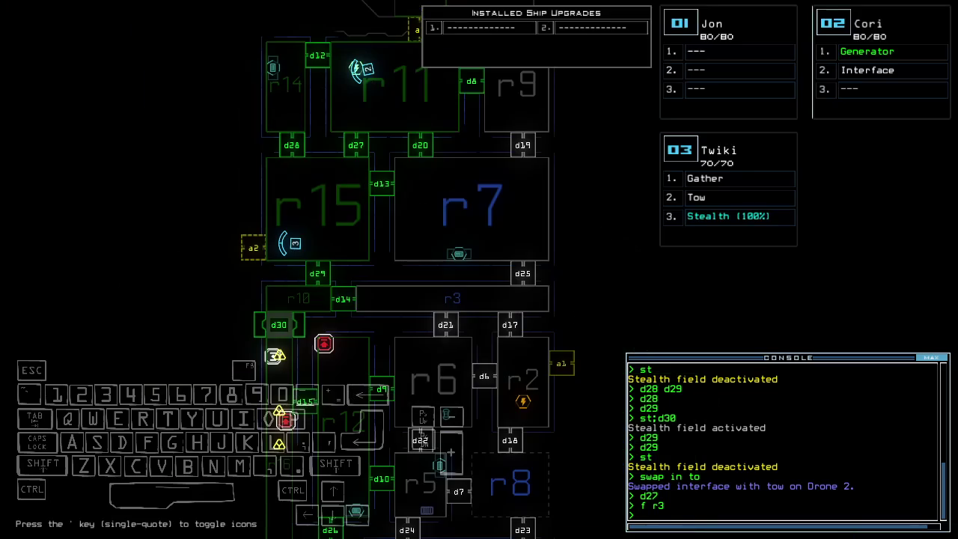
key(3)
key(Down)
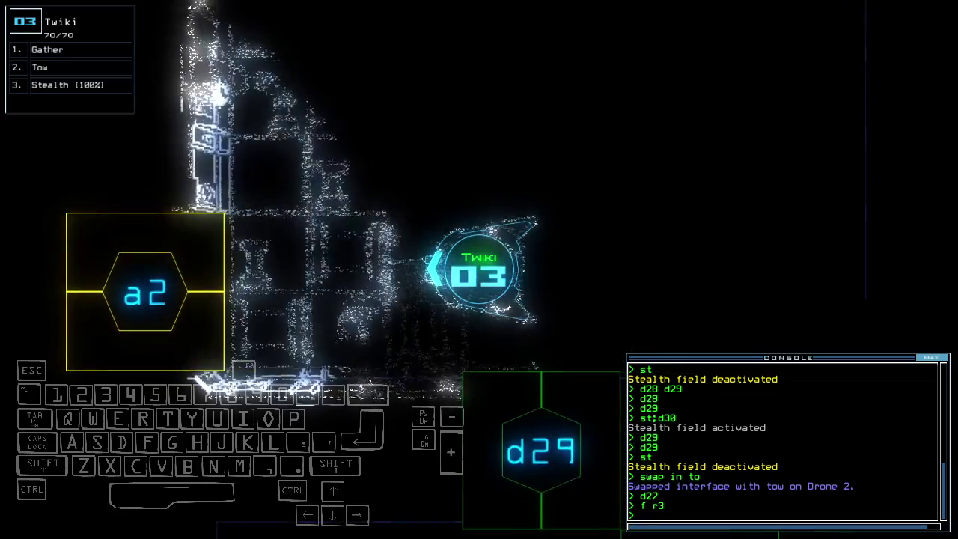
key(space)
key(3)
text(st;d29)
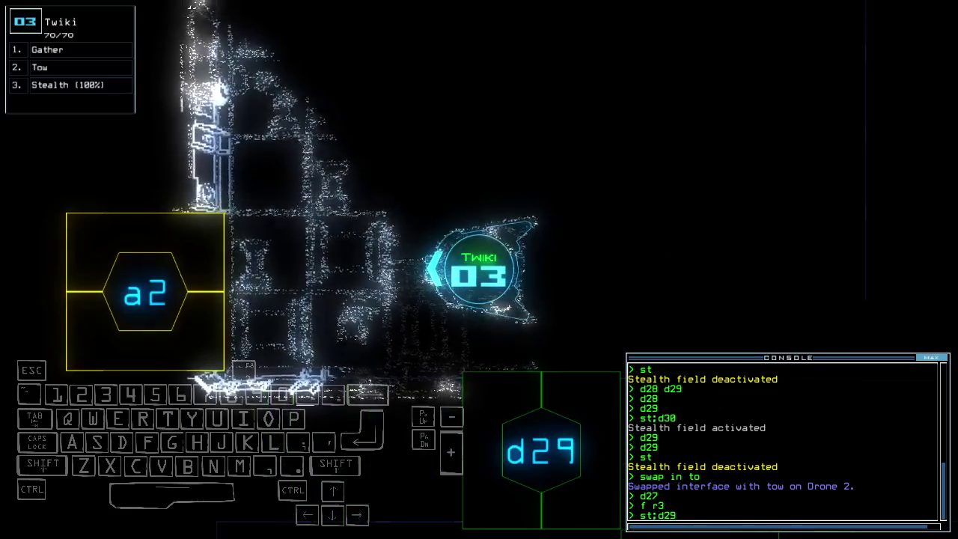
key(Return)
key(Up)
key(Up)
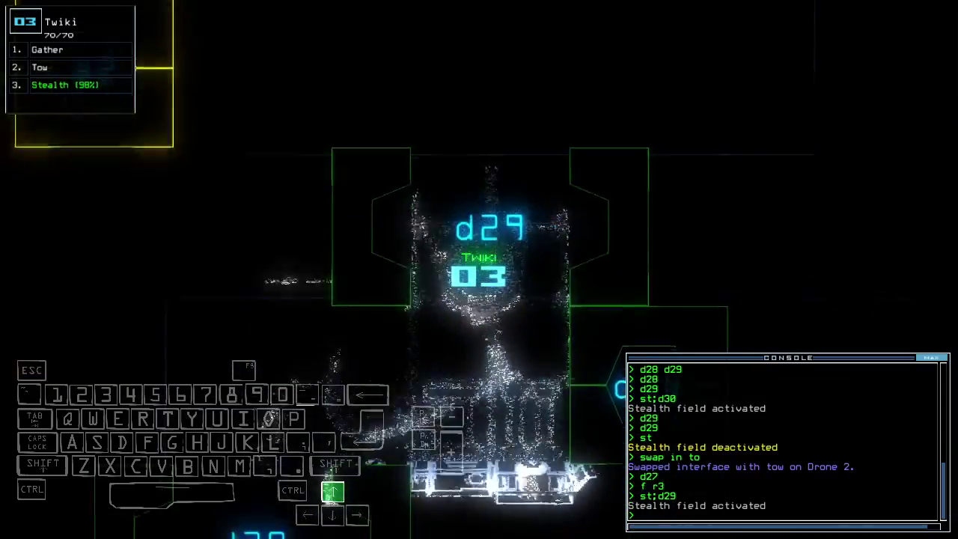
key(Up)
key(Up)
text(d3)
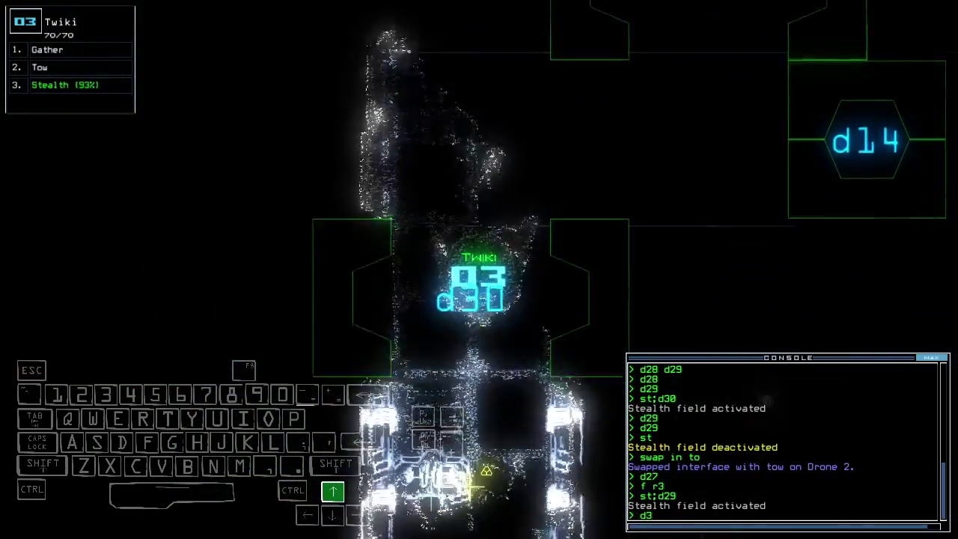
text(0)
Open doors d30 and d15 and bring Twiki alongside drone HAL
key(Return)
key(space)
text(d)
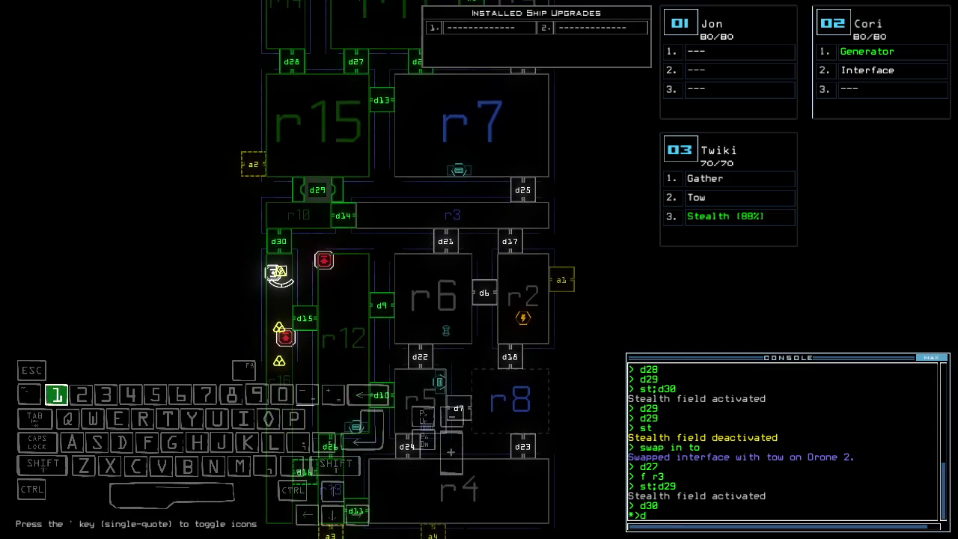
key(space)
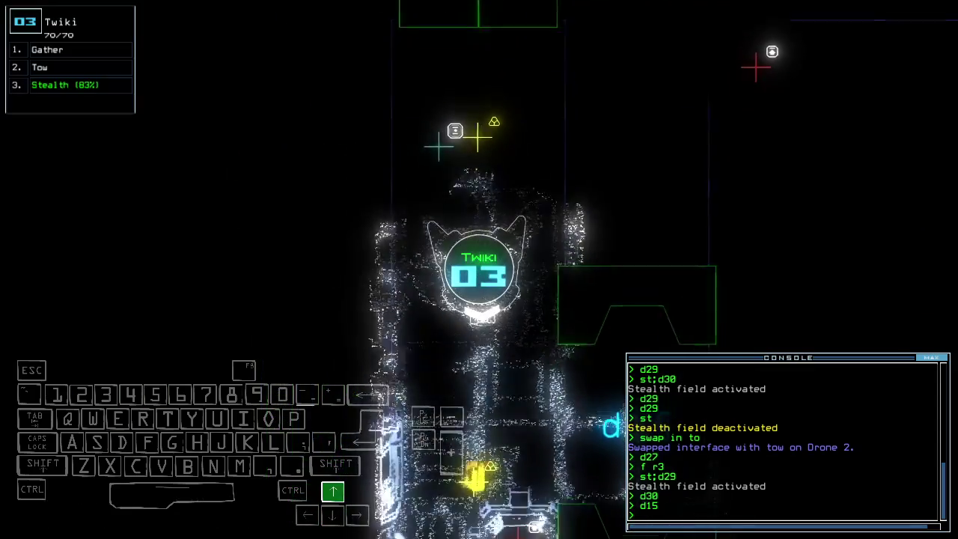
key(Up)
key(Up)
key(Up)
key(Up)
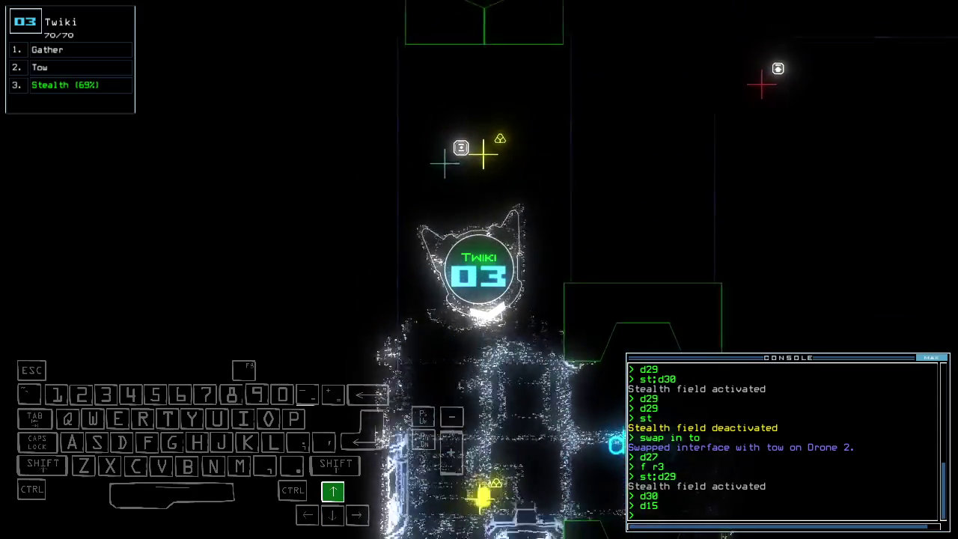
key(Return)
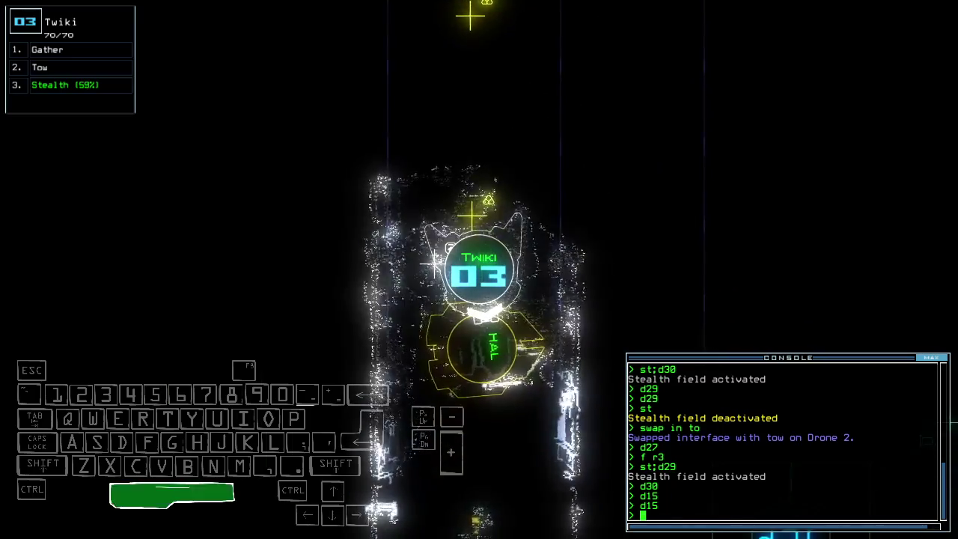
Hook drone HAL for towing and open doors d30 and d29 along the way
key(space)
text(to)
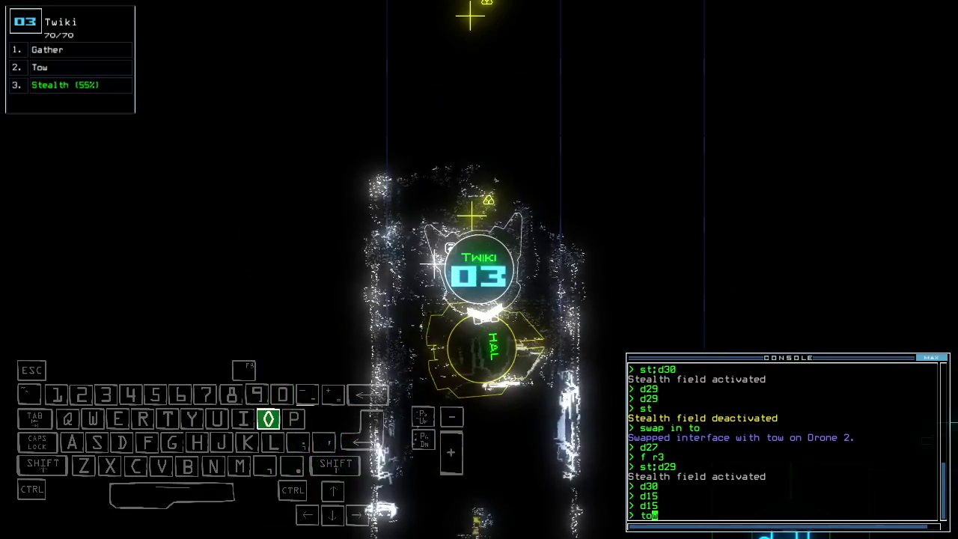
key(Return)
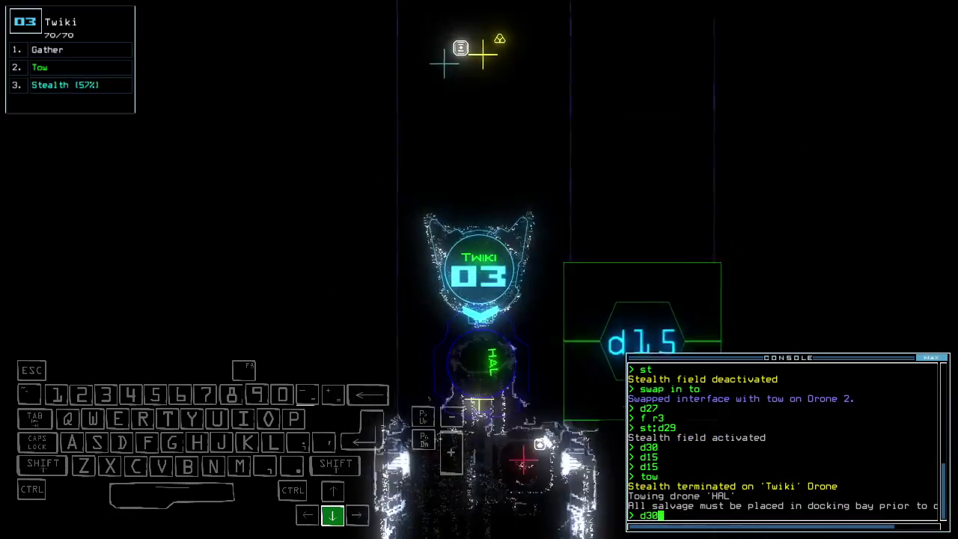
text(d2)
key(Return)
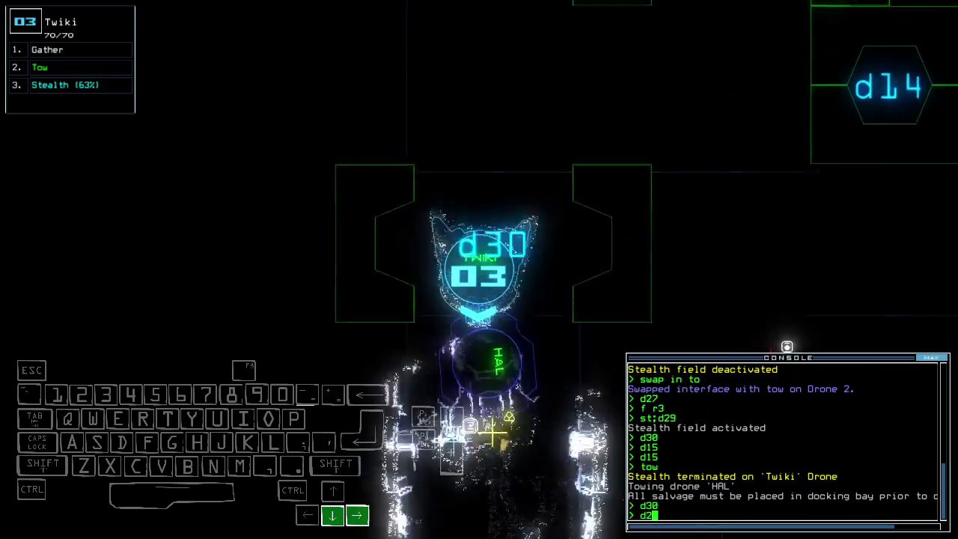
text(9)
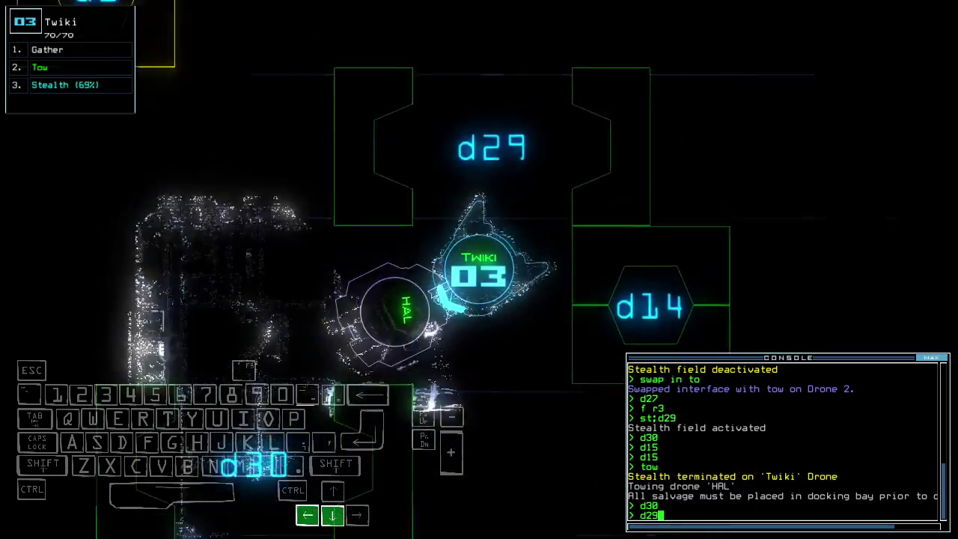
key(Return)
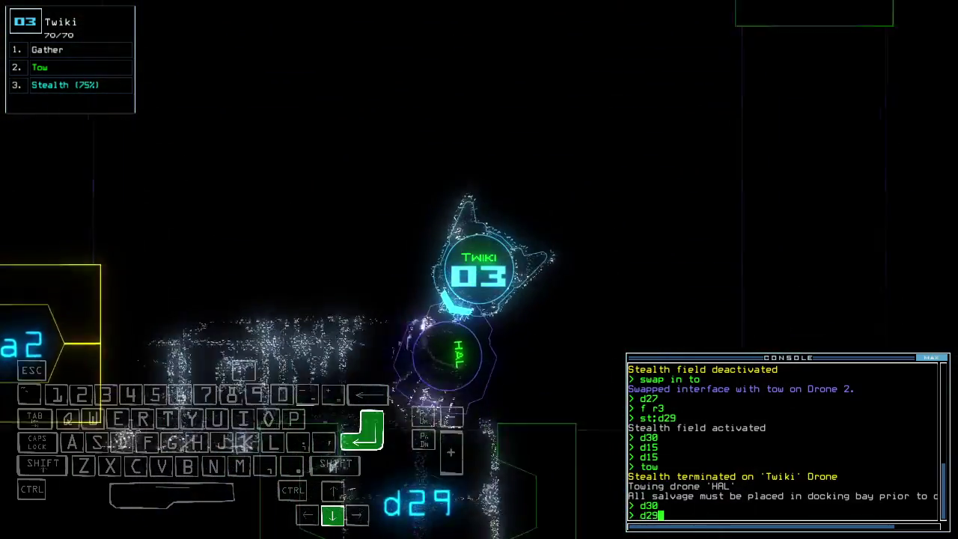
text(d )
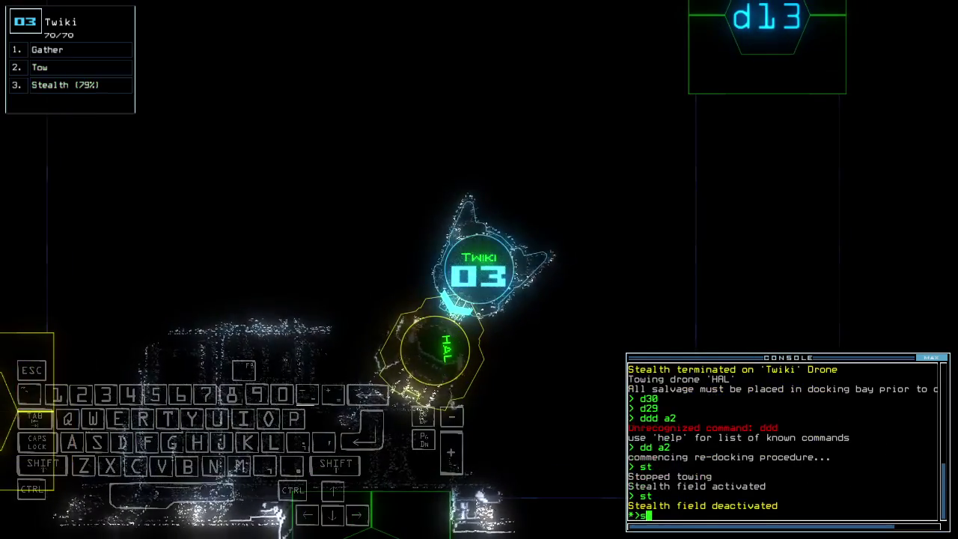
text(wap)
key(Return)
key(Escape)
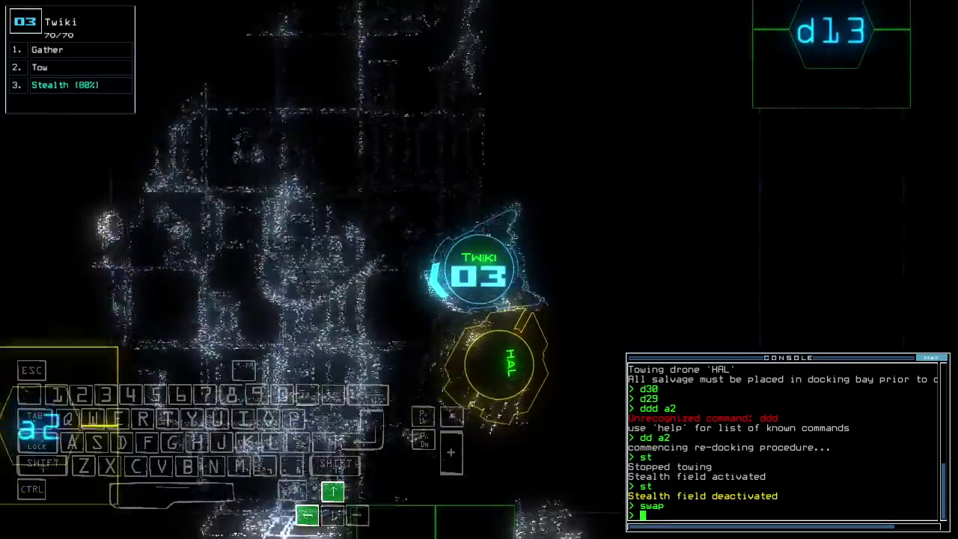
text(ar)
Open room r1's doors, tow HAL to the airlock and release it
key(Up)
key(Right)
text(r)
key(Return)
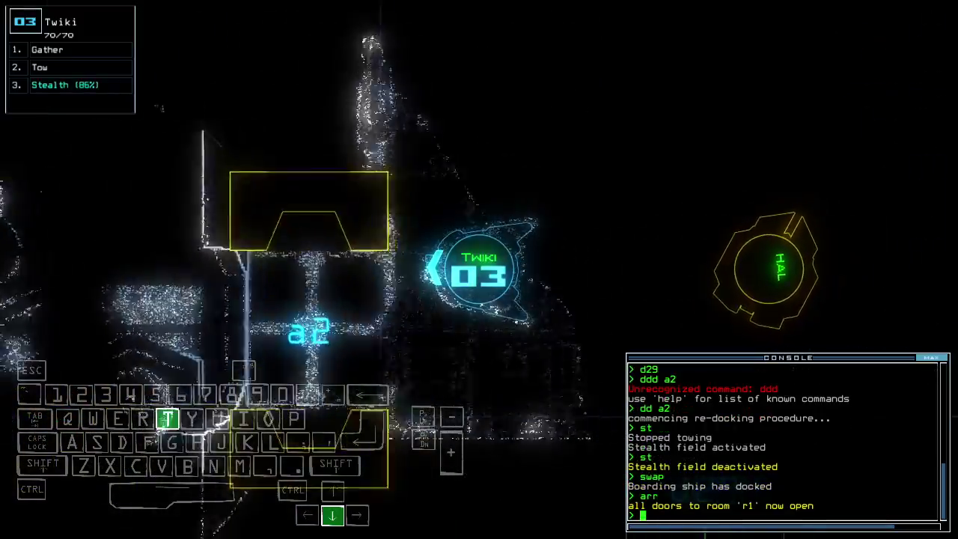
text(to)
key(Down)
text(w)
key(Return)
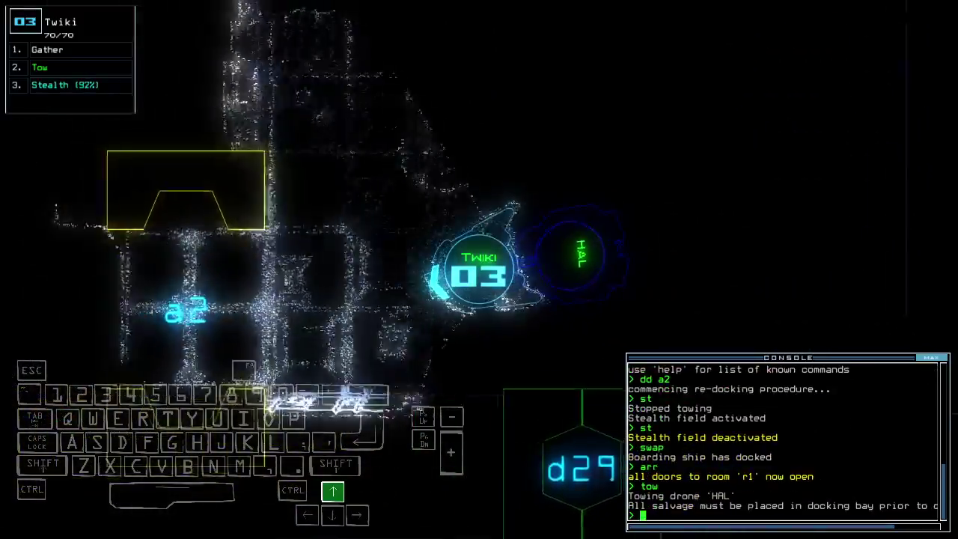
key(Up)
key(Up)
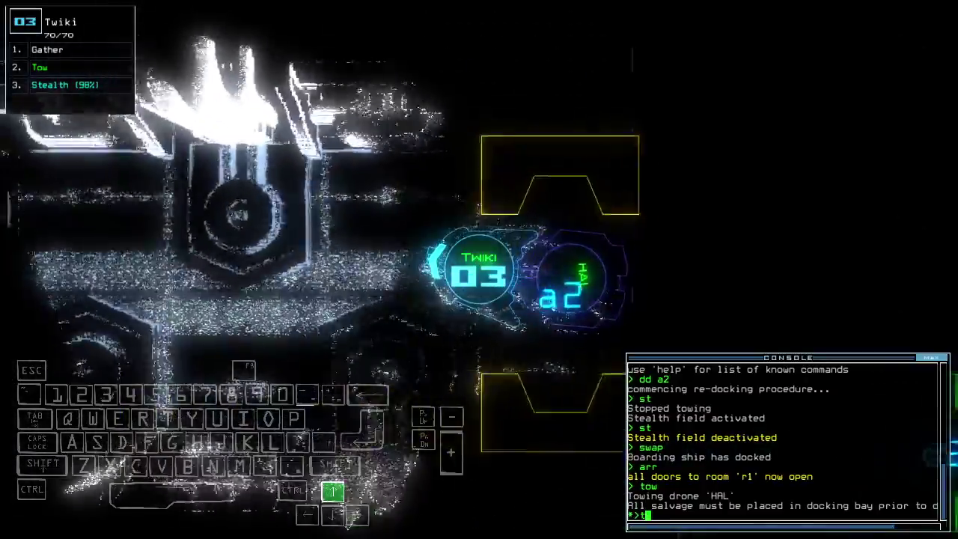
text(to)
key(Left)
text(w)
key(Return)
key(Up)
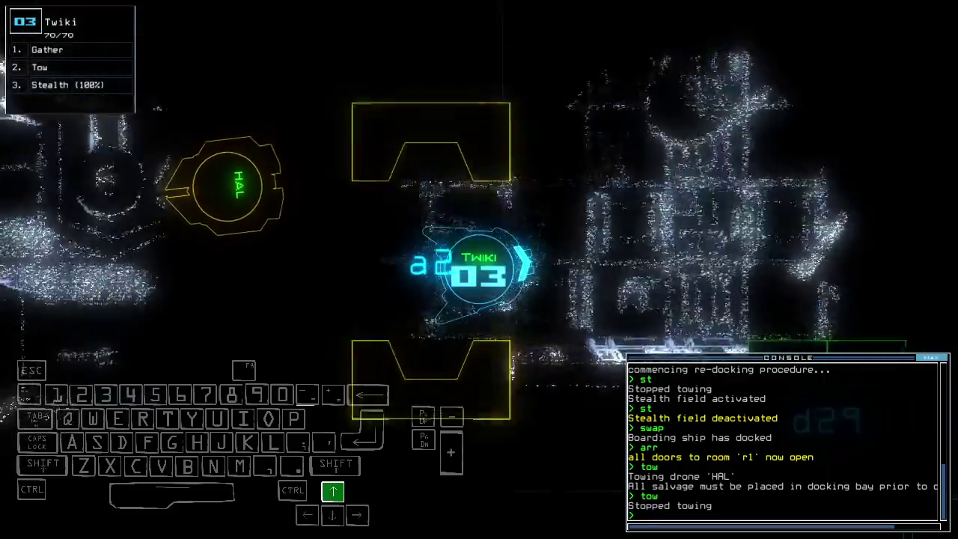
text(ra)
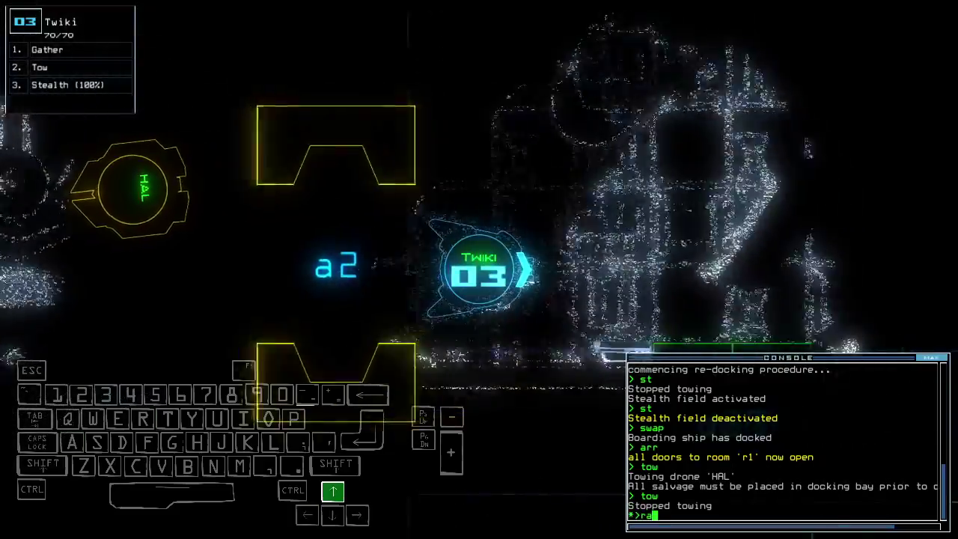
Close room r1's doors, cloak Twiki, toggle door d29 and cross the derelict
key(Return)
text(st;d29)
key(Return)
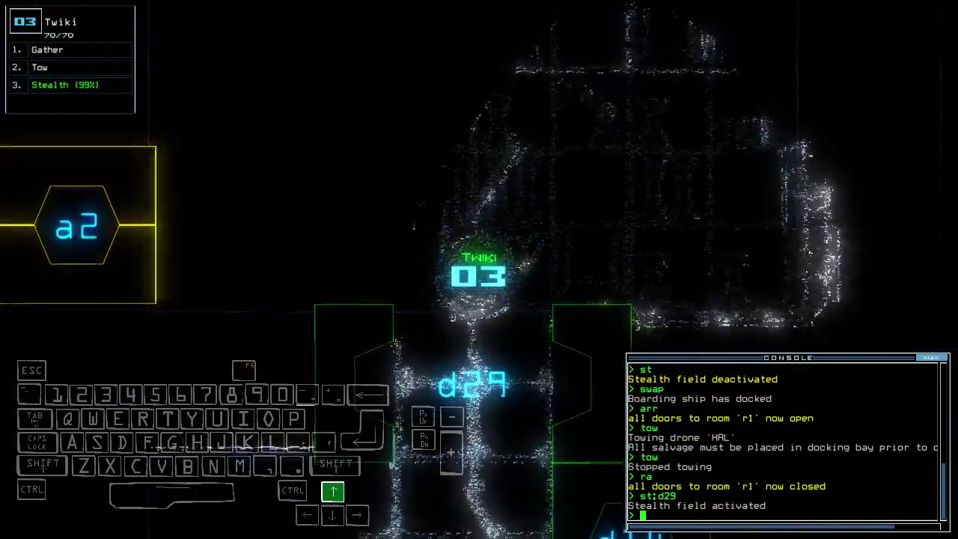
key(Right)
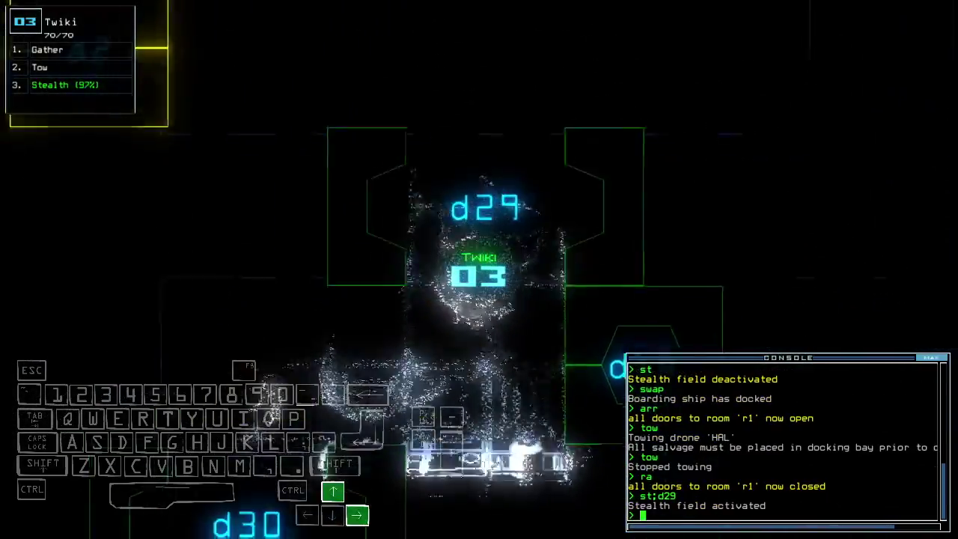
key(Up)
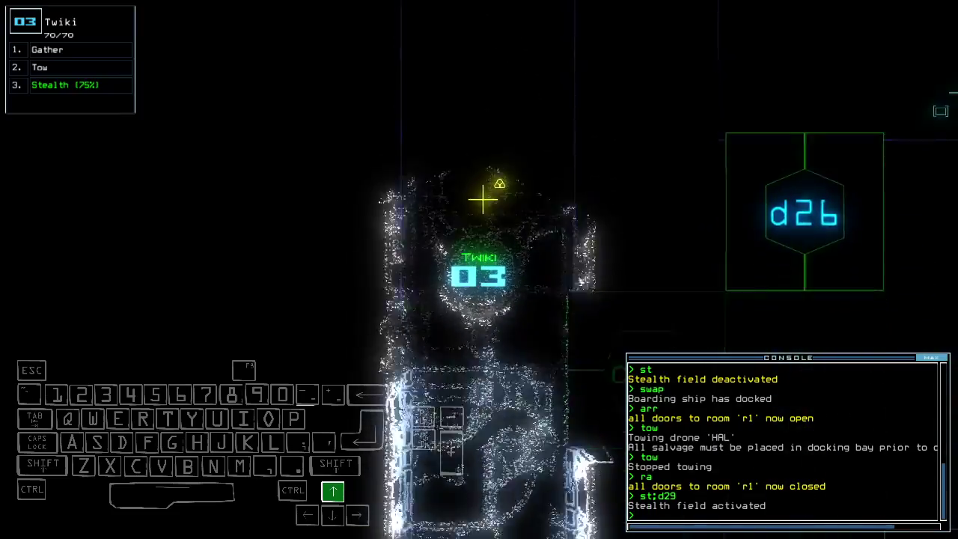
key(Up)
key(Down)
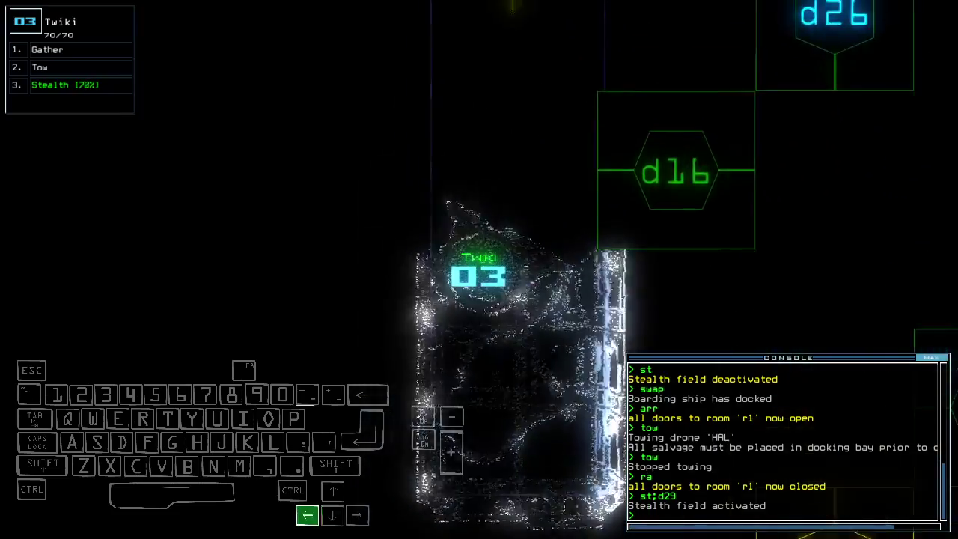
text(st)
Drop Twiki's stealth, gather scrap, and send drone 2 to Twiki's room
key(Return)
key(Up)
text(g)
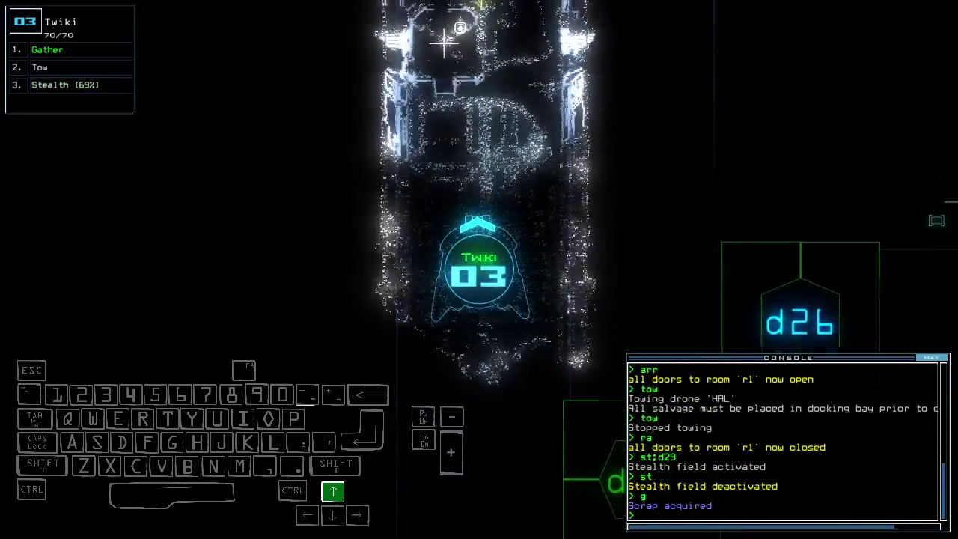
key(Return)
text(2)
key(Return)
text(g)
key(Return)
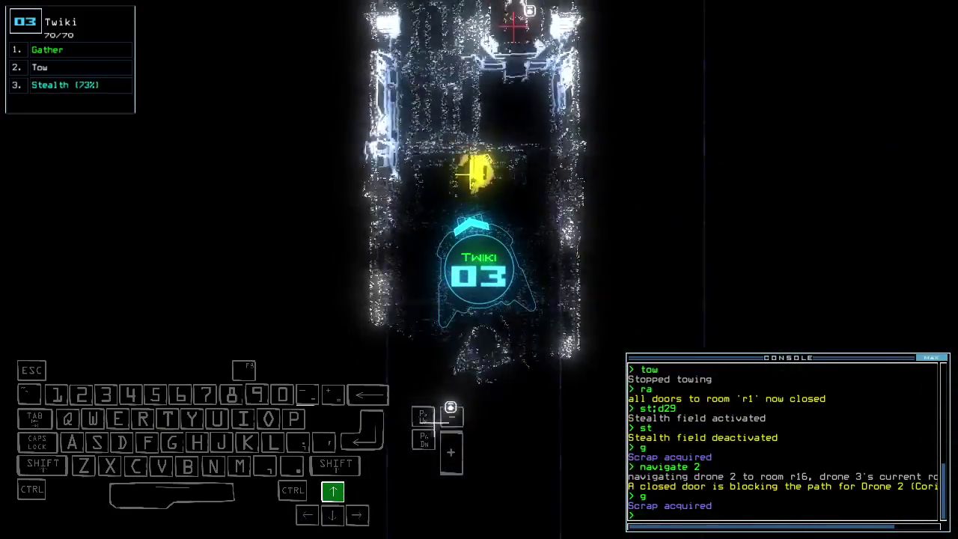
text(g)
key(Return)
Toggle door d27 to cut its generator and collect more scrap
key(space)
text(d27)
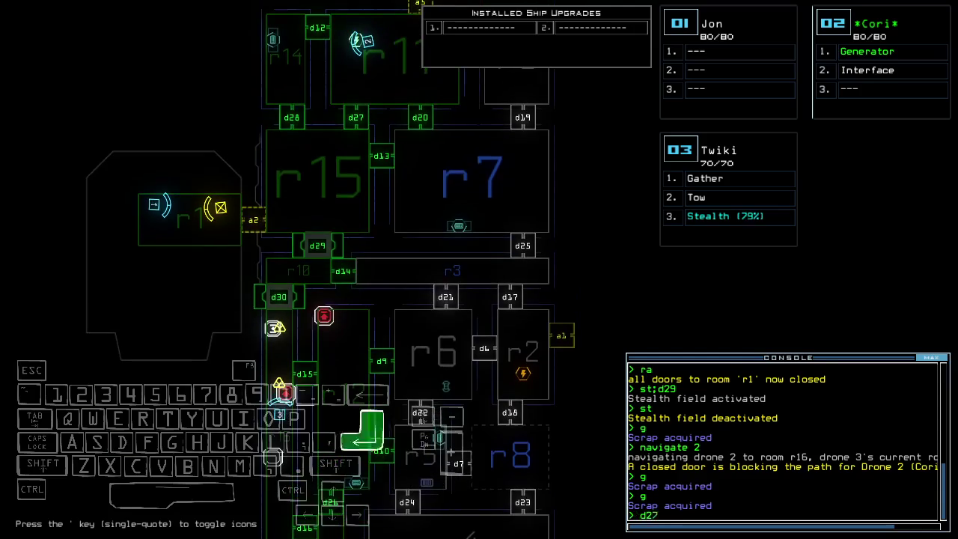
key(space)
text(g)
key(Return)
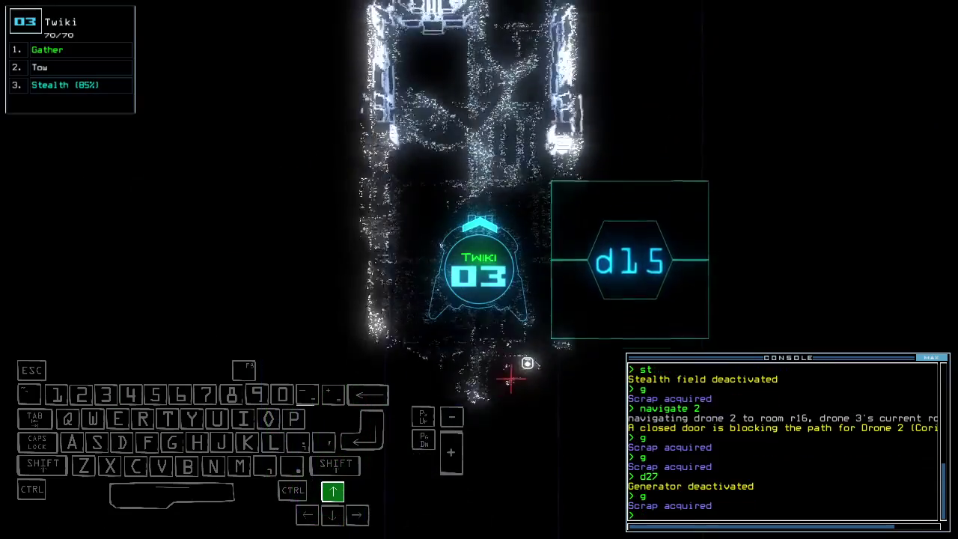
text(g)
key(Return)
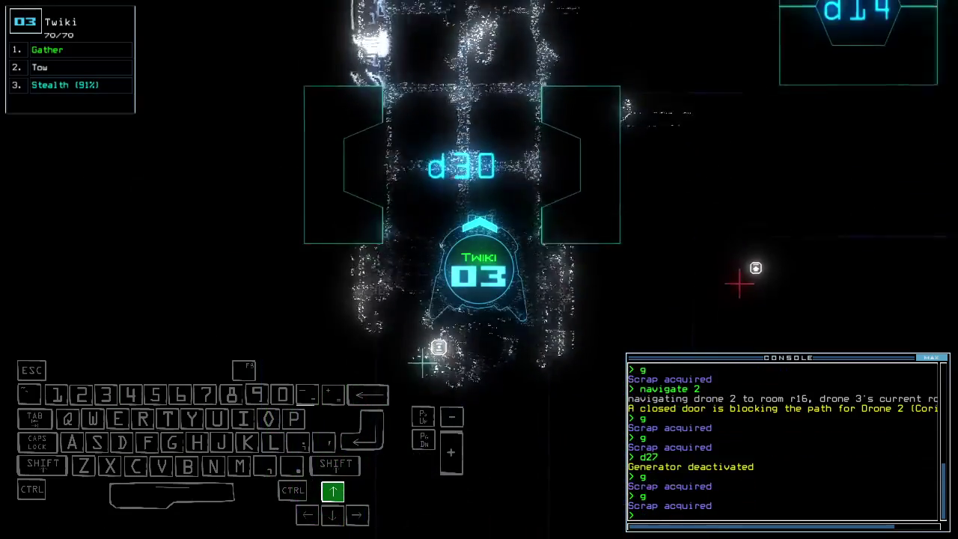
text(2te)
Check the mission time, then open room r1's doors and send Cori back
key(Return)
key(Down)
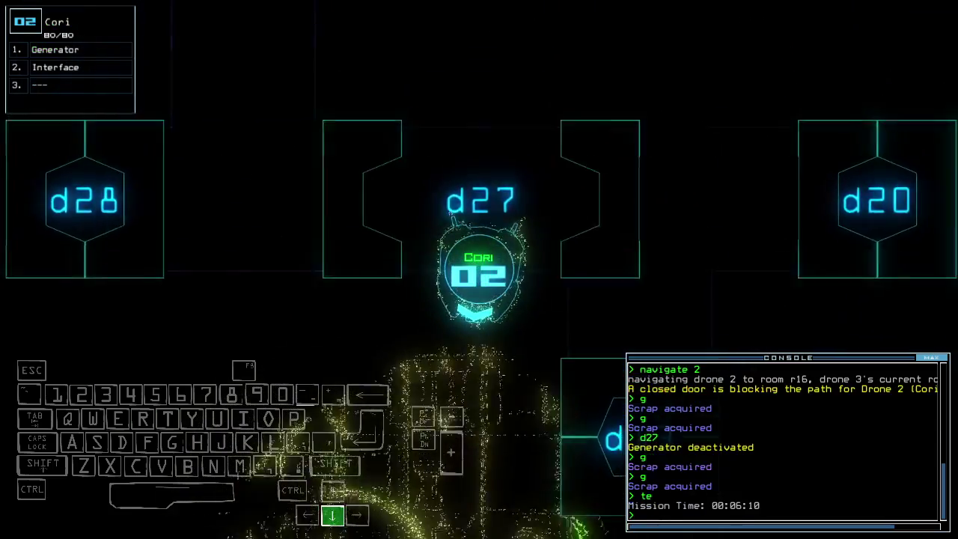
key(space)
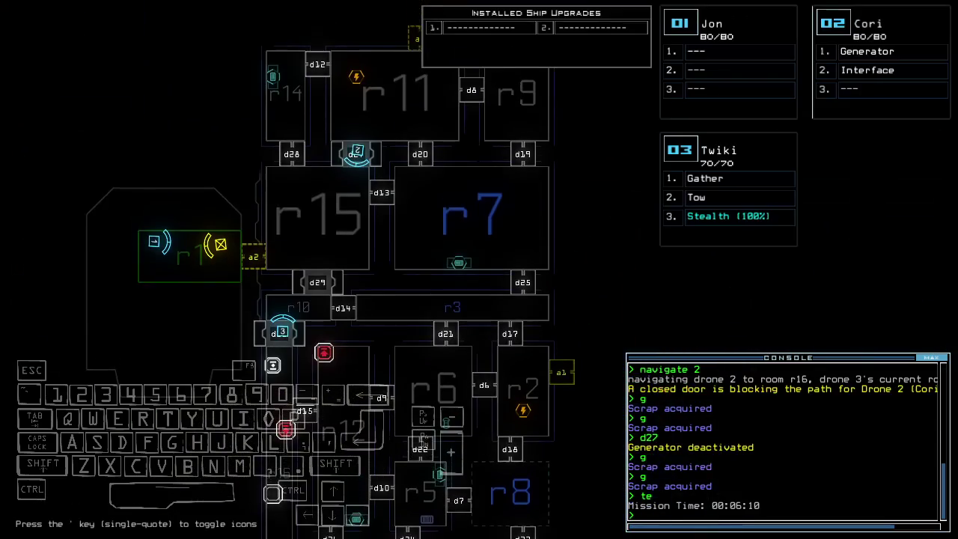
key(Down)
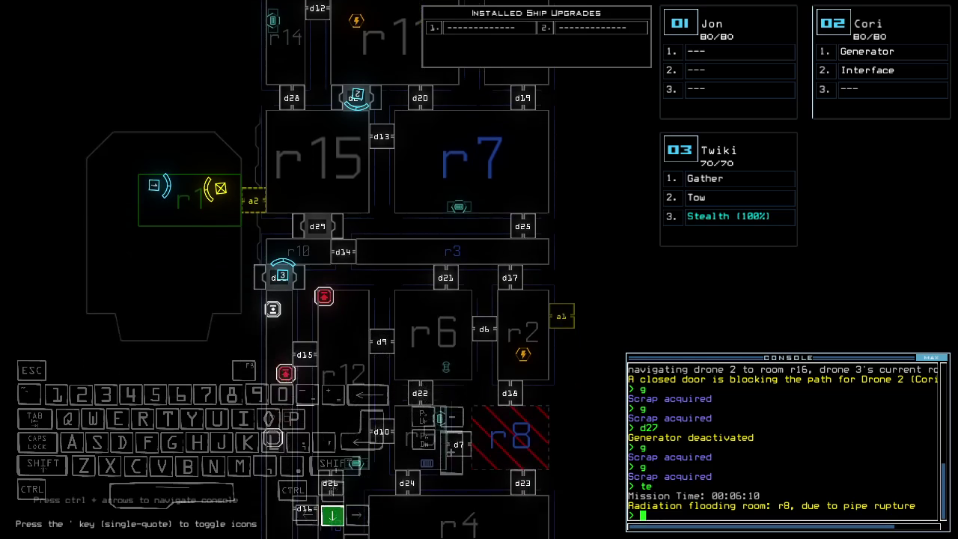
key(Up)
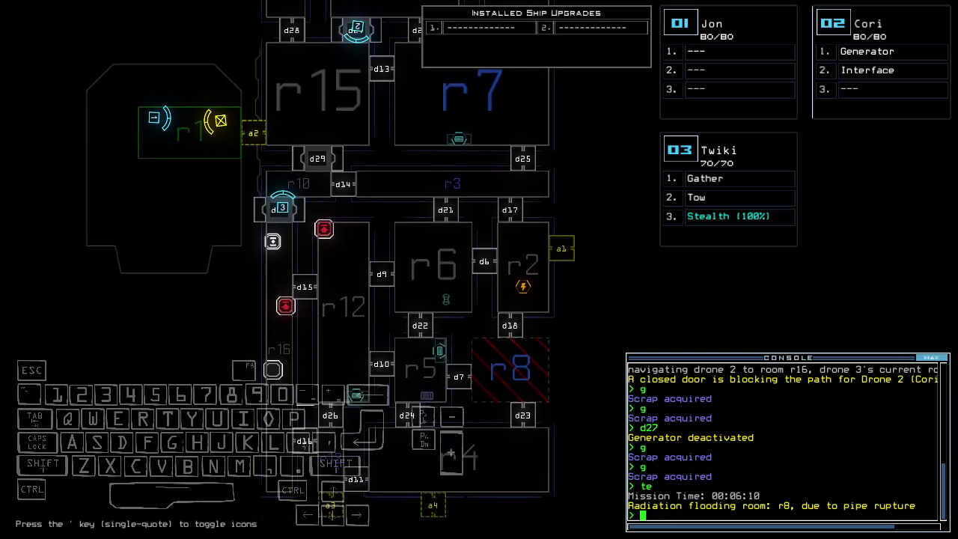
key(Up)
text(2)
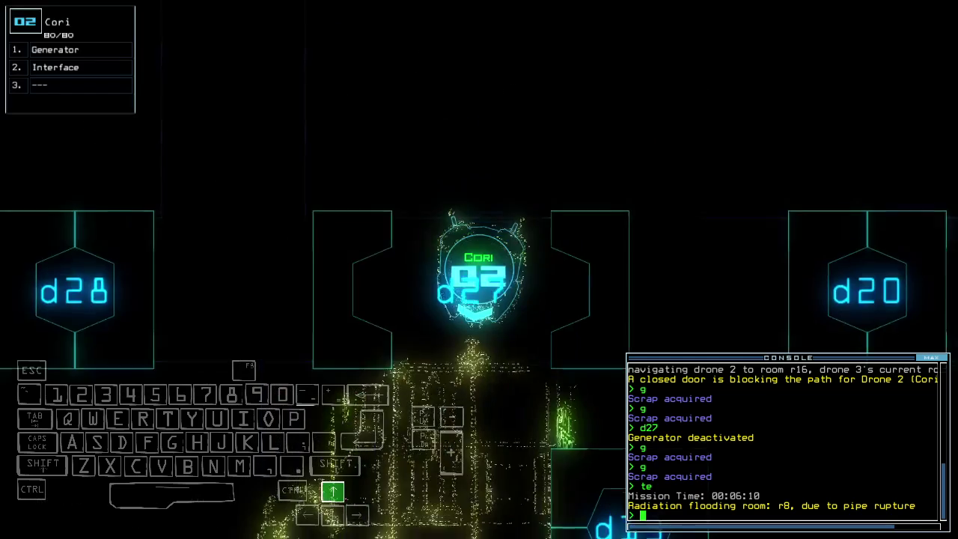
text(ar)
key(Return)
text(r)
key(Return)
text(back)
key(Return)
Drive Twiki through the ship to the airlock
key(3)
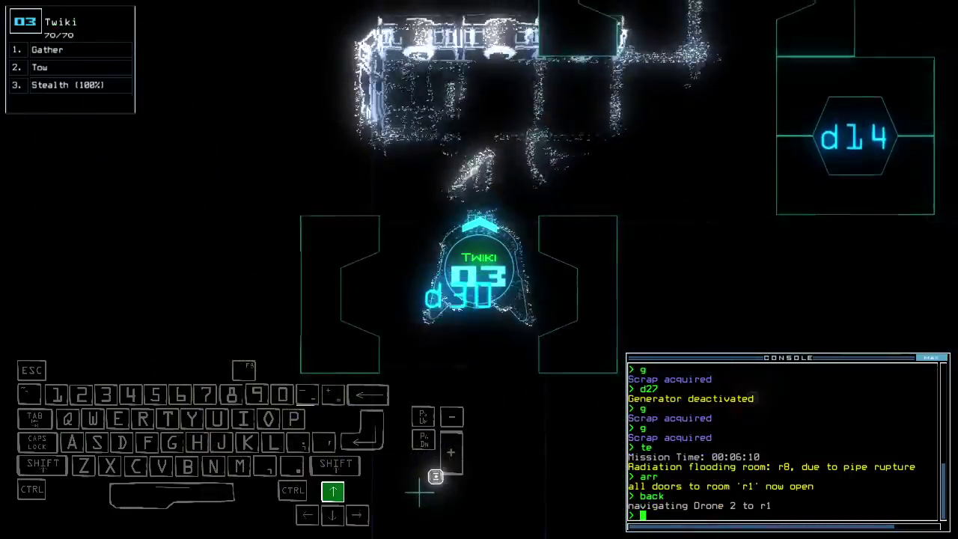
key(Up)
key(Up)
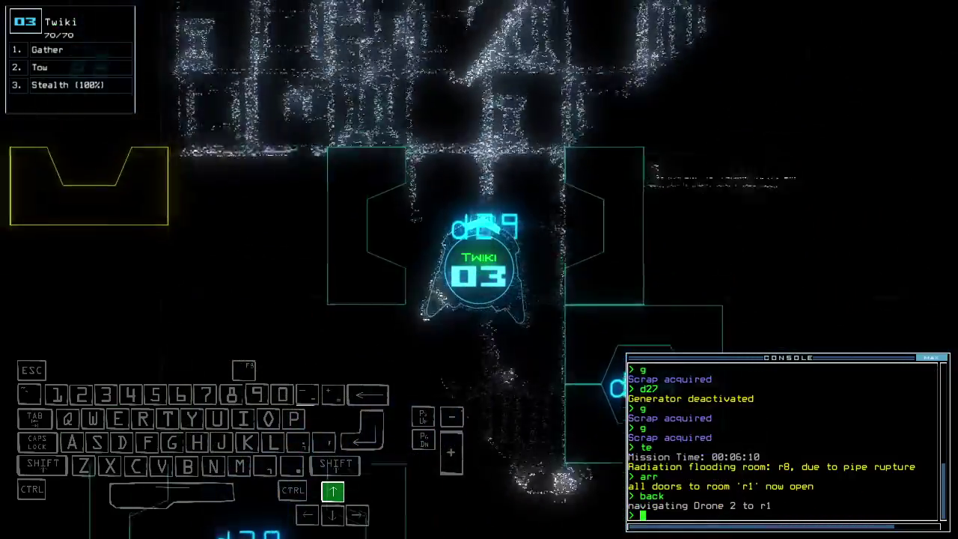
key(Up)
key(Up)
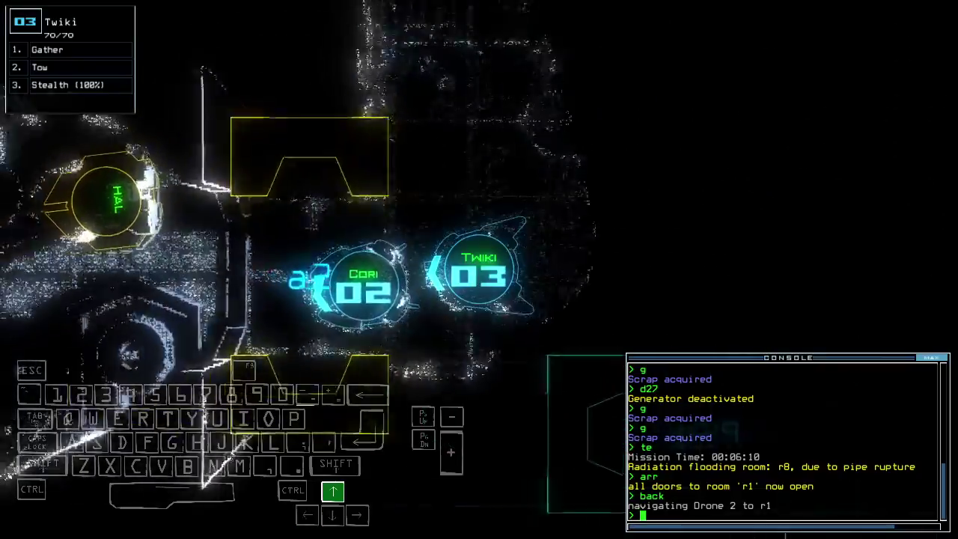
key(Left)
key(Left)
key(Down)
key(Left)
key(Down)
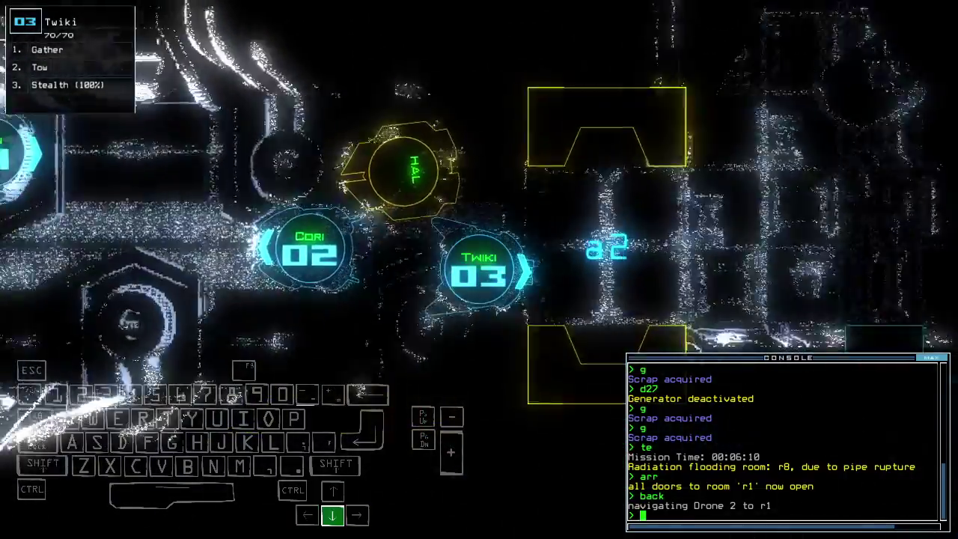
Re-dock at airlock a1, open room r1's doors, and send drone 2 to room r2
key(space)
text(dd a1)
key(Return)
key(Down)
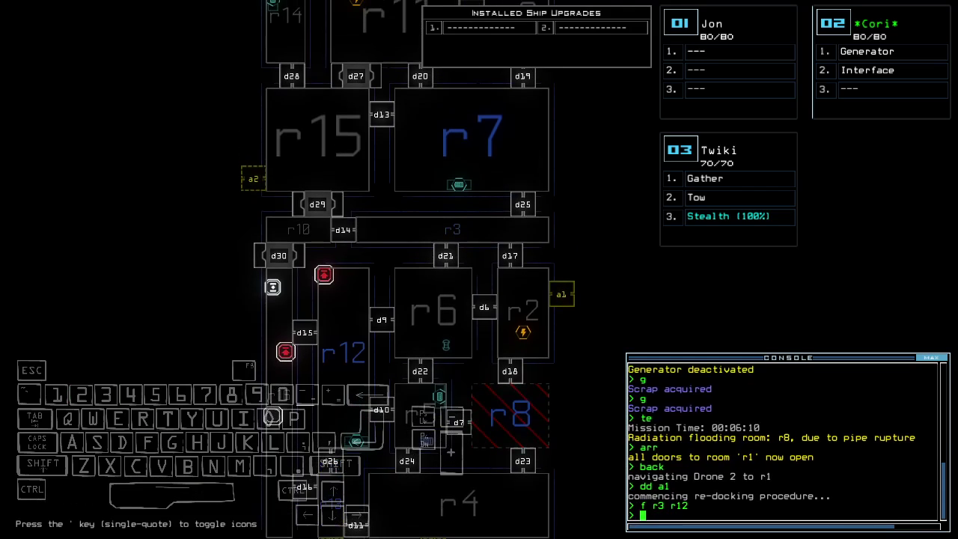
key(Down)
key(Up)
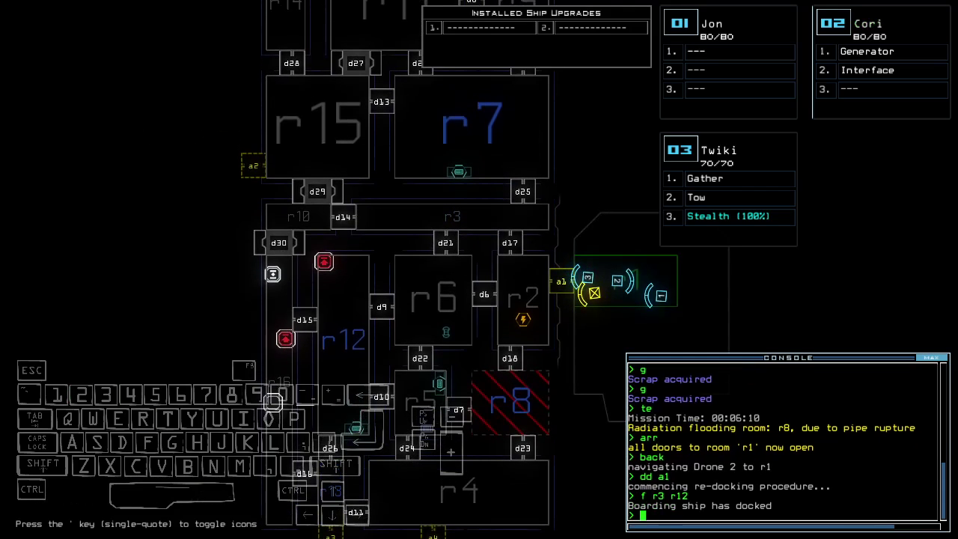
text(rr)
key(Return)
text(2)
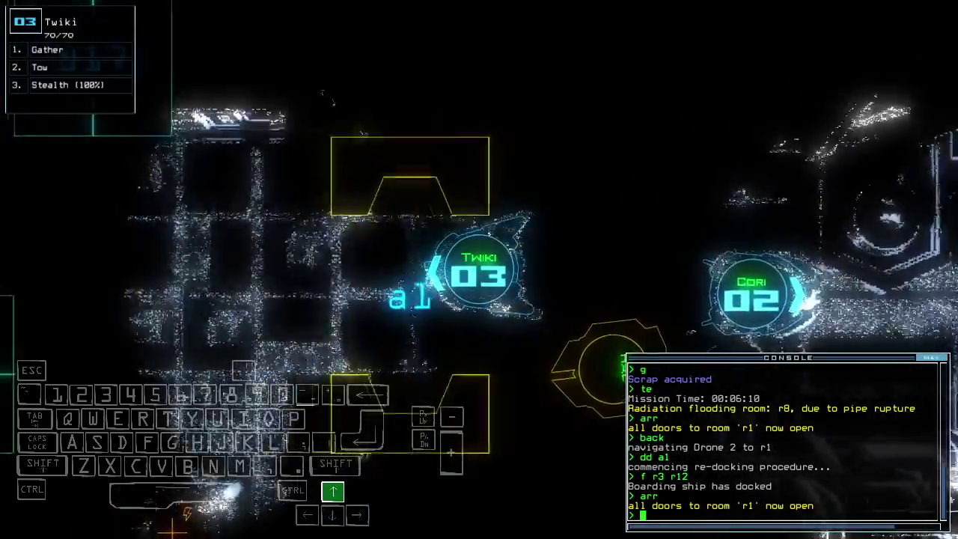
text(navigate 2)
key(Return)
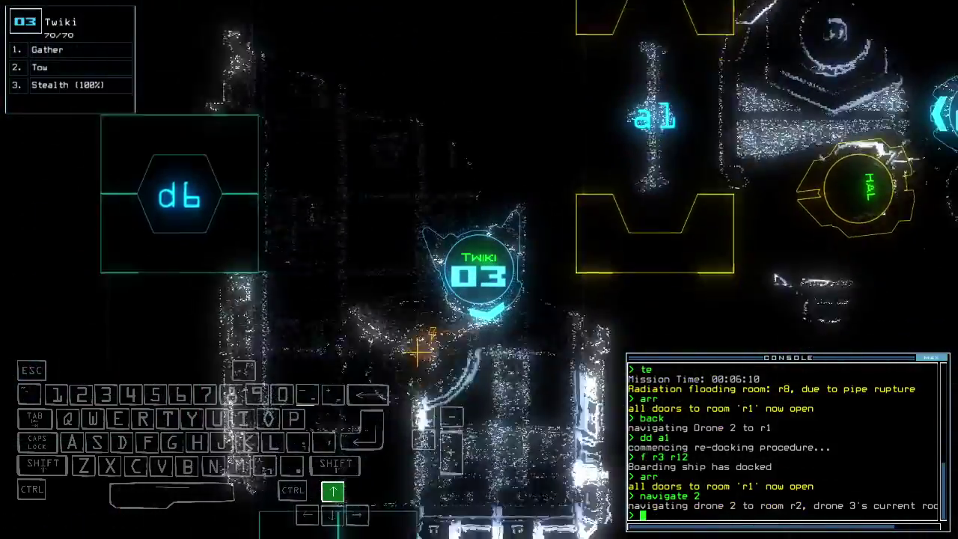
key(space)
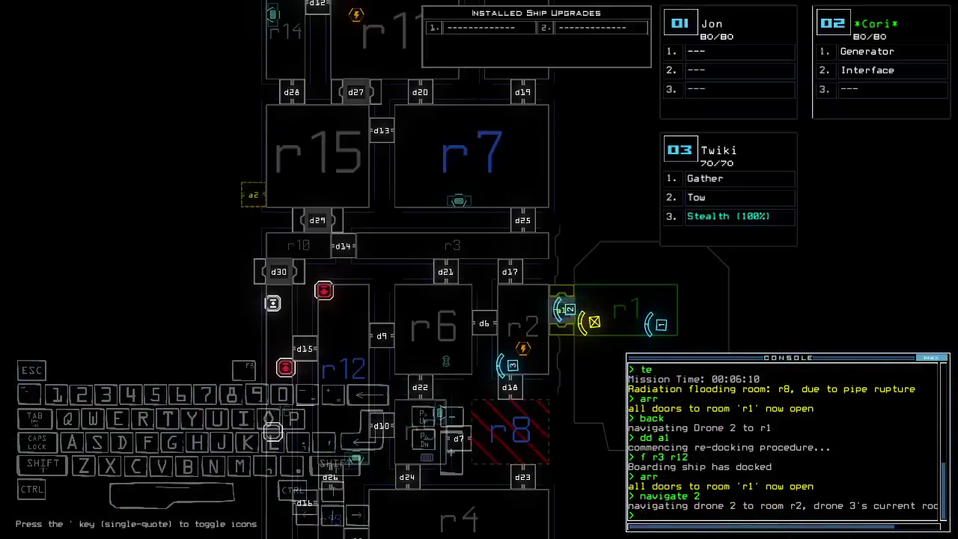
text(generator 2)
Have drone 2 power the generator in room r2
key(Return)
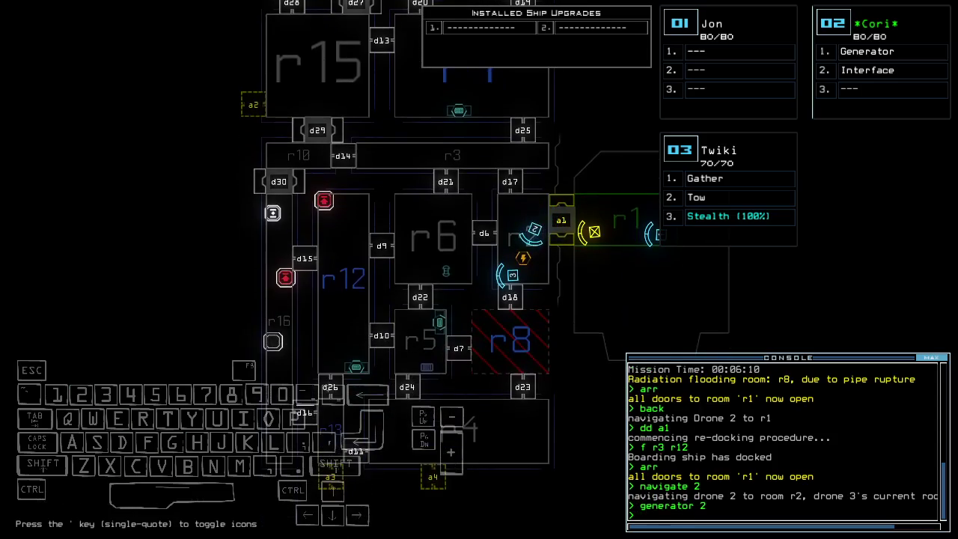
key(space)
key(Up)
key(Left)
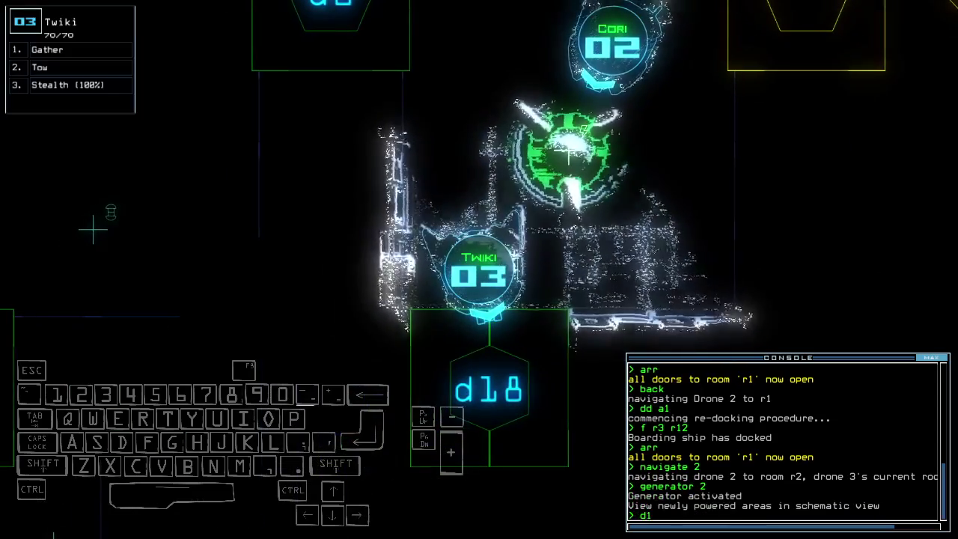
Toggle door d18, close the stray open door, and drive Twiki through d18
key(Return)
key(Up)
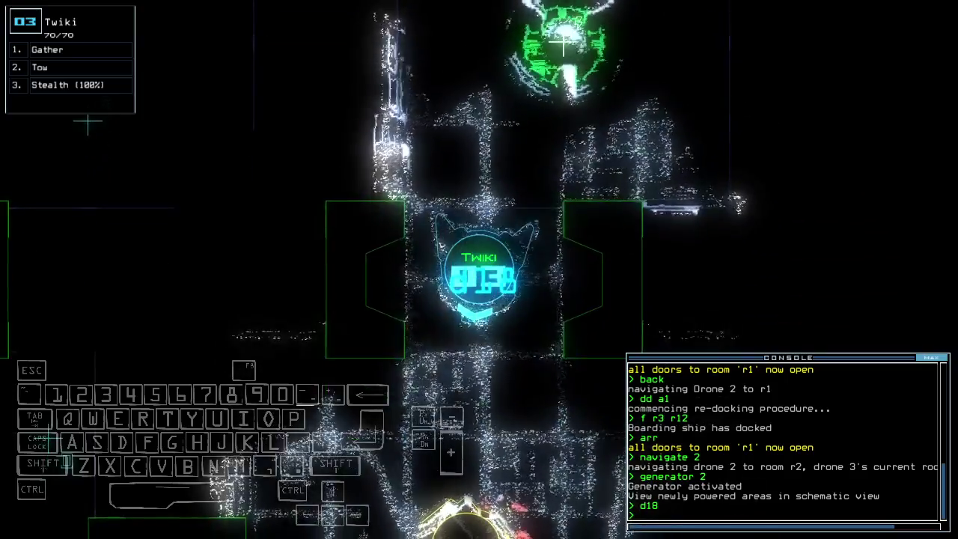
key(Down)
text(cccc)
key(Return)
key(space)
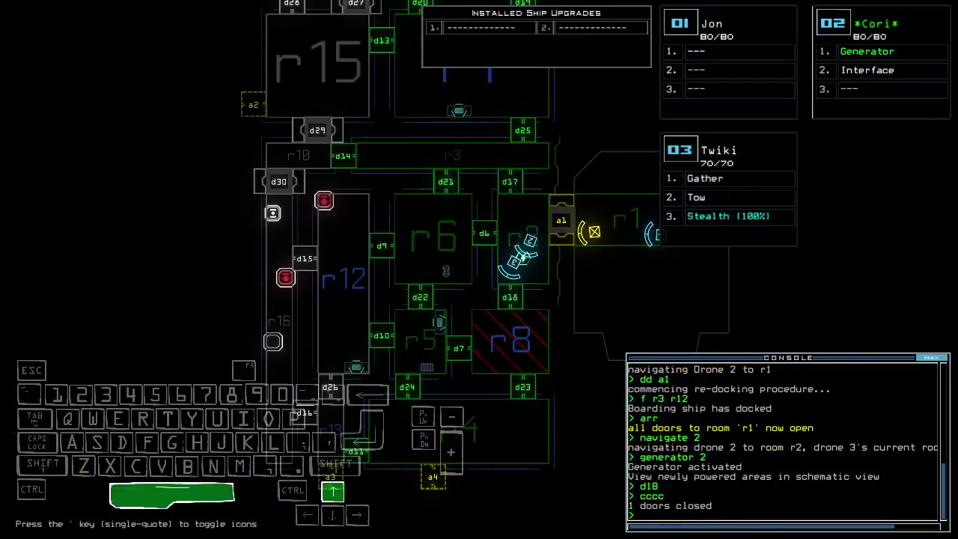
key(space)
text(d18)
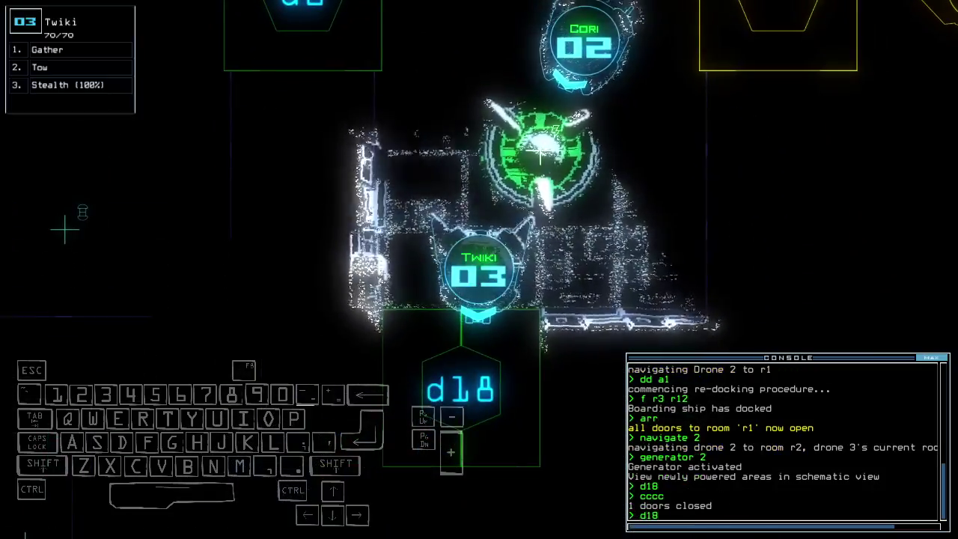
text(to)
key(Return)
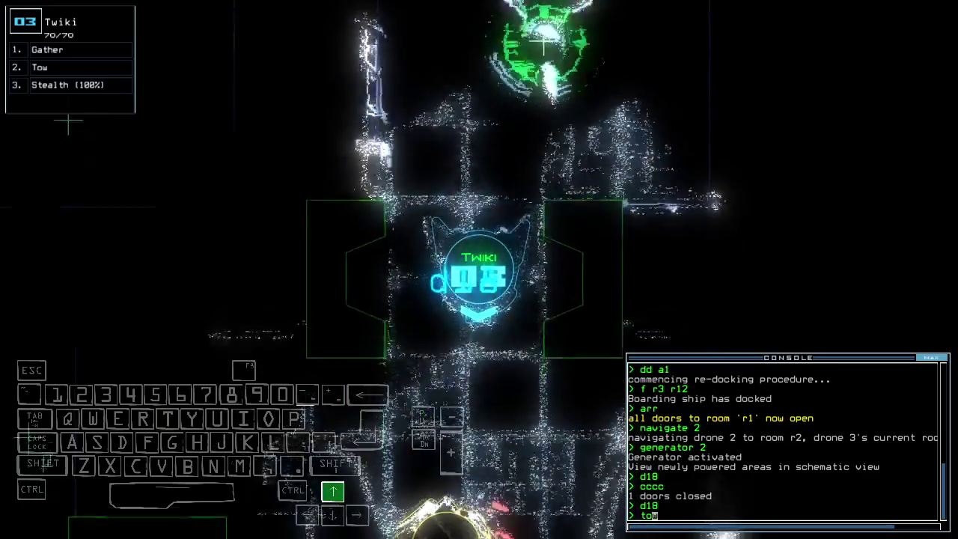
key(Up)
text(tow)
Start Twiki towing Luke, try the generator, and dismiss the unchanged upgrade swap
key(Return)
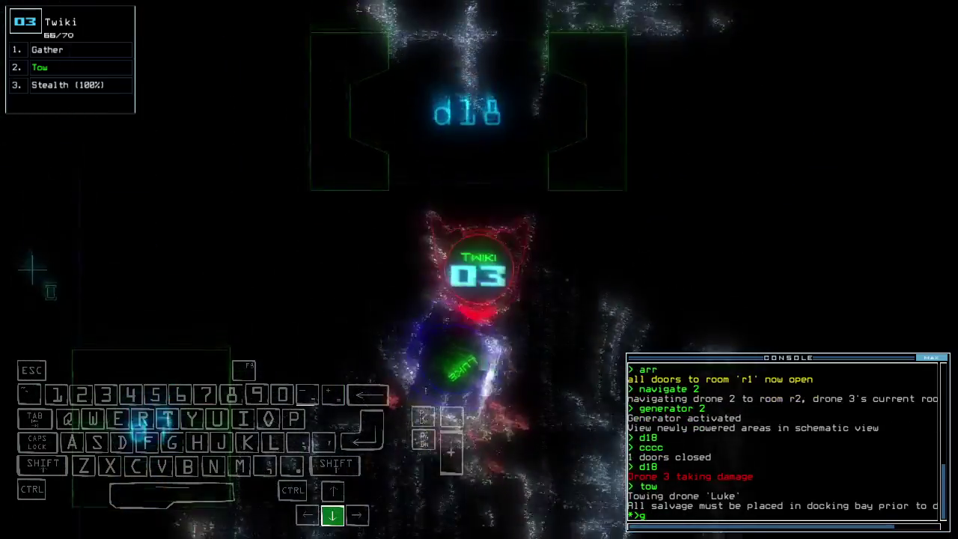
key(Down)
text(g)
text(enerator)
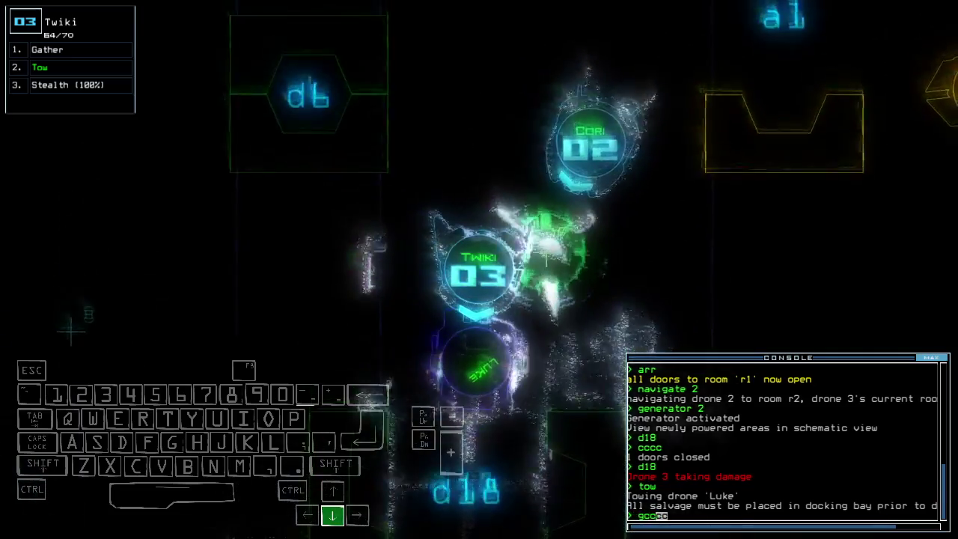
key(Return)
text(swap)
key(Return)
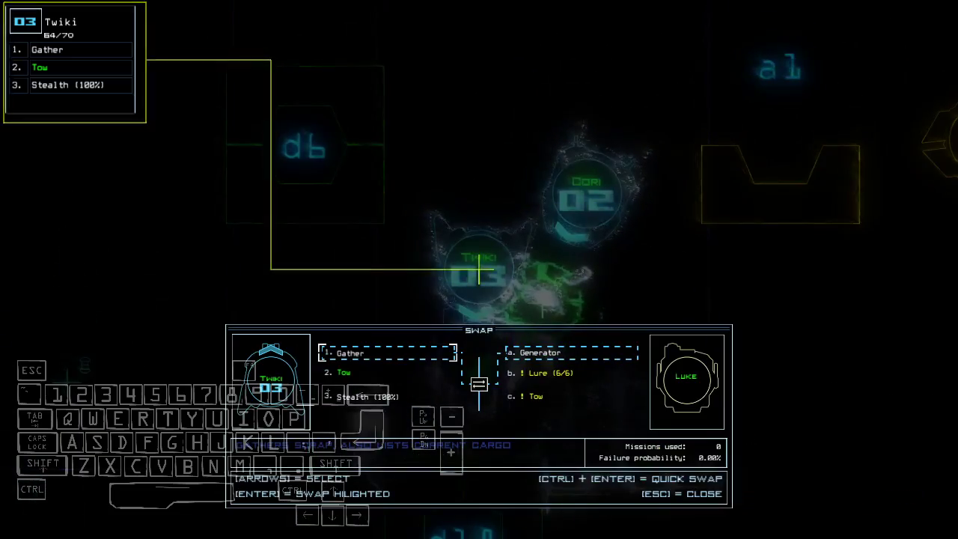
key(Escape)
Degauss the drones and release Luke from Twiki's tow
key(Down)
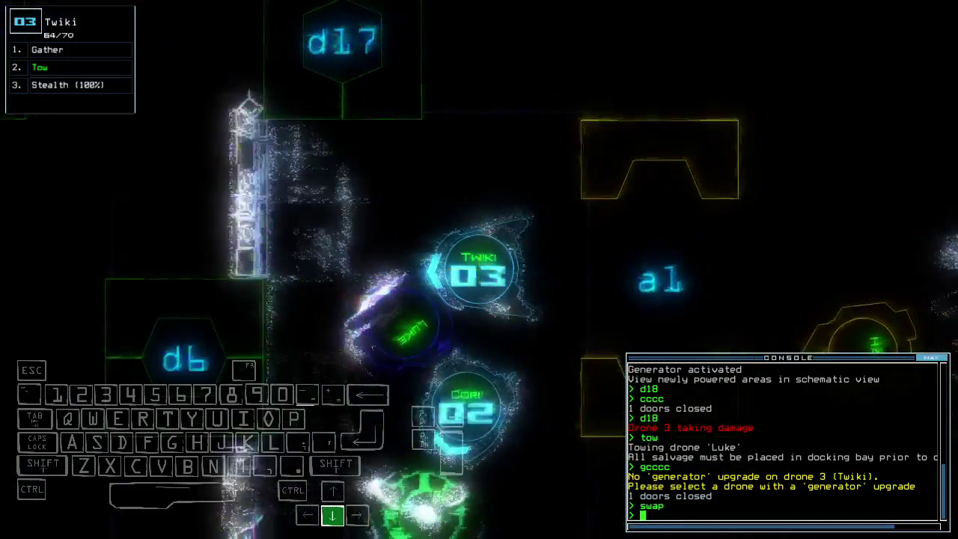
text(degauss)
key(Return)
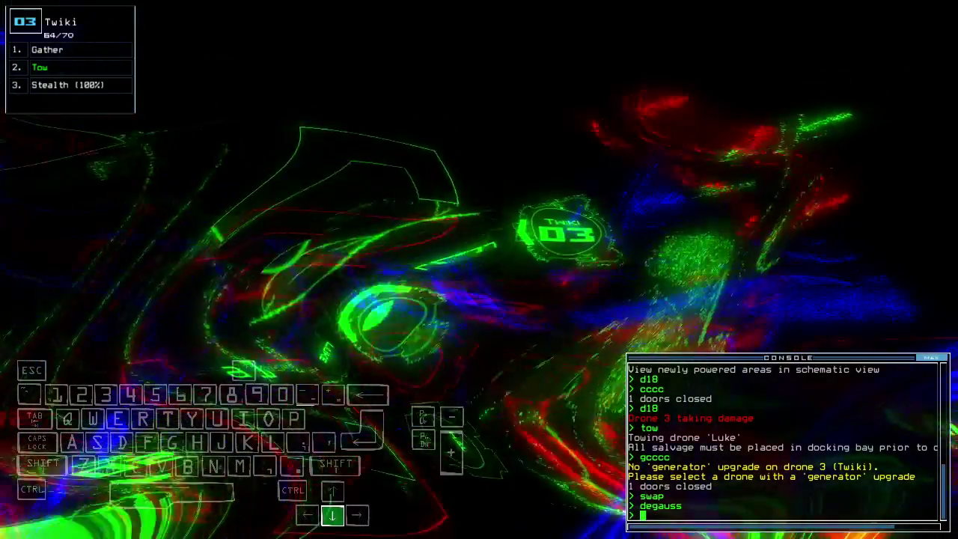
text(tow)
key(Return)
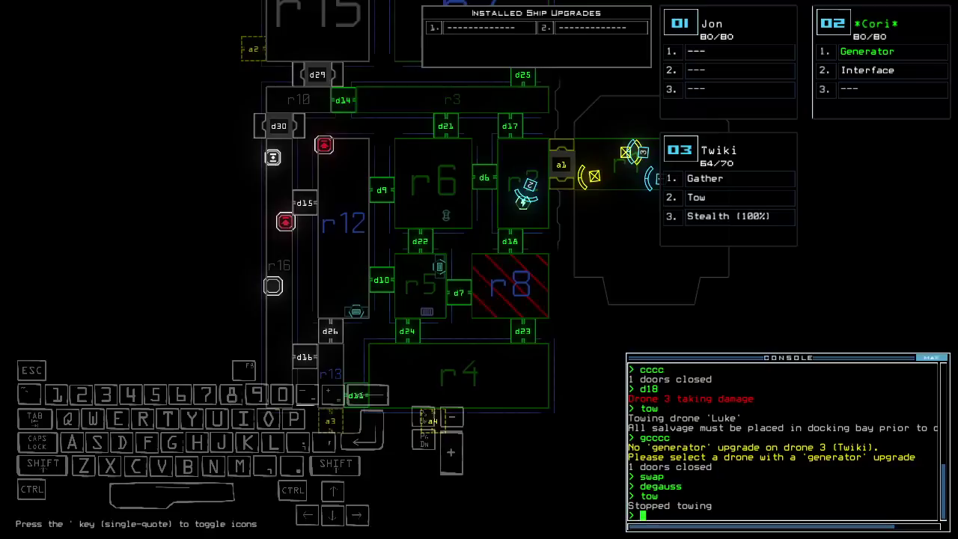
Move Jon up beside Luke and open the upgrade swap between them
key(3)
key(Up)
key(Left)
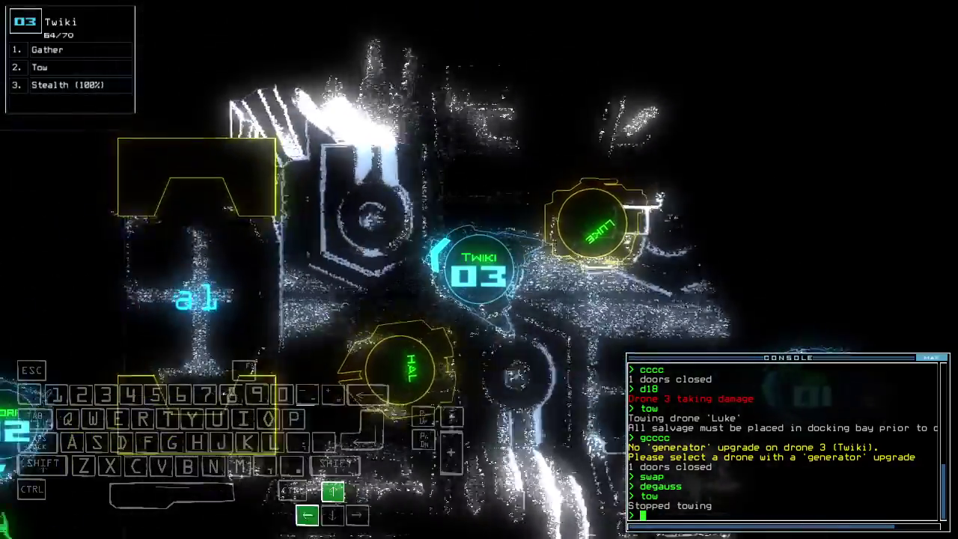
key(1)
key(Up)
text(swap)
key(Return)
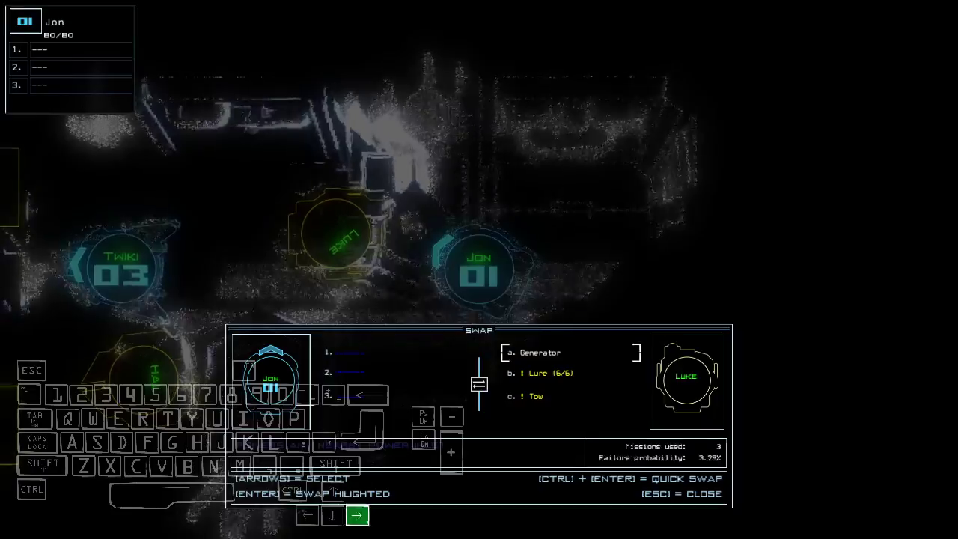
Move Luke's Generator, Lure and Tow upgrades onto Jon, then re-dock at airlock a4
key(Escape)
key(space)
text(dd a4)
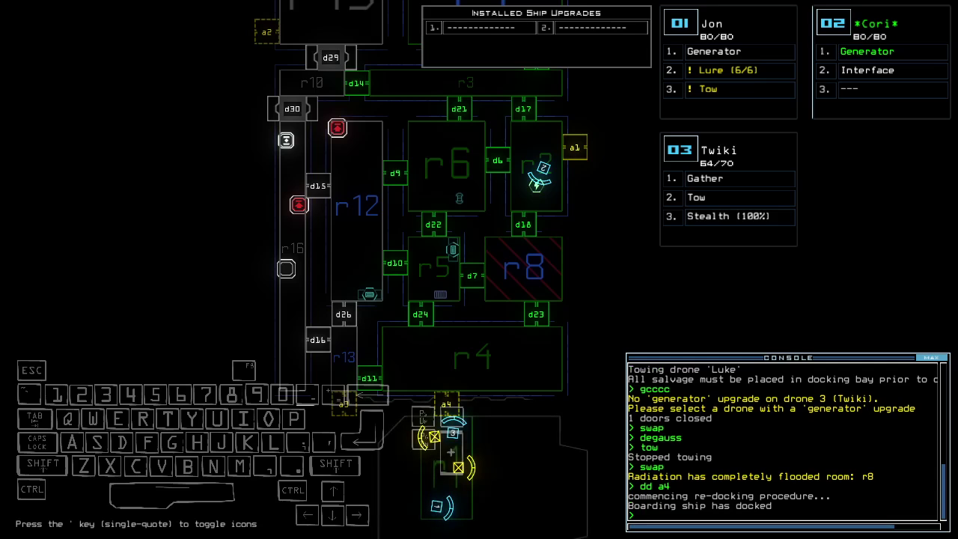
key(space)
key(space)
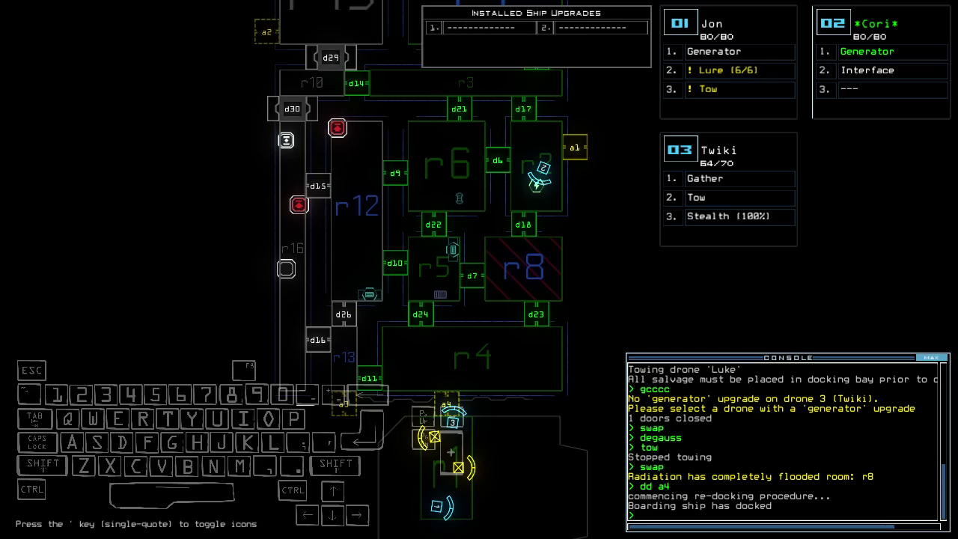
Cycle room r1's doors open and shut as Twiki drives forward
key(space)
text(arr)
key(Return)
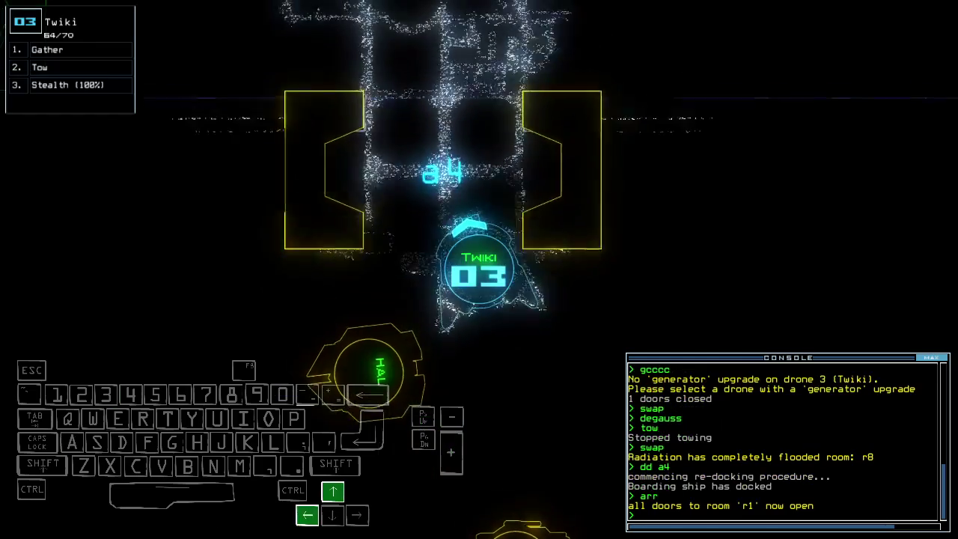
key(Up)
key(Up)
key(Up)
text(ra)
key(Return)
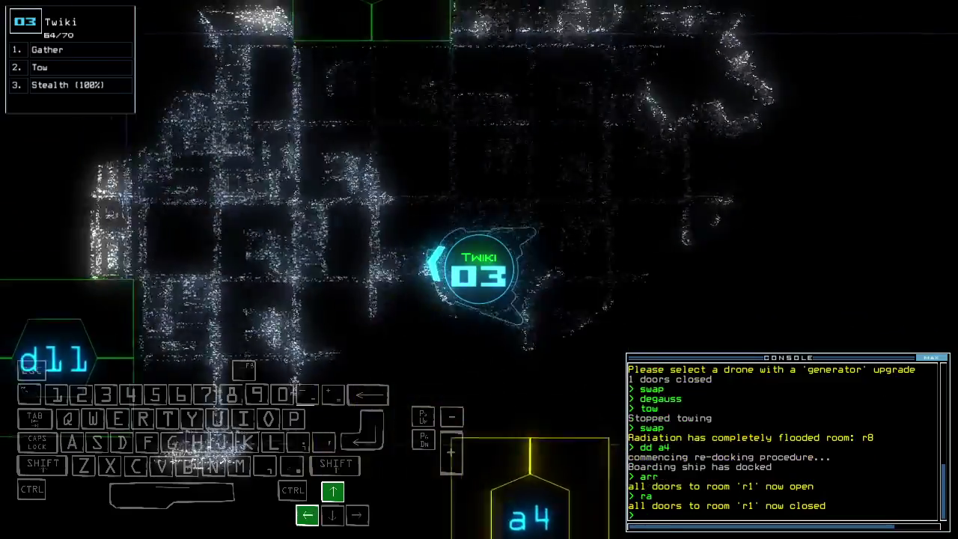
text(st;d11)
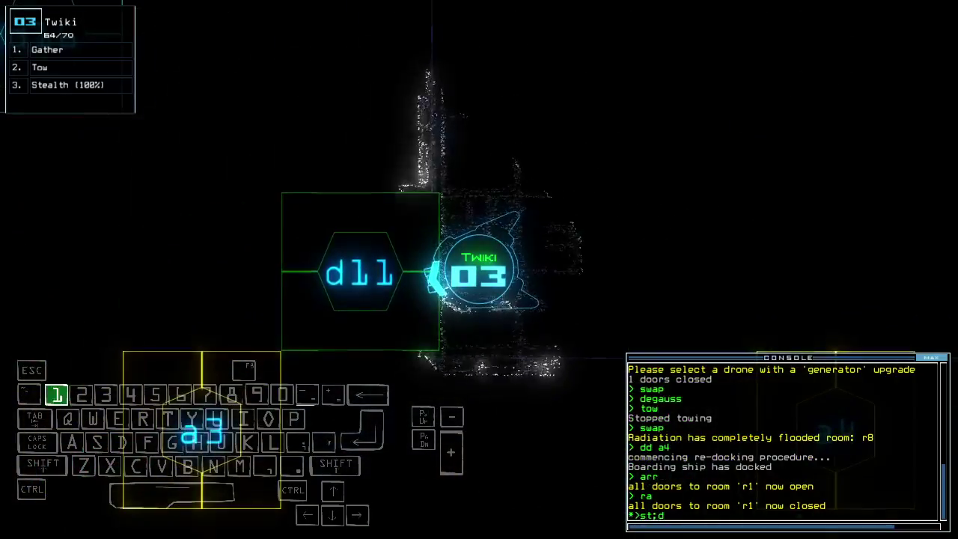
Cloak Twiki through door d11, close the door behind it, and gather the scrap
key(Return)
key(space)
key(Left)
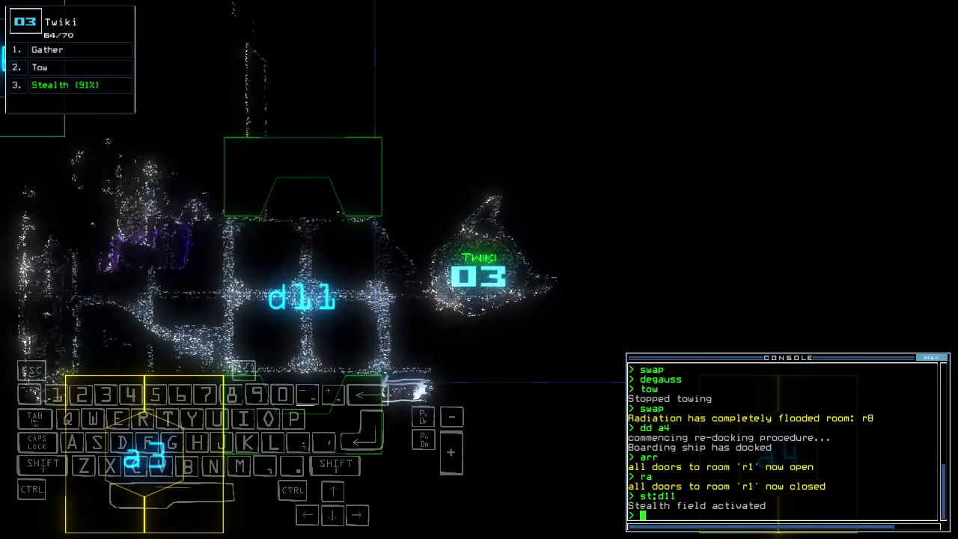
key(Down)
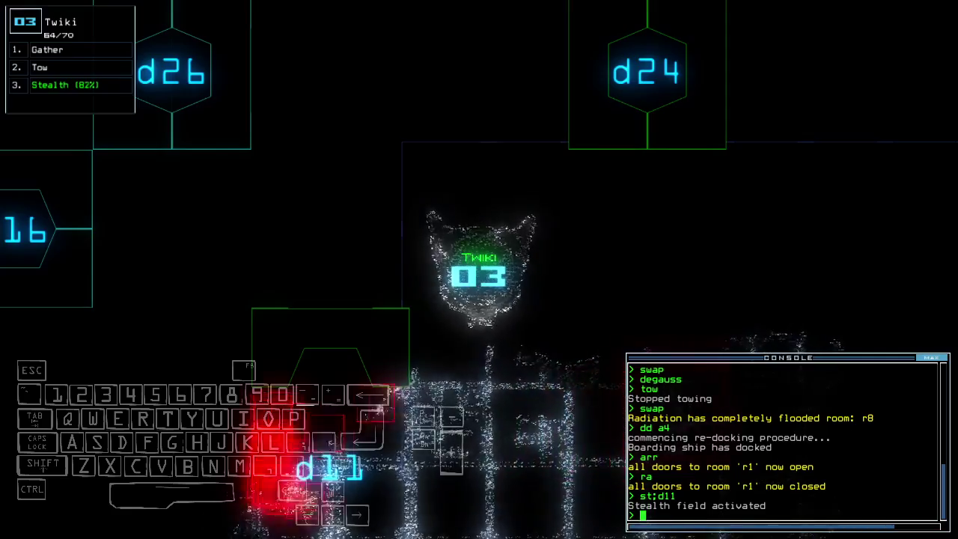
key(Up)
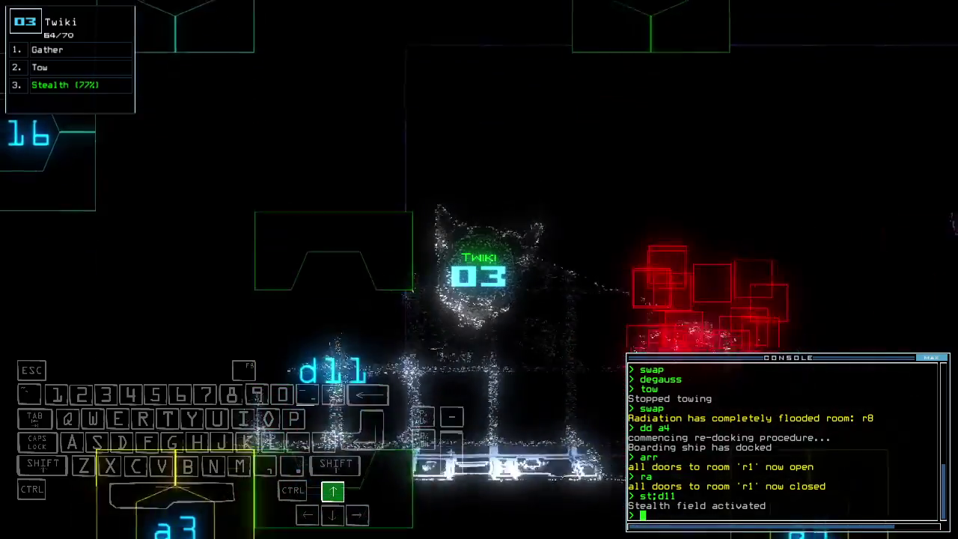
text(cccc)
key(Return)
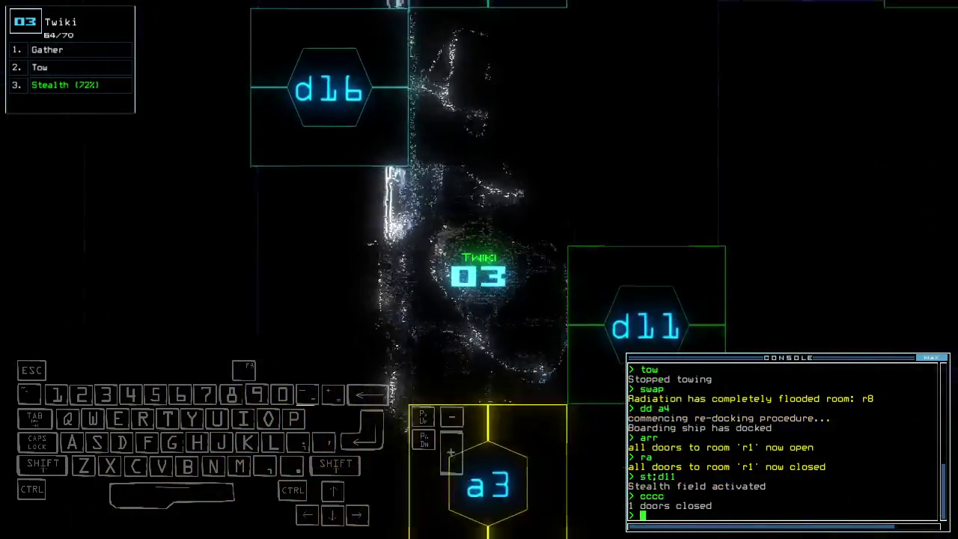
text(g)
key(Return)
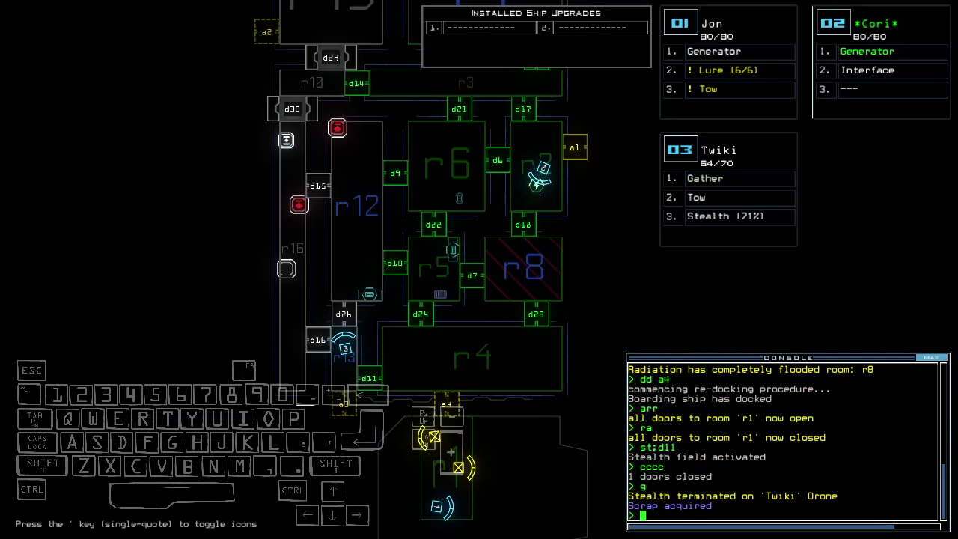
text(3)
Run 'f r13', then re-dock at airlock a3 after panning the map past rooms r15, r7, r14 and r1
key(Return)
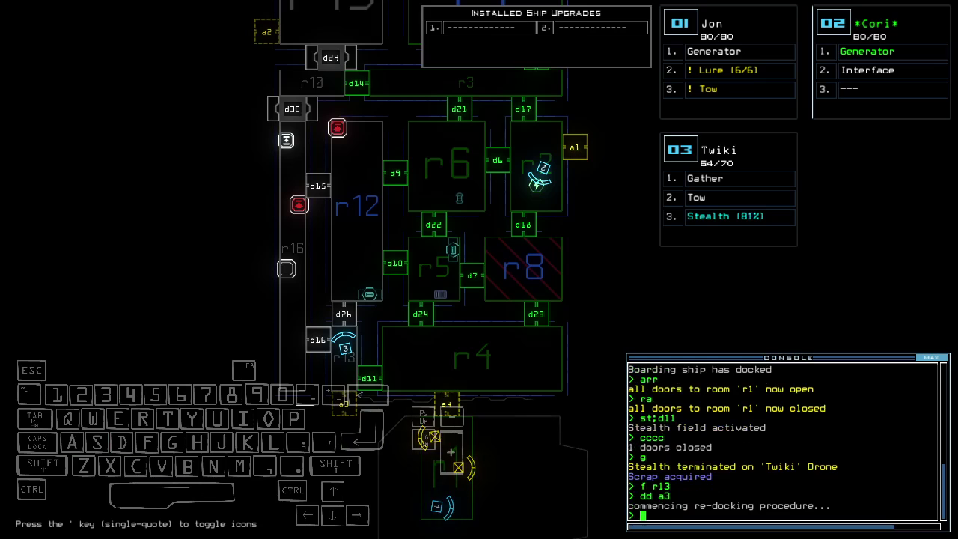
key(Up)
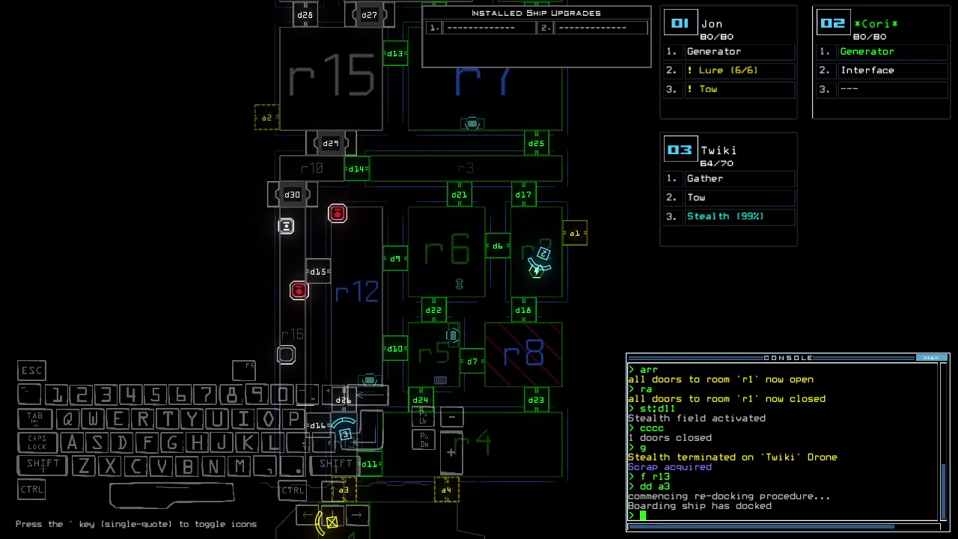
key(Down)
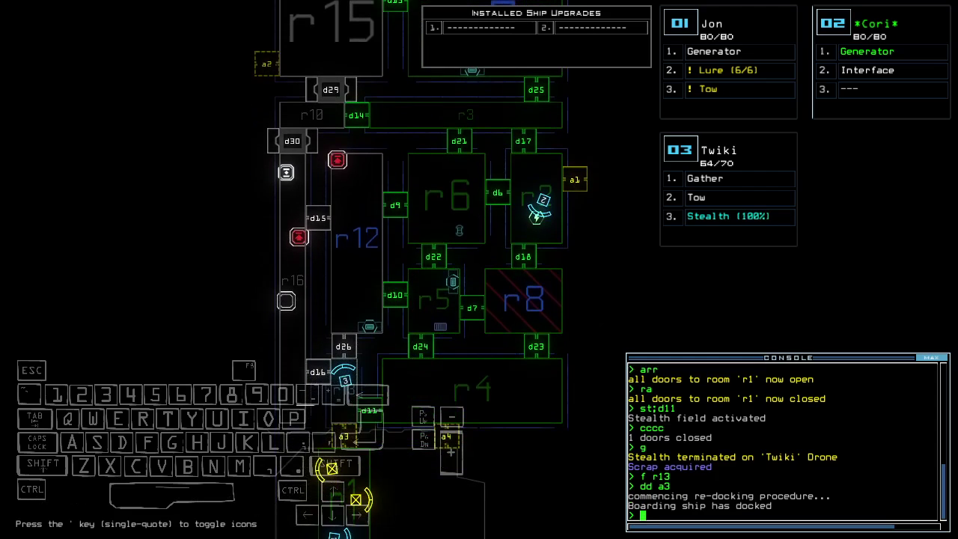
key(Up)
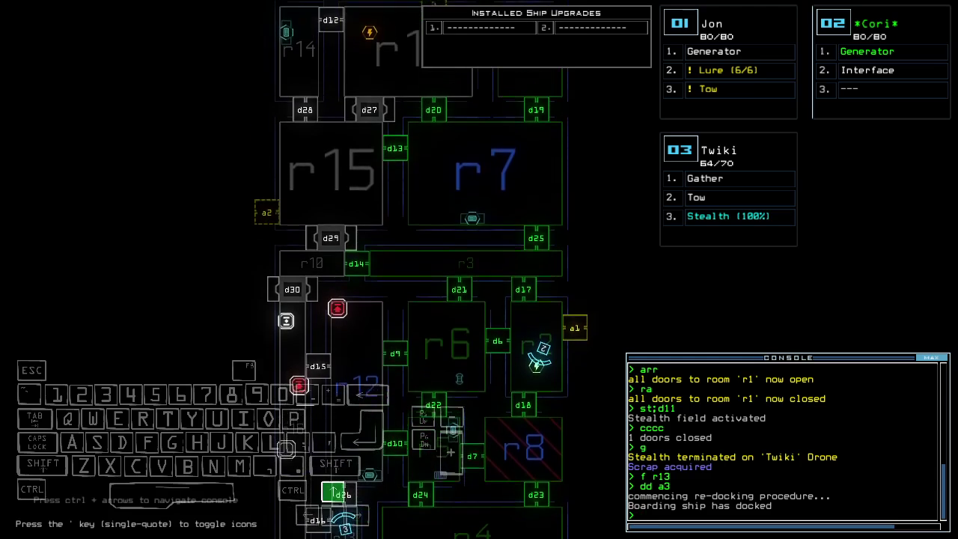
key(Up)
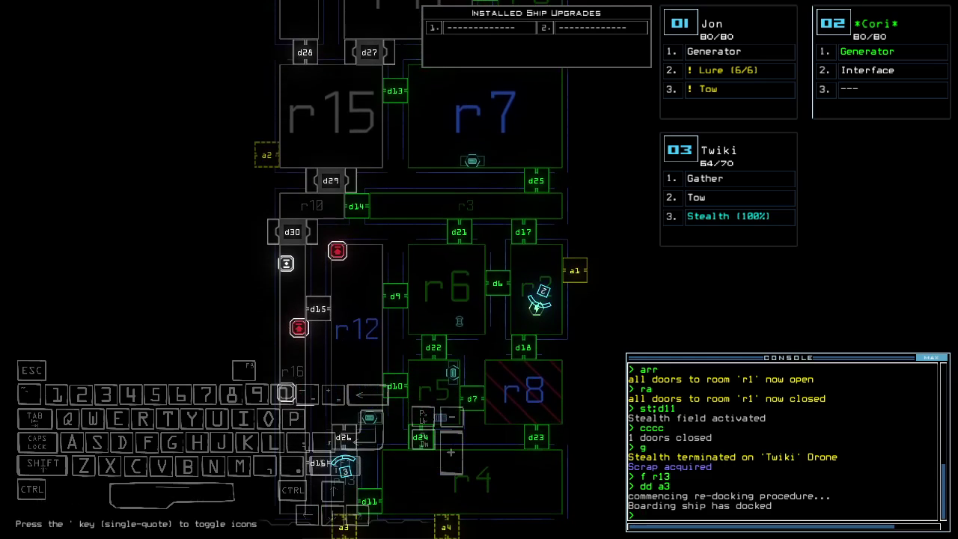
key(Up)
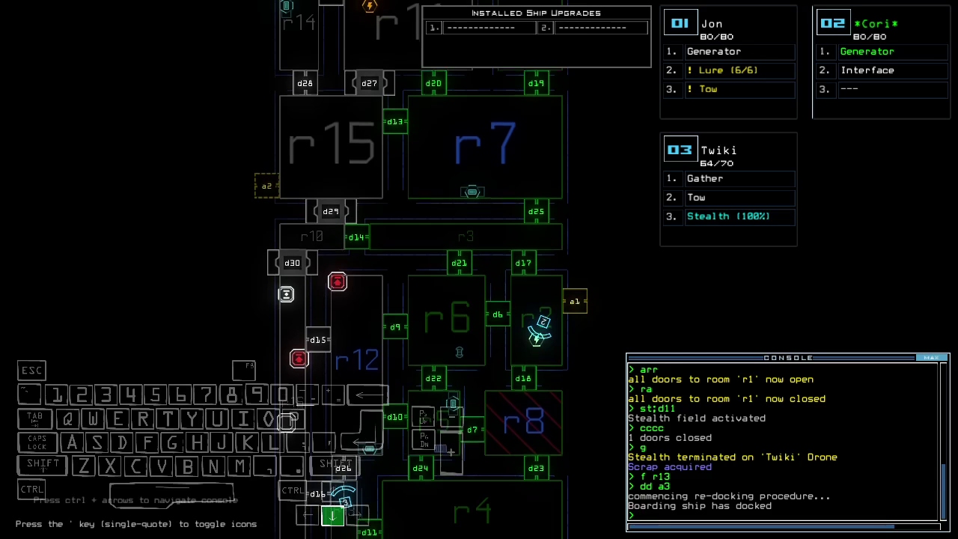
key(Down)
key(Down)
Drive Twiki up the corridor near airlock a3, cycling room r1's doors
key(3)
key(Down)
key(Down)
key(Down)
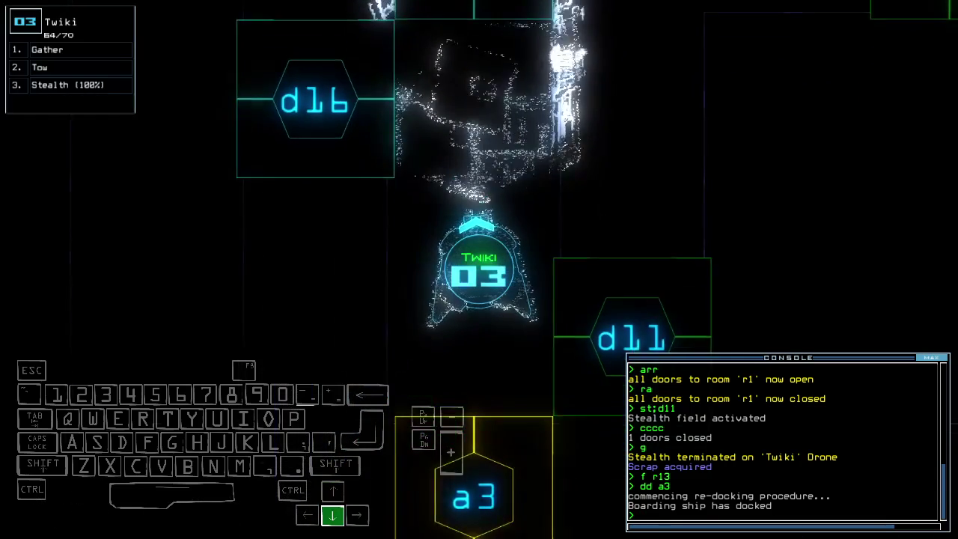
text(arr)
key(Return)
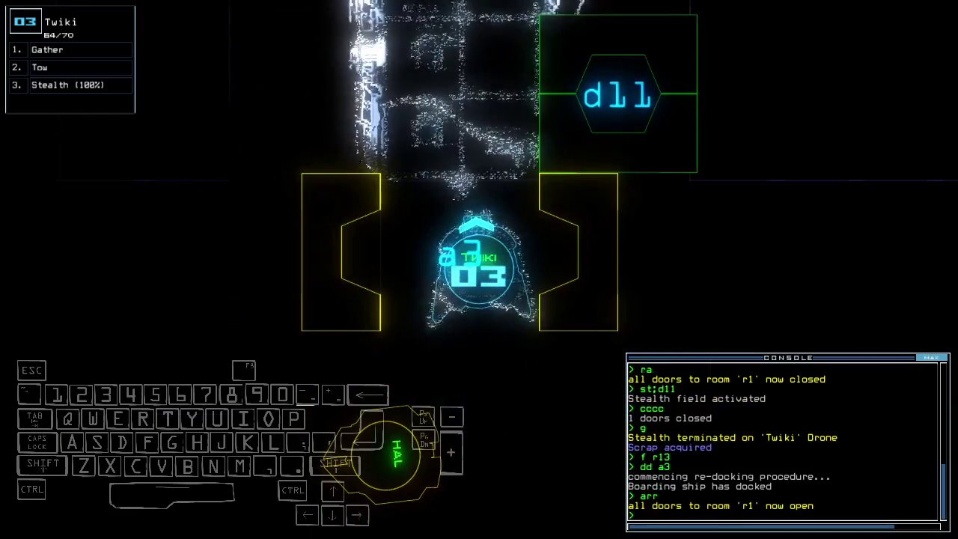
key(Up)
key(Up)
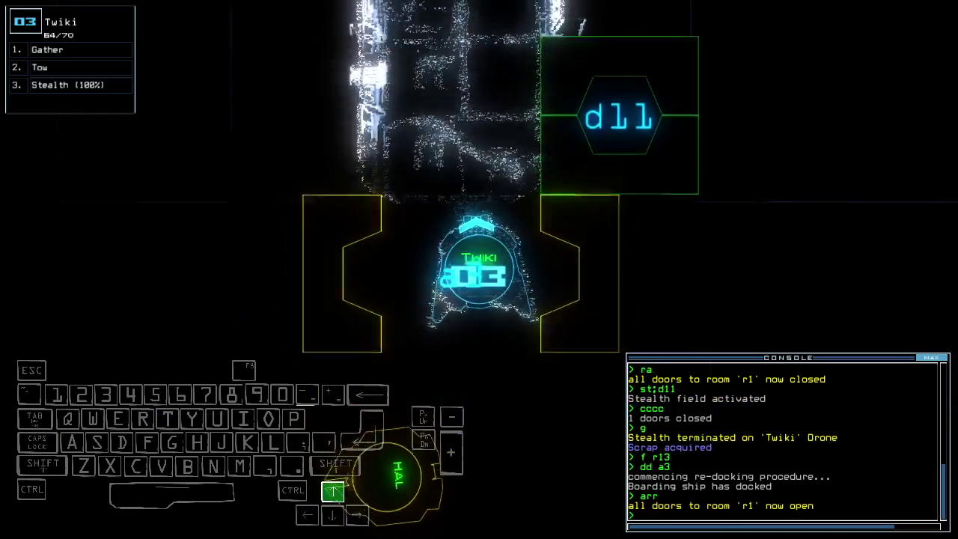
text(ra)
key(Return)
text(st;d)
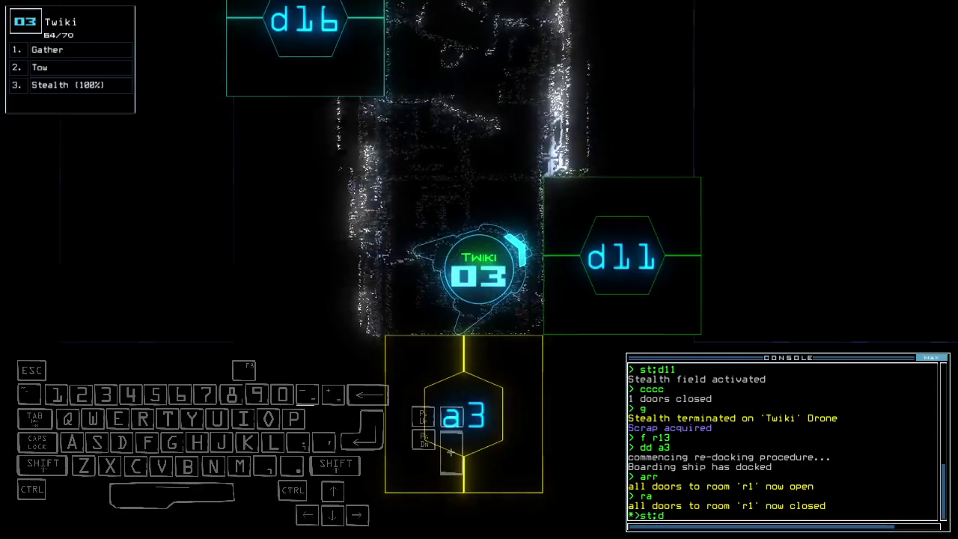
text(11)
Cloak Twiki through door d11 and steer it toward door d24
key(Return)
key(Up)
key(Up)
key(Left)
key(Left)
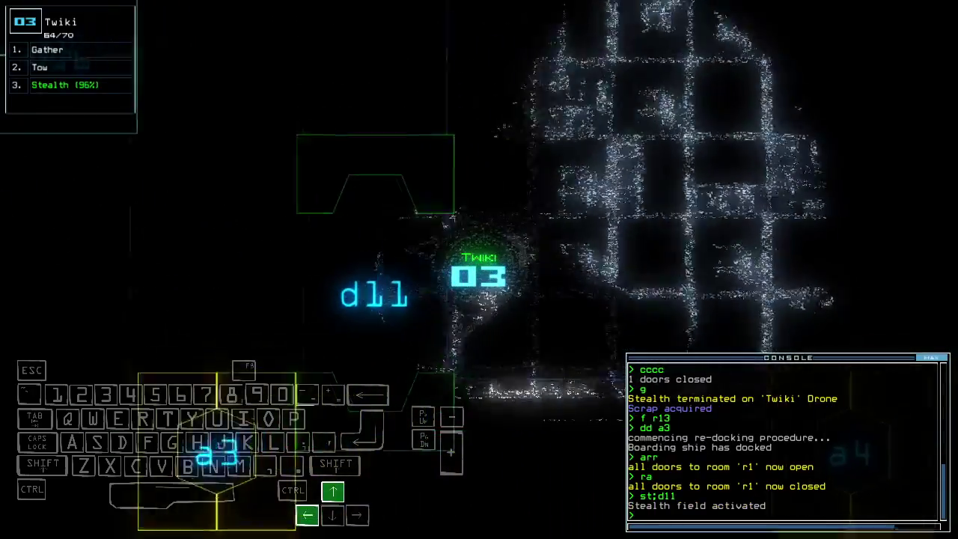
key(Up)
key(Up)
key(Left)
key(Up)
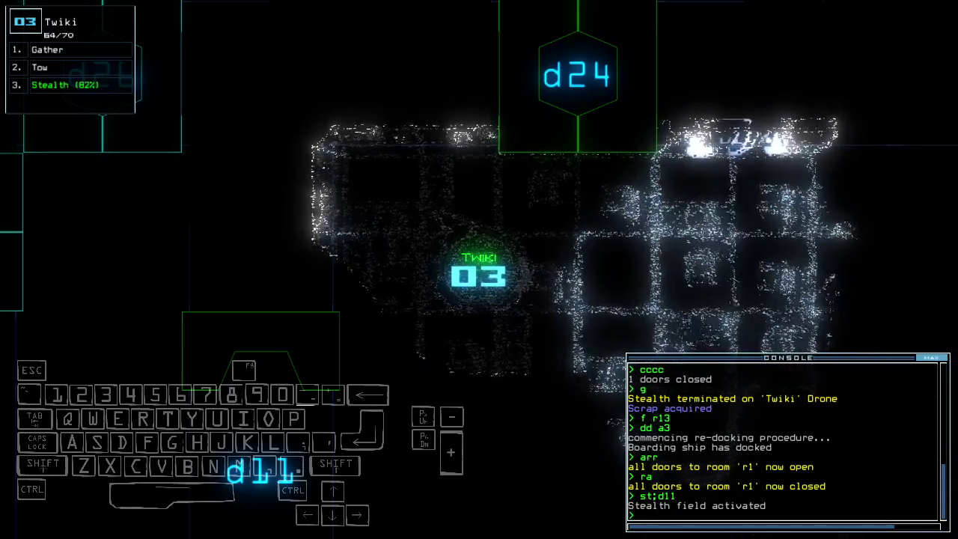
text(ra)
Close all doors to room r1 and the remaining open door
key(Return)
key(space)
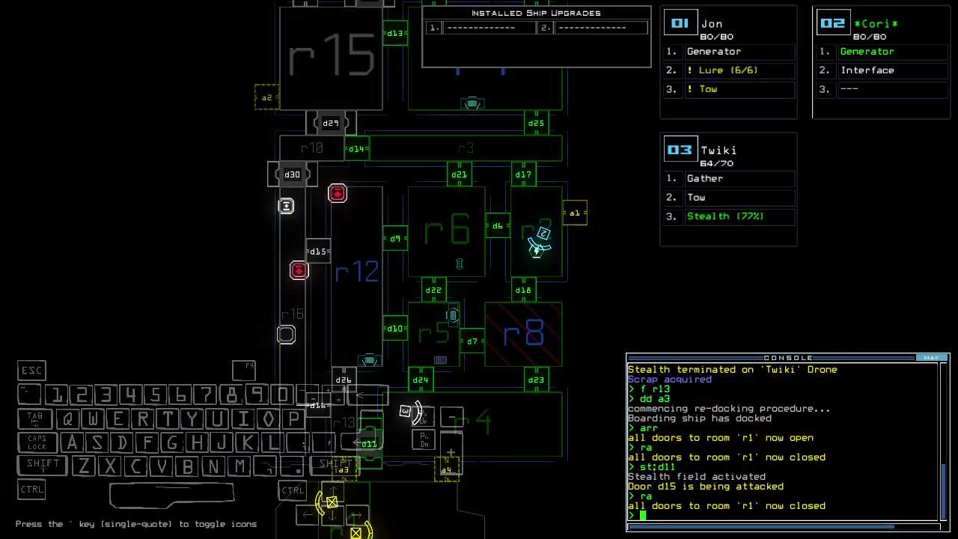
key(space)
text(cc)
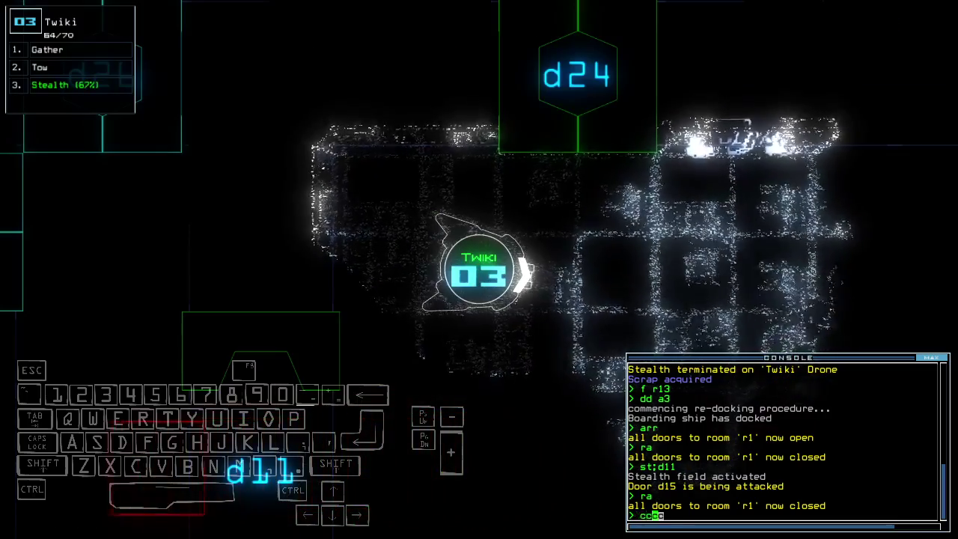
key(Return)
key(space)
key(space)
text(d24)
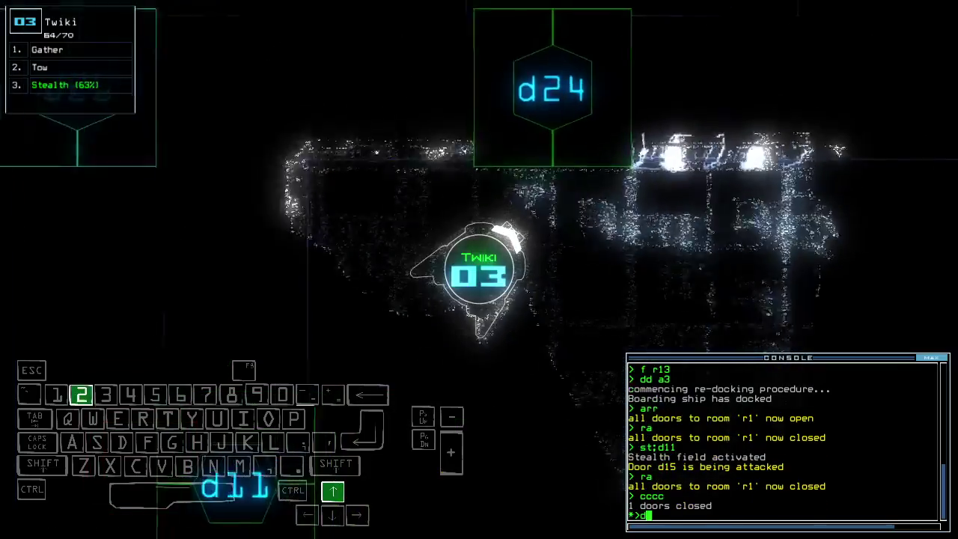
Send Twiki through doors d24 and d22, then switch off its stealth field
key(Return)
key(Up)
key(Up)
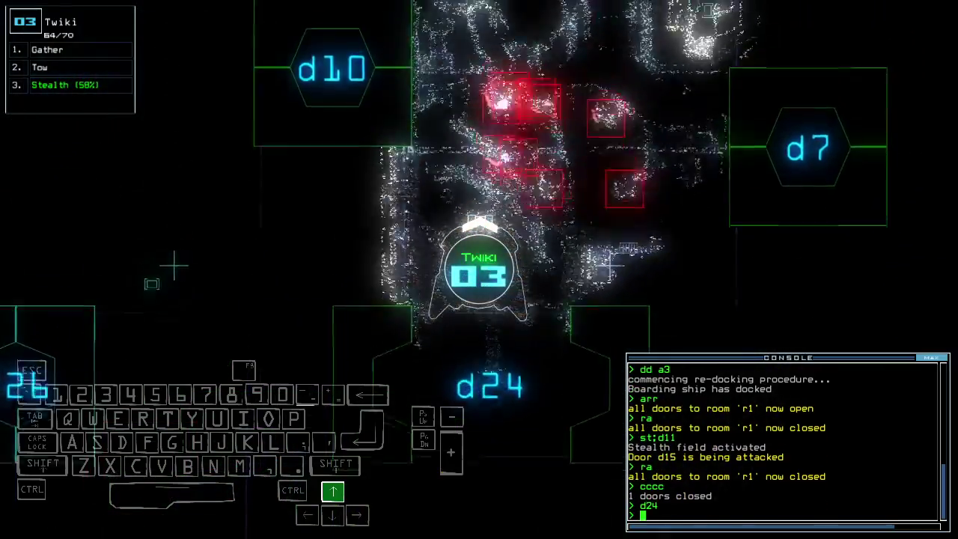
text(d22)
key(Return)
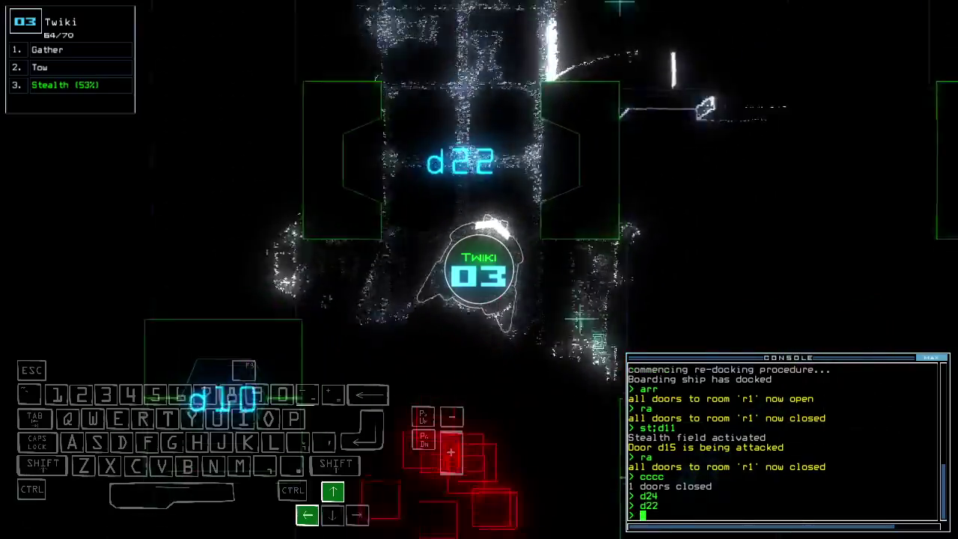
key(Up)
key(Return)
text(st)
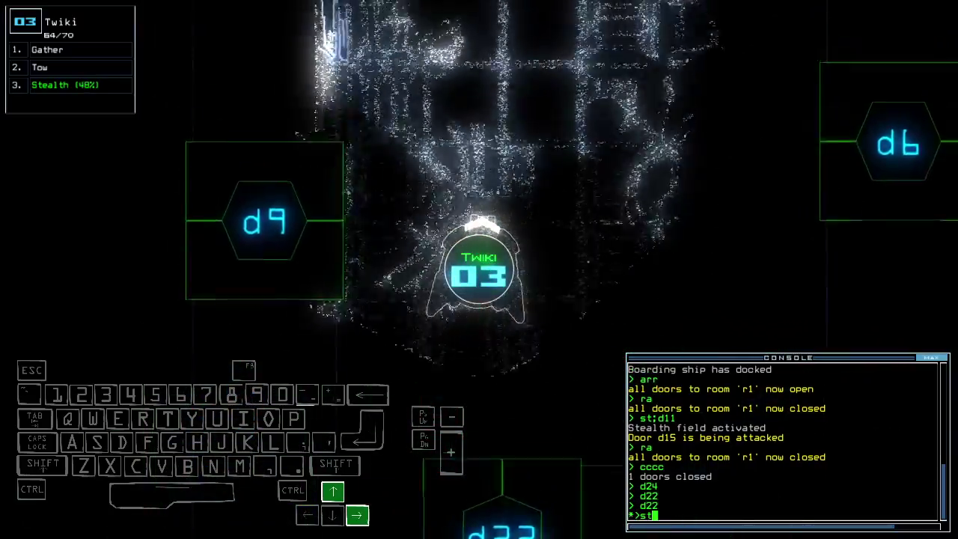
key(Up)
key(Return)
key(Left)
key(space)
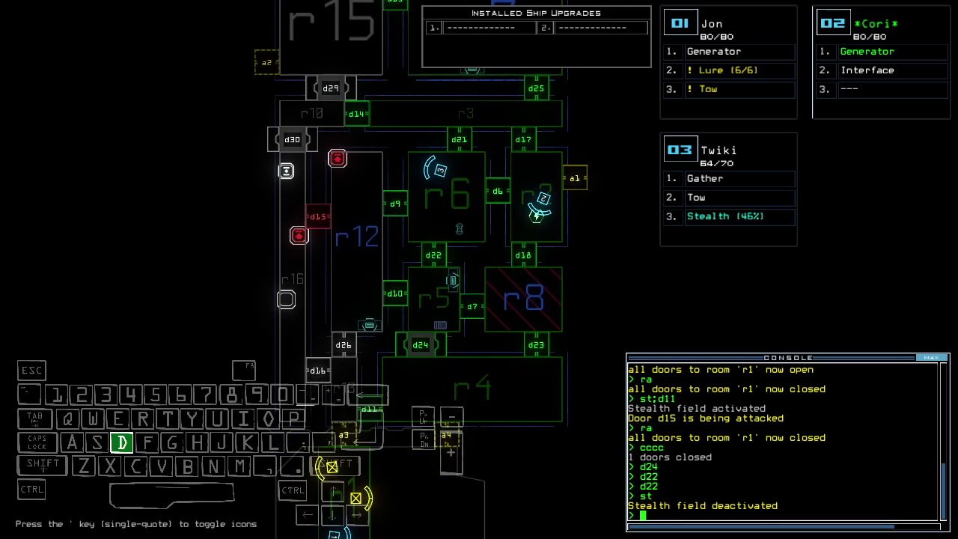
Open door d10 and vent room r4 to space through airlock a4
key(Return)
text(vacuum r)
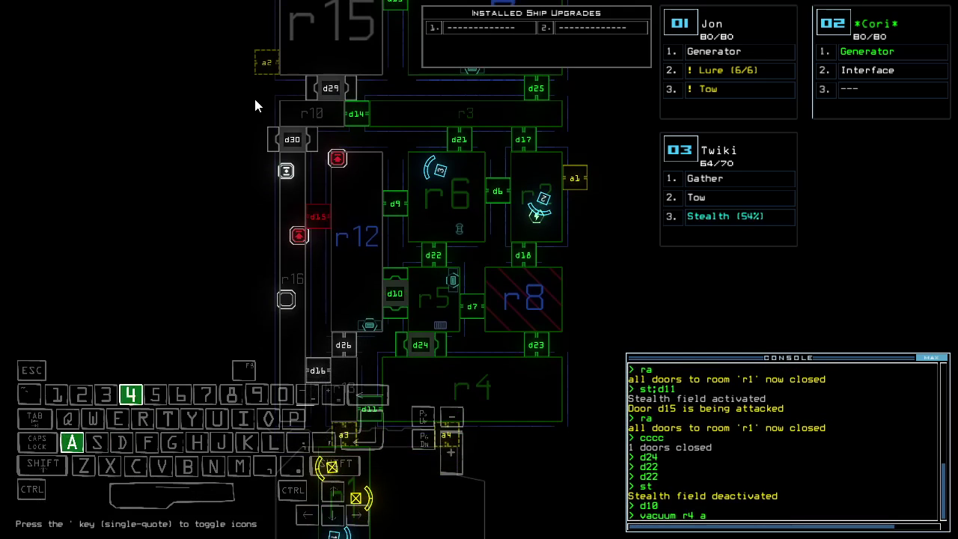
text(4 a)
key(Return)
text(d10)
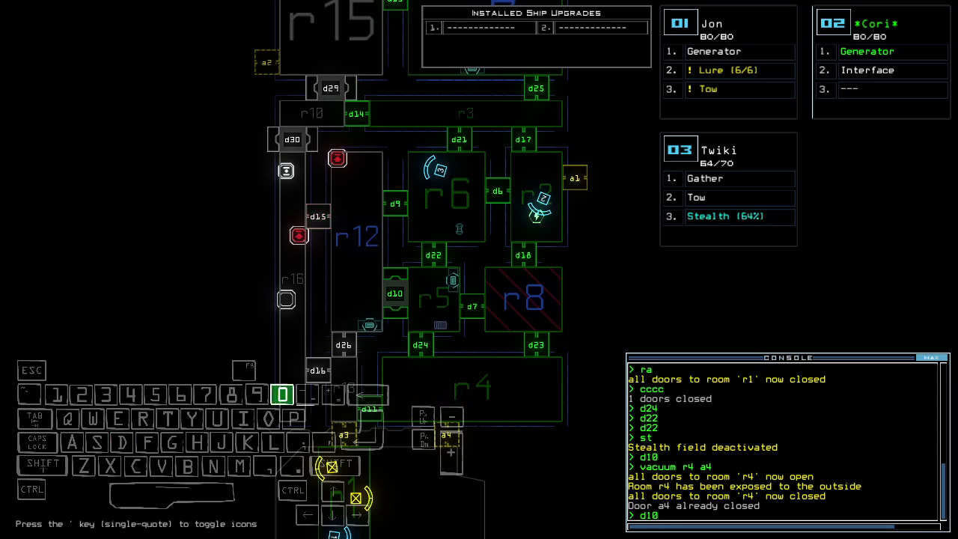
key(Return)
text(d24)
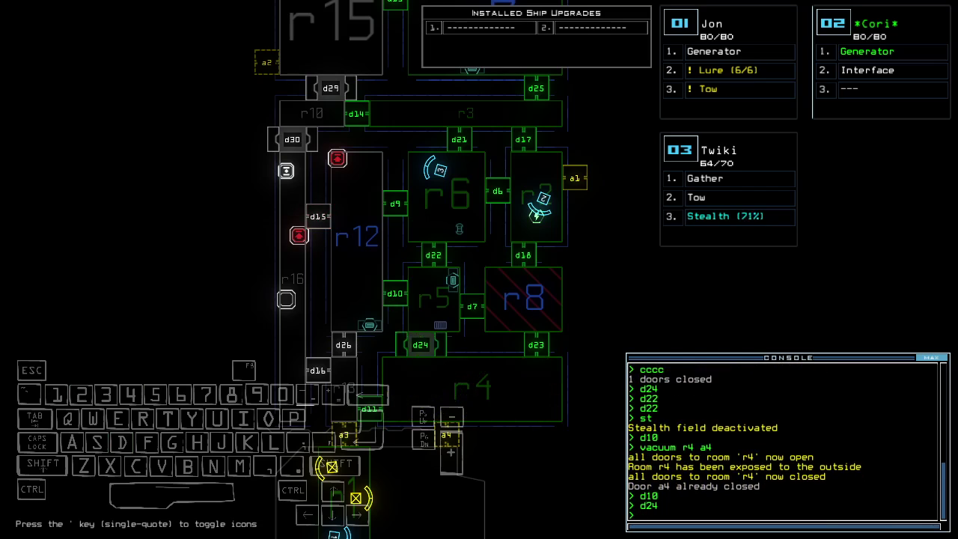
text(3)
text(st;d)
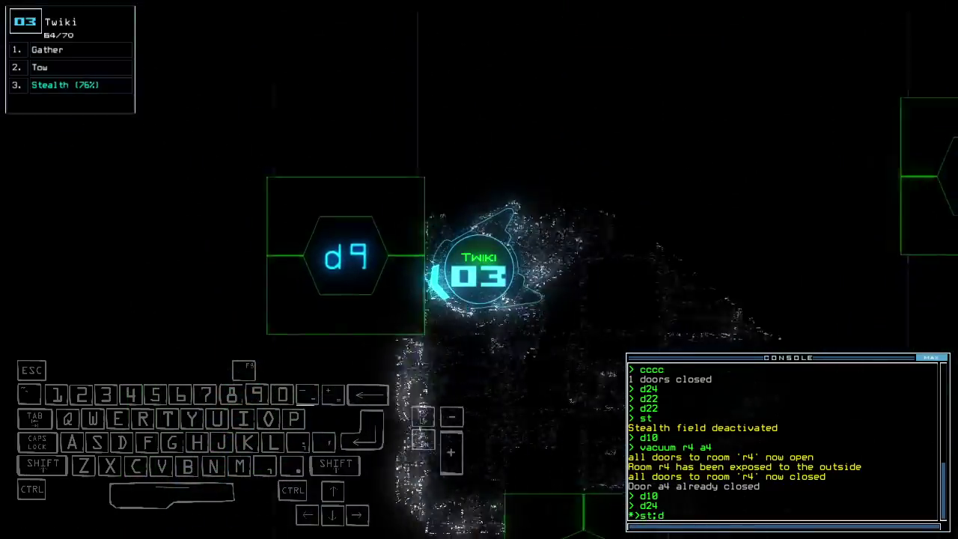
text(9)
Cloak Twiki through door d9 into room r12, then drop stealth
key(Return)
key(Up)
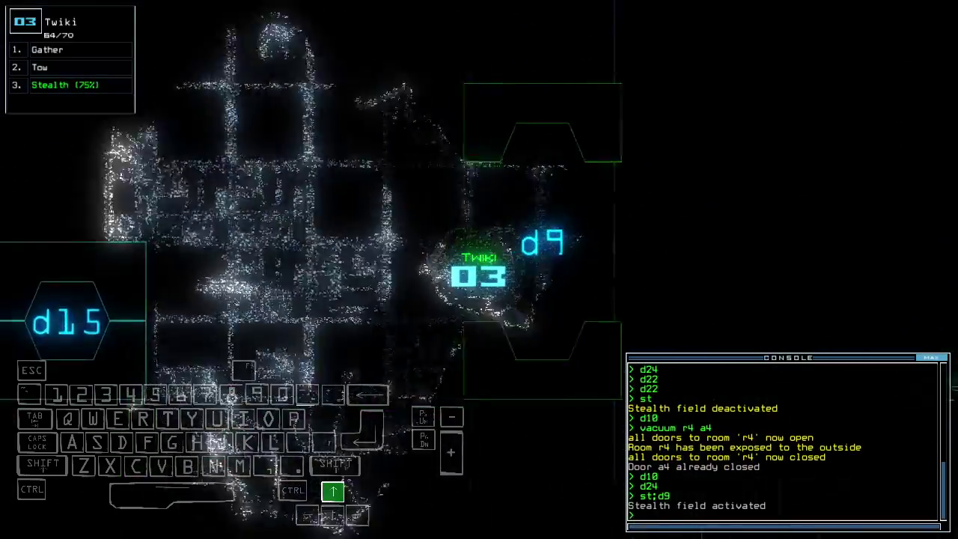
text(d9)
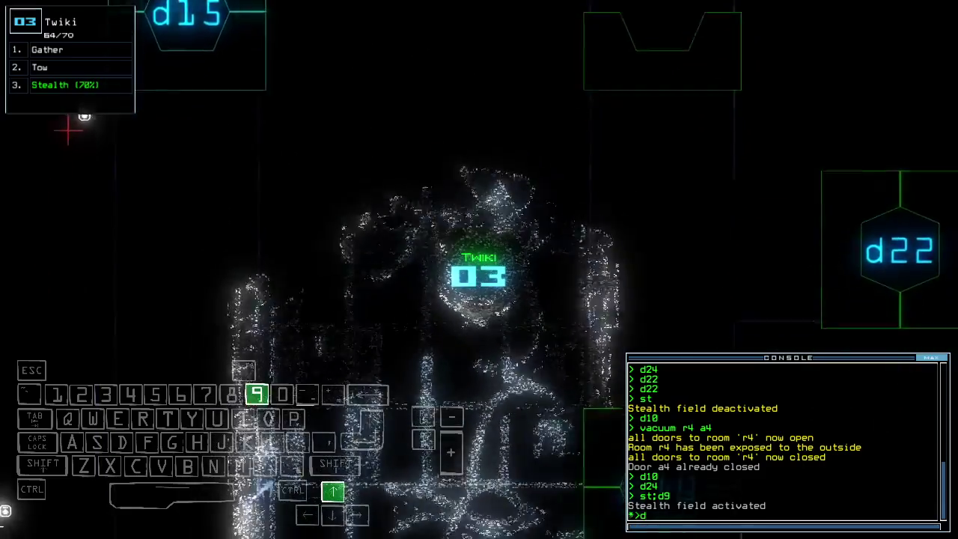
key(Return)
key(space)
text(st)
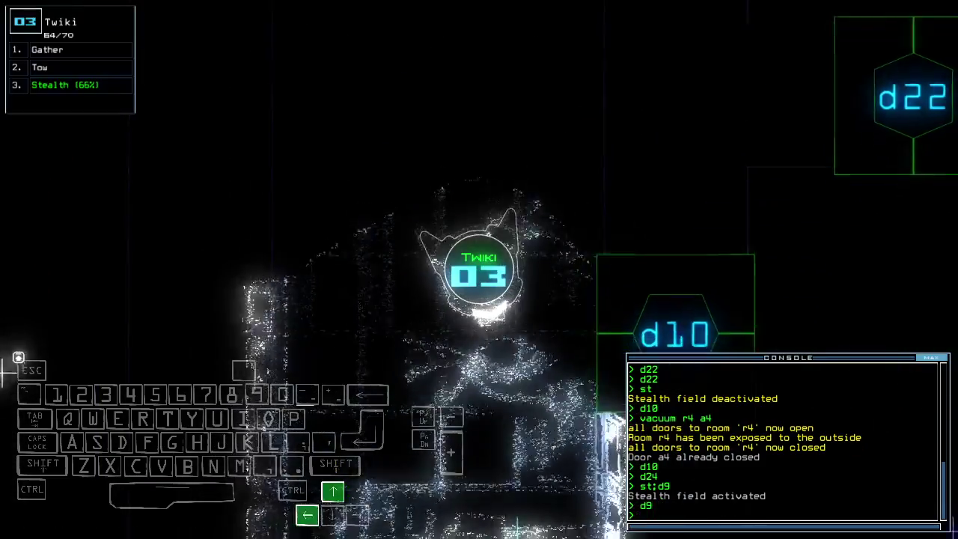
key(Return)
text(f r8)
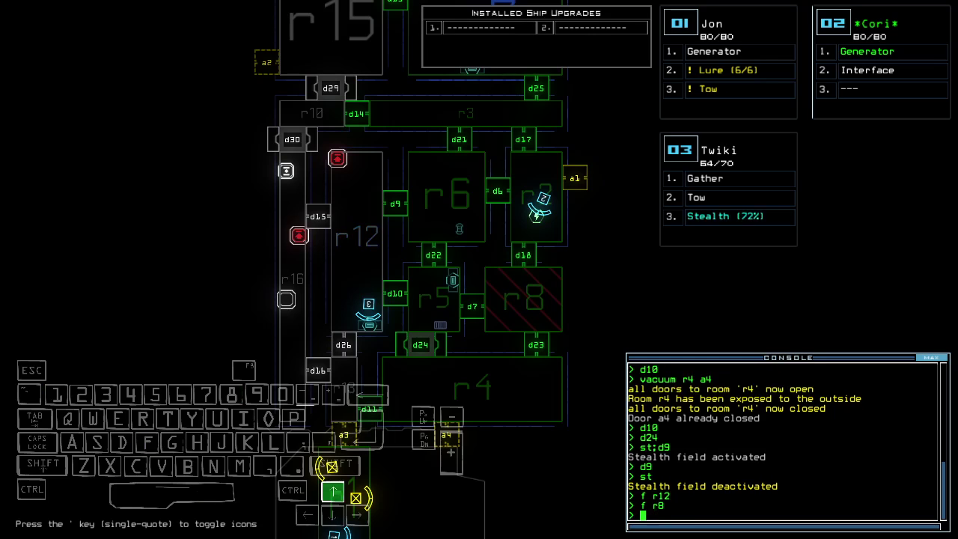
scroll(419, 225, up, 5)
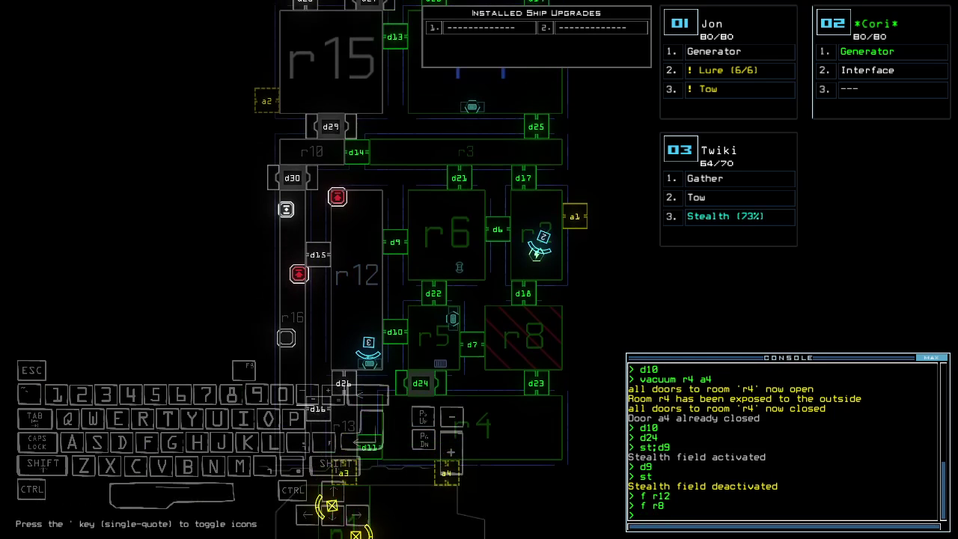
Survey the lower rooms on the ship map, glancing at Twiki's camera
key(Down)
key(Down)
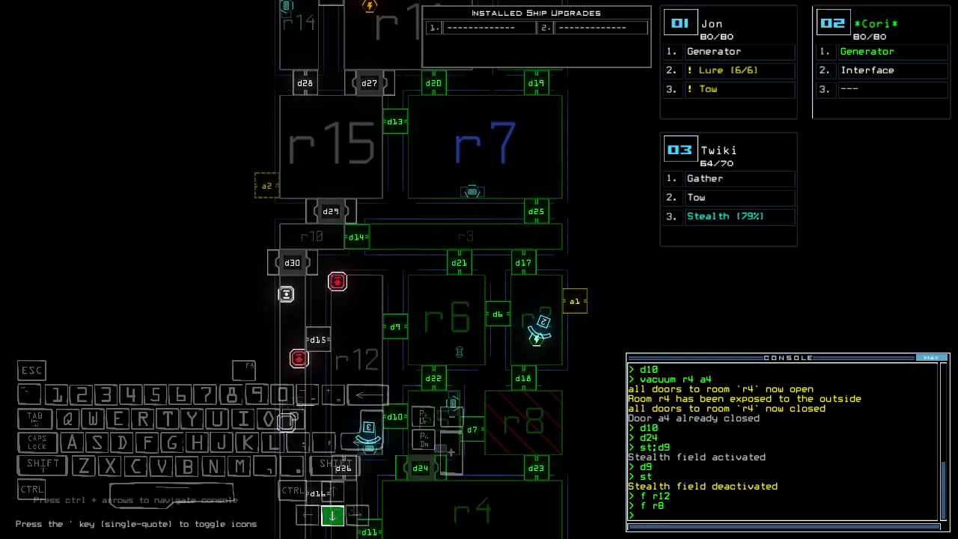
key(Down)
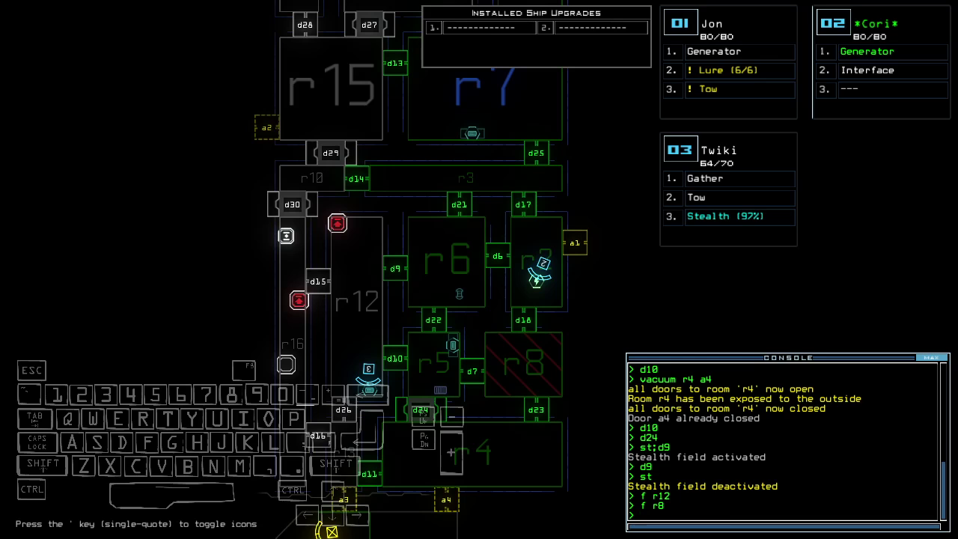
key(Up)
key(Down)
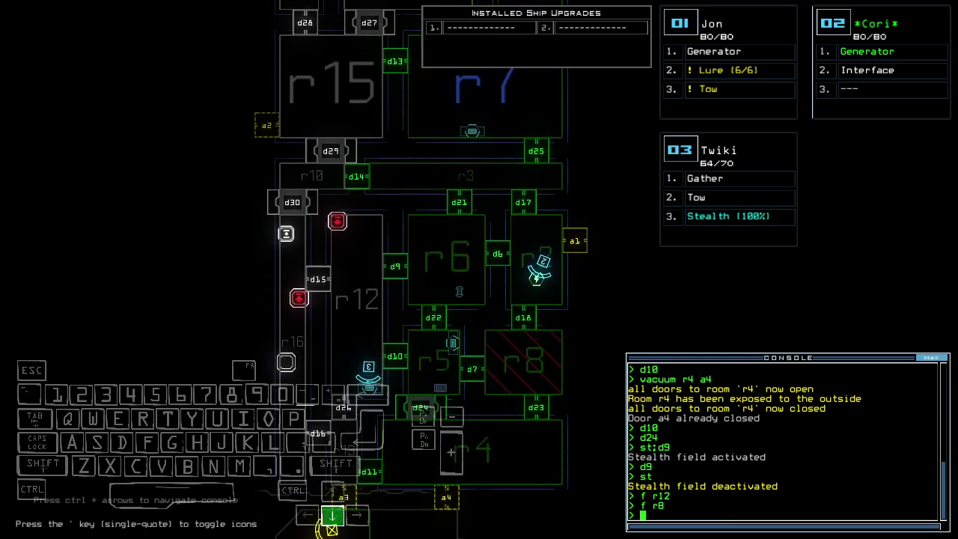
key(space)
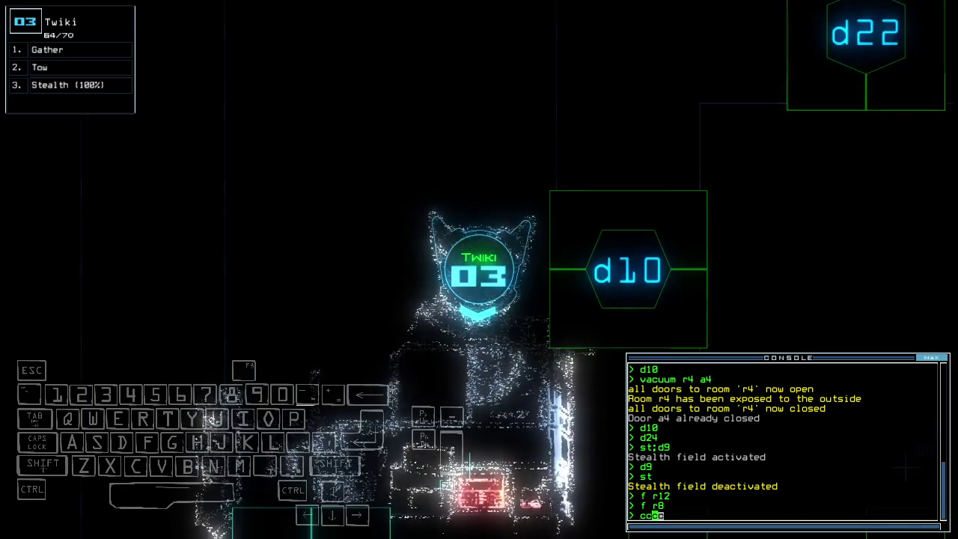
key(space)
key(Down)
key(Up)
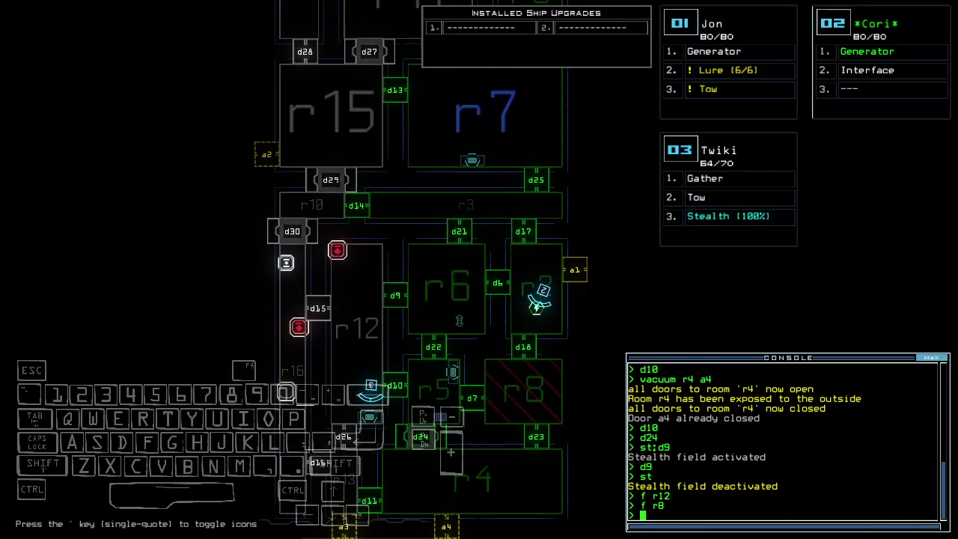
key(space)
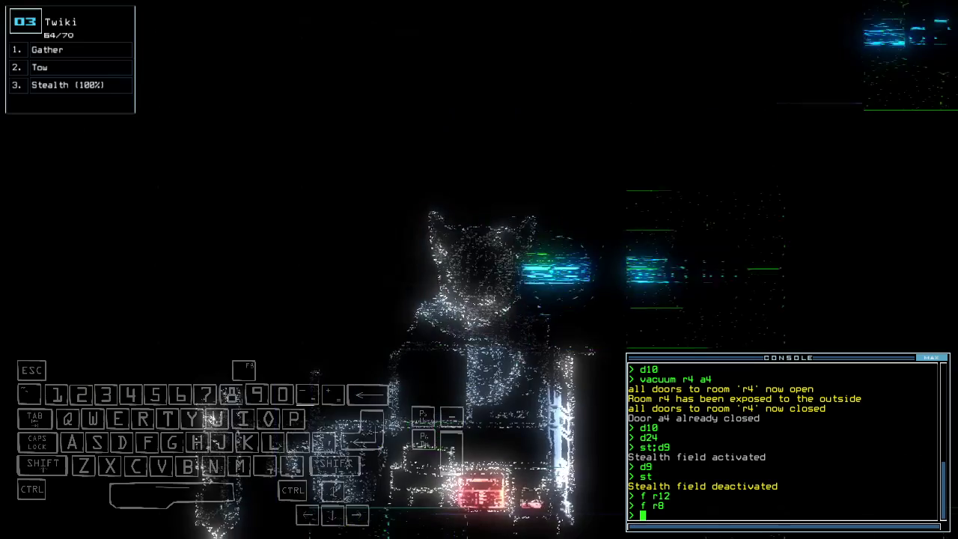
key(space)
text(vacuum r4)
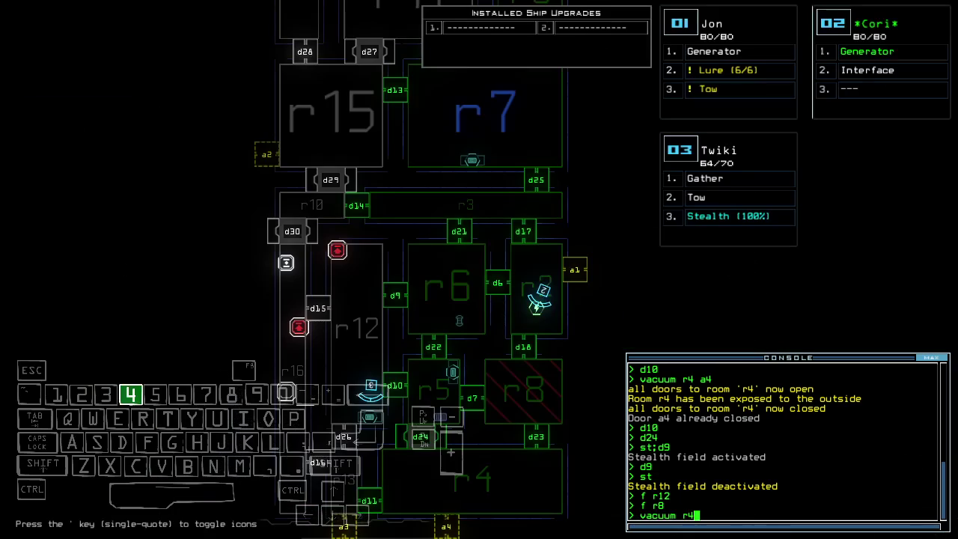
text( a4)
Vent room r4 through airlock a4 again, then run commands on room r13 and door d24
key(Return)
key(space)
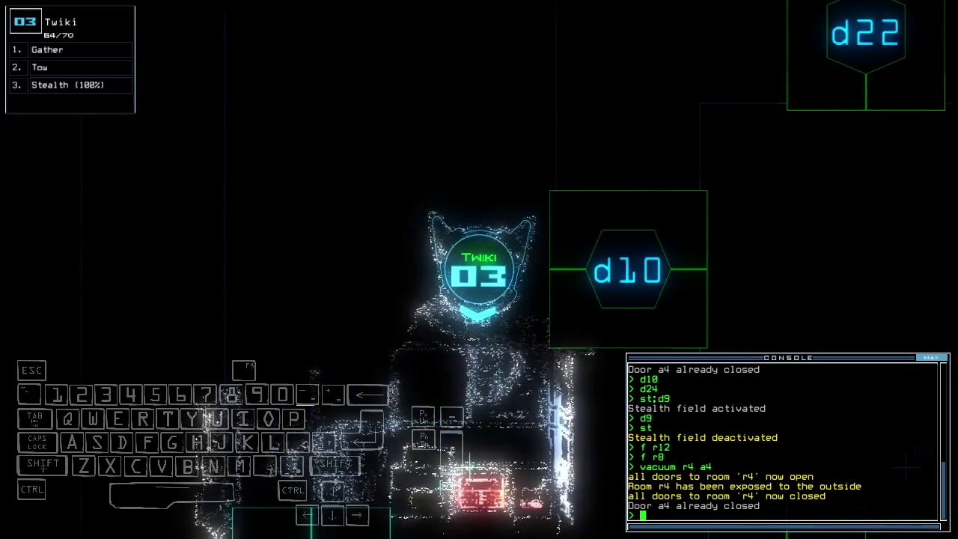
key(space)
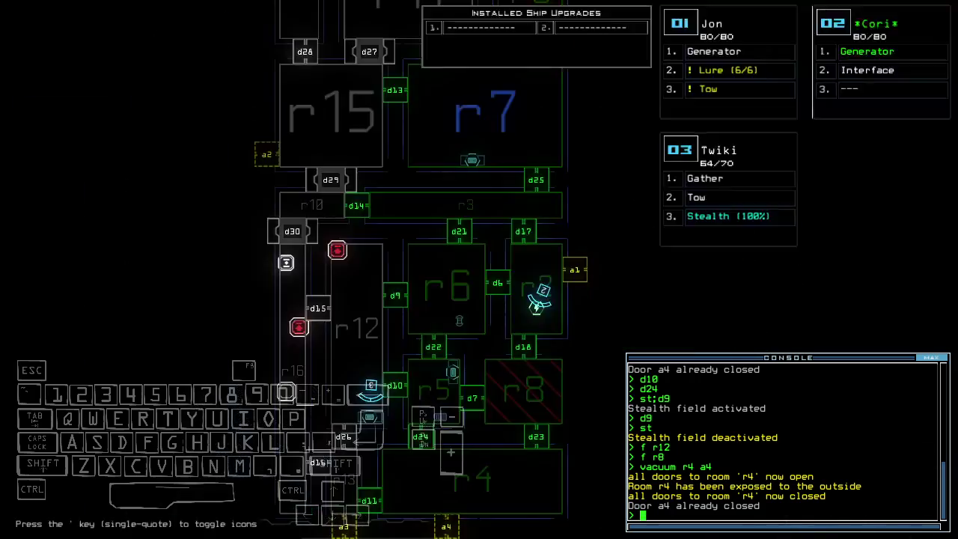
text(f r13)
key(Return)
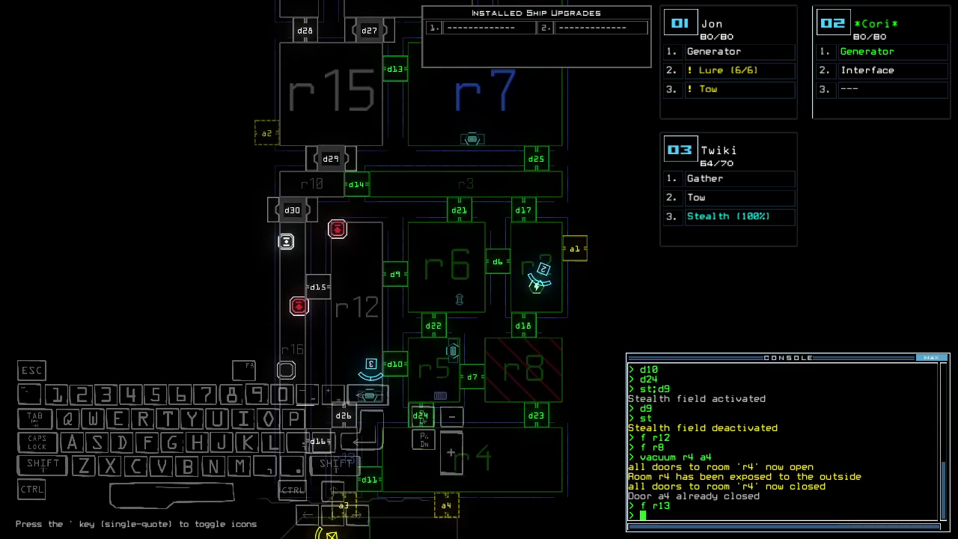
key(space)
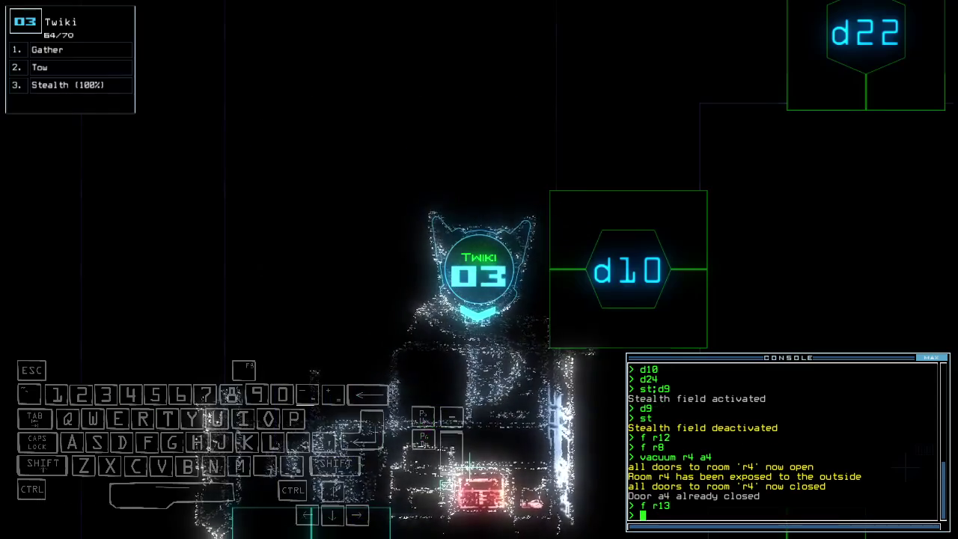
key(space)
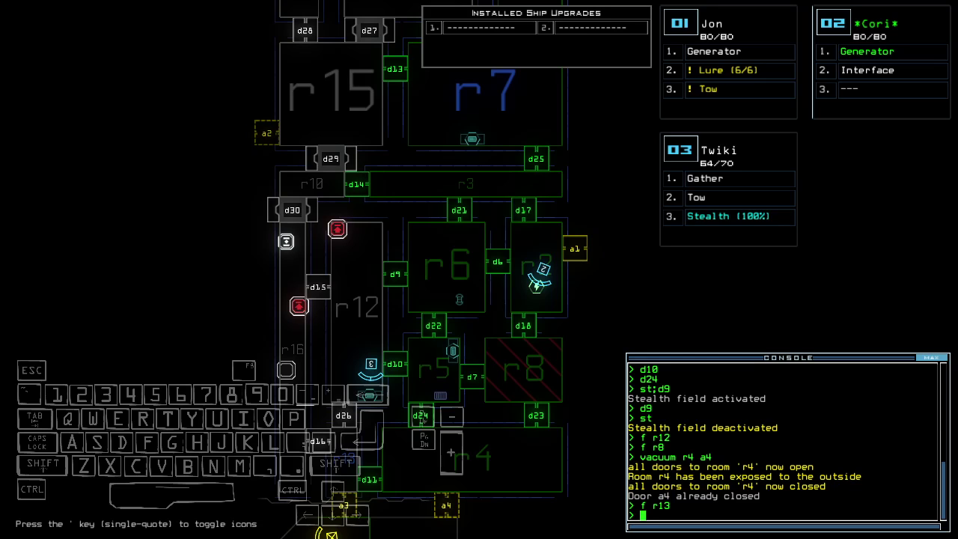
key(space)
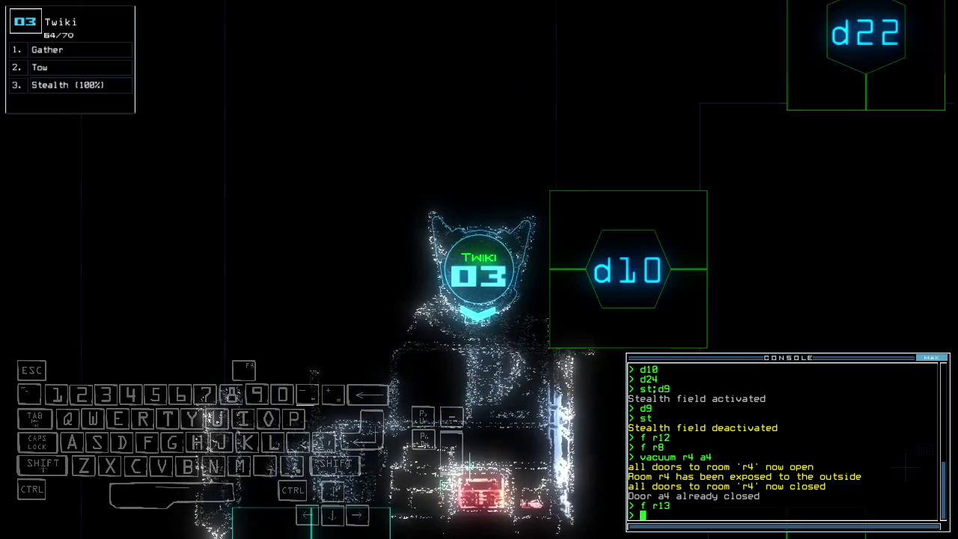
key(space)
text(d24)
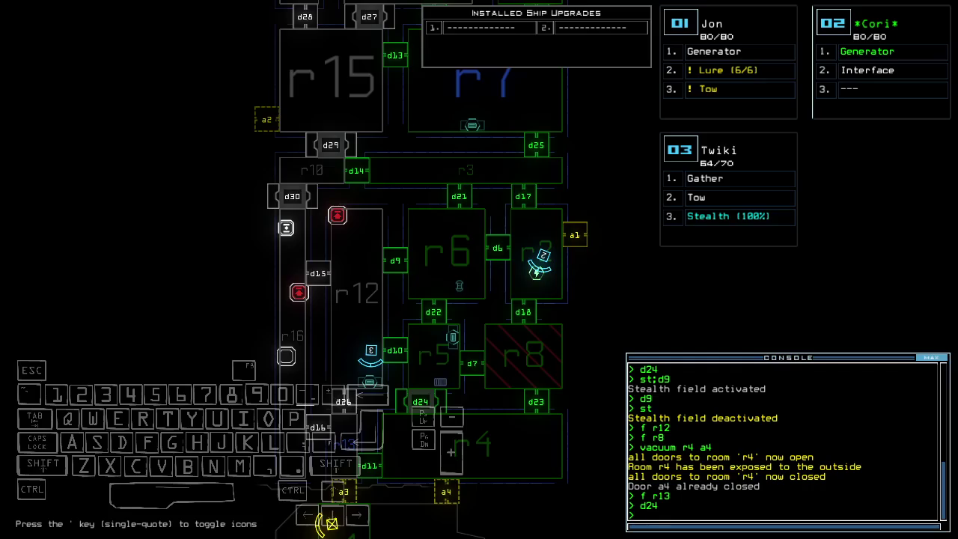
Alternate between Twiki's camera and the ship map, then run 'vacuum r4 a4'
key(space)
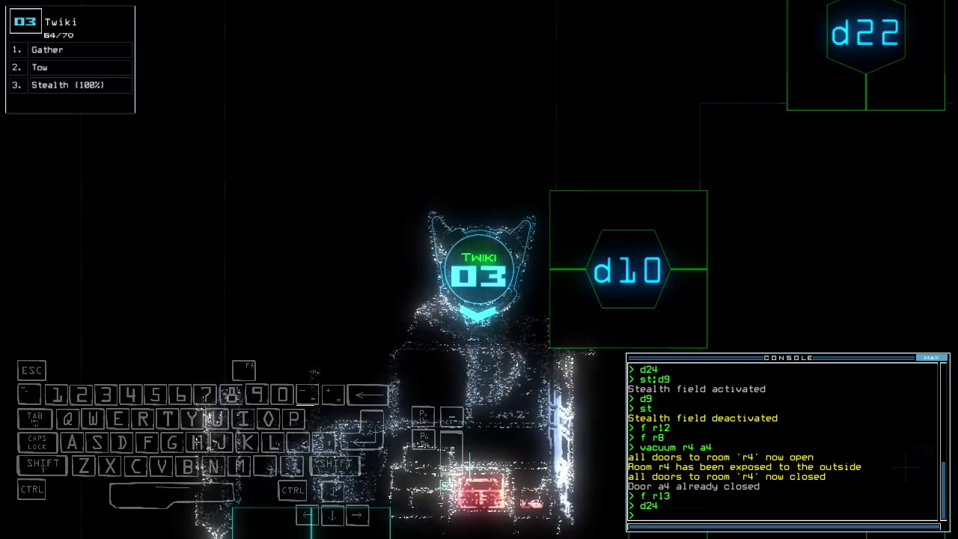
key(space)
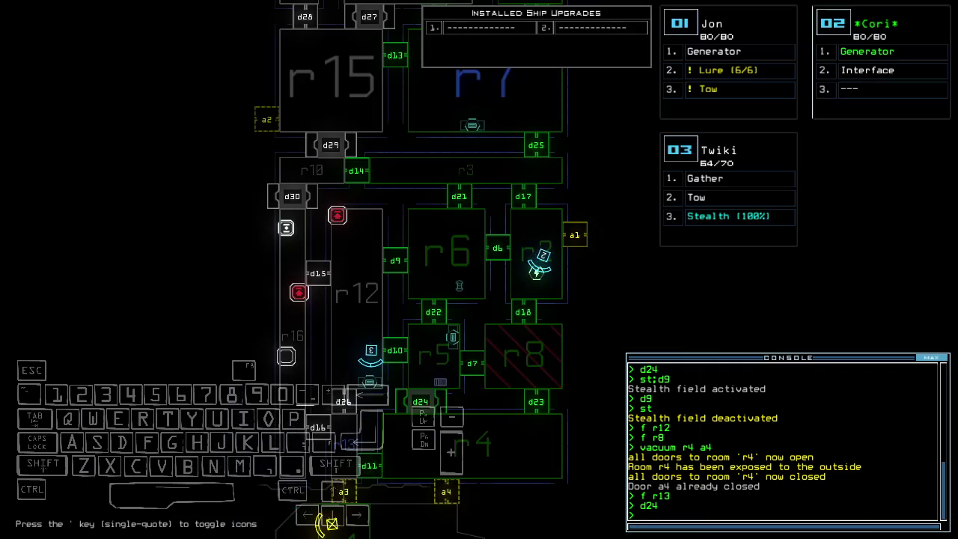
key(space)
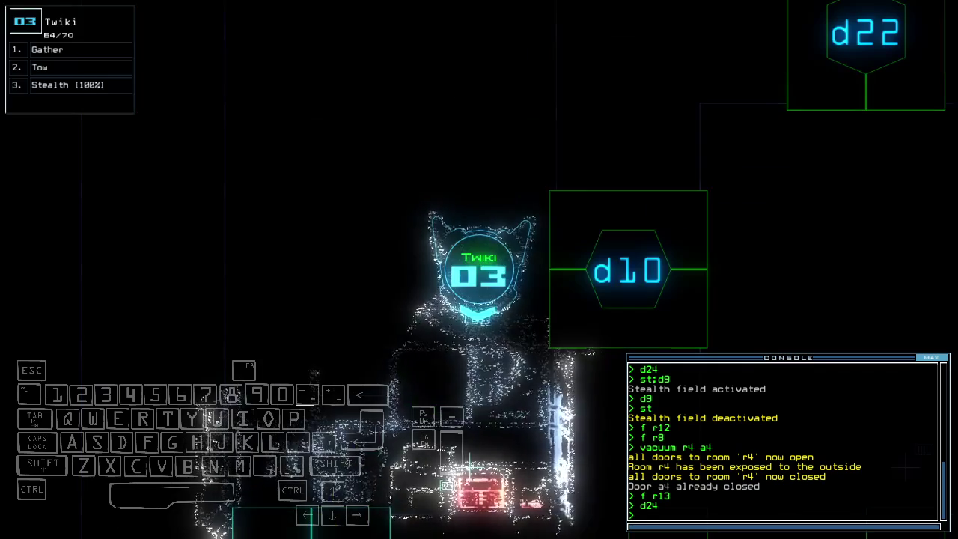
key(space)
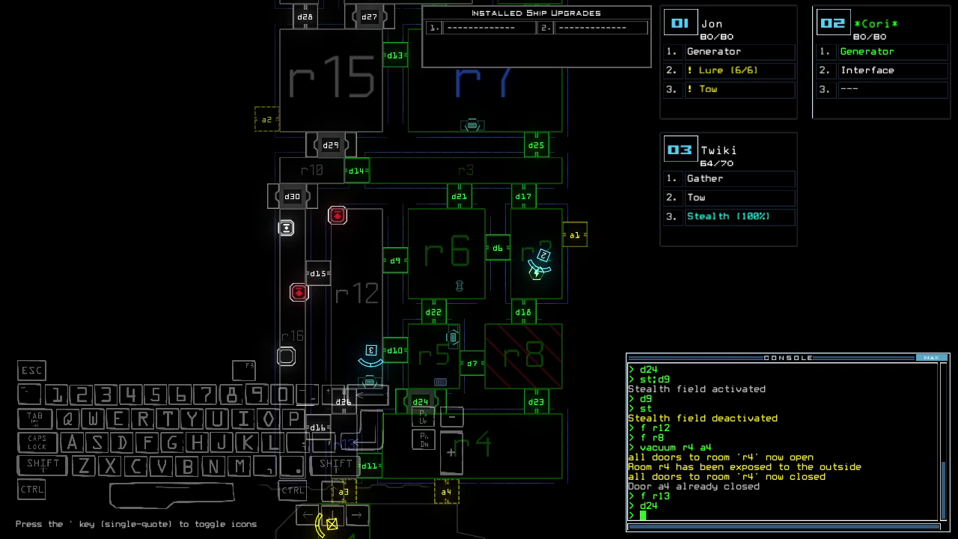
key(space)
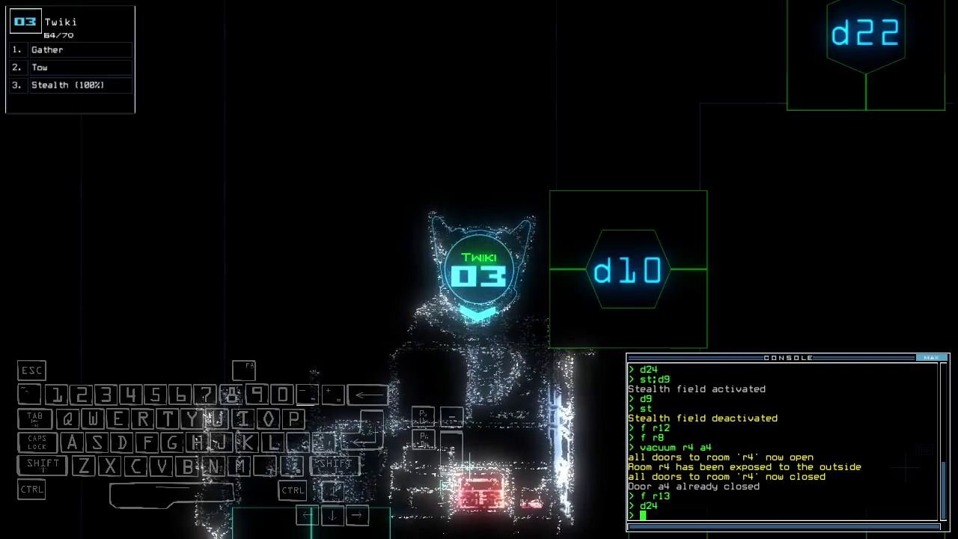
key(space)
text(vacuum r4 a4)
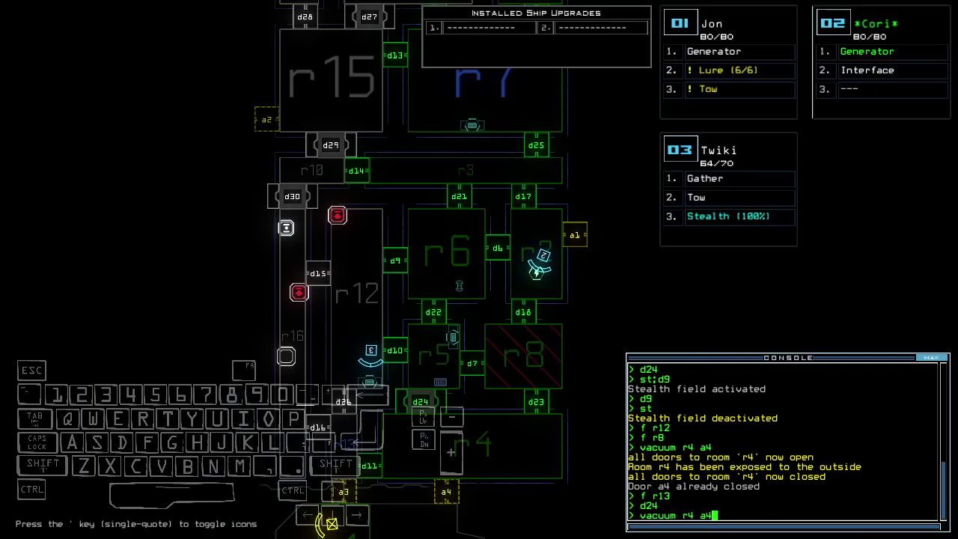
key(Return)
Cloak Twiki, open doors d10 and d24, then close the doors near the drones
key(space)
text(st;d10)
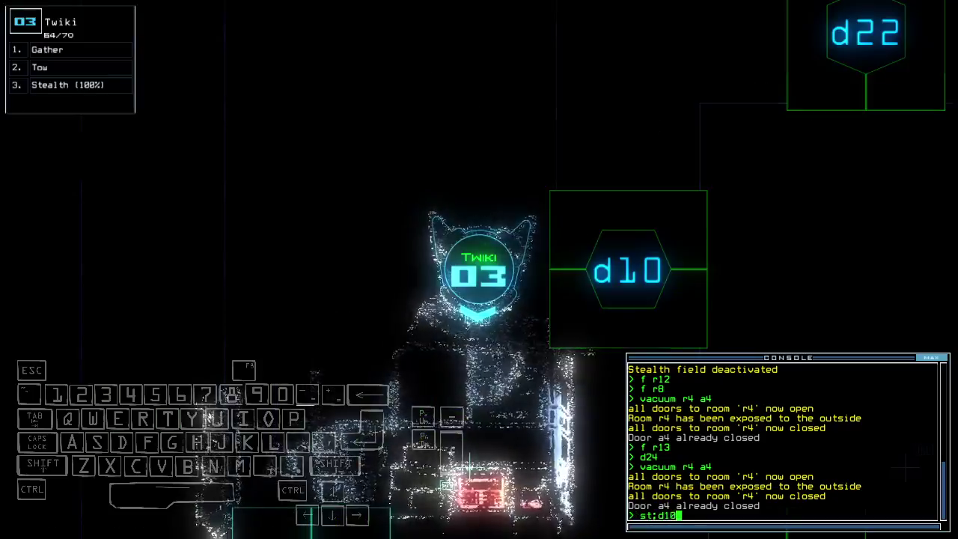
key(Return)
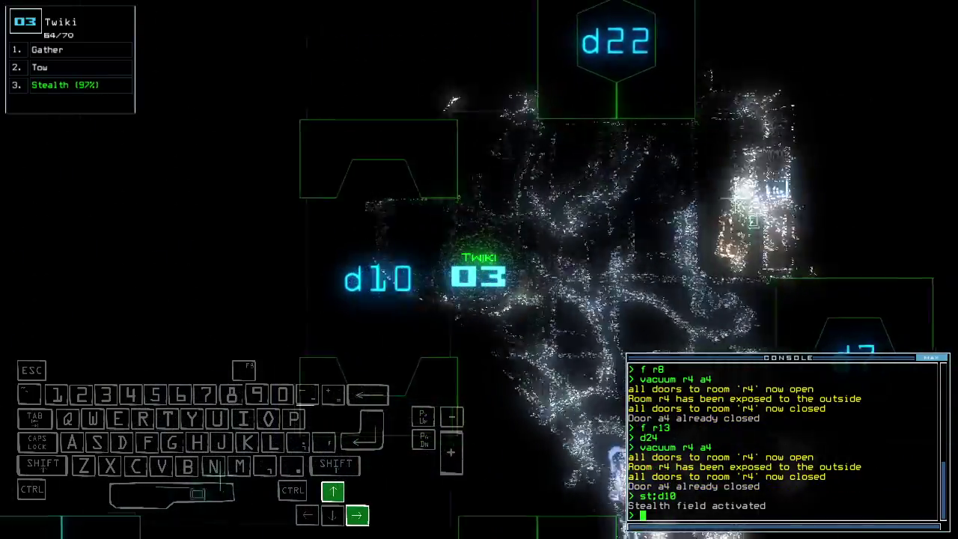
text(d24)
key(Return)
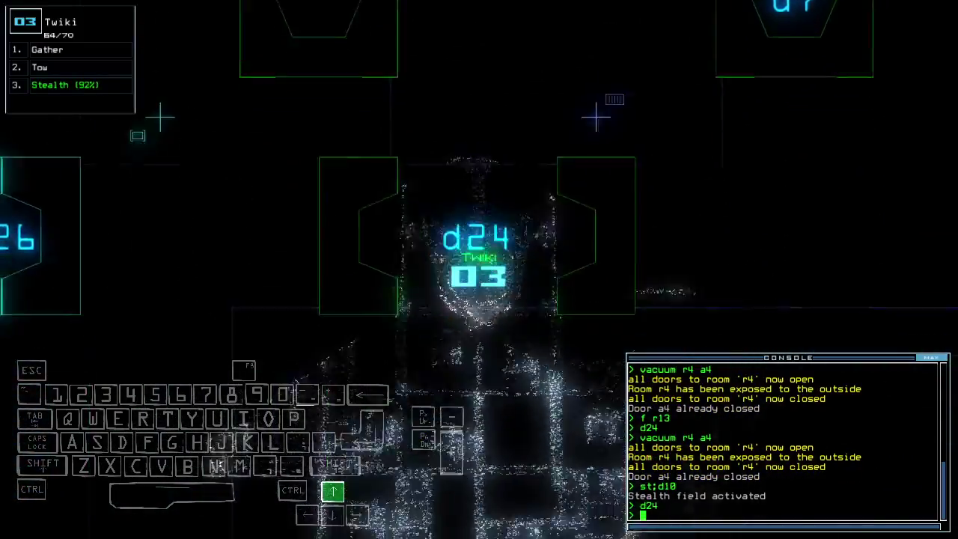
text(cccc)
key(Return)
key(space)
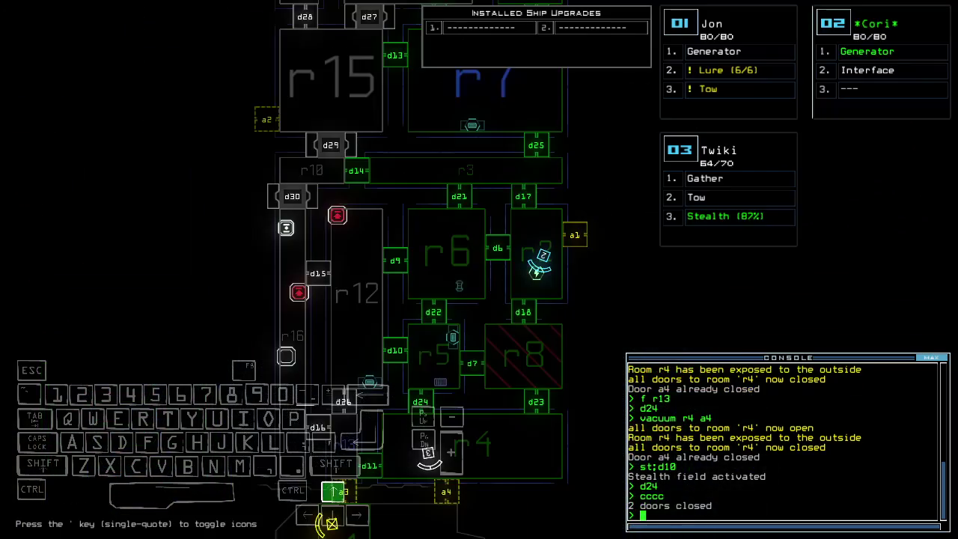
key(Up)
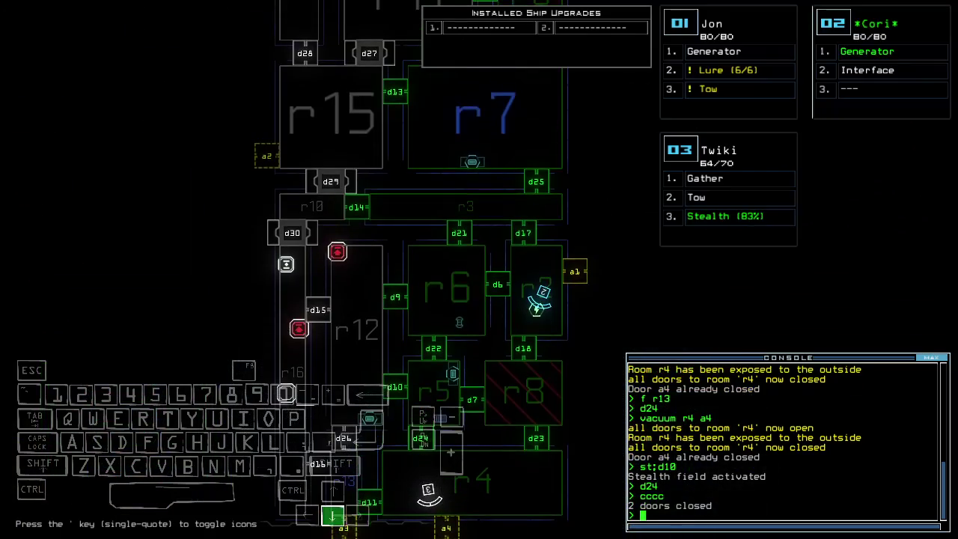
key(Down)
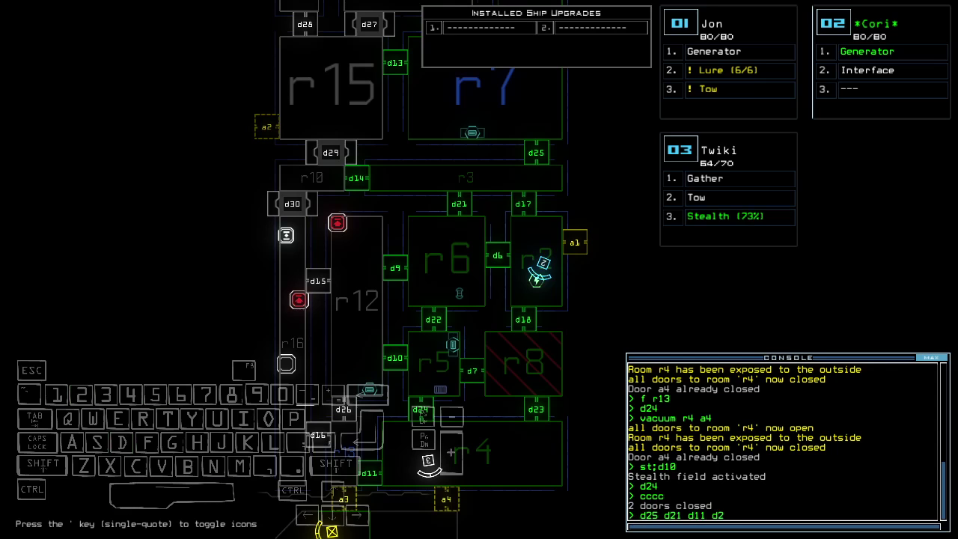
text(4)
Toggle doors d25, d21, d11 and d24, open d22, and drive Twiki toward d10
key(Return)
key(Tab)
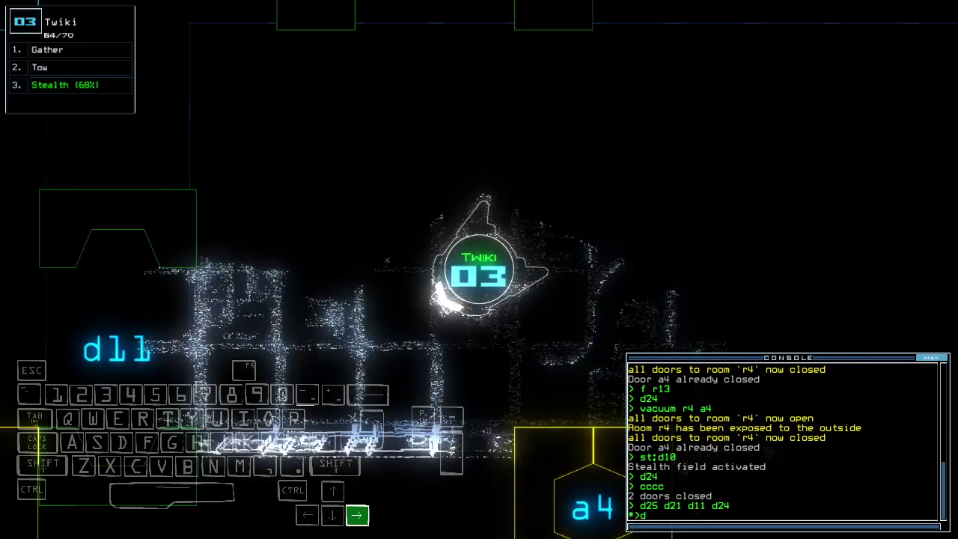
text(d22)
key(Return)
key(Up)
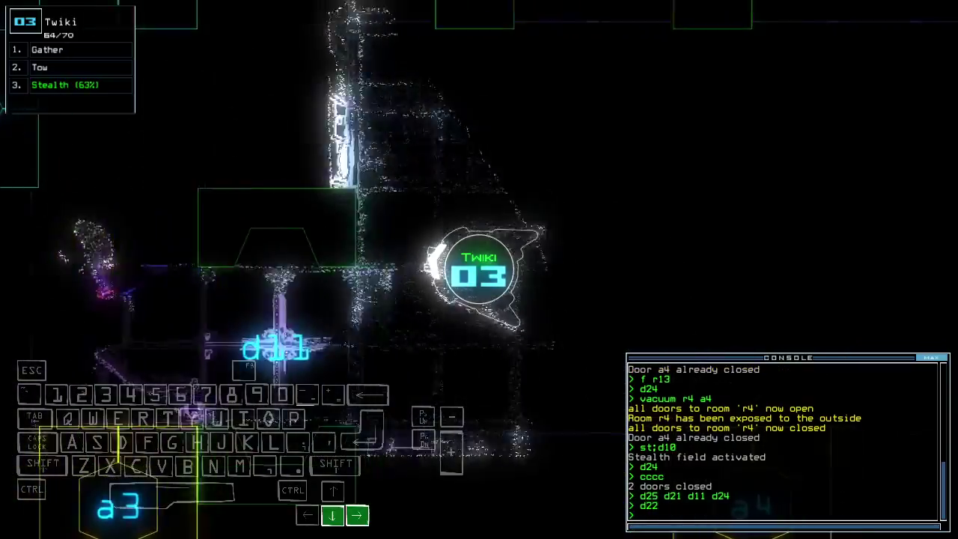
key(Left)
key(Up)
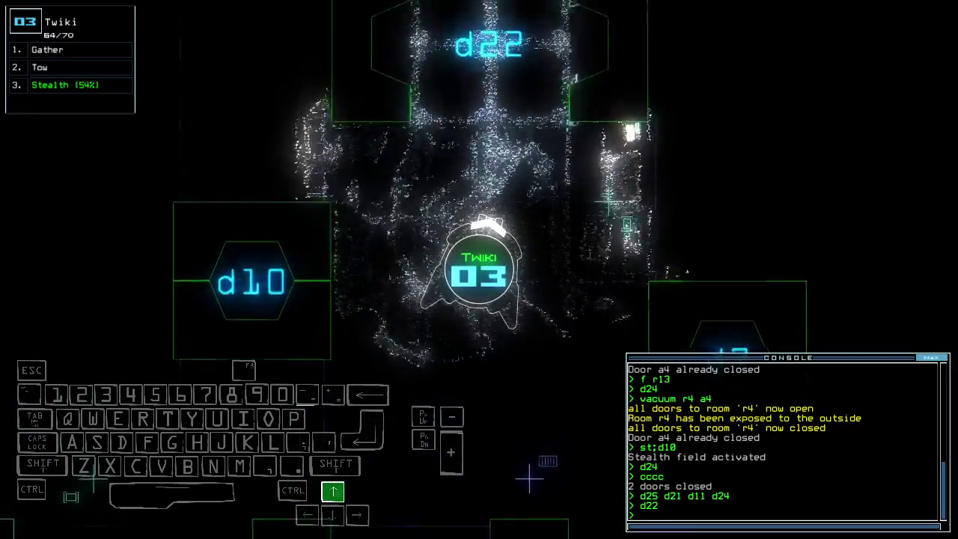
Send Twiki to gather in room r6, driving it past doors d22 and d21
key(Tab)
key(Tab)
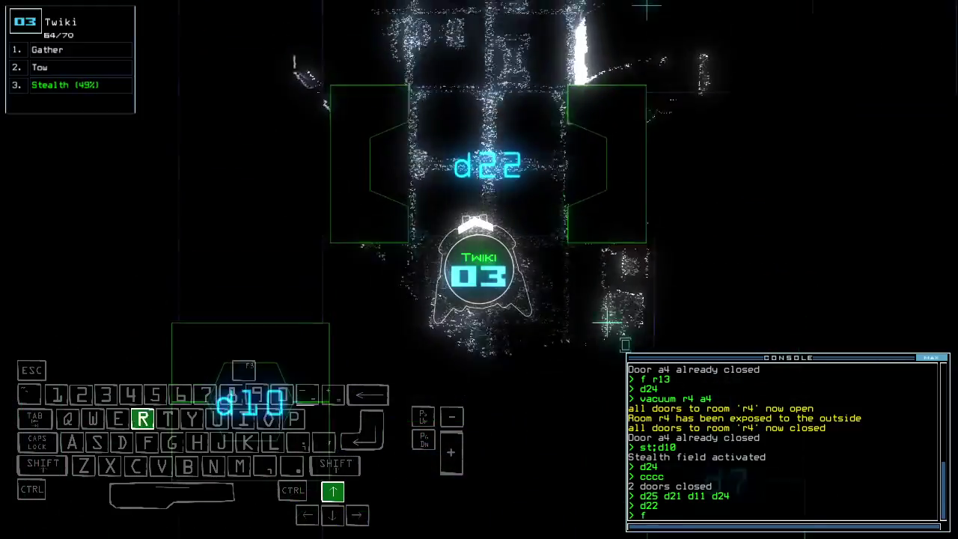
text(f r6)
key(Return)
key(Up)
key(Up)
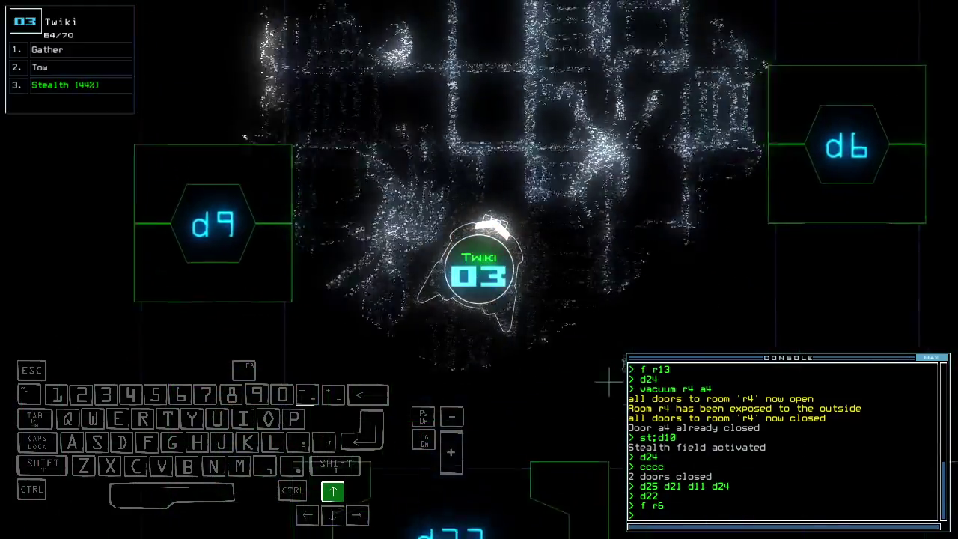
key(Up)
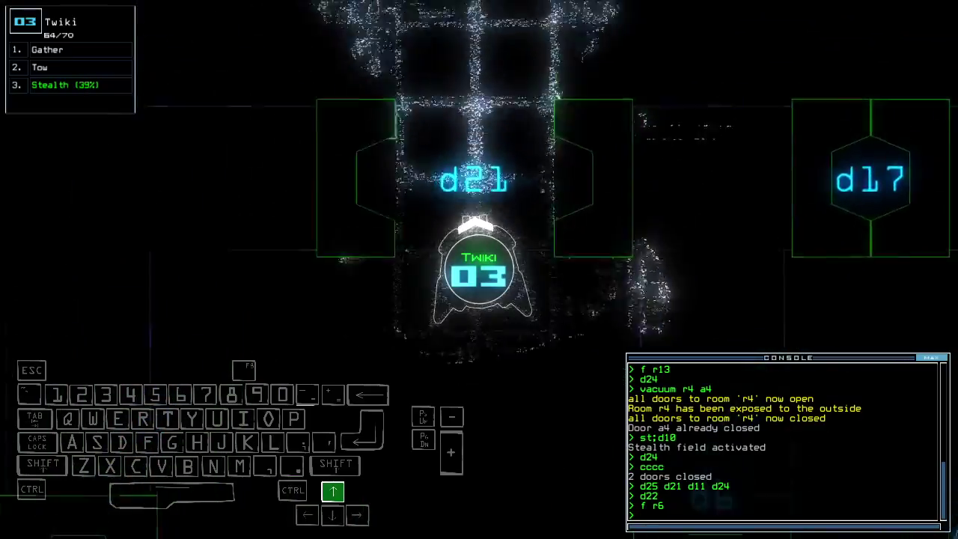
key(Right)
key(Right)
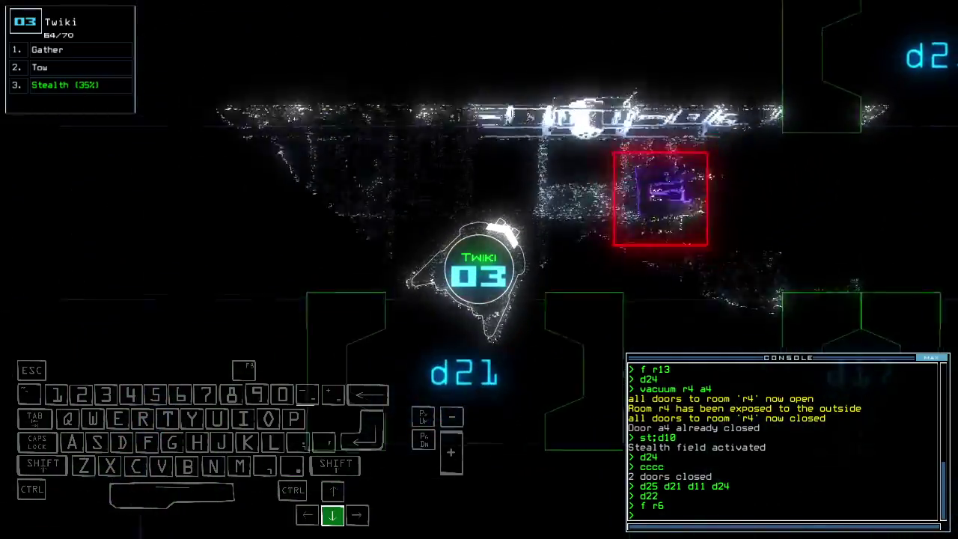
key(Down)
key(Down)
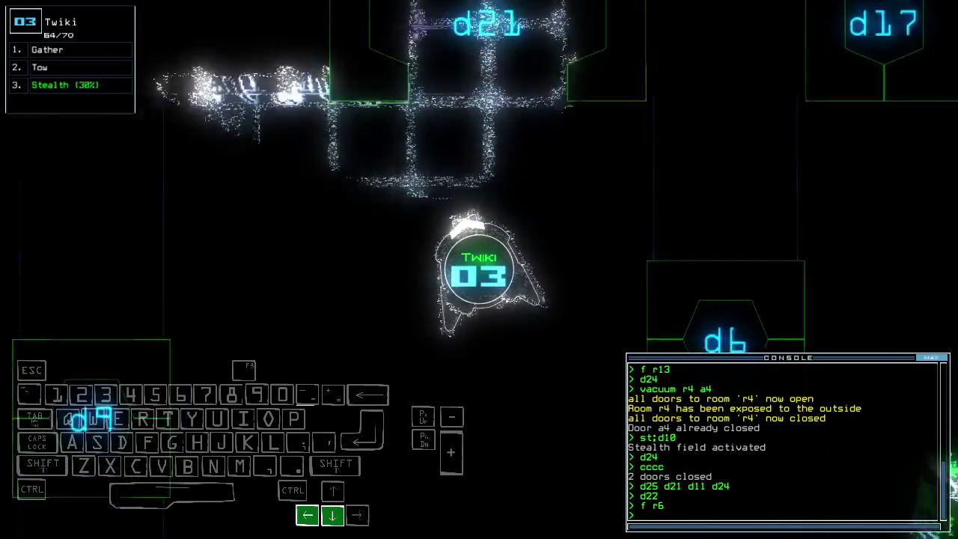
Toggle doors d25 and d21, back Twiki toward d22, and drop its stealth
key(space)
text(d25 d21)
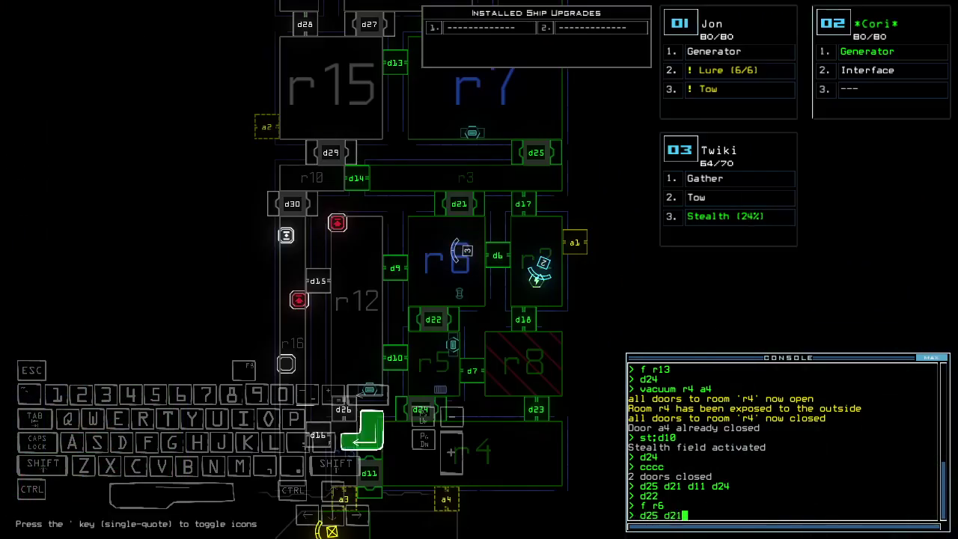
key(Return)
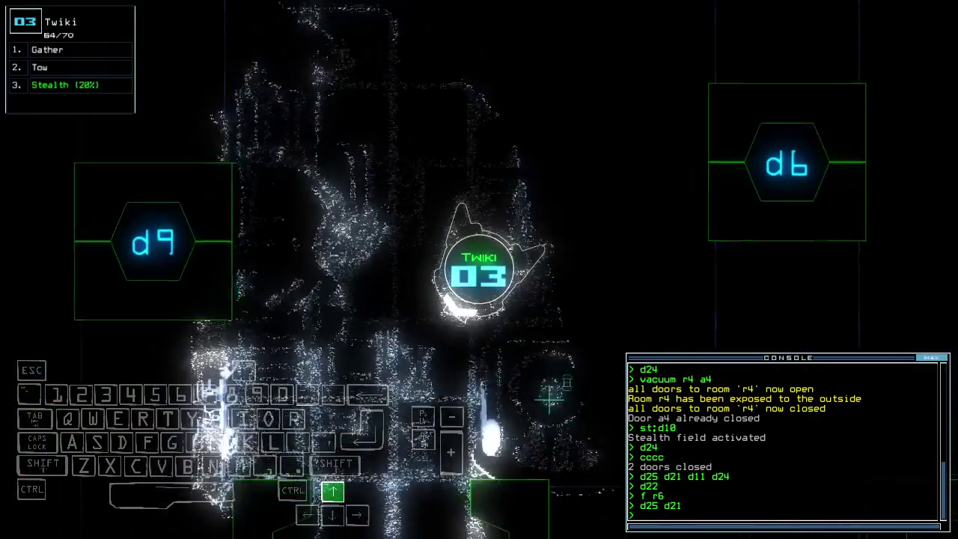
key(Up)
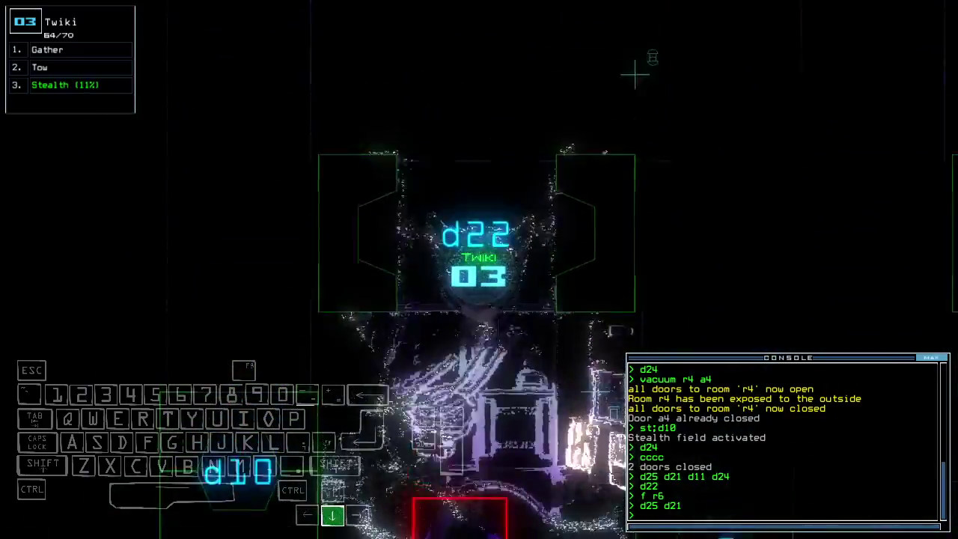
key(Down)
text(st)
key(Return)
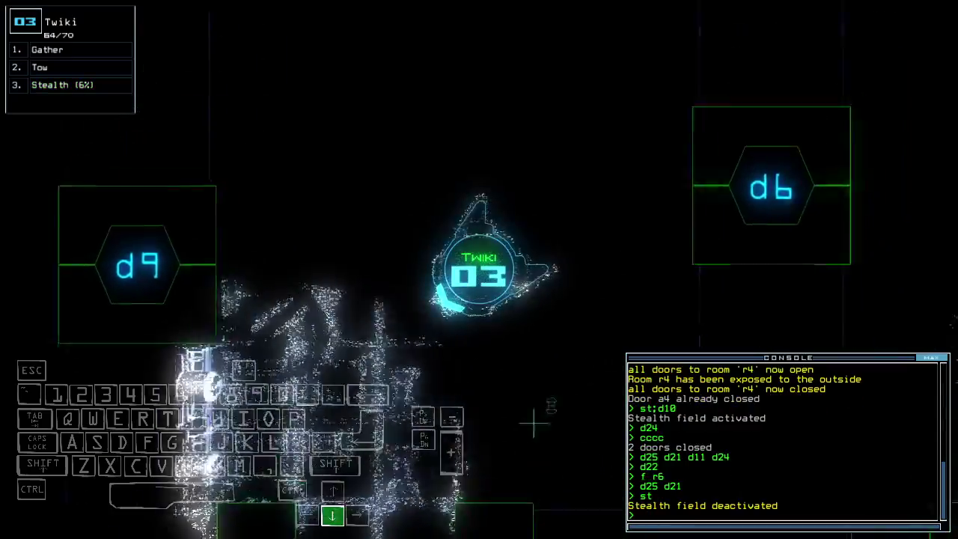
text(d6)
Open doors d6 and d21, reverse Twiki alongside Cori, and close the surrounding doors
key(Return)
text(d2)
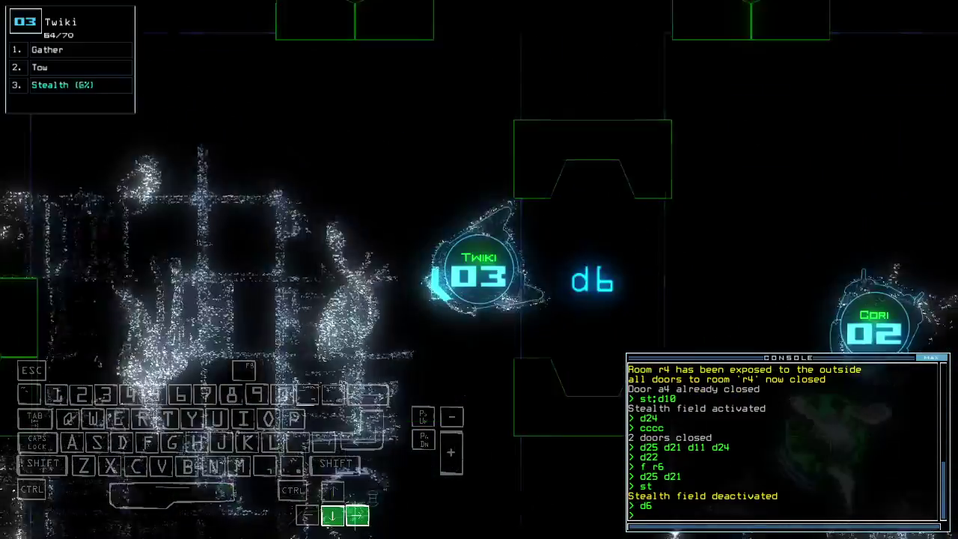
key(Return)
text(1)
key(Return)
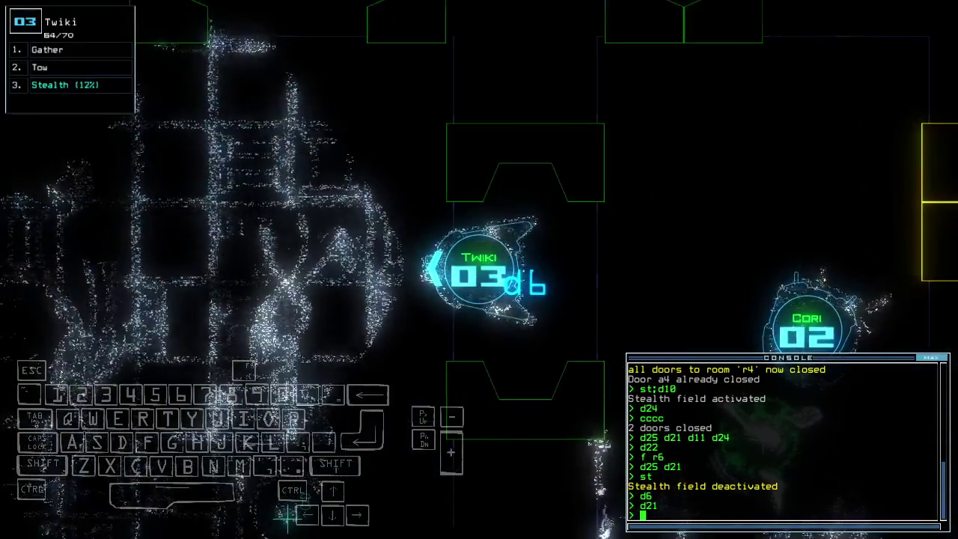
key(Down)
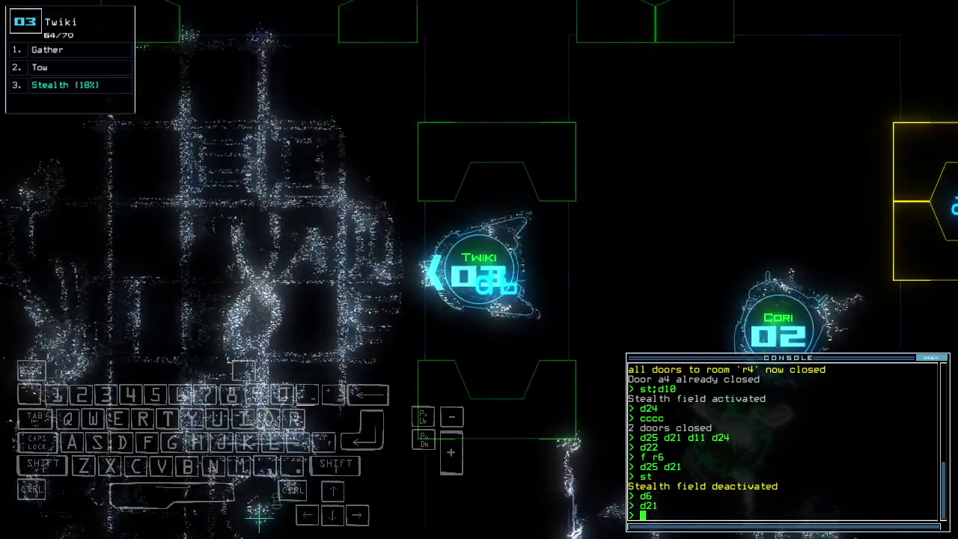
key(Down)
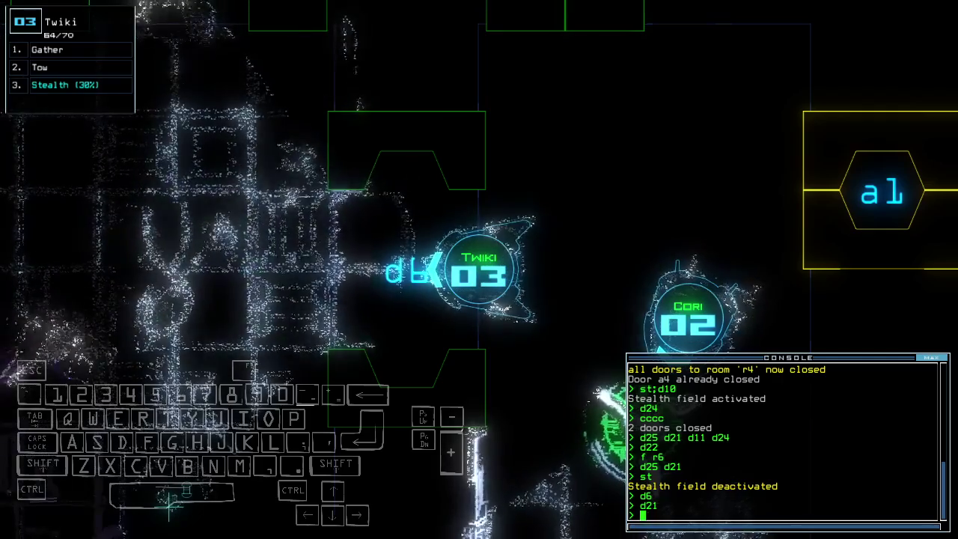
key(Down)
text(cccc)
key(Return)
key(space)
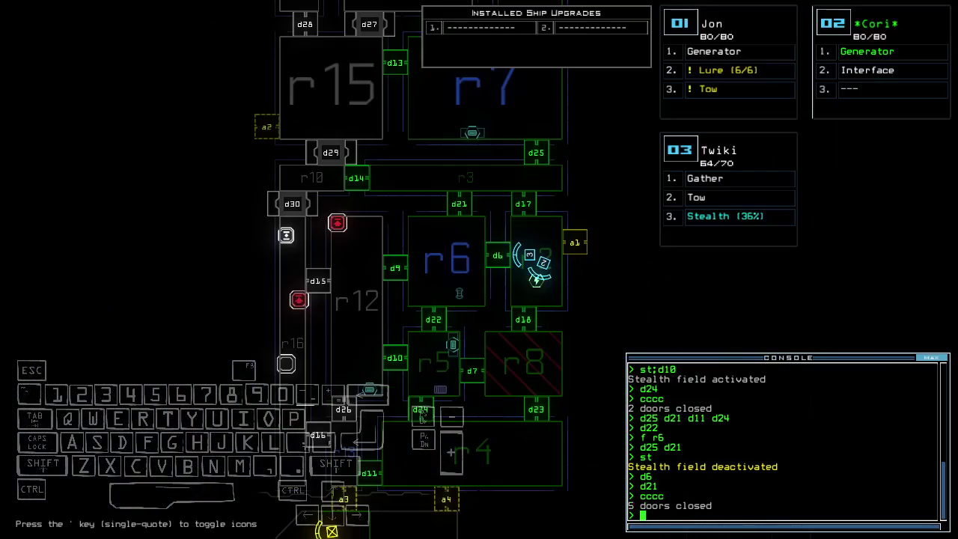
text(d)
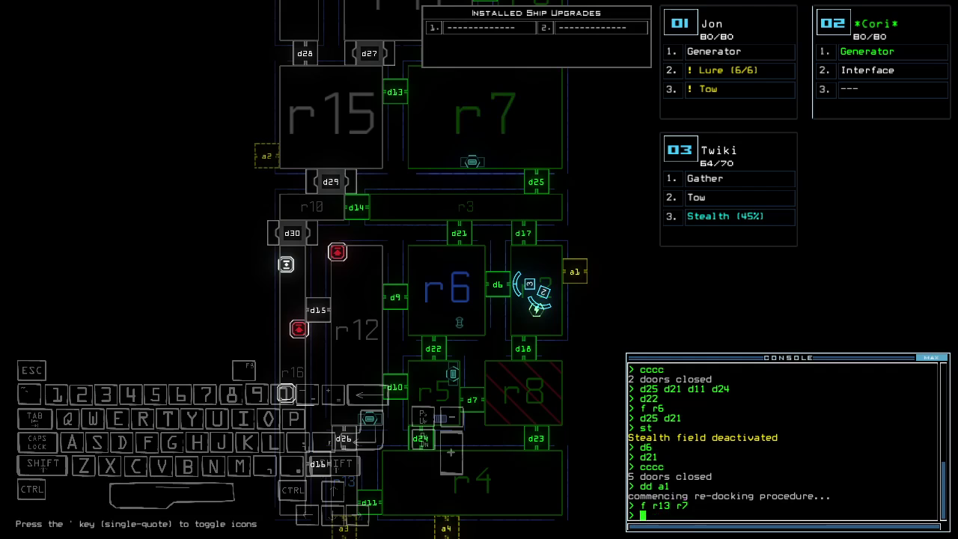
Open all doors into room r1 and drive Cori back toward the ship
key(Down)
key(Up)
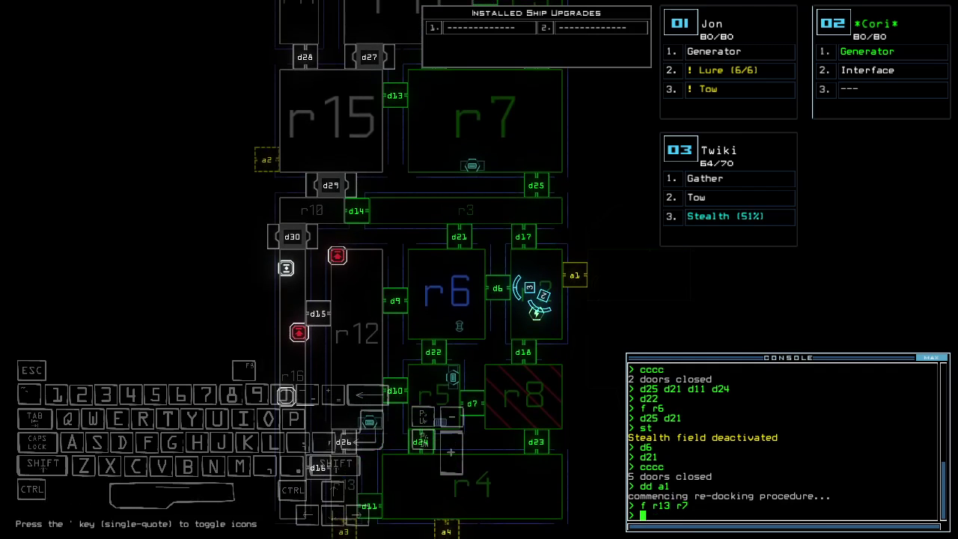
text(2)
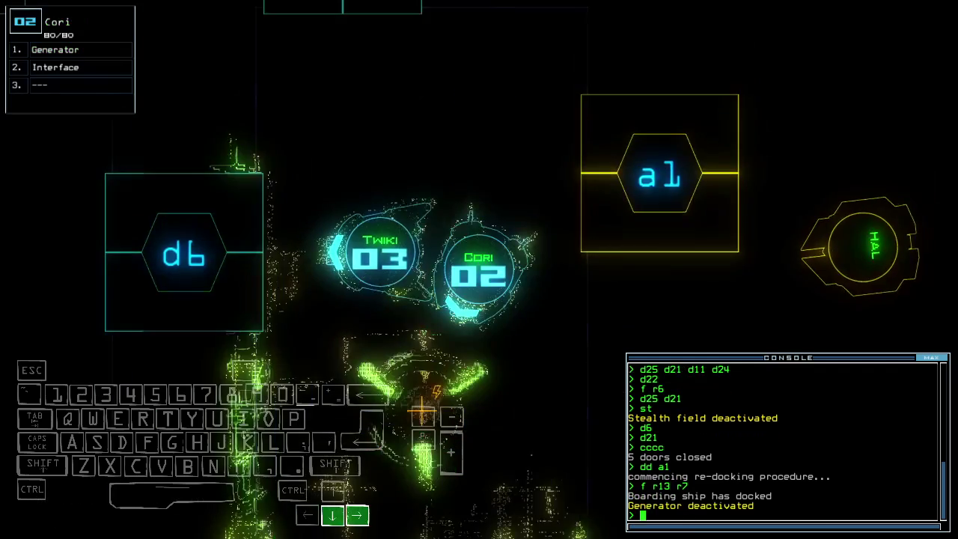
text(arr)
key(Return)
key(Down)
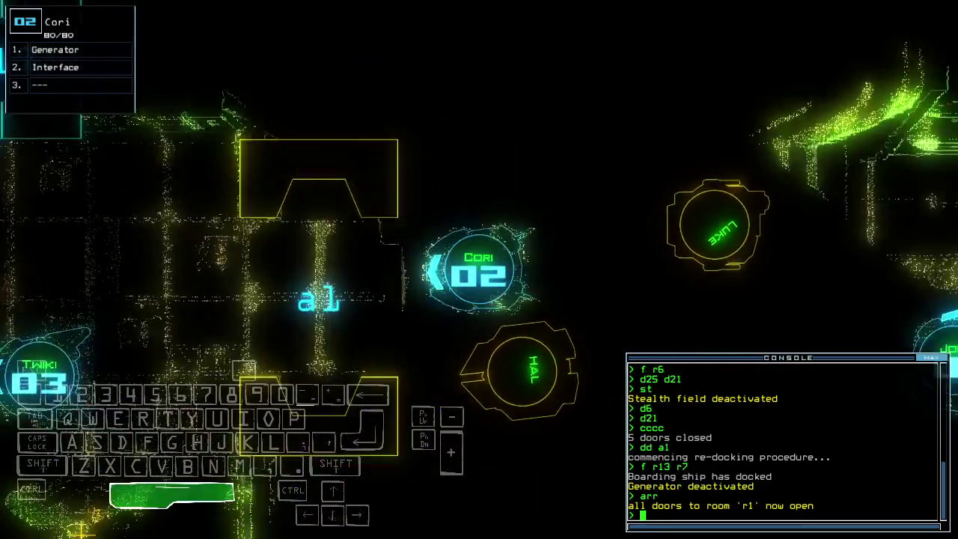
text(2dd a)
Re-dock the ship at airlock a5, reopen room r1's doors, and drive Cori forward
key(Up)
text(5)
key(Return)
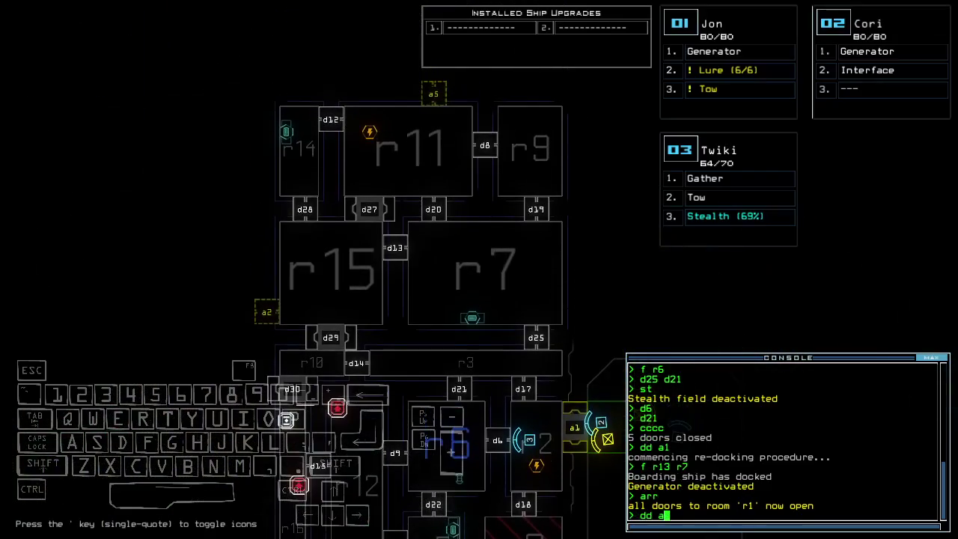
key(Down)
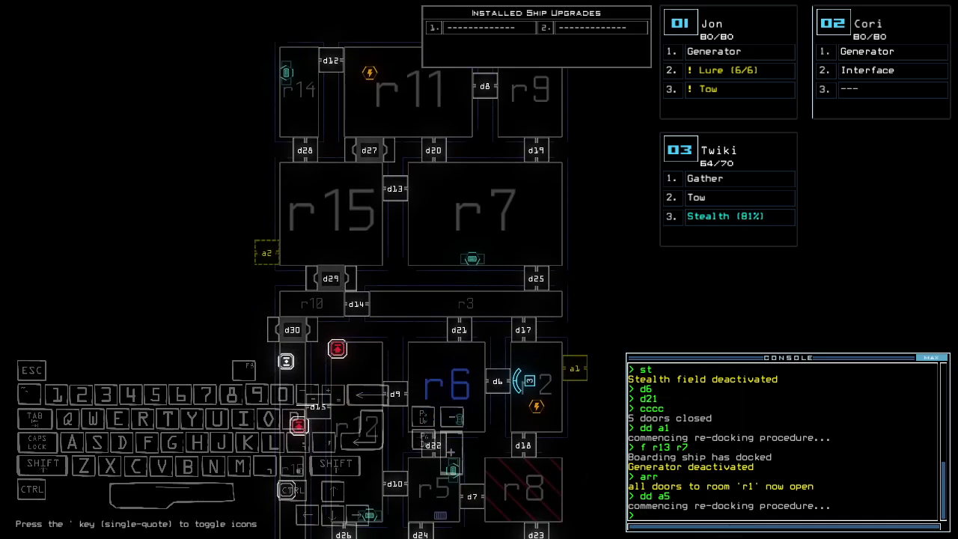
key(Up)
text(arr)
key(Return)
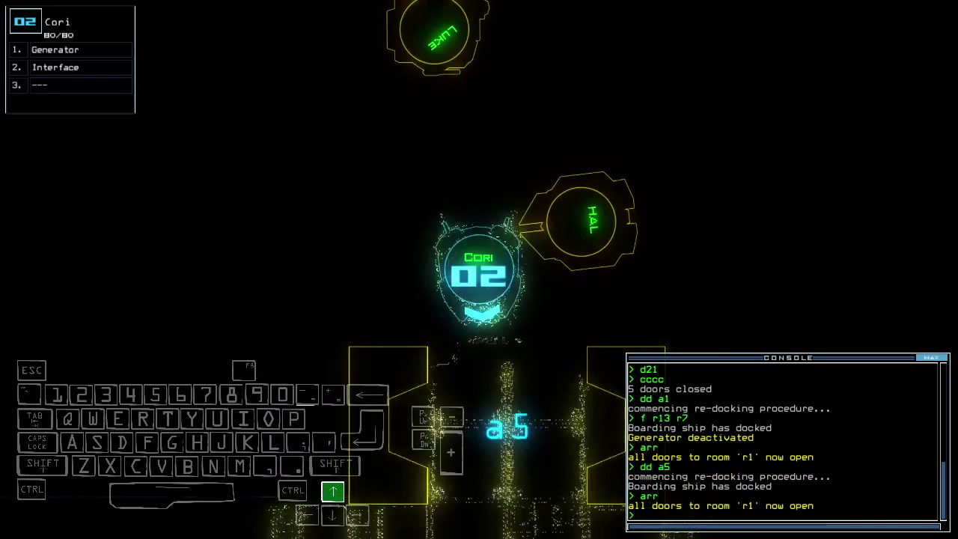
key(Up)
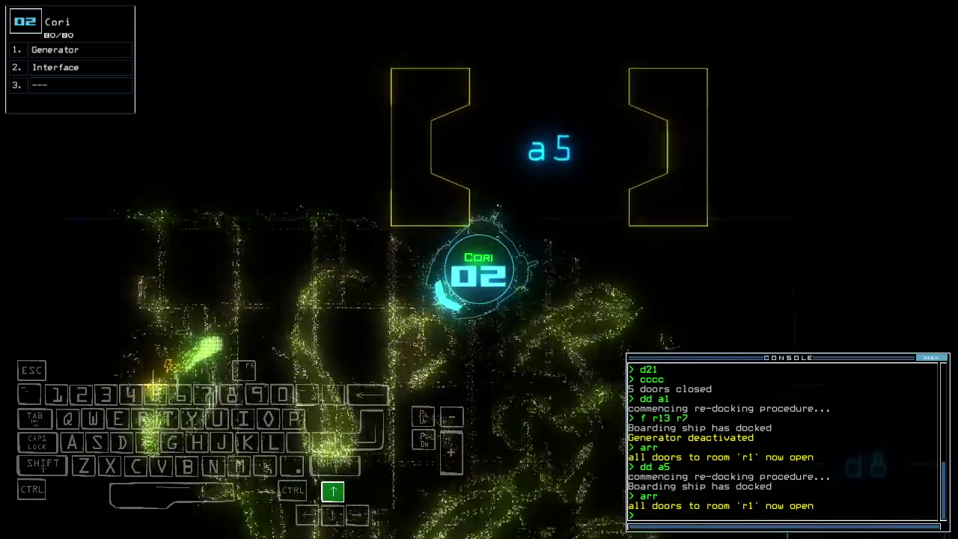
text(generator)
Activate the generator, irradiate r15 through airlock a2, then open a2, d29 and d14
key(Return)
key(space)
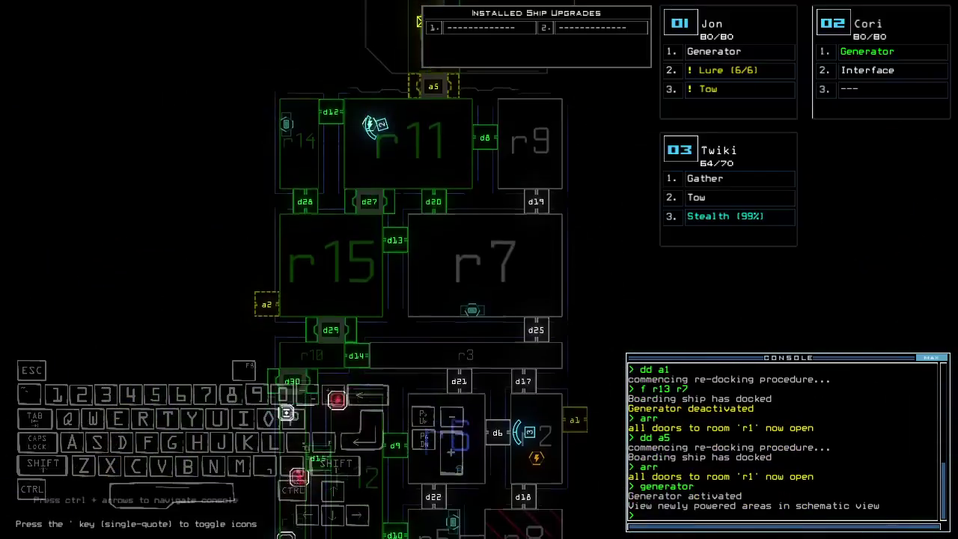
text(irradiate r15 a2)
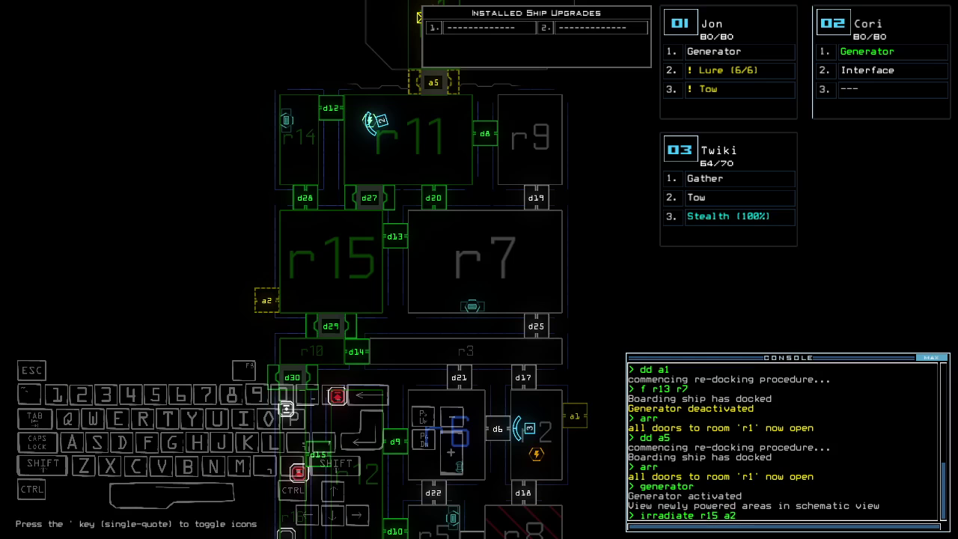
key(Return)
key(Down)
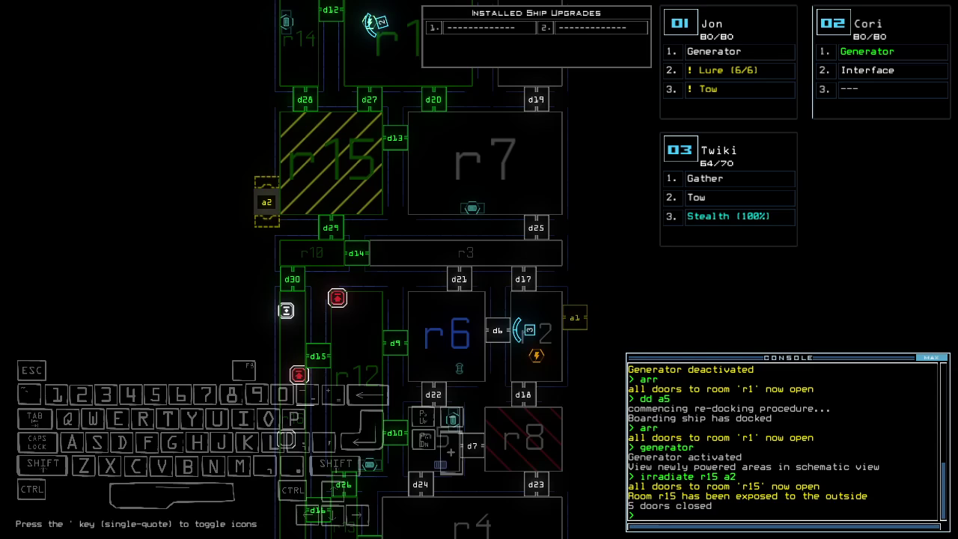
text(a2 d29)
key(Return)
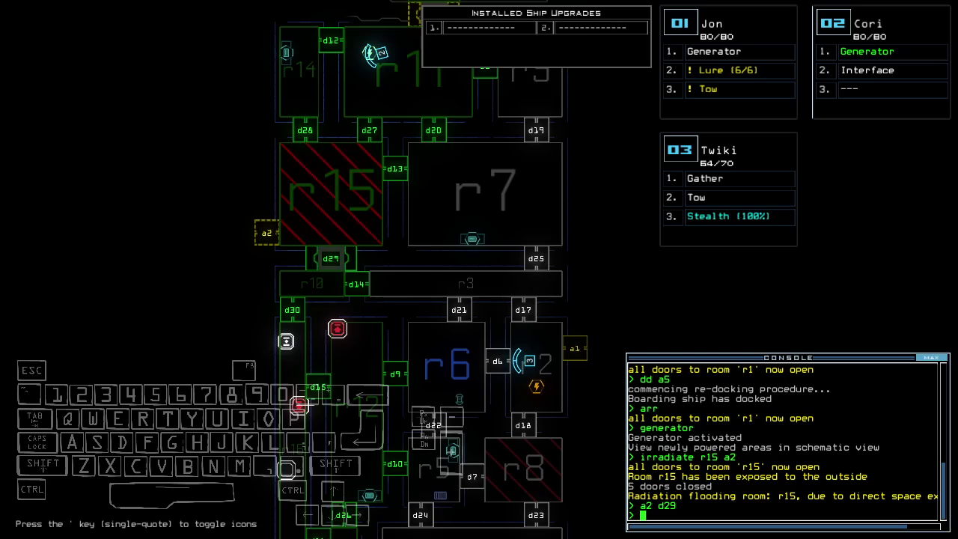
text(d29 d14)
key(Return)
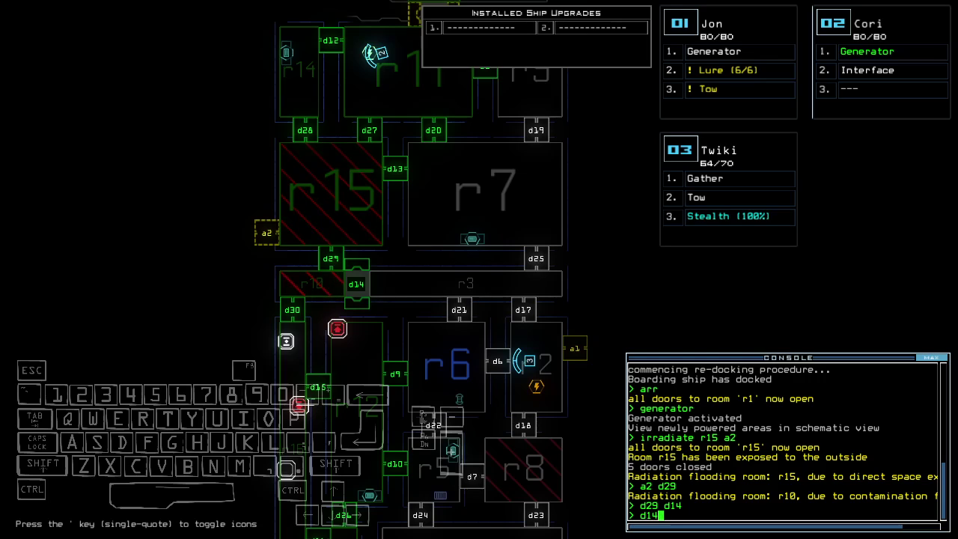
Close d14, bring Cori back, close room r1's doors, and re-dock at airlock a1
key(Return)
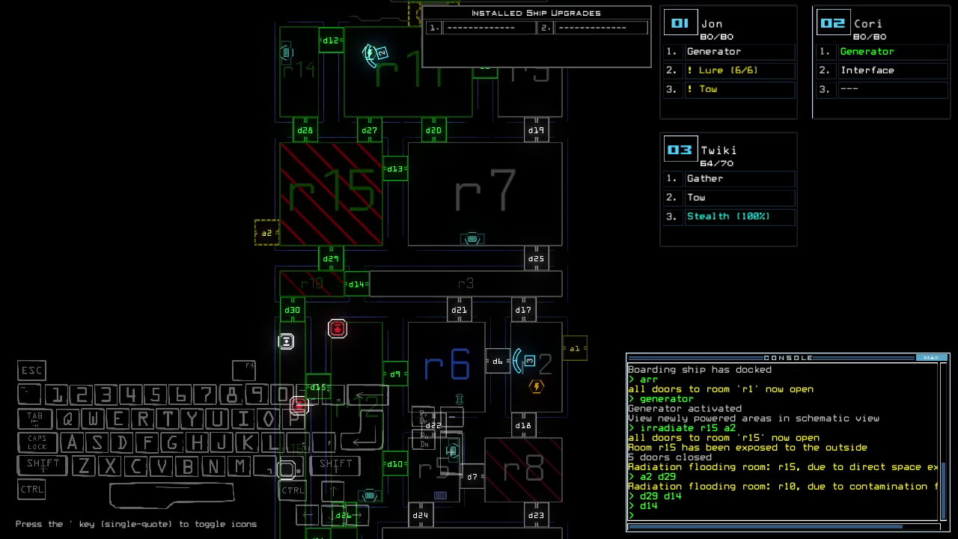
key(2)
key(Down)
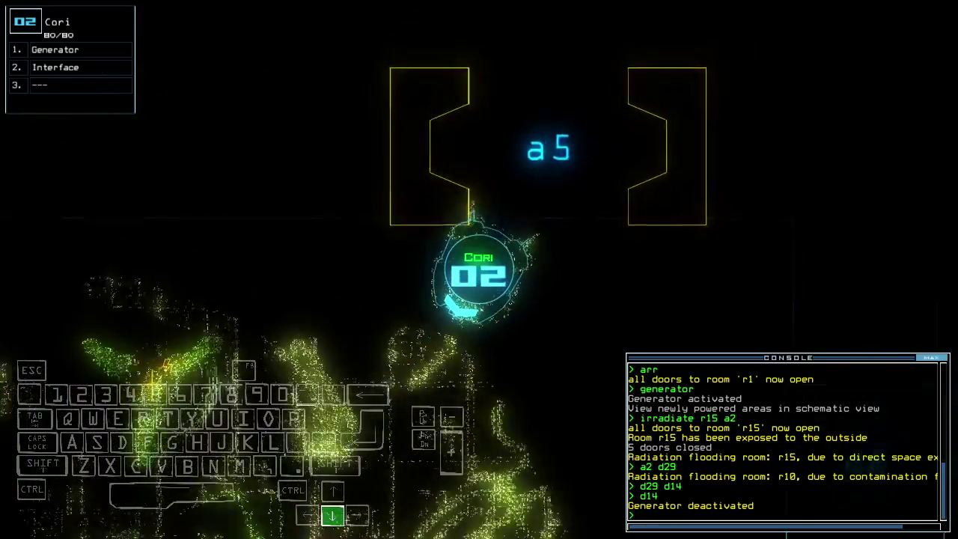
text(ra)
key(Return)
key(space)
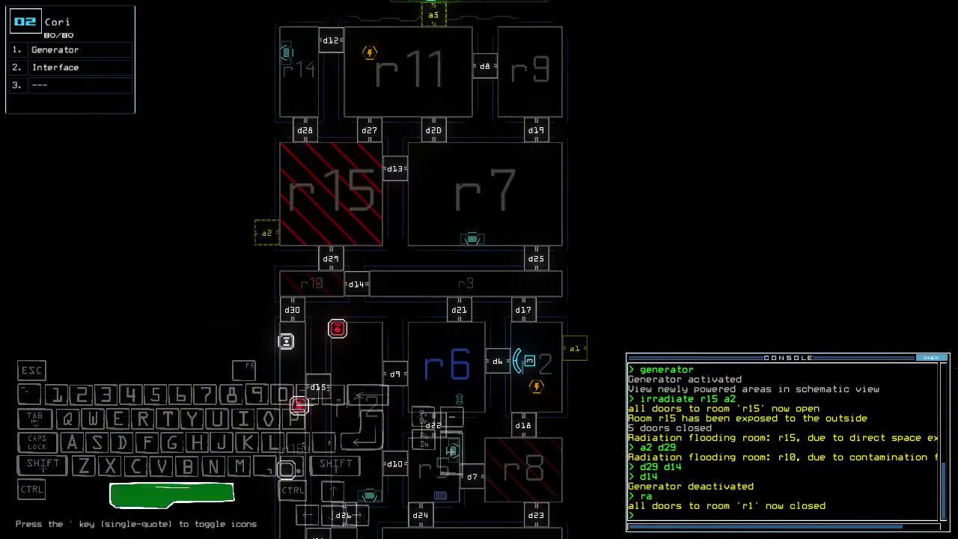
text(dd a1)
key(Return)
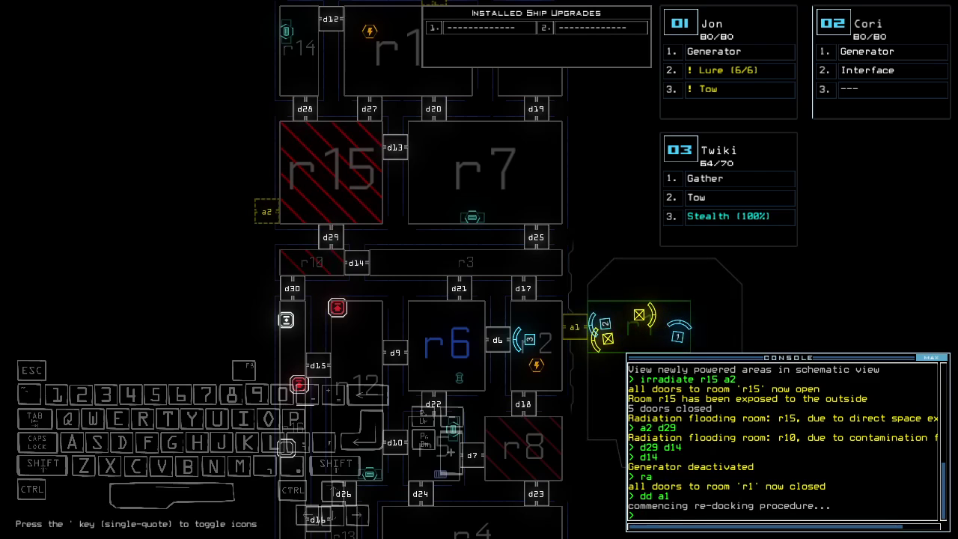
text(arr)
Reopen room r1's doors and steer Cori to activate the generator near a1
key(Return)
key(space)
key(Up)
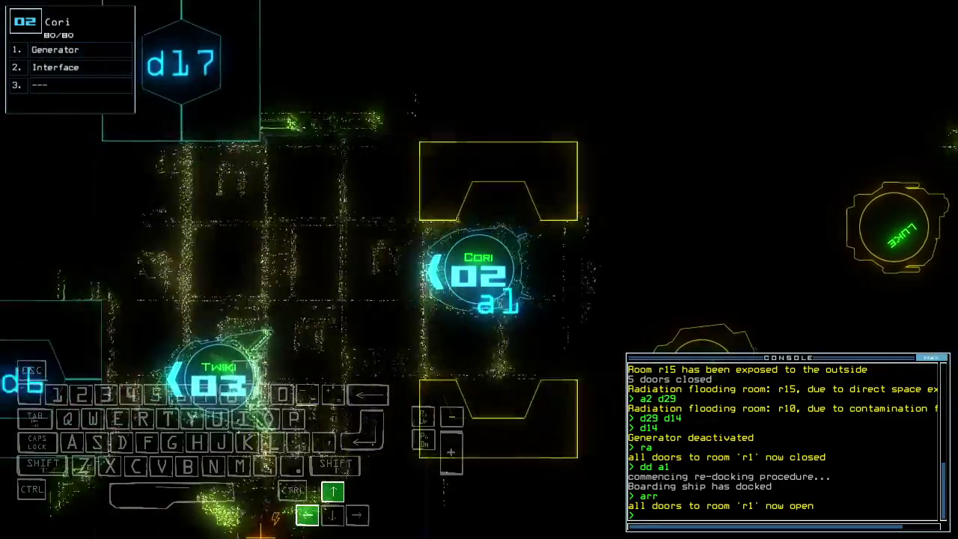
key(Left)
key(Up)
key(Up)
key(Up)
text(ge)
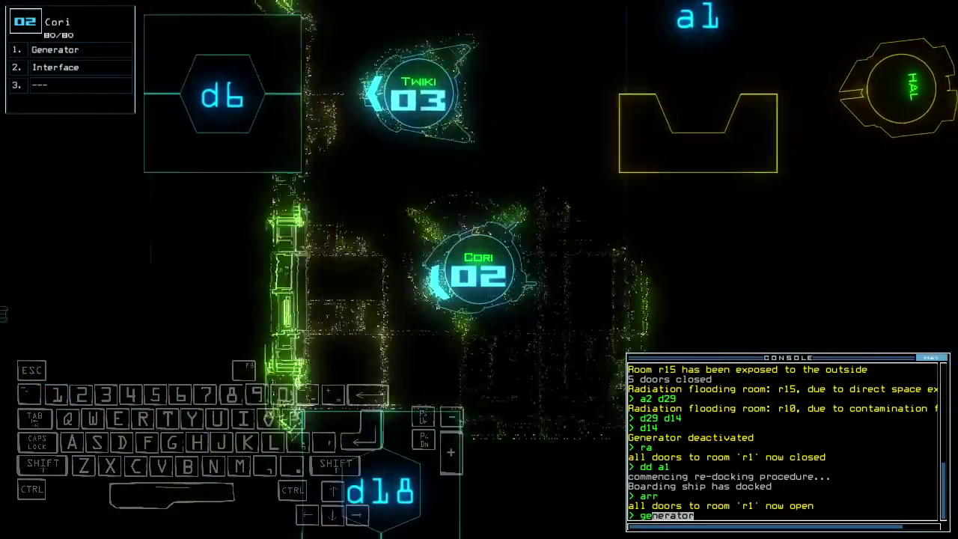
key(Tab)
key(Return)
Drive Twiki through doors d17 and d21 under stealth into the room below
key(space)
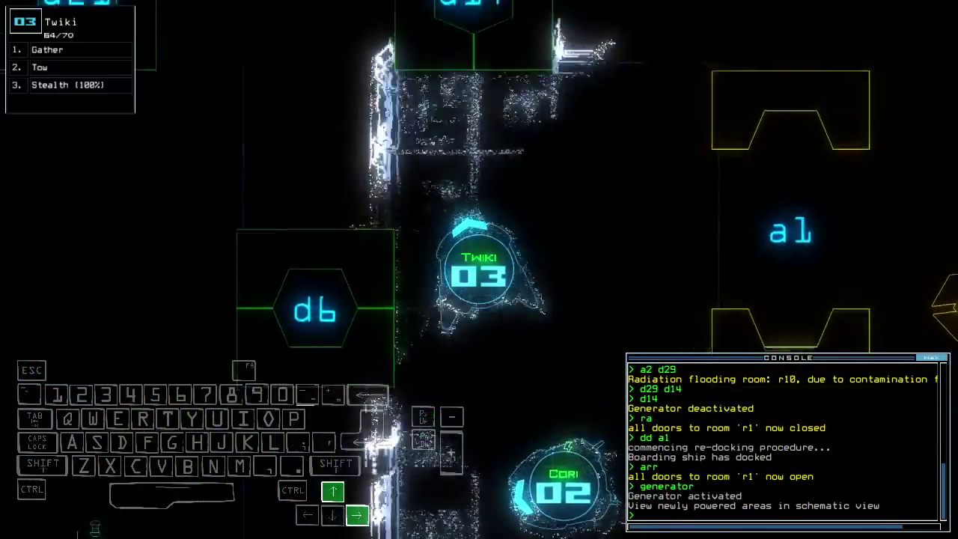
text(d17)
key(Return)
key(Up)
key(Up)
key(Up)
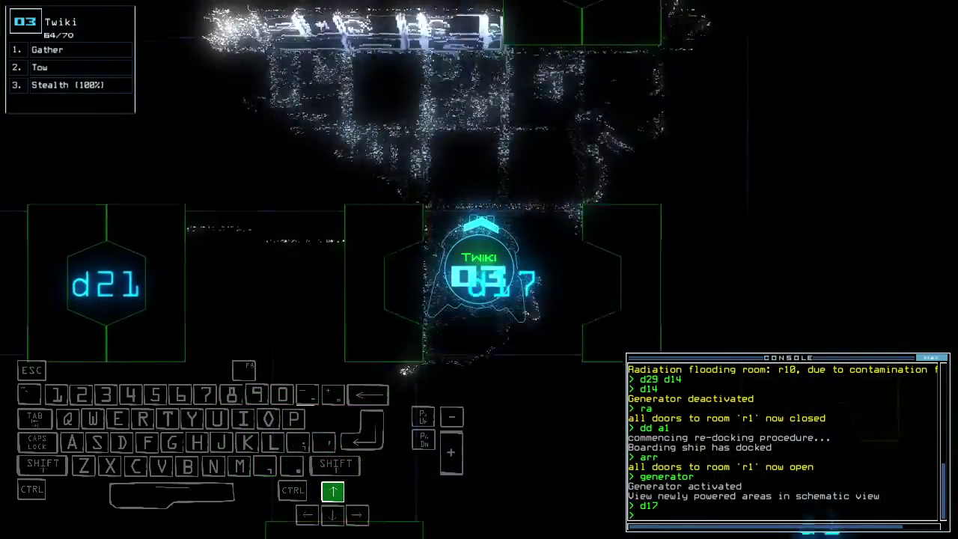
key(Left)
key(Left)
text(d21)
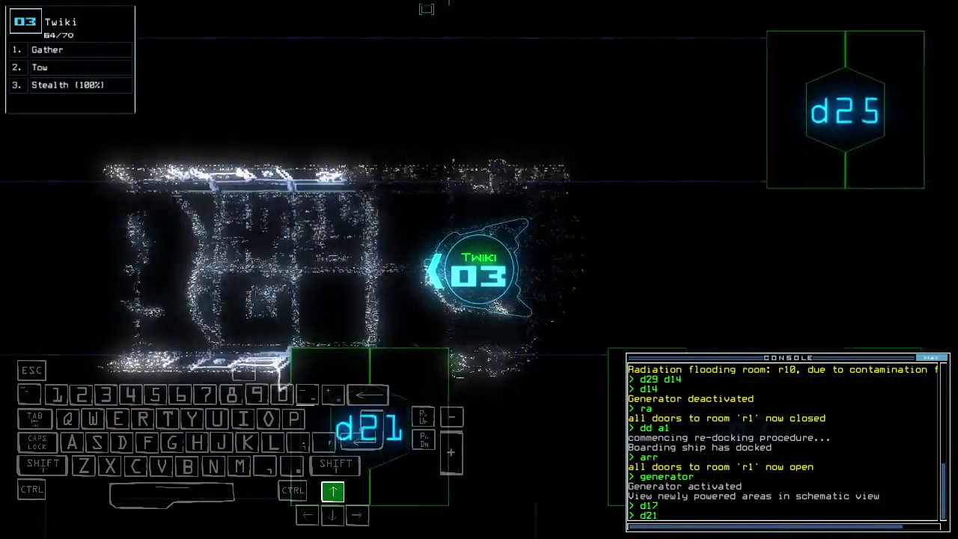
key(Return)
text(st)
key(Return)
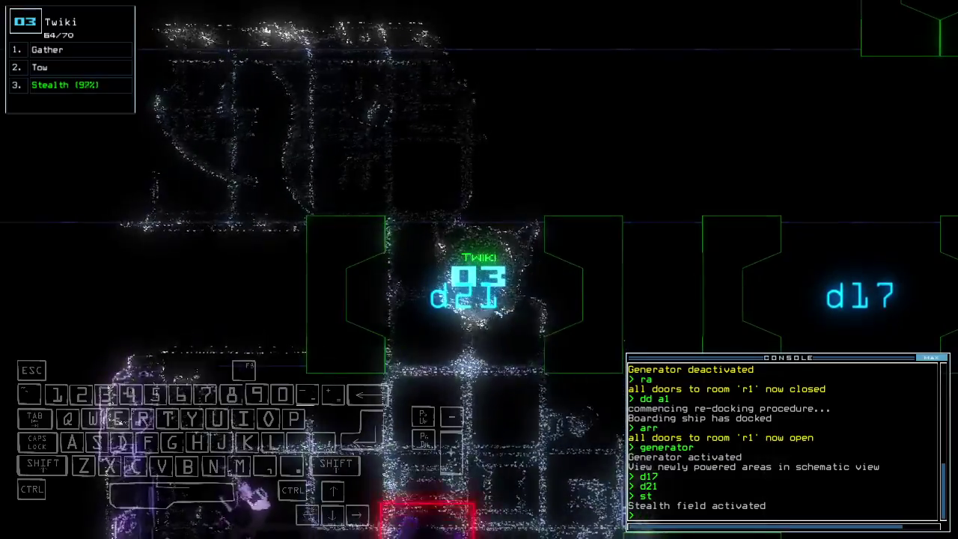
key(Down)
key(Down)
key(Down)
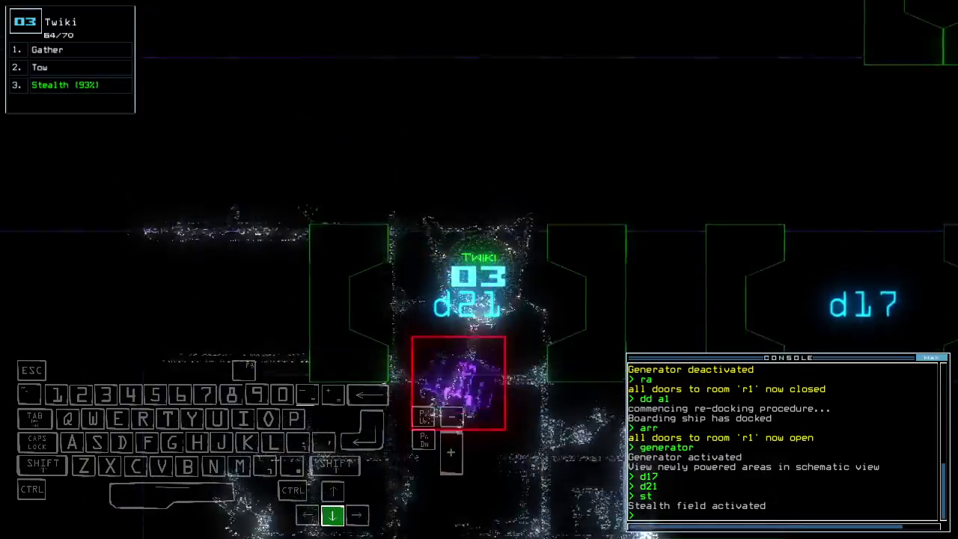
key(Down)
key(Down)
key(Down)
key(Down)
key(Down)
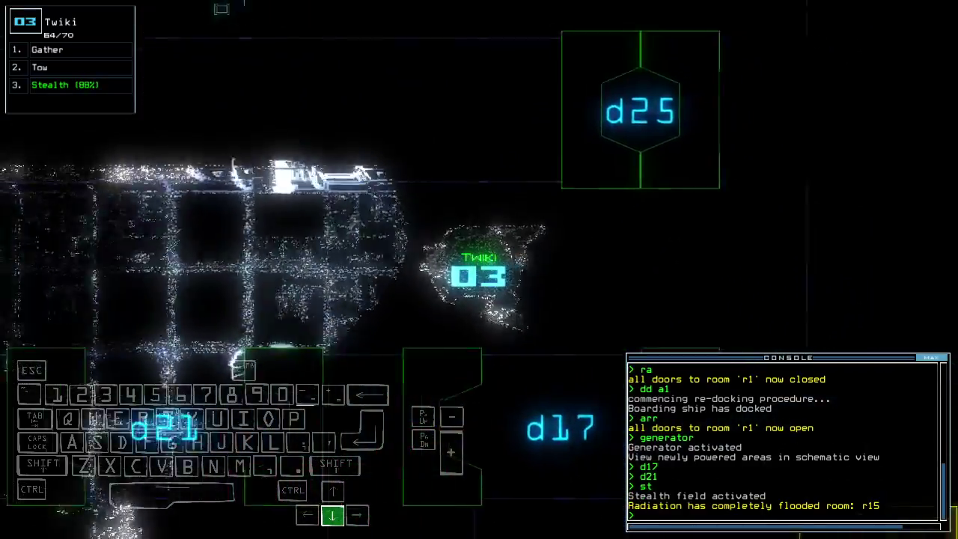
key(Down)
key(Down)
key(Down)
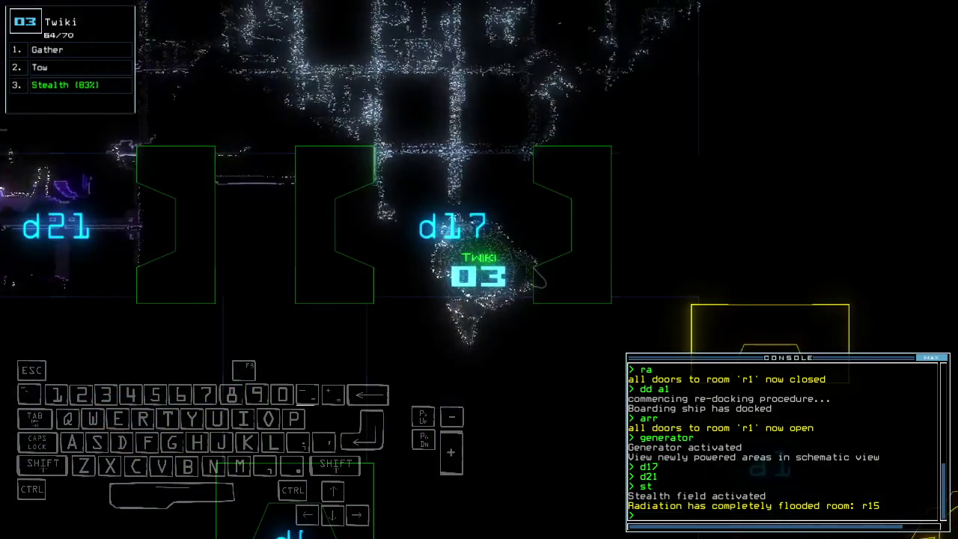
text(st)
Drop Twiki's stealth, close the nearby doors, and drive it down toward d6
key(Return)
key(space)
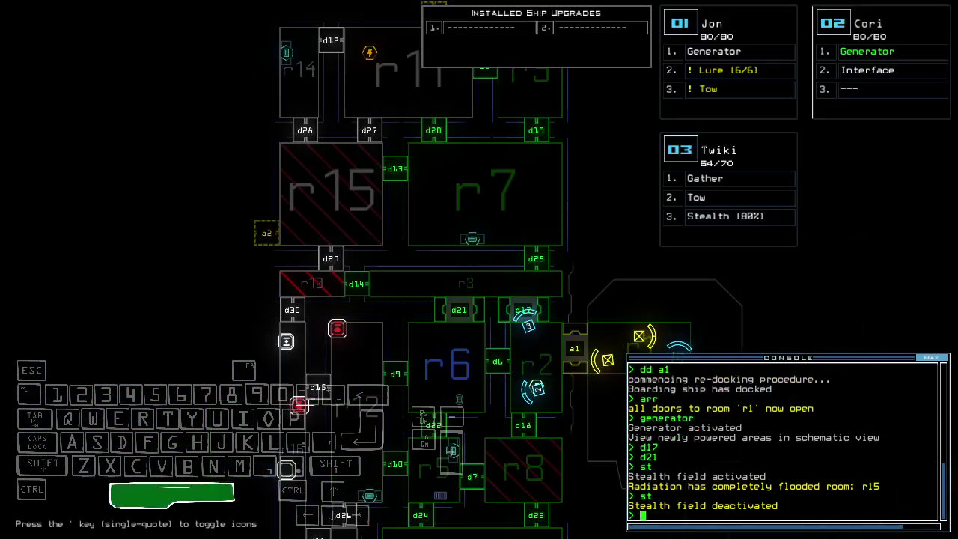
key(space)
key(Up)
text(cccc)
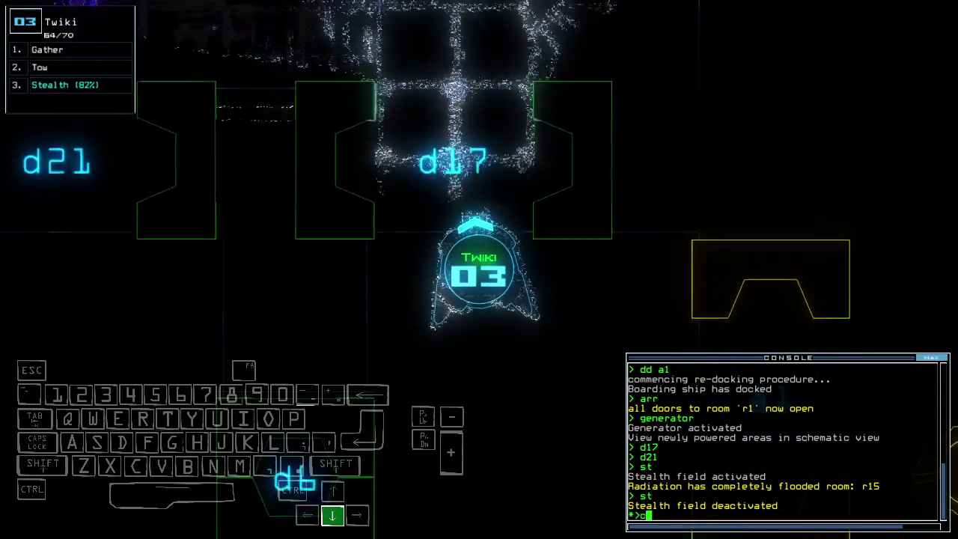
key(Return)
key(Down)
key(Down)
key(Down)
key(space)
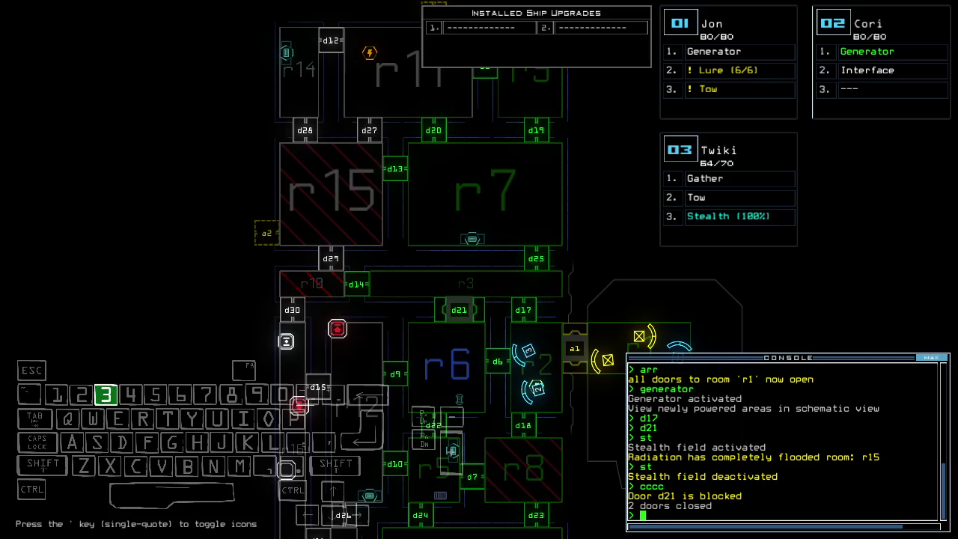
key(space)
text(d6)
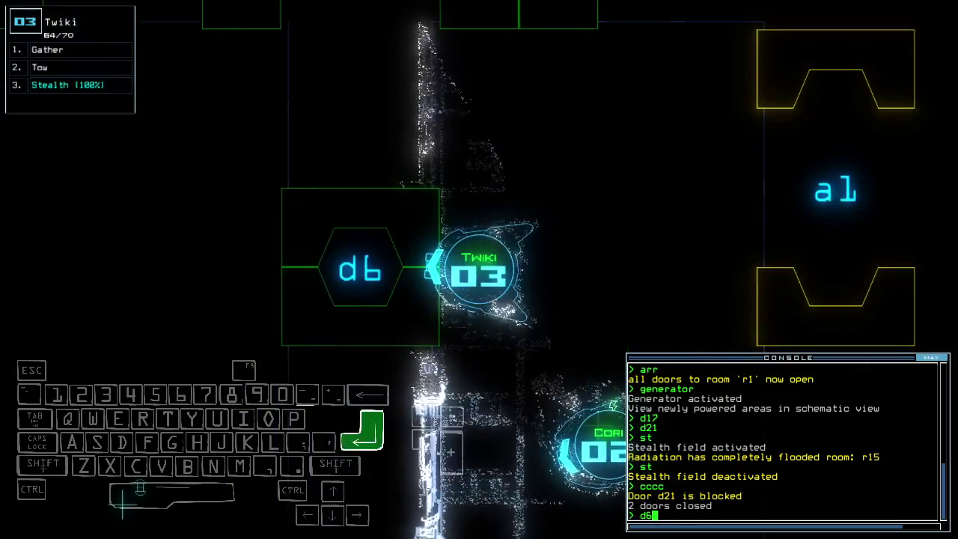
Open door d6, then close all doors again
key(Return)
text(c)
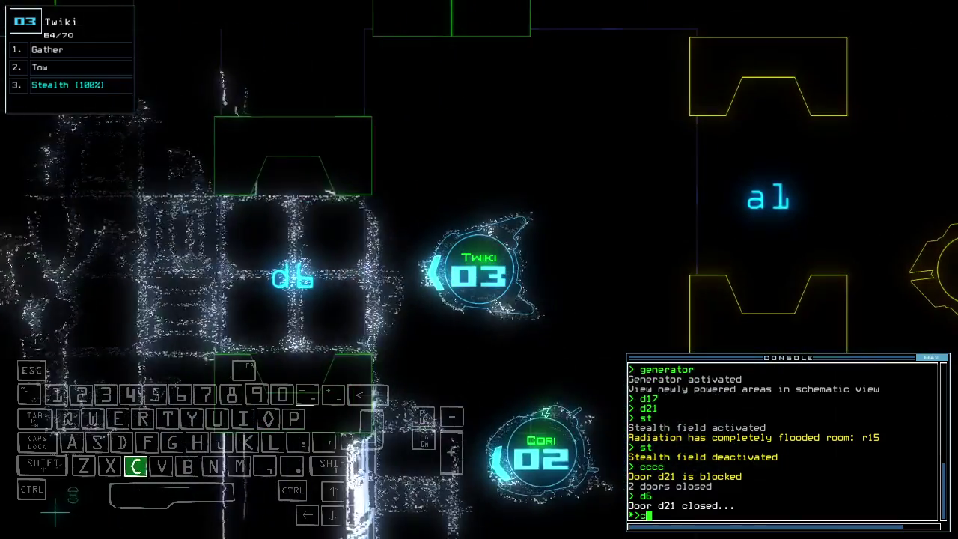
text(ccc)
key(Return)
key(space)
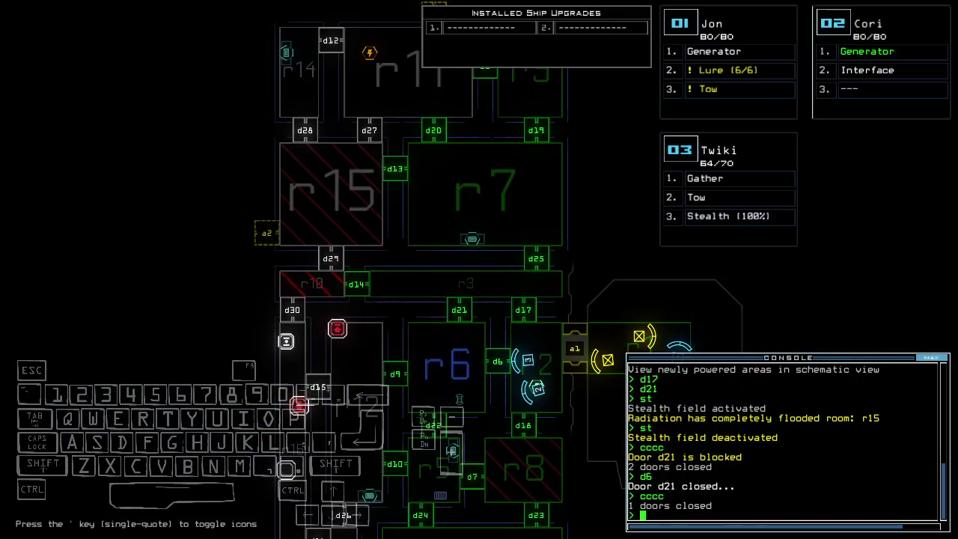
key(space)
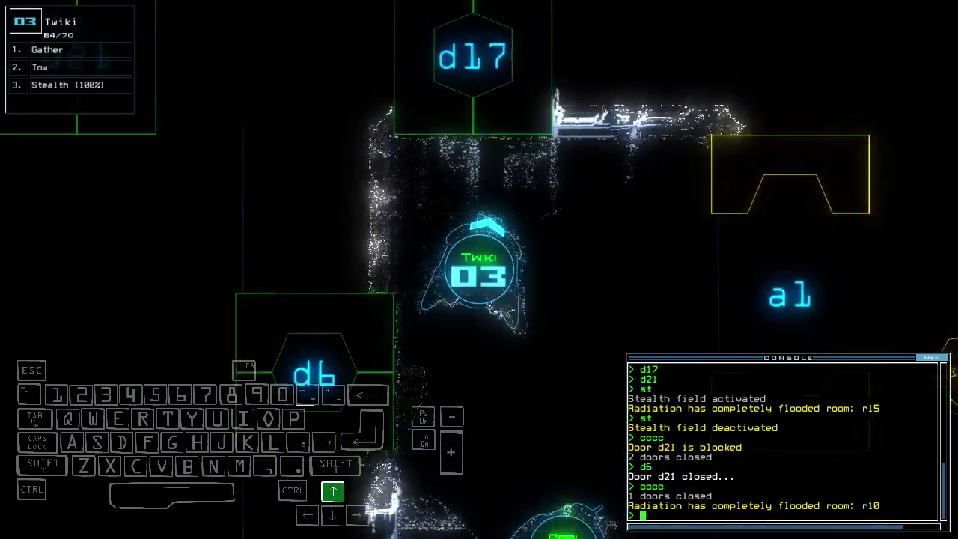
text(d17)
Drive Twiki through d17 toward d21, close all doors, and re-run d17
key(Return)
key(Up)
text(d21)
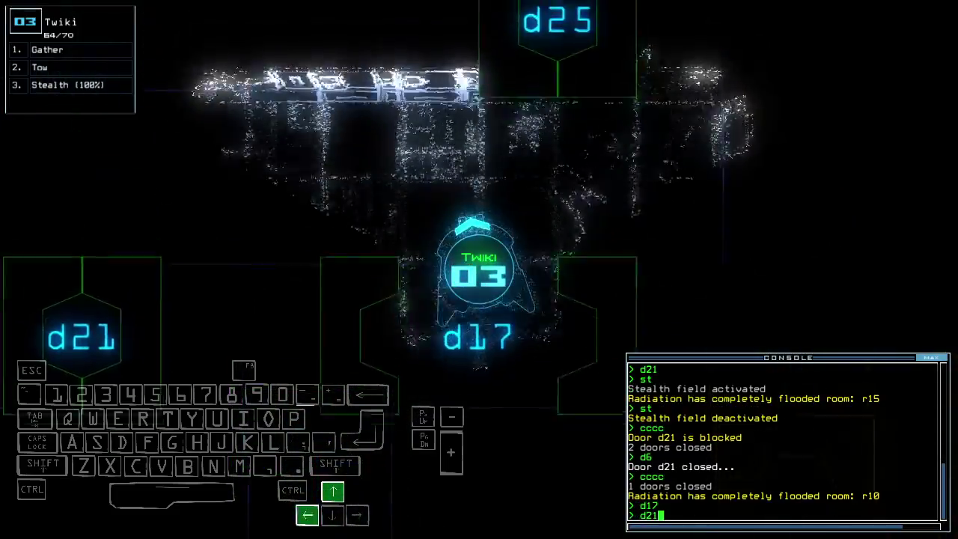
key(Return)
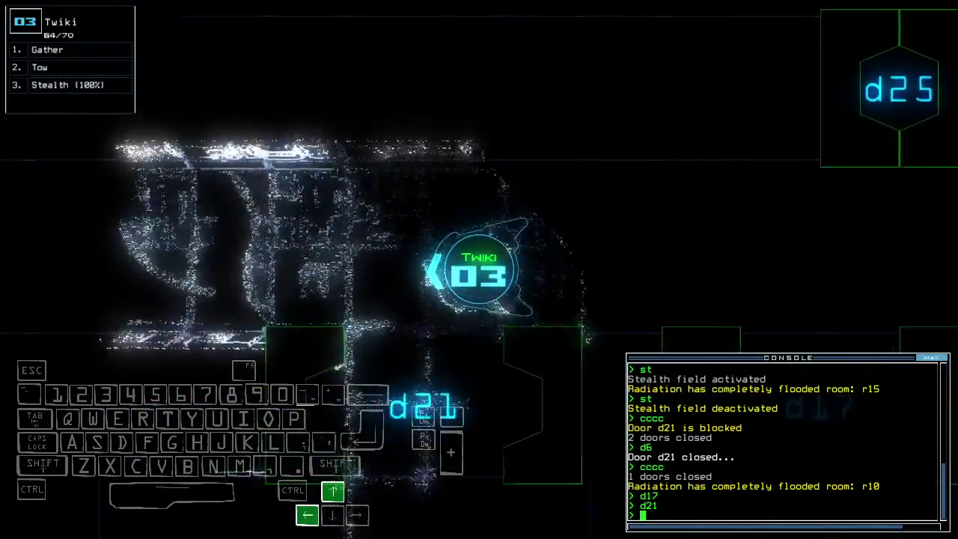
key(Up)
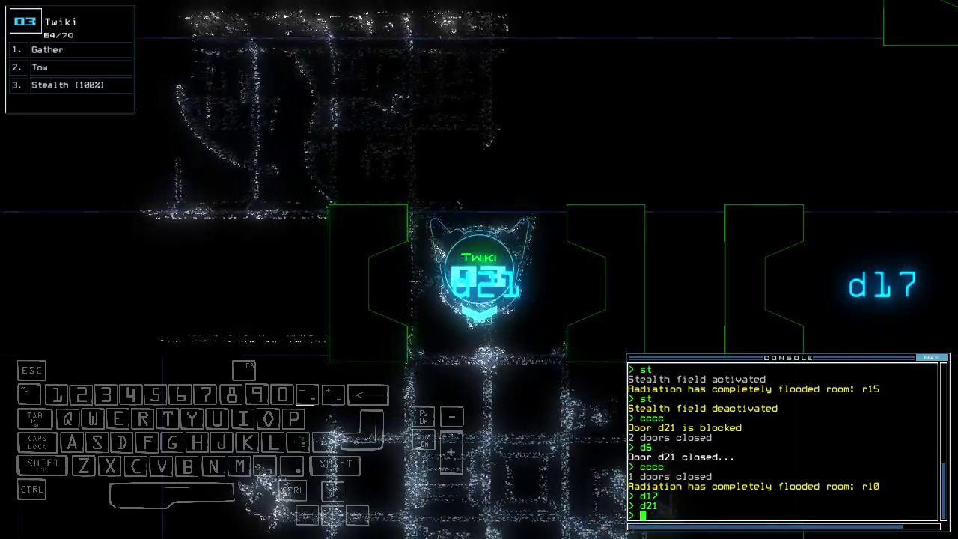
text(ccccc)
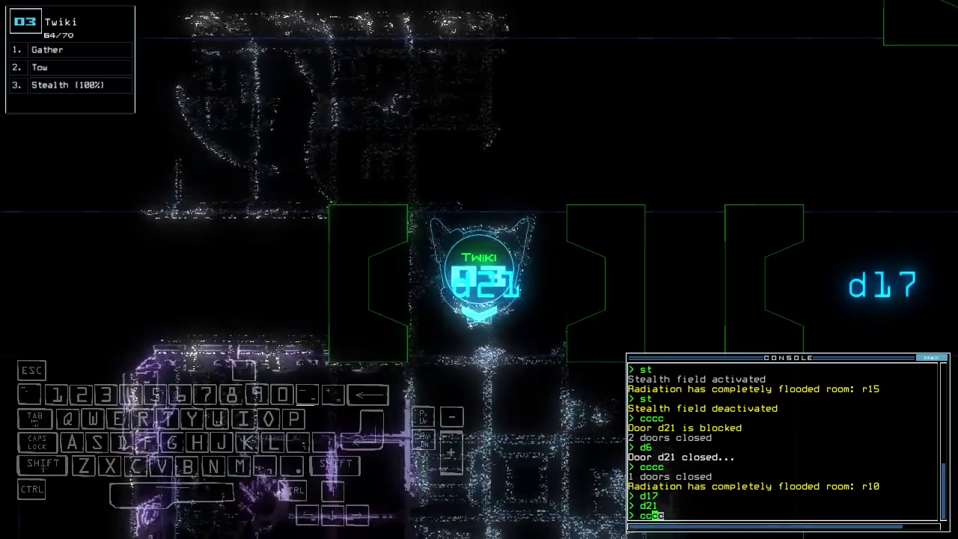
key(Down)
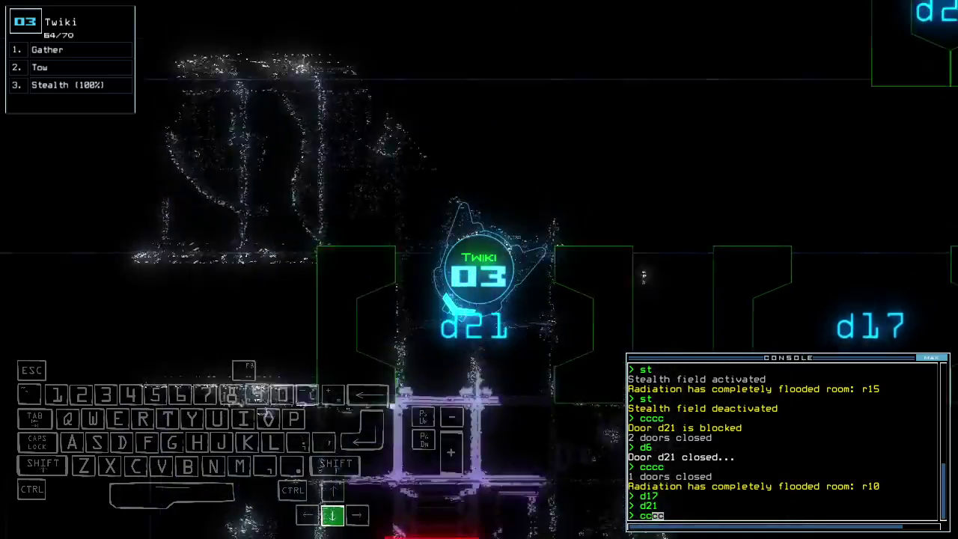
key(Return)
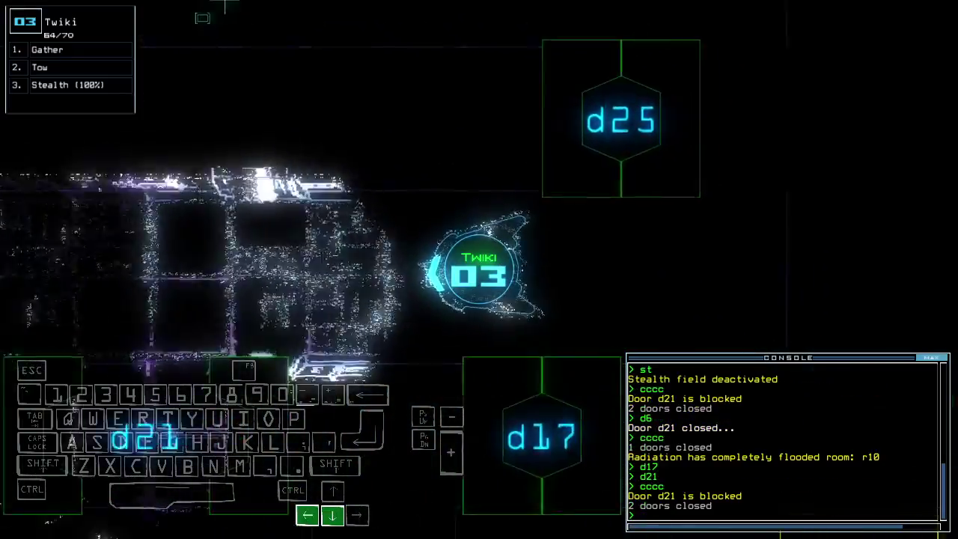
text( d17)
key(Return)
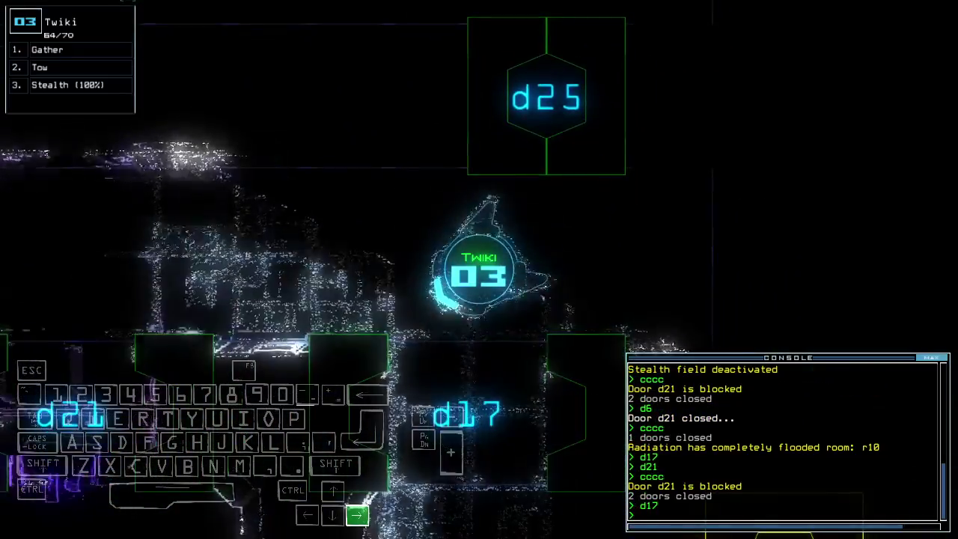
key(Down)
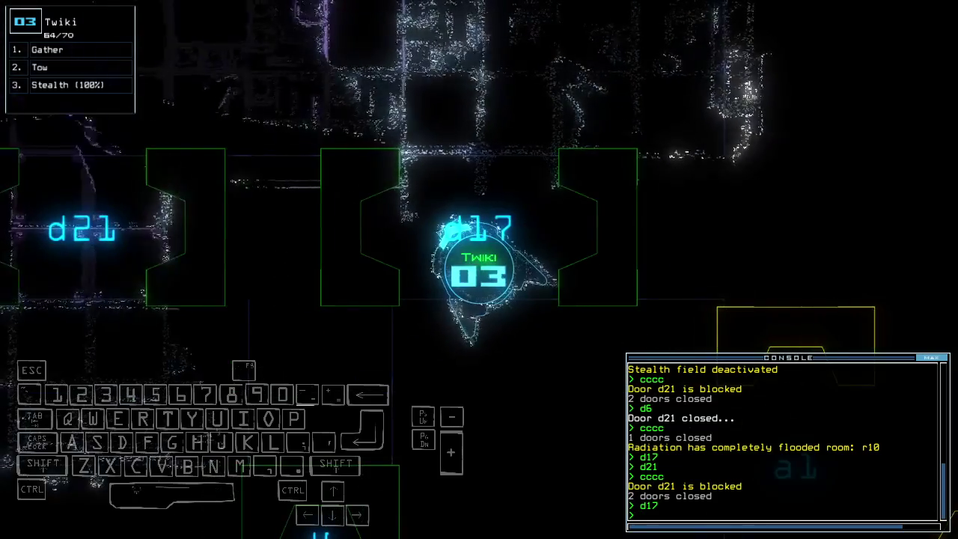
text(d17)
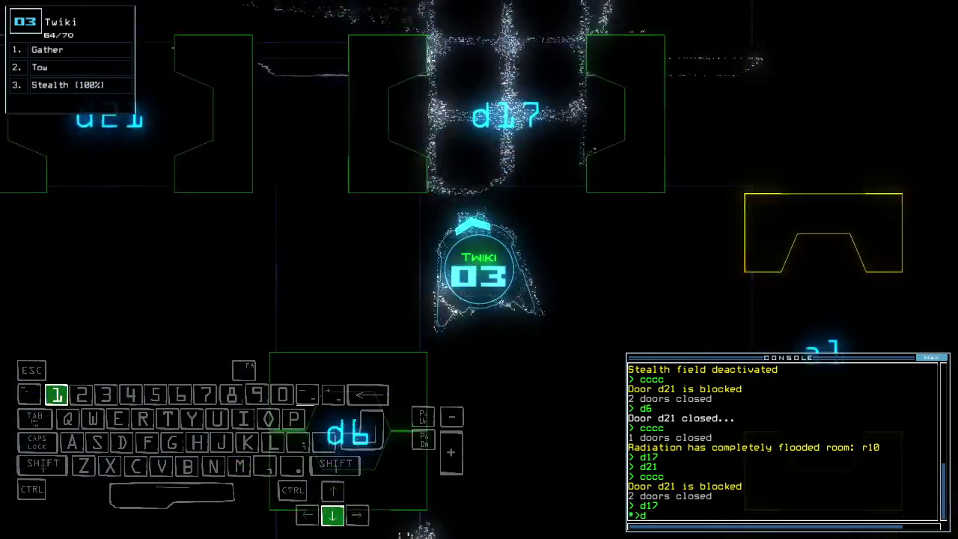
key(Return)
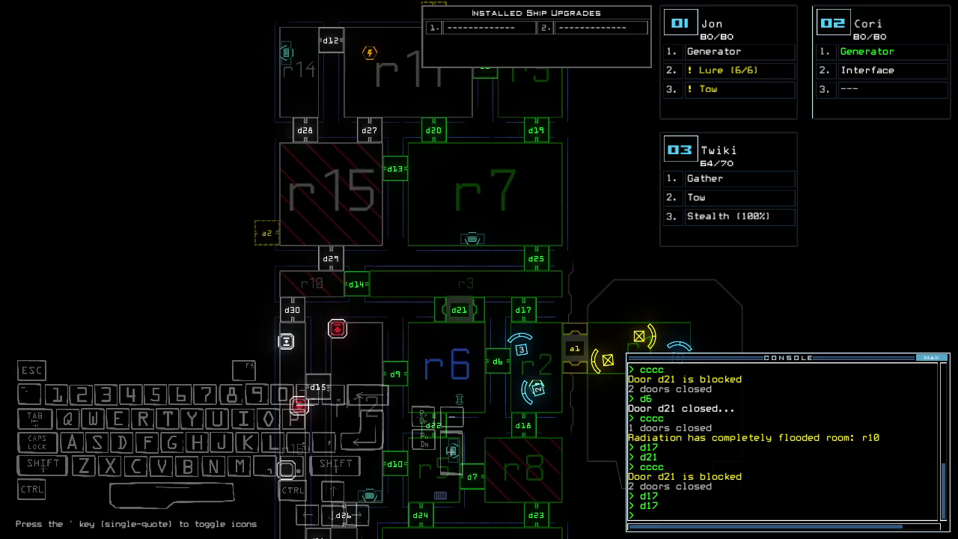
Switch to Cori and move it up to confirm door d21 closes
key(2)
key(Up)
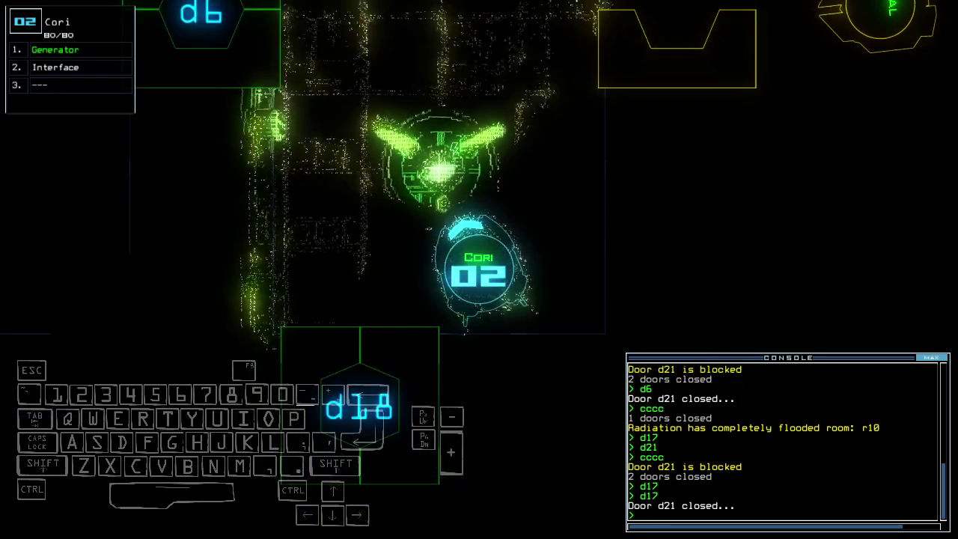
key(space)
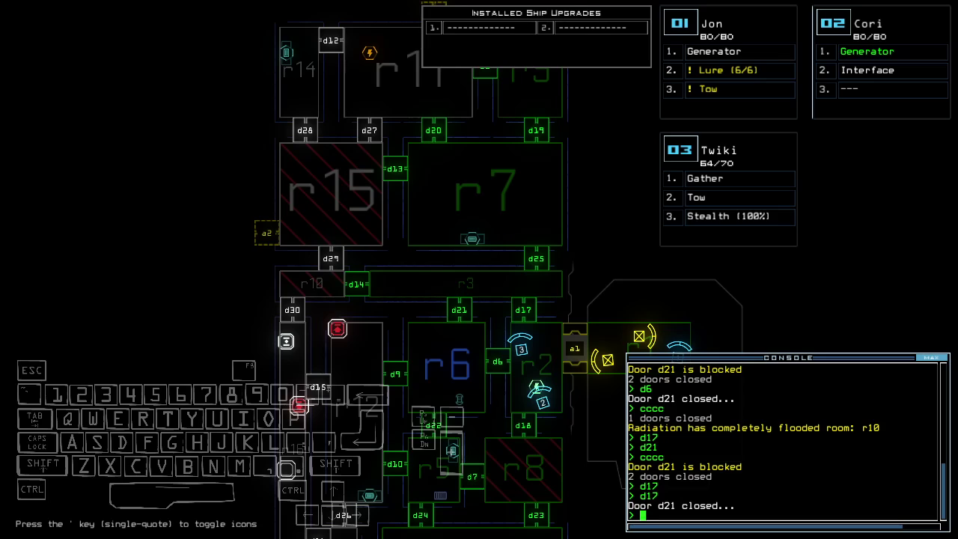
text(d17)
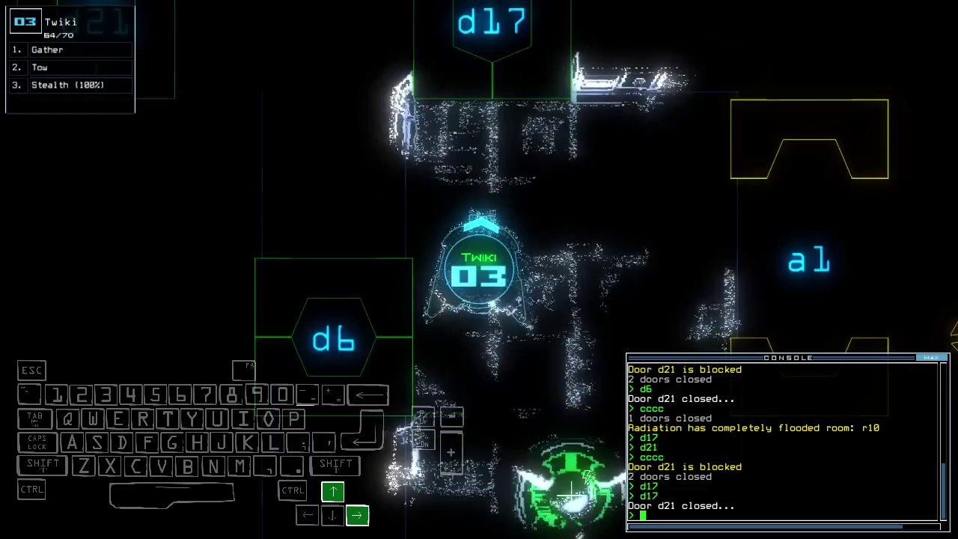
Open door d17 and drive Twiki up and left through it
key(Return)
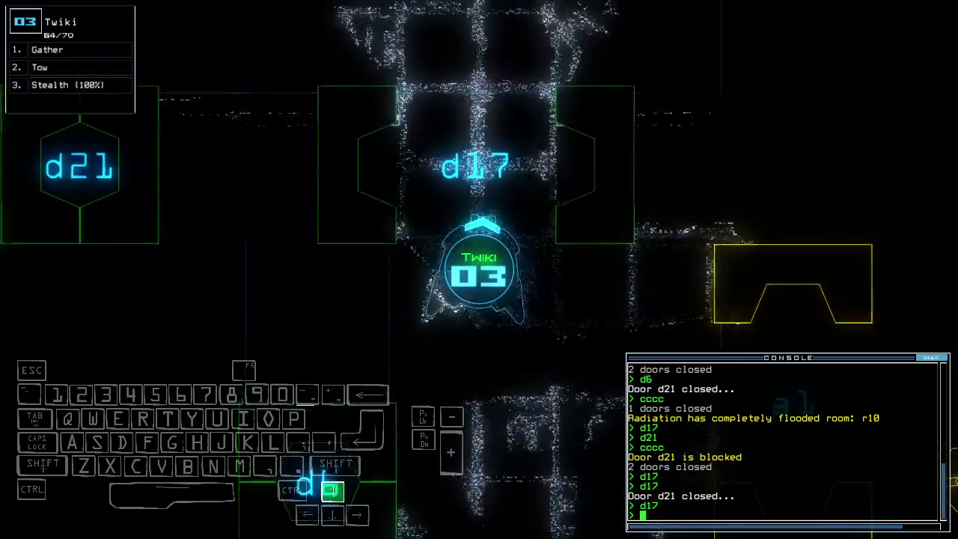
key(Up)
key(Up)
key(Up)
key(Left)
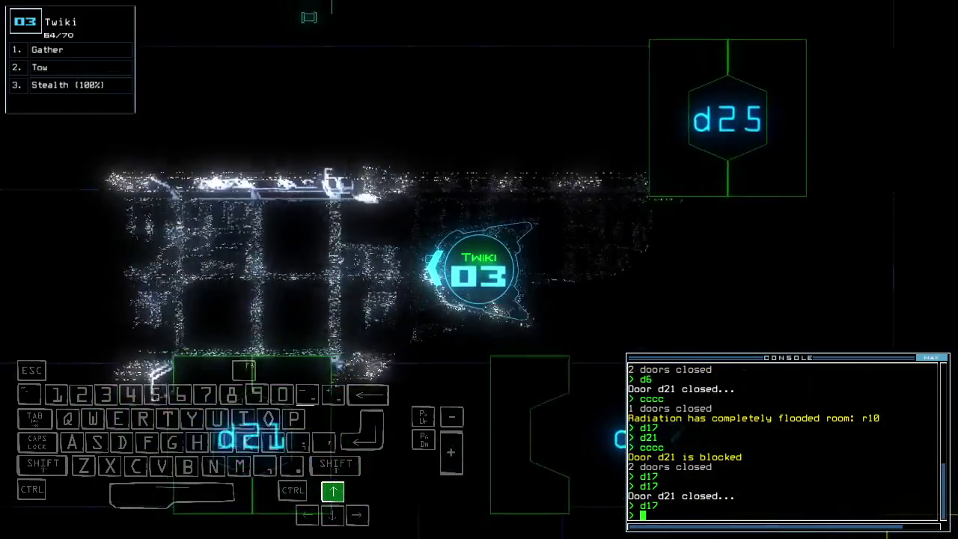
key(Up)
key(Left)
Run the door d21 command repeatedly while steering Twiki downward
key(space)
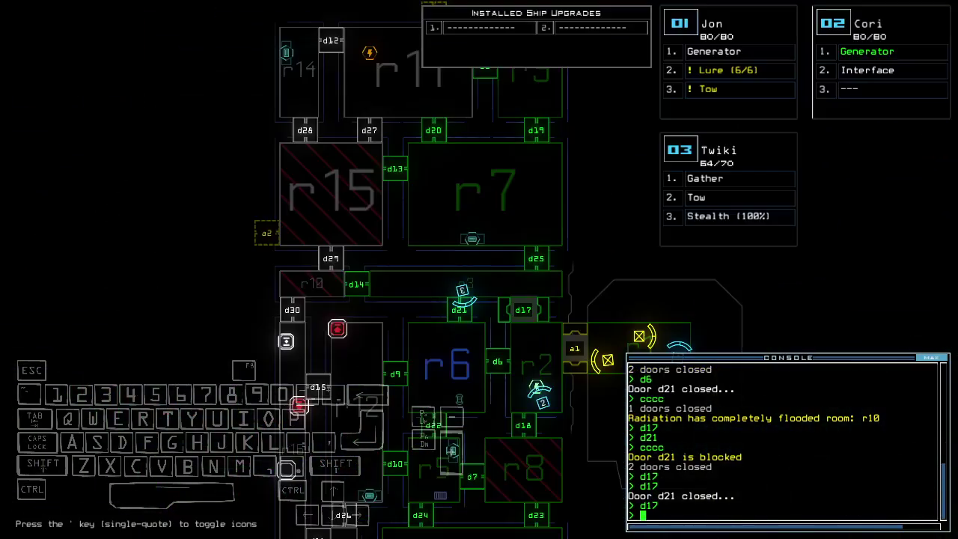
key(space)
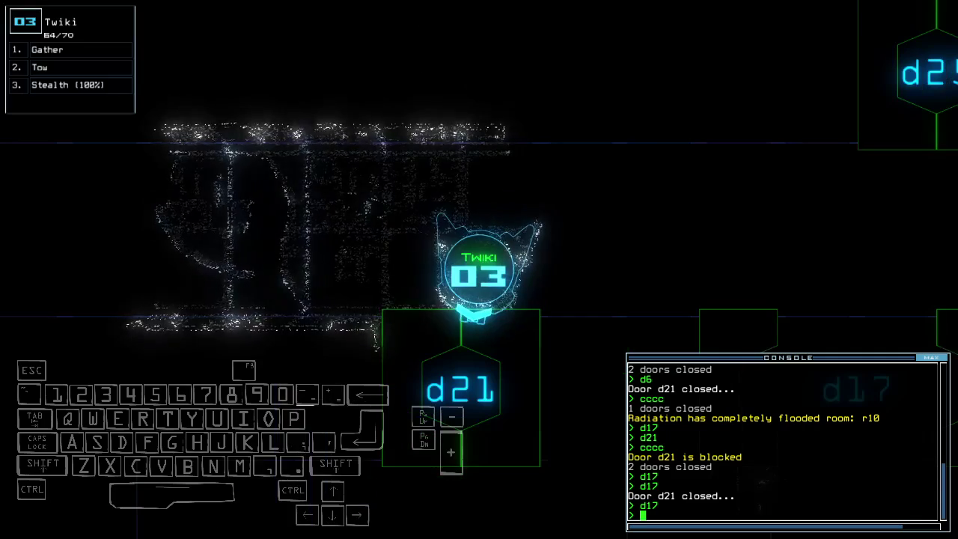
text(d21)
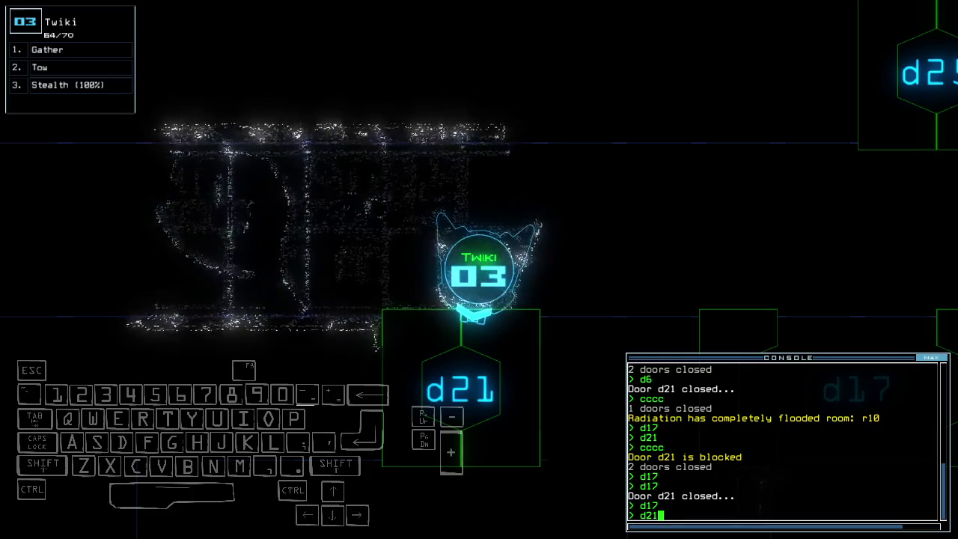
key(Up)
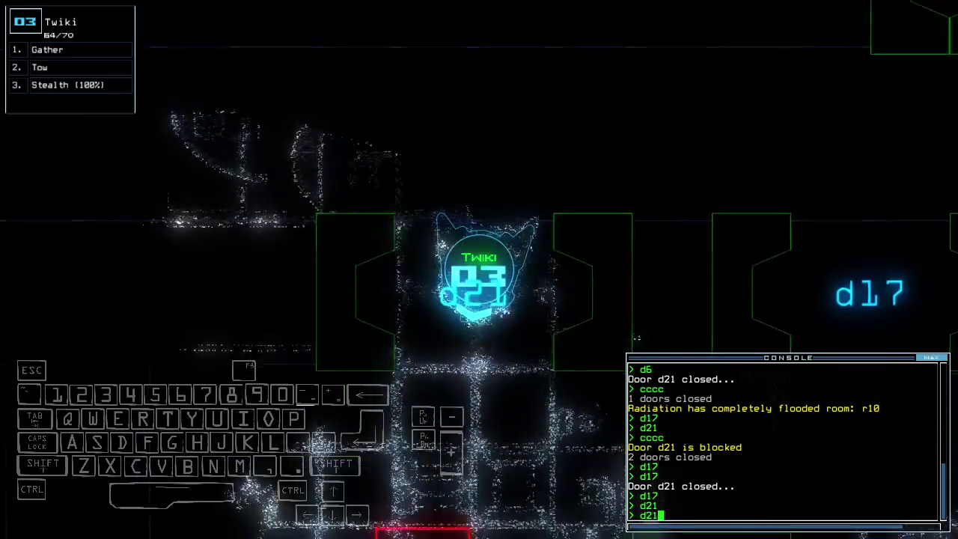
key(Down)
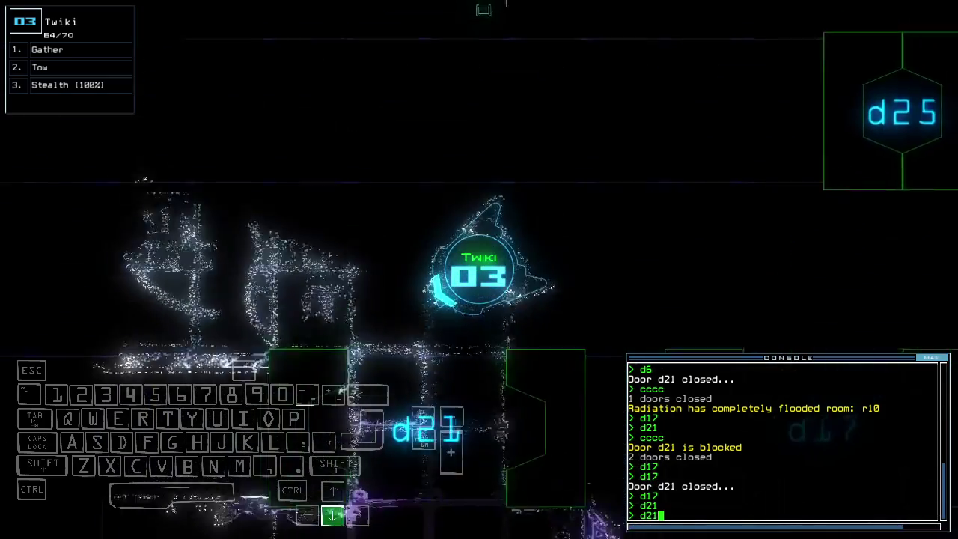
key(Return)
key(space)
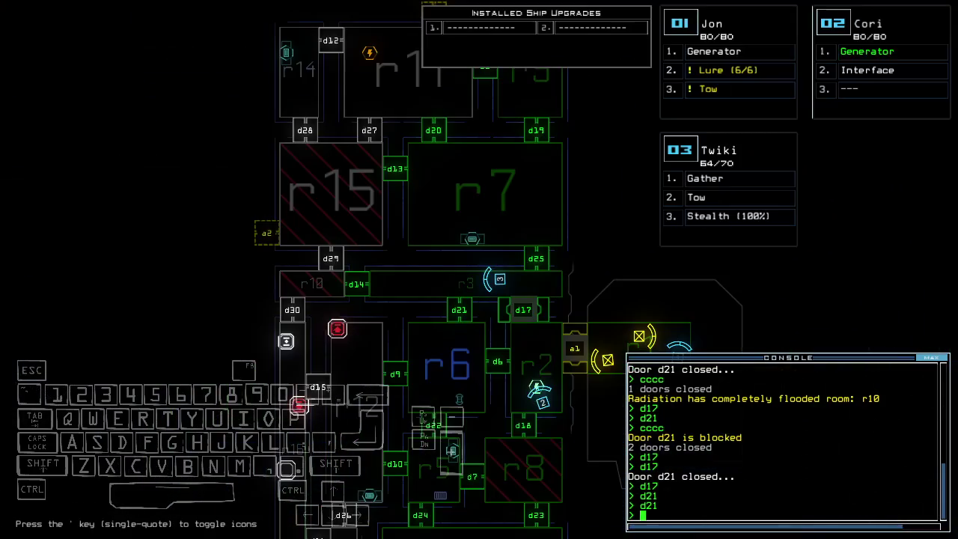
key(space)
key(Up)
key(Return)
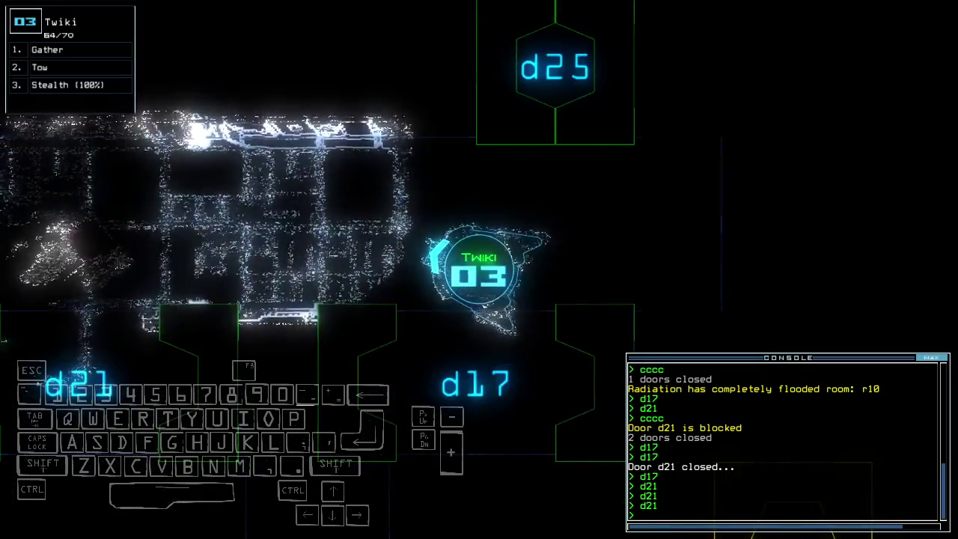
Drive Twiki down into room r2, close all doors, and operate door d6
key(Down)
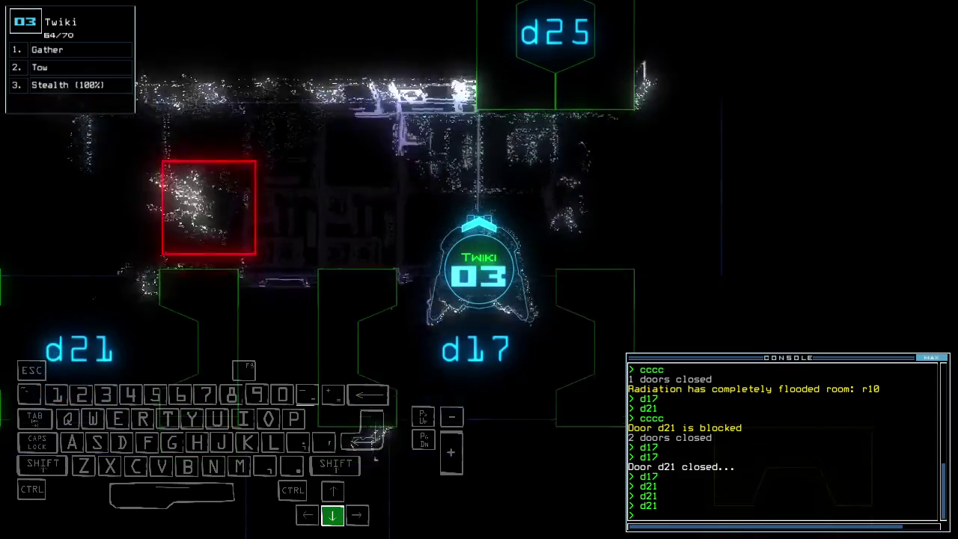
text(cccc)
key(Return)
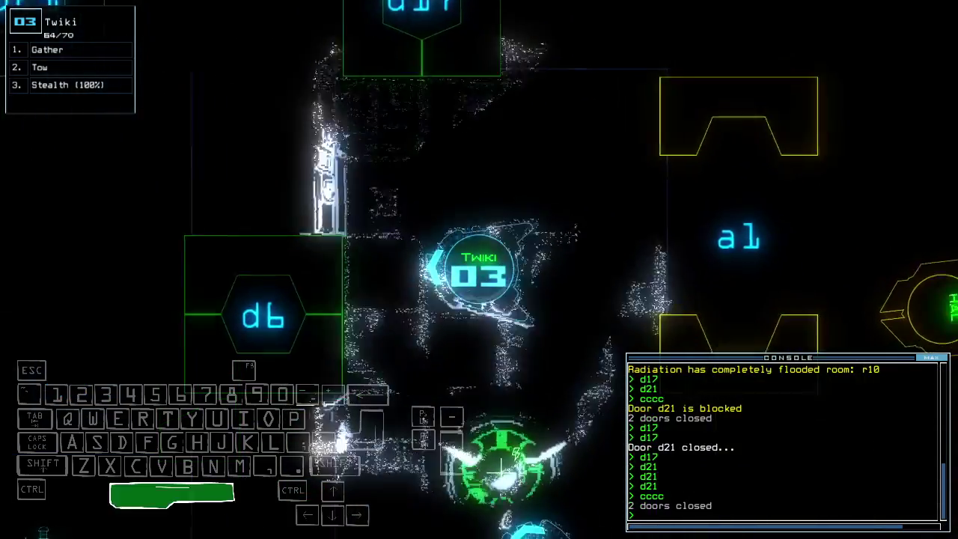
key(Tab)
text(d6)
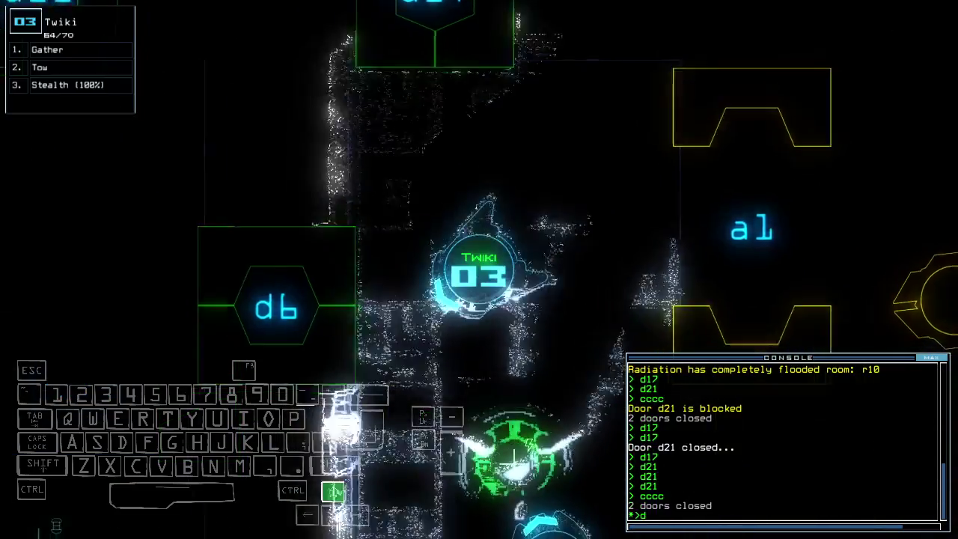
key(Return)
key(Down)
text(cccc)
Close all doors, open door d25, and drive Twiki up to d17
key(Return)
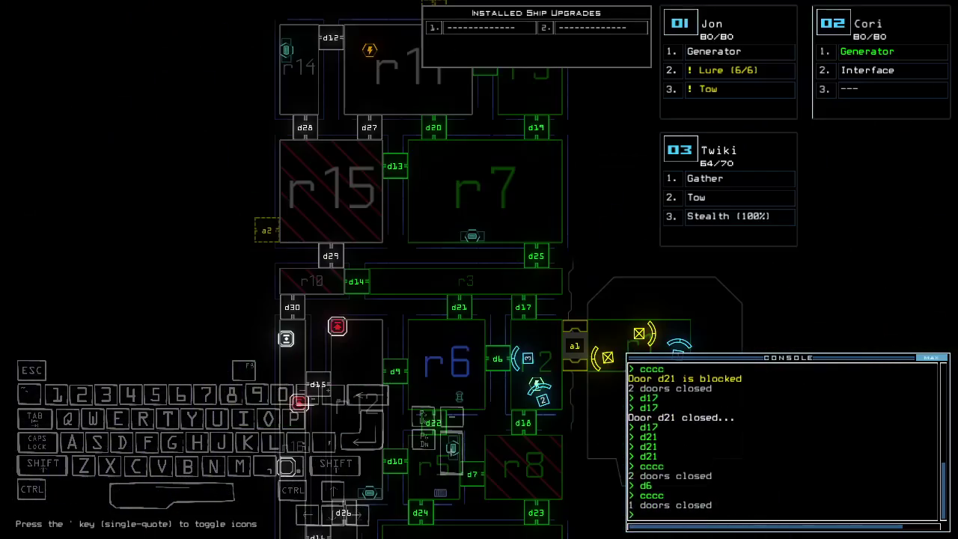
text(d25)
key(Return)
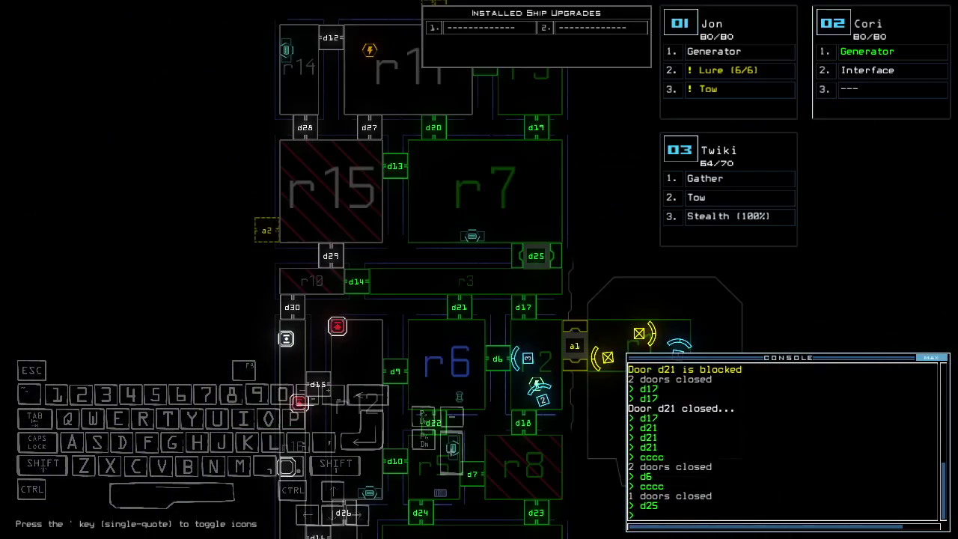
key(Up)
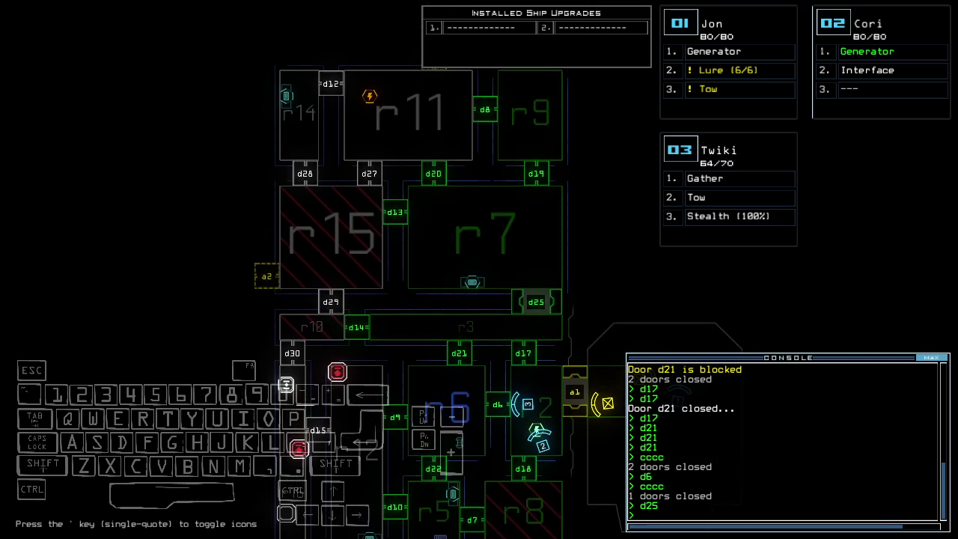
key(space)
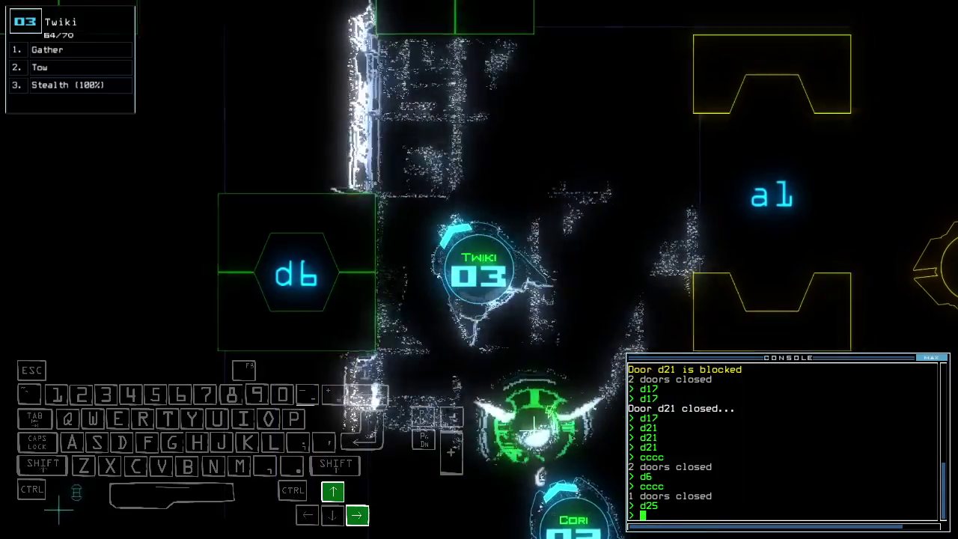
key(Up)
key(Up)
key(Up)
key(space)
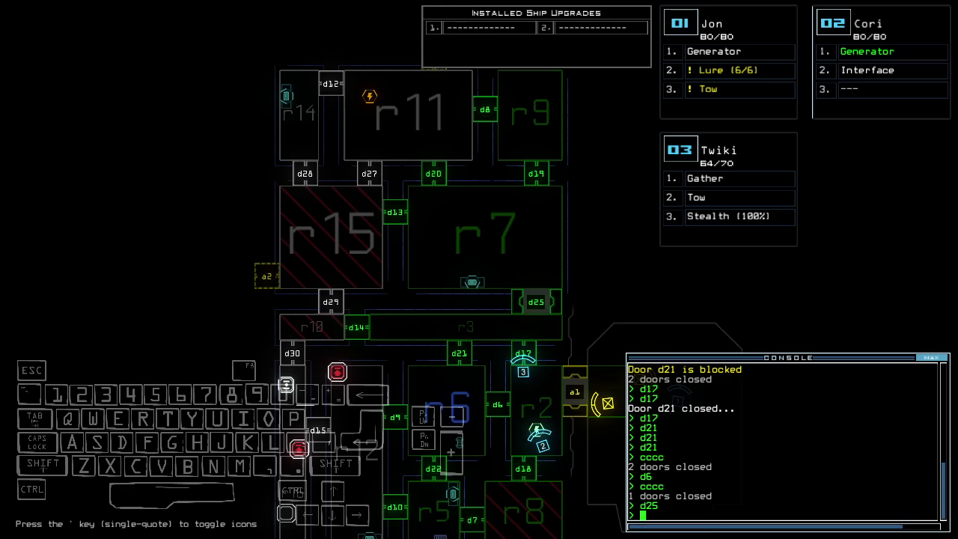
text(3)
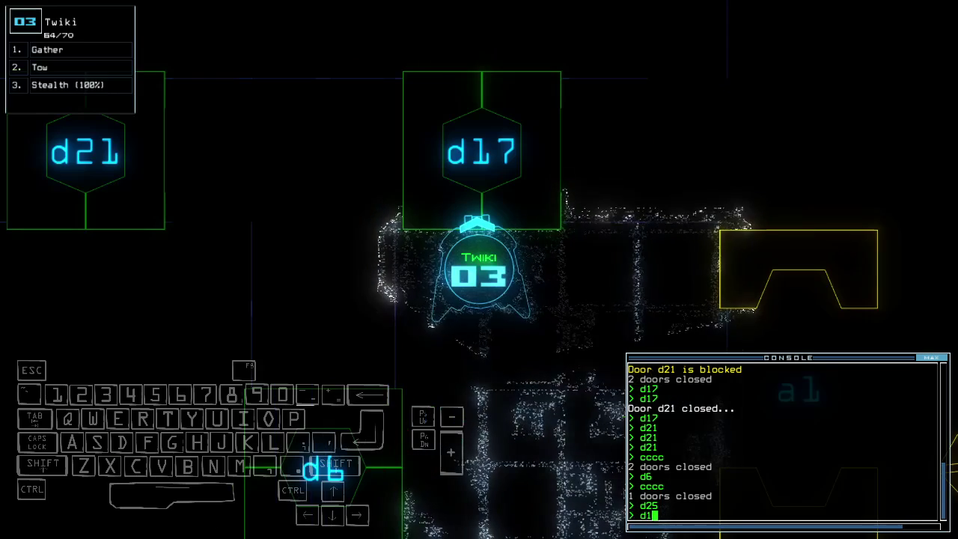
text(d17)
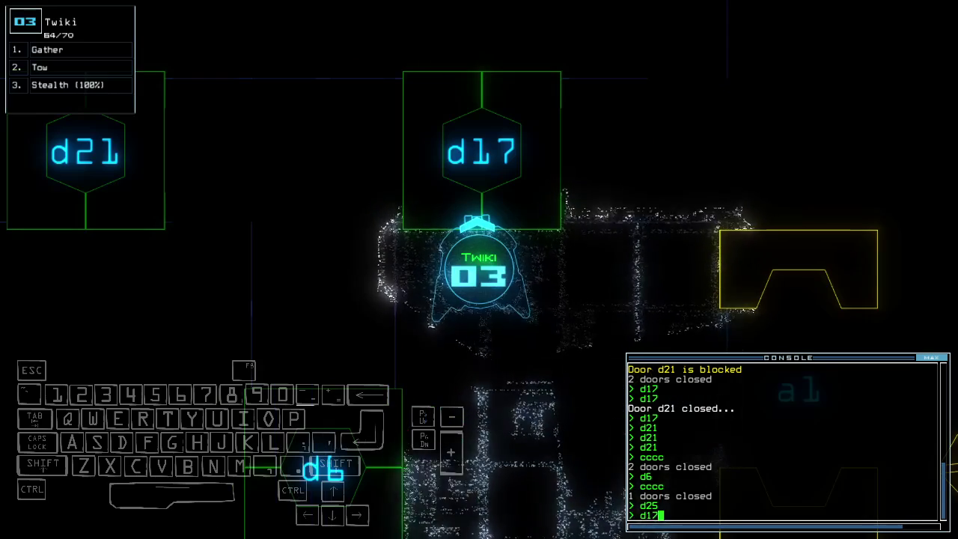
Open d17 and d21, drive Twiki through, then close doors behind it
key(Return)
key(Up)
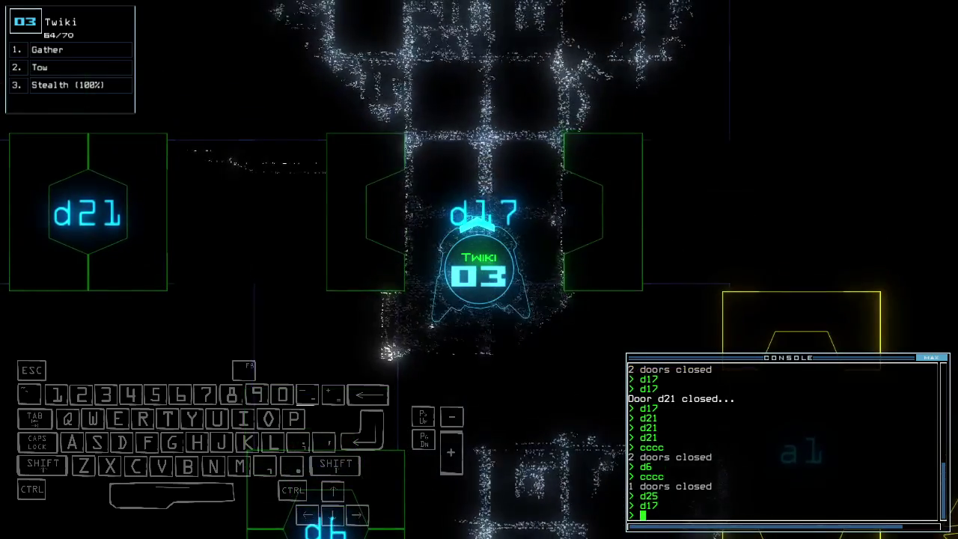
key(space)
key(space)
text(d21)
key(Return)
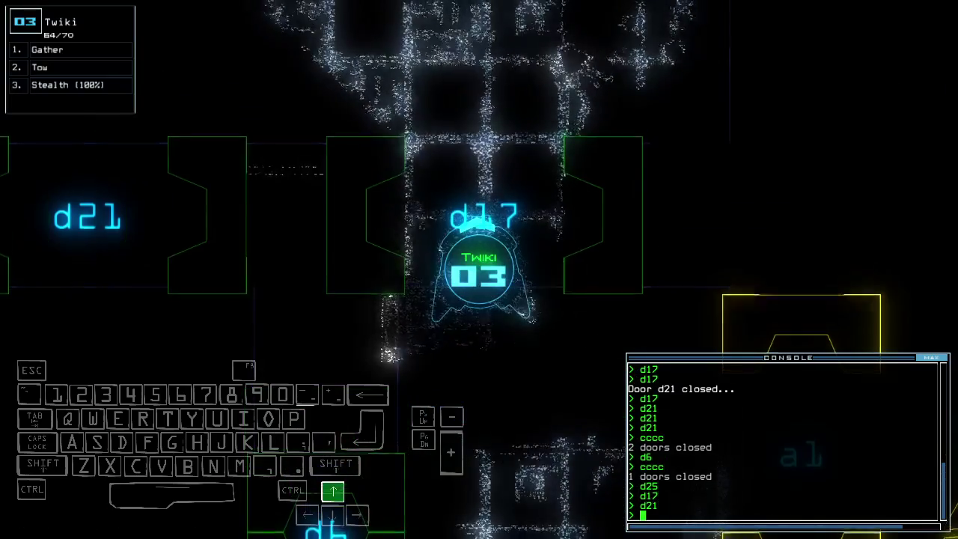
key(Left)
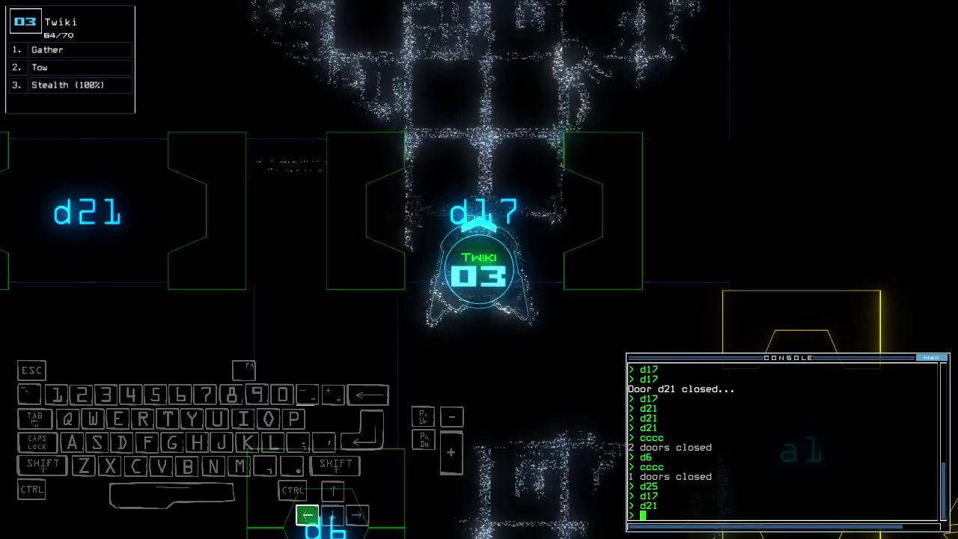
key(Up)
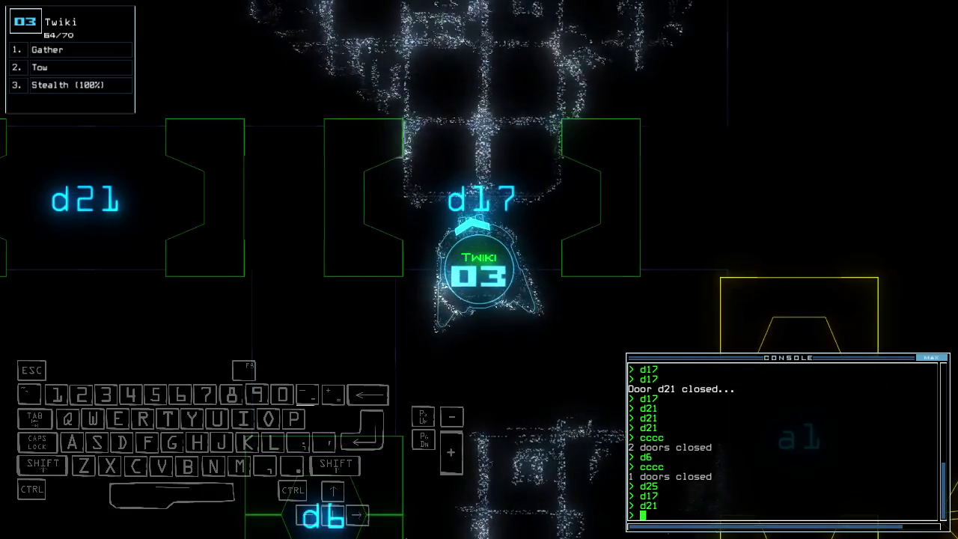
key(Up)
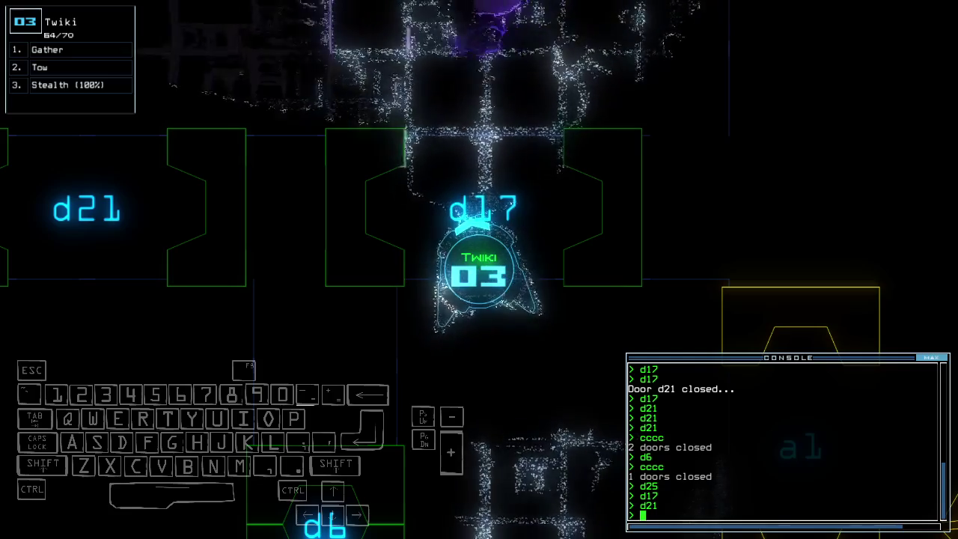
key(Down)
text(cccc)
key(Return)
key(space)
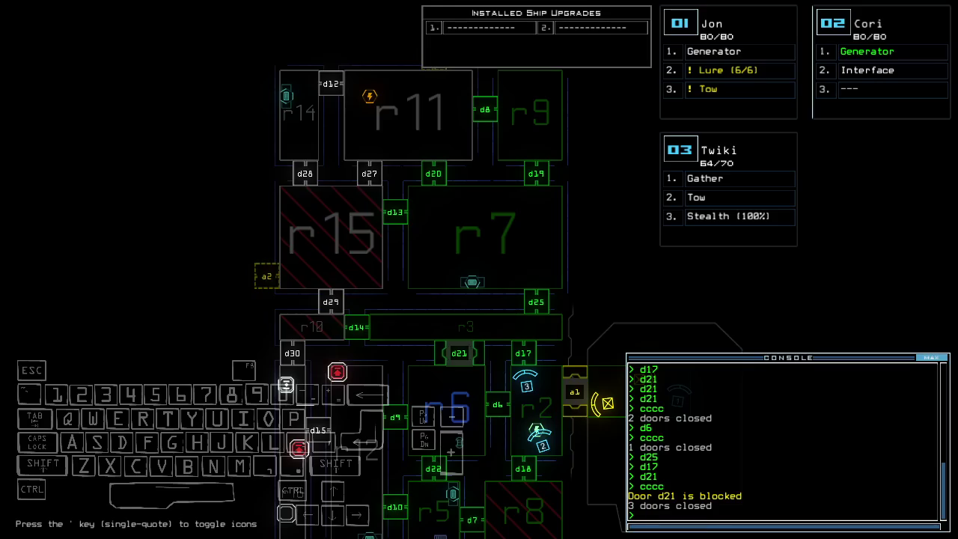
Bring Twiki back through door d6 and close it behind the drone
key(3)
key(Left)
text(d6)
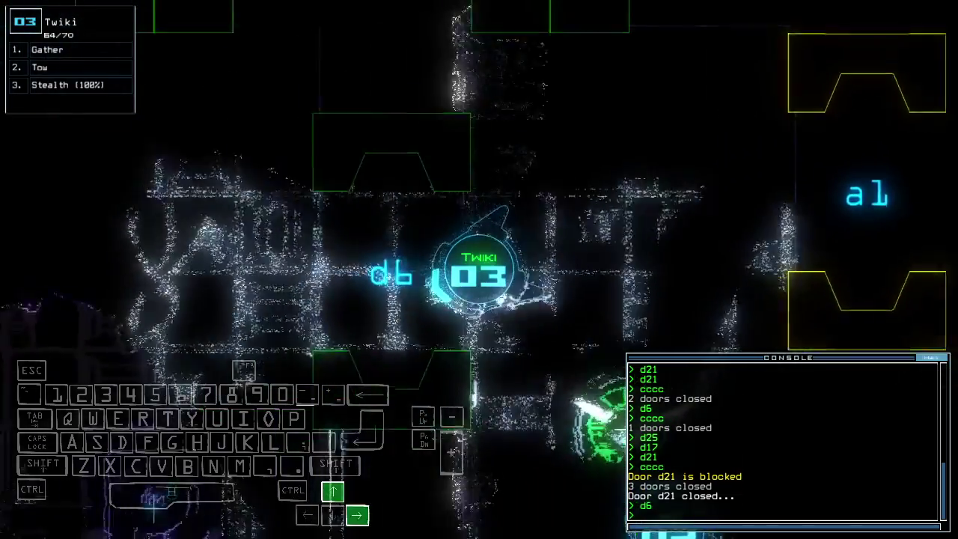
key(Return)
key(Down)
text(cccc)
key(Return)
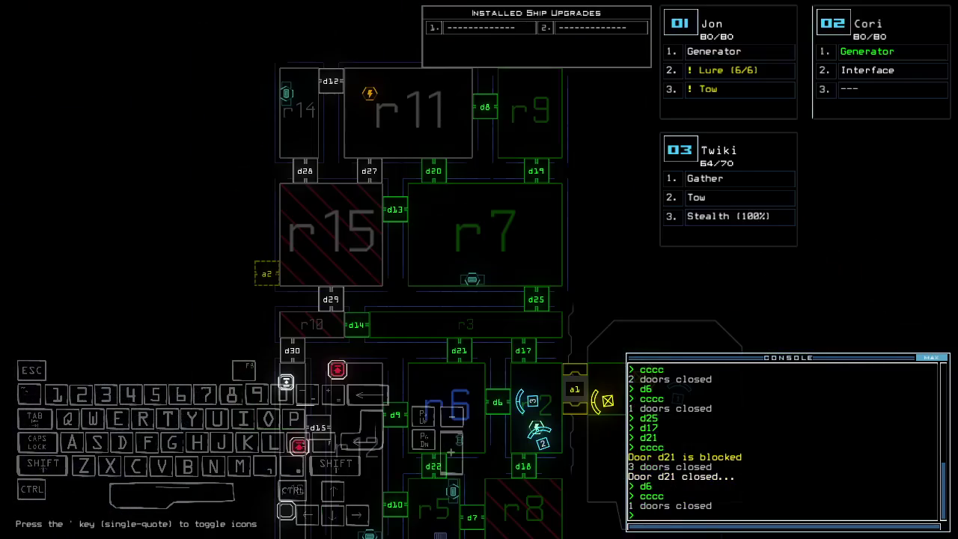
text(3)
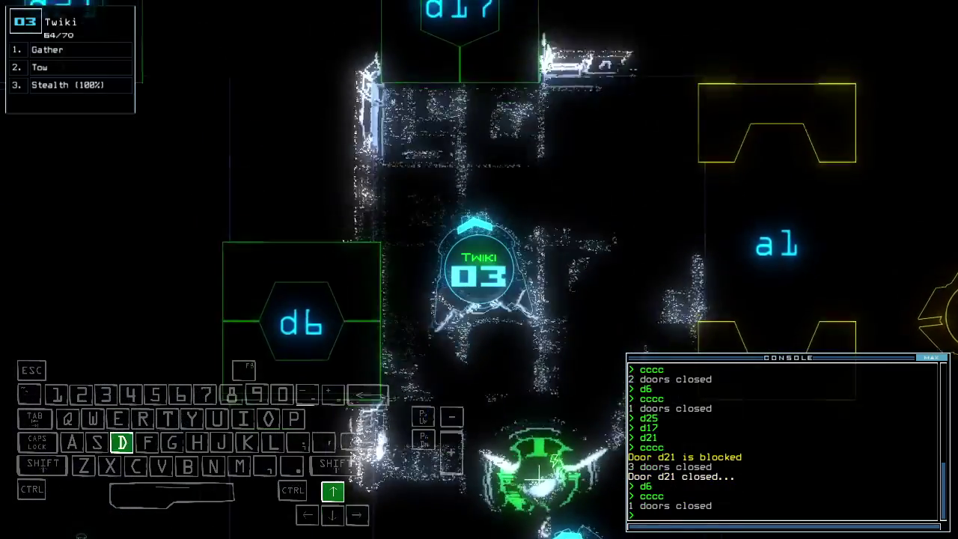
text(d17)
Drive Twiki back through door d17 and close it behind
key(Return)
key(Up)
key(Left)
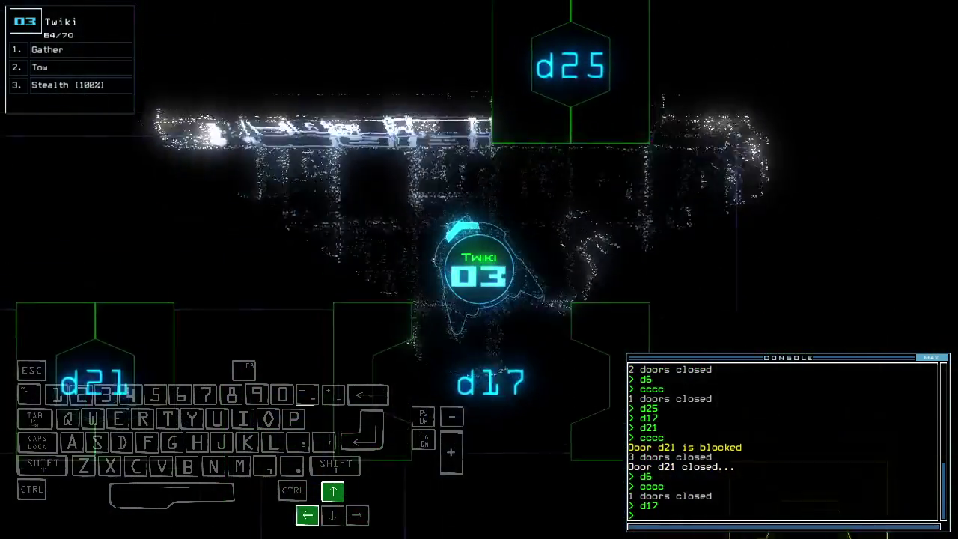
text(cccc)
key(Return)
Move Twiki forward while checking the ship map and the mission time, 15:28
key(Up)
key(Left)
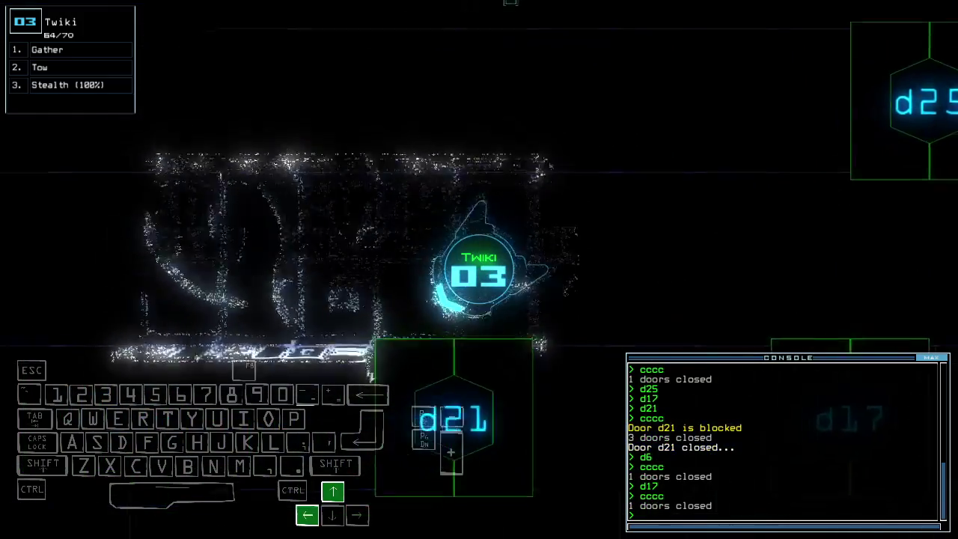
key(space)
text(te)
key(Return)
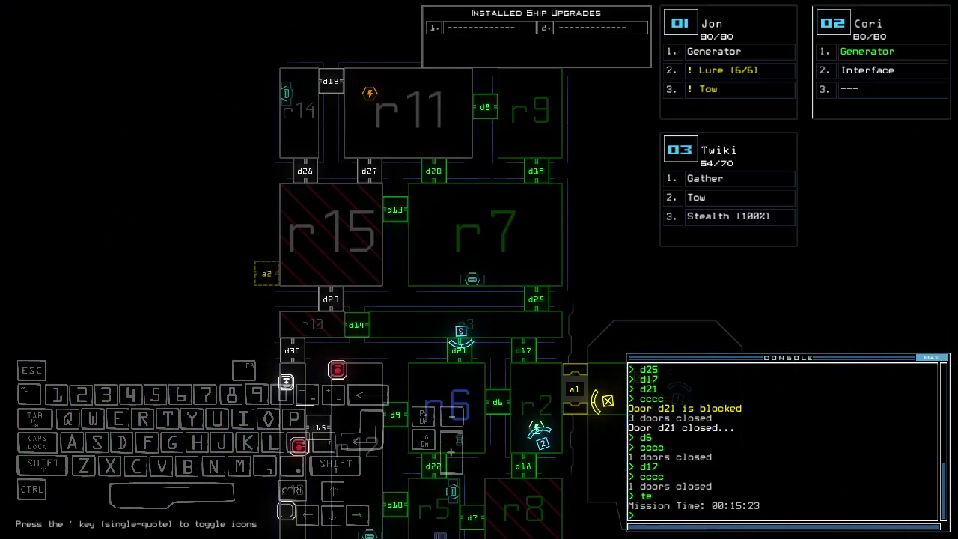
key(space)
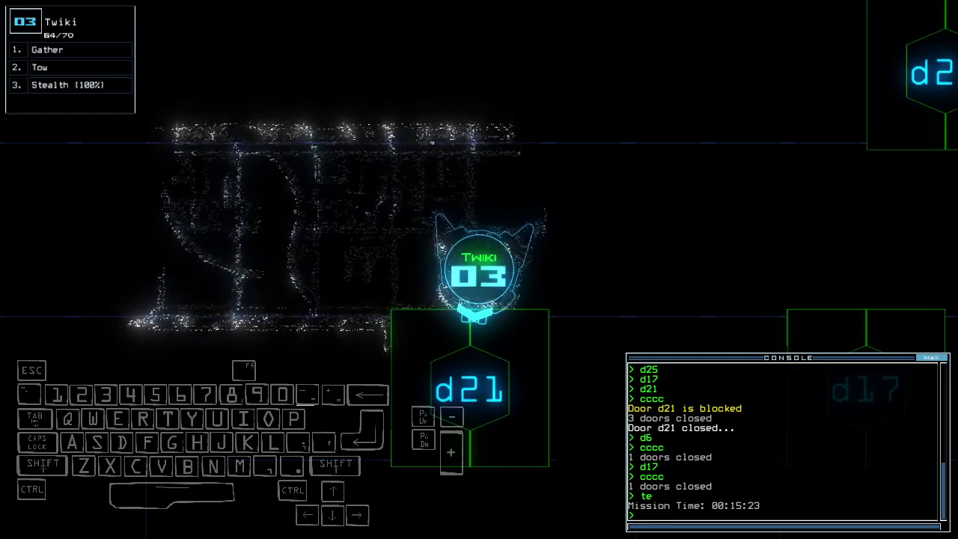
text(te)
key(Return)
text(d21)
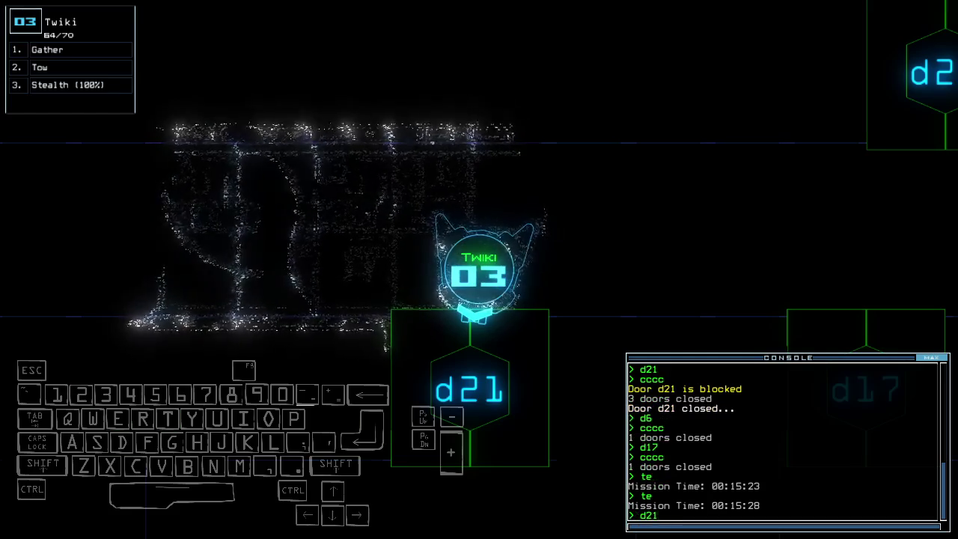
Pass Twiki through d21, d17 and d6, then seal all doors into room r1
key(Return)
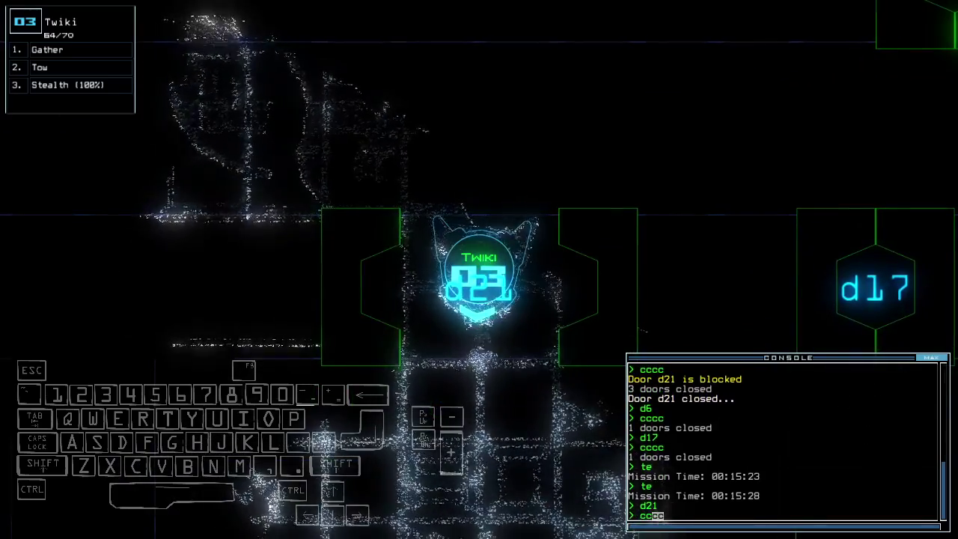
text(cccc)
key(Return)
key(Down)
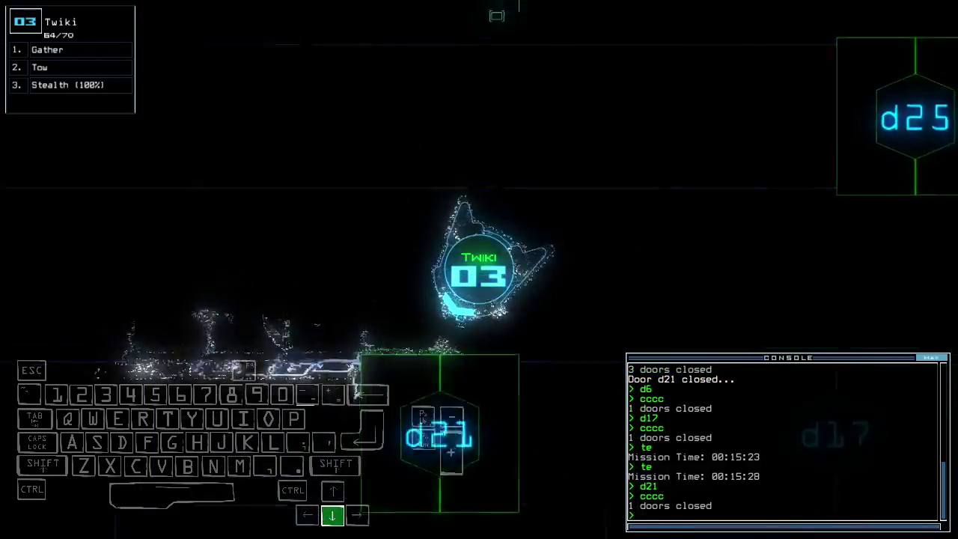
text(d17)
key(Return)
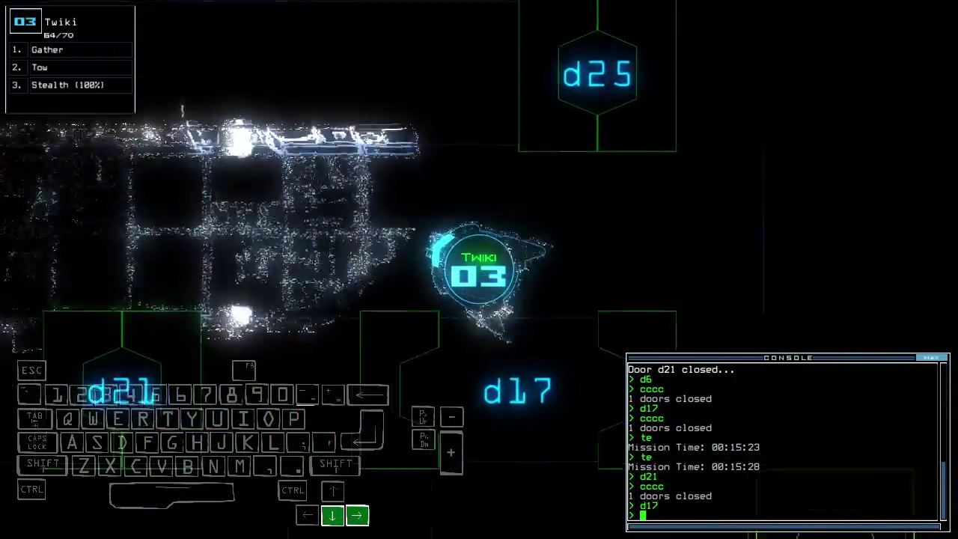
text(d)
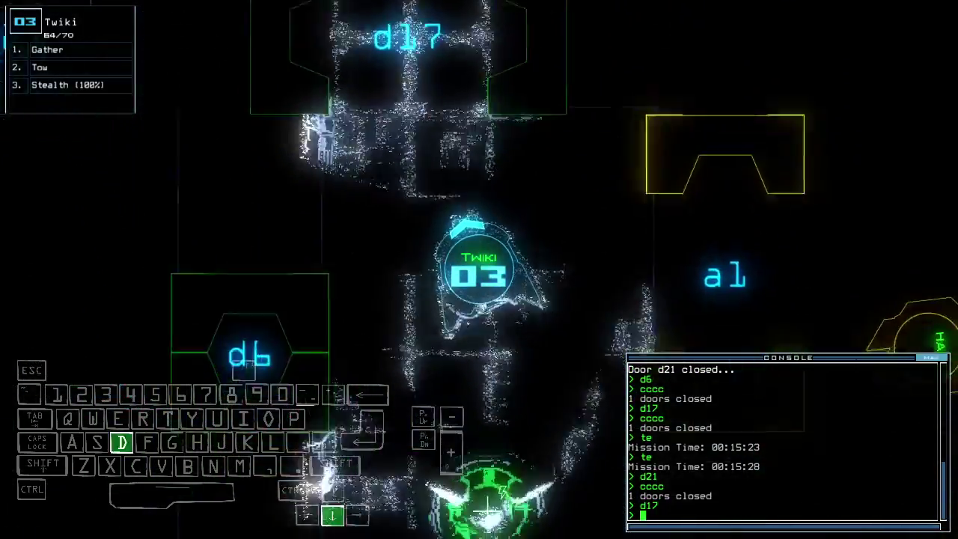
text(6)
key(Return)
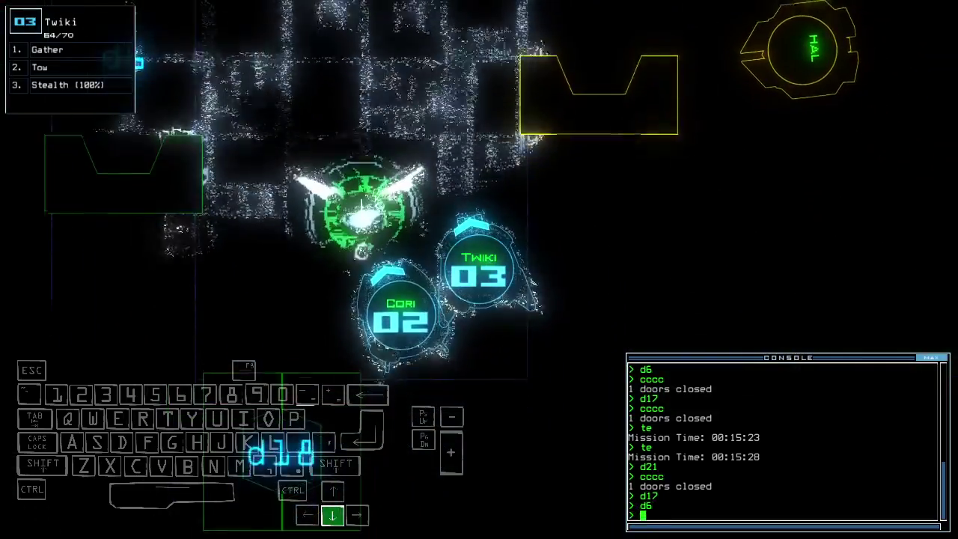
text(ra)
key(Return)
text(d14)
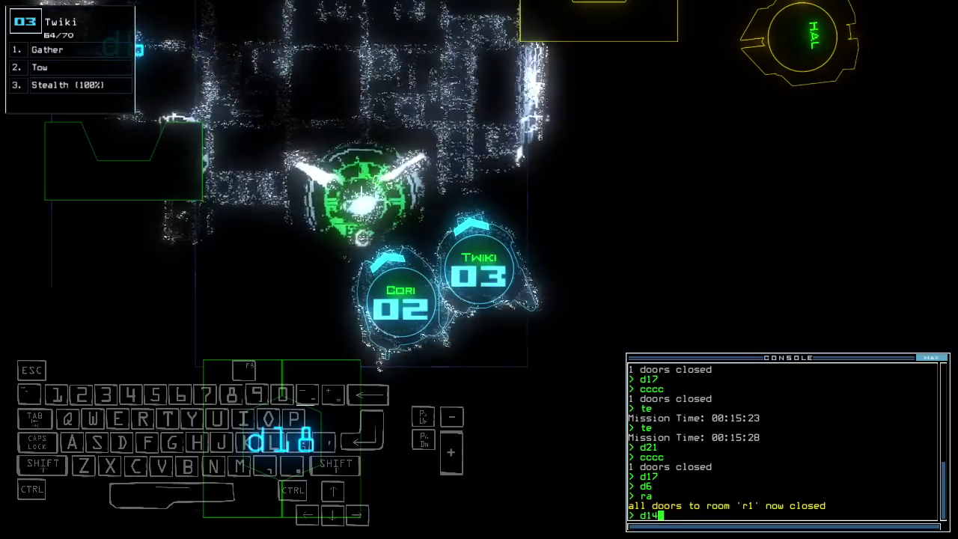
Open door d14 to flood r3 with radiation, then close the doors around Twiki
key(Return)
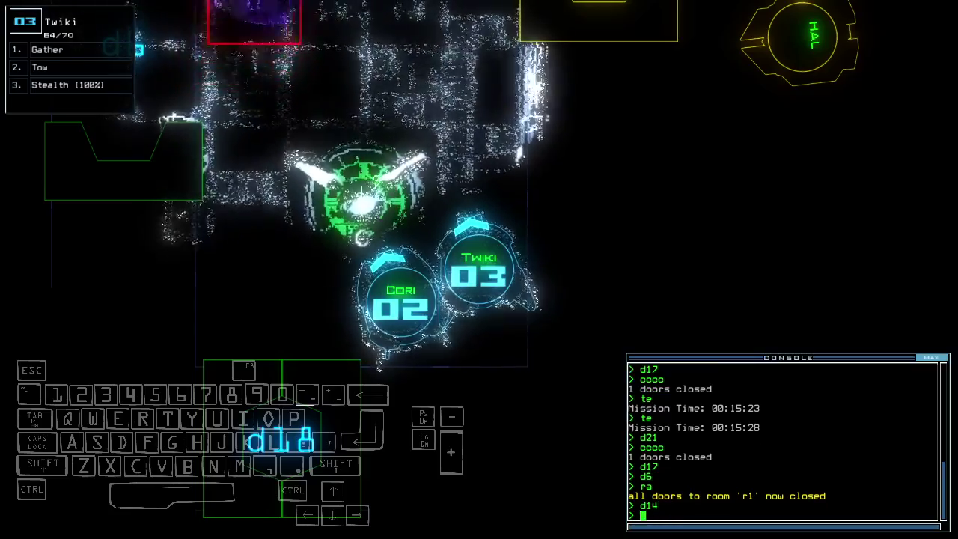
key(Up)
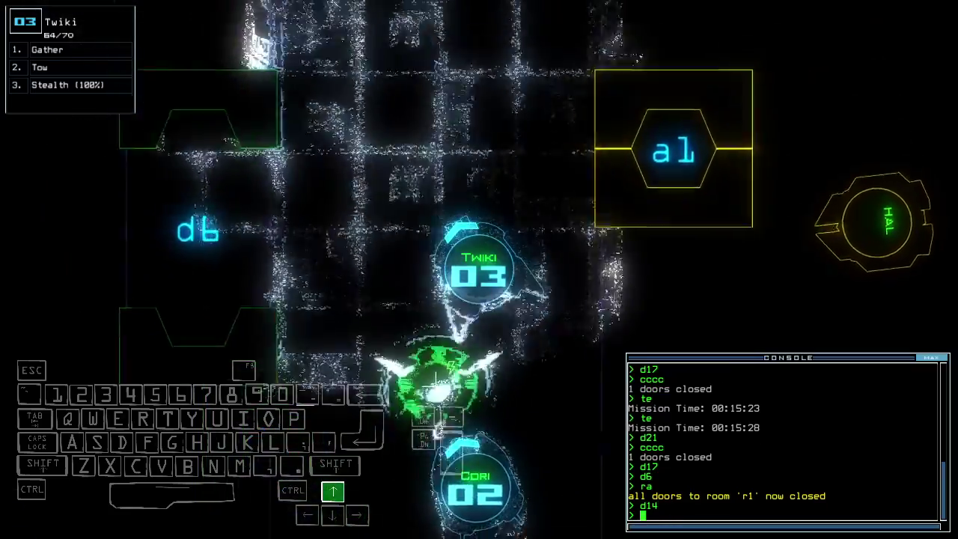
key(Up)
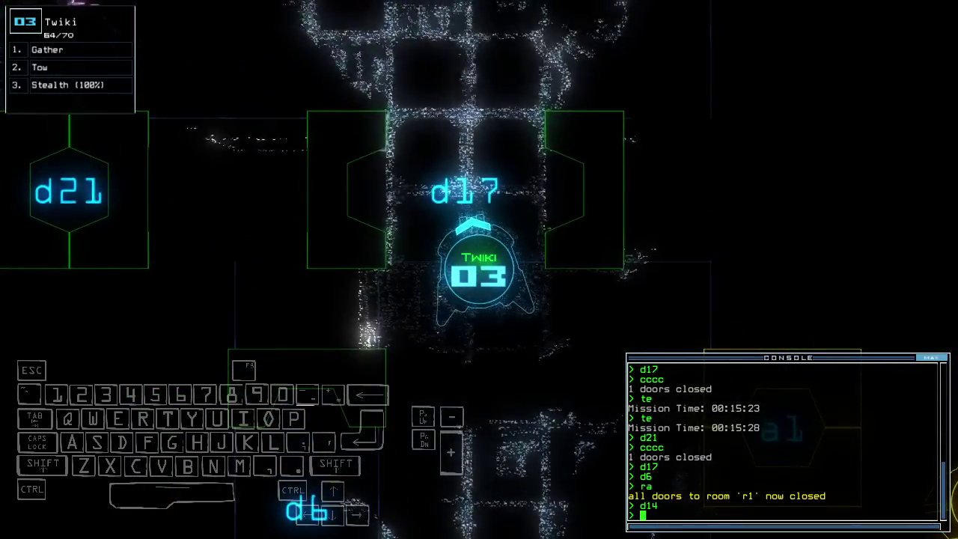
text(cccc)
key(Return)
text(d6)
Open door d6, close it behind Twiki, and check the ship map
key(Return)
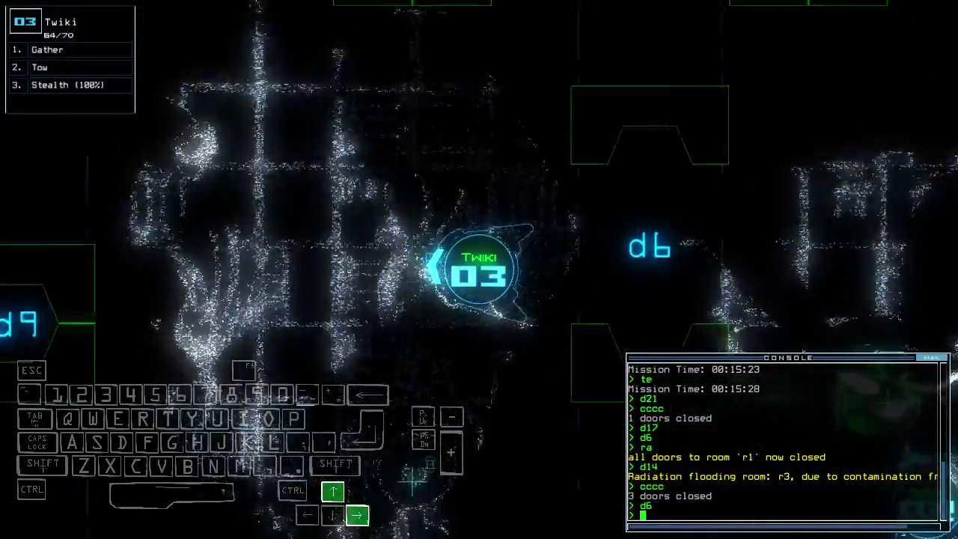
text(cccc)
key(Return)
key(space)
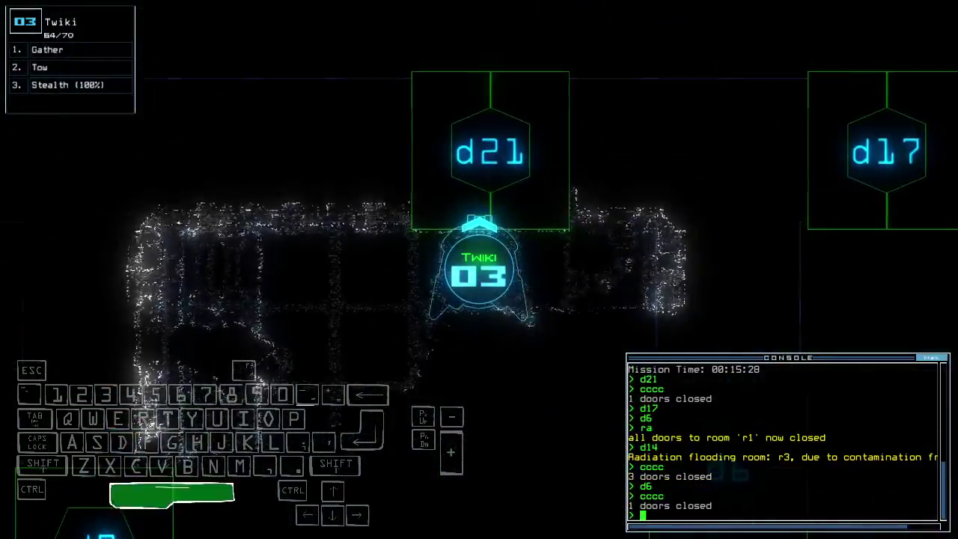
key(space)
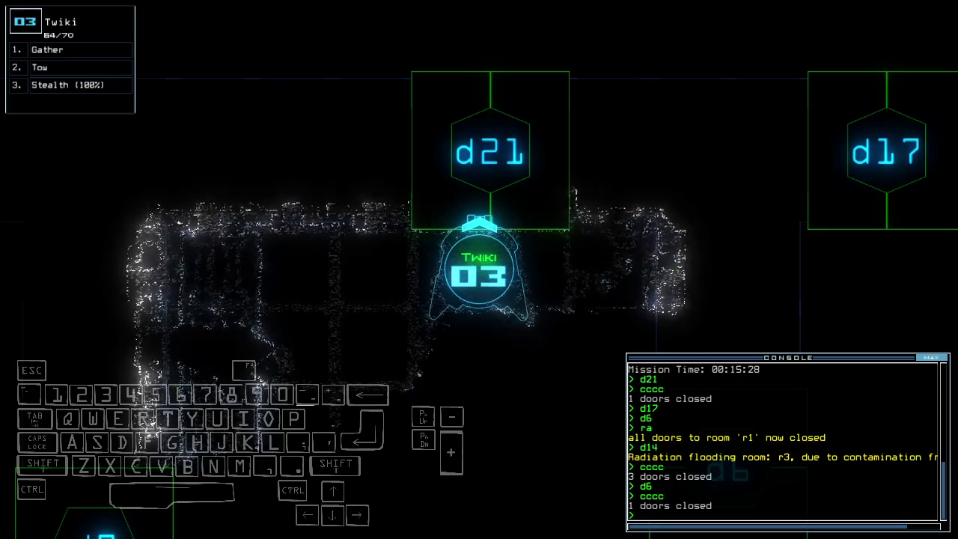
Glance at the ship map, then open door d21 and drive Twiki through
key(space)
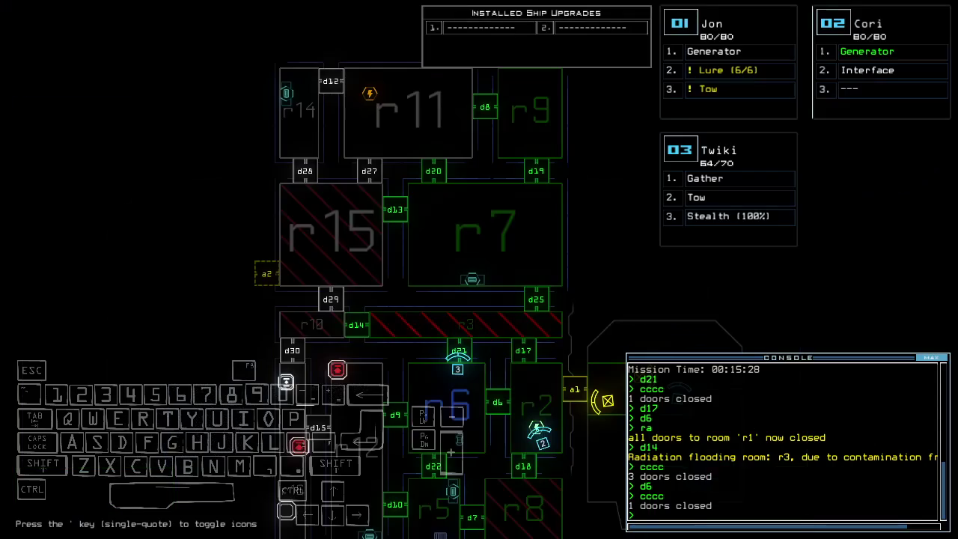
key(space)
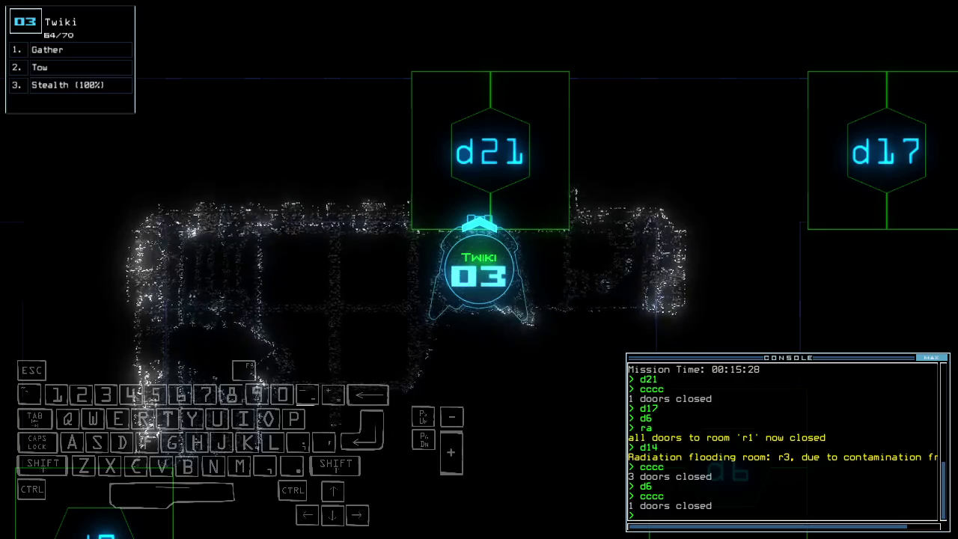
text(d21)
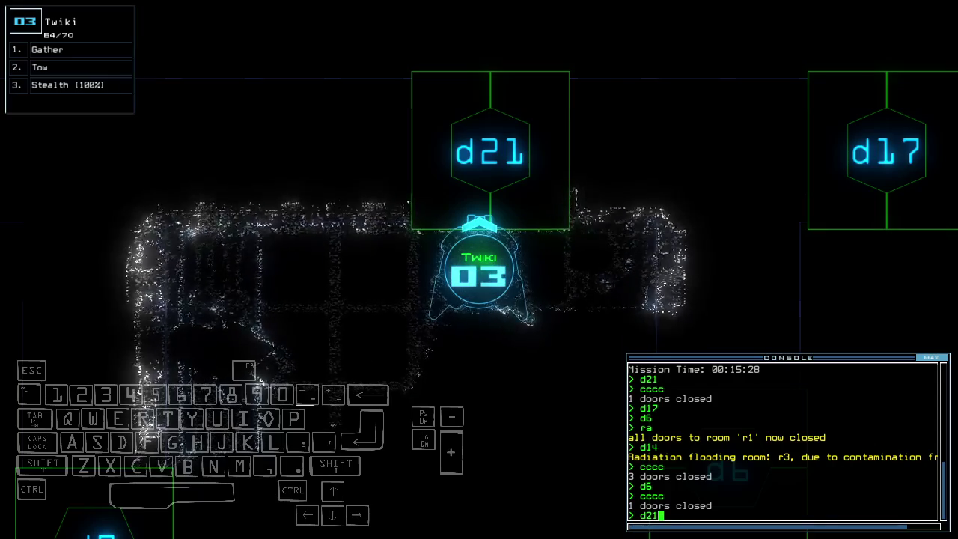
key(Return)
Have Twiki gather scrap beyond d21, return, and close door d21
key(Up)
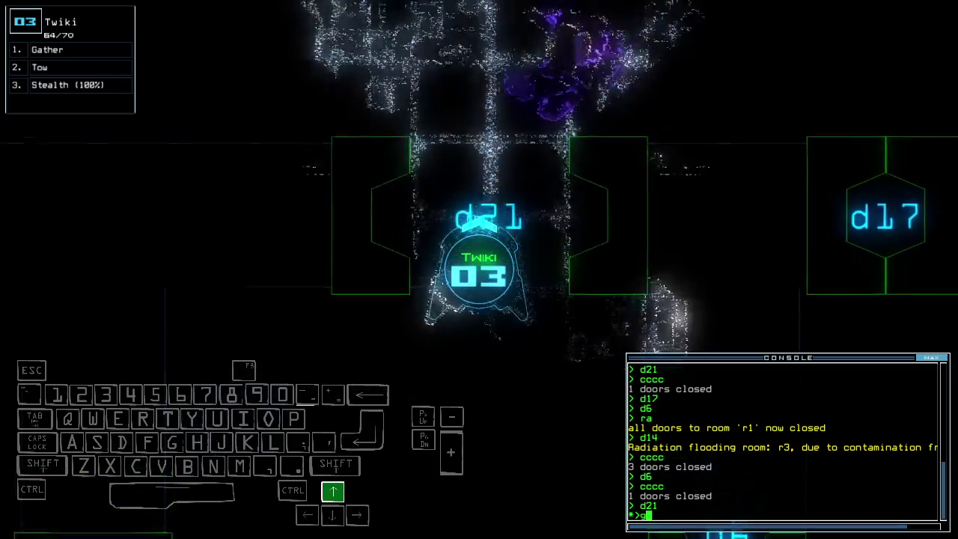
text(g)
key(Return)
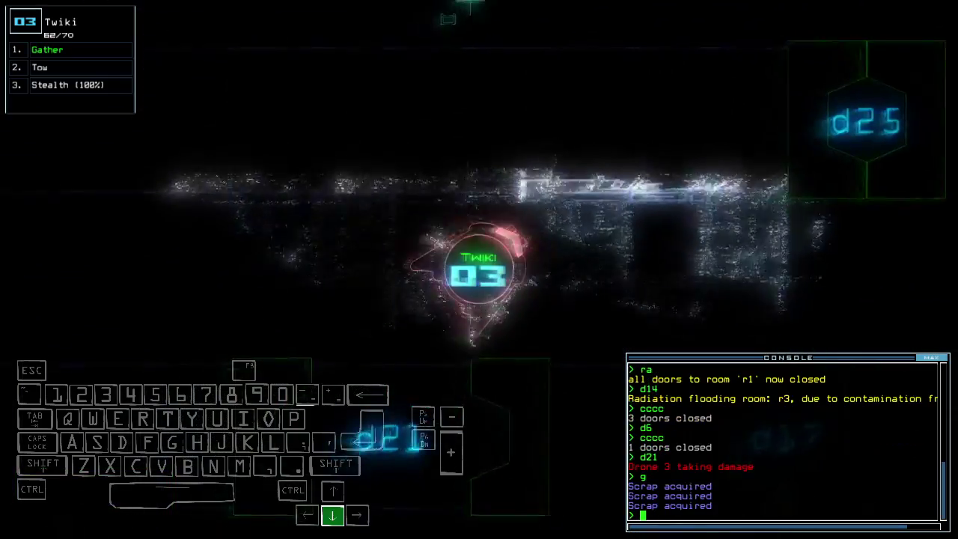
key(Down)
key(Left)
key(Down)
text(d21)
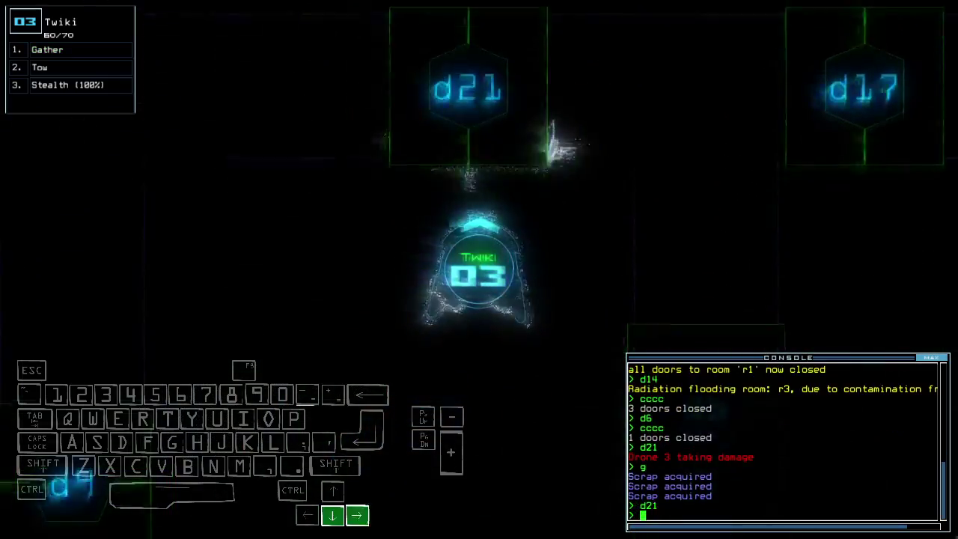
key(Return)
Drive Twiki to door d6, open it, and run a degauss
key(Right)
key(Up)
key(Up)
text(d6)
key(Return)
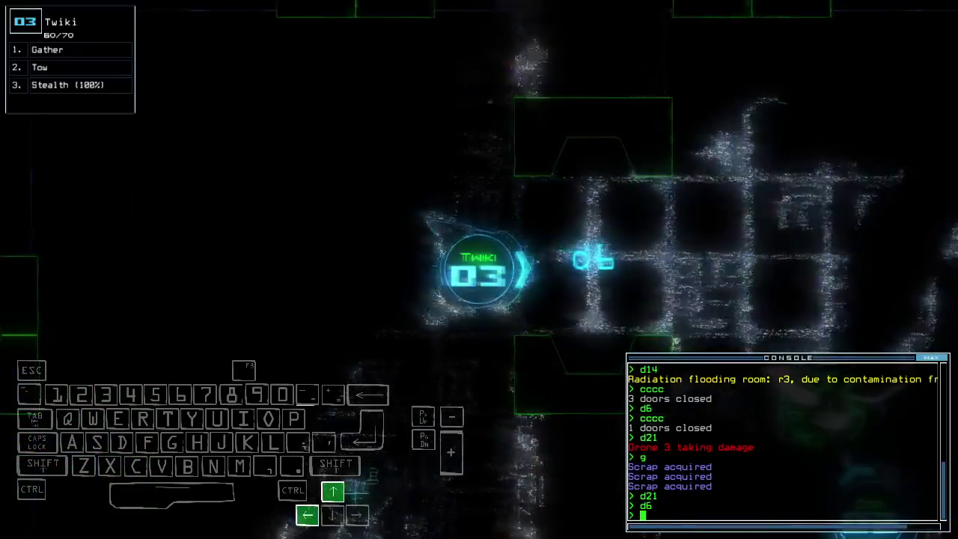
text(deg)
key(Tab)
key(Return)
text(arr)
key(Return)
text(d6)
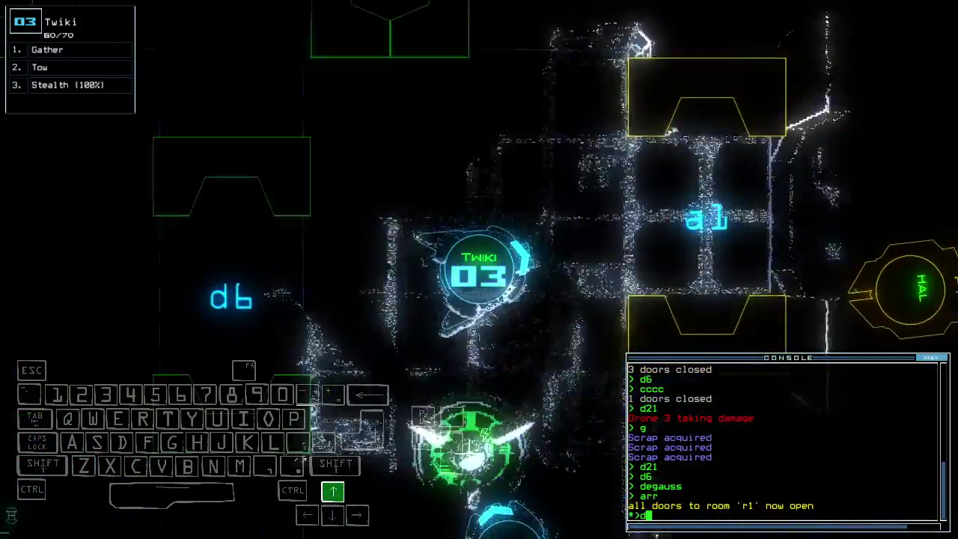
Close door d6 behind Twiki, recall drone 2 to r1, and show the map
key(Return)
text(ack 2)
key(Return)
key(Right)
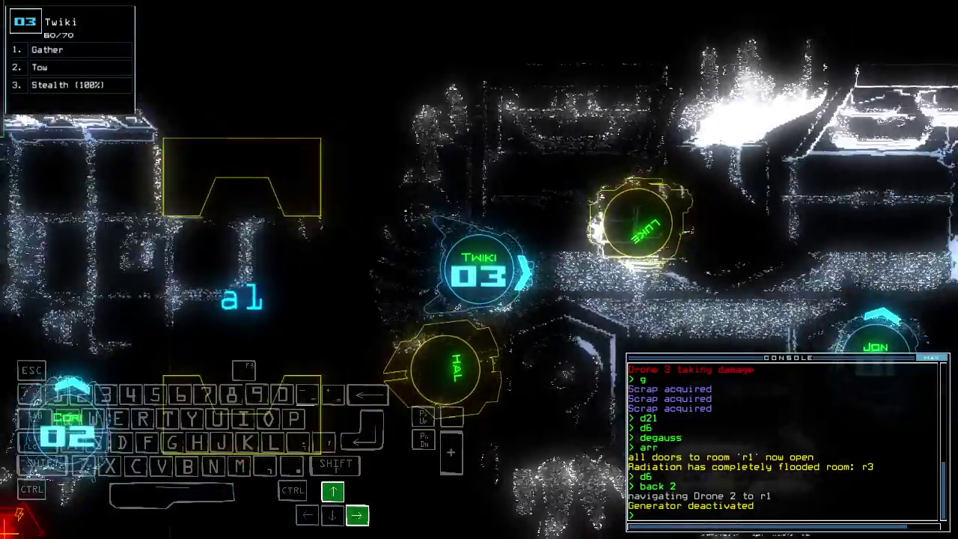
key(Up)
Seal all doors into room r1 and pan around the ship map
key(space)
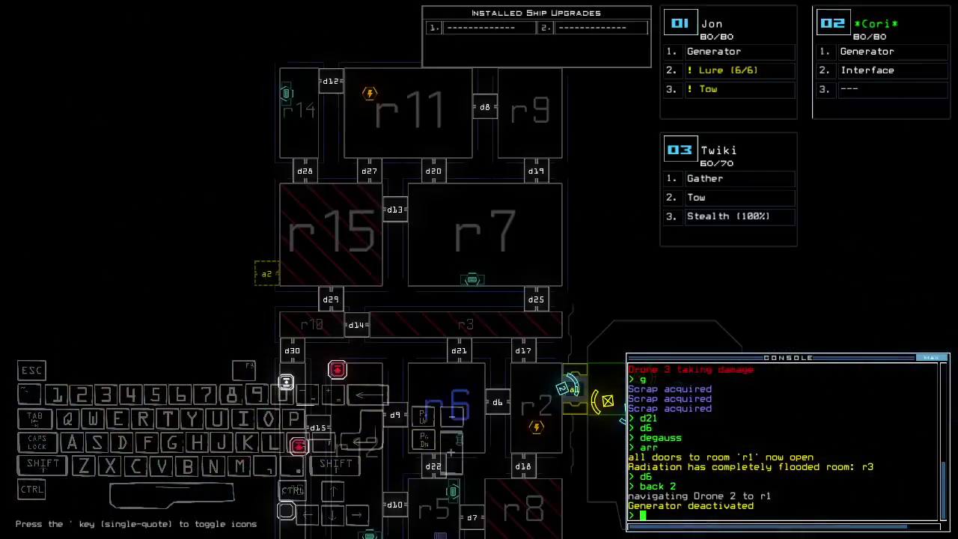
text(ra)
key(Return)
key(Down)
key(Down)
key(Down)
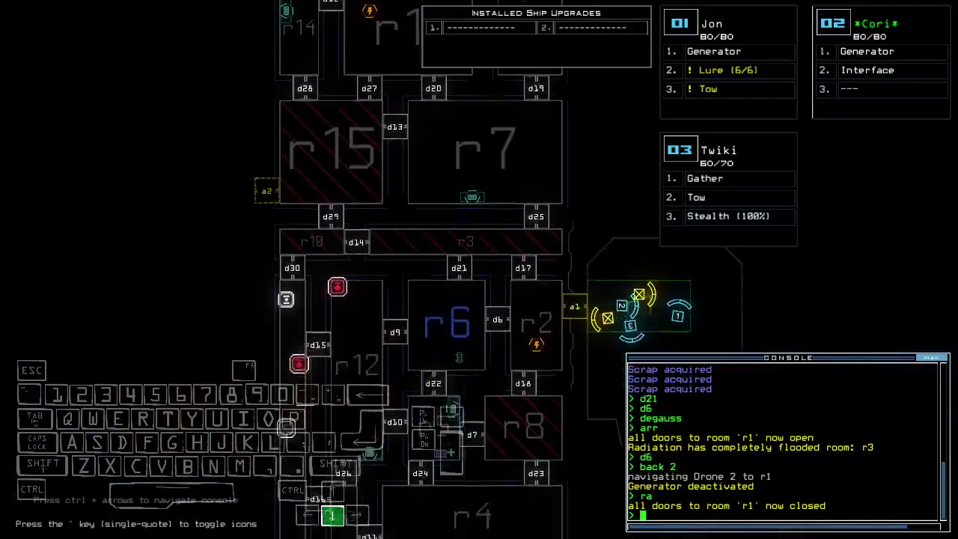
key(Right)
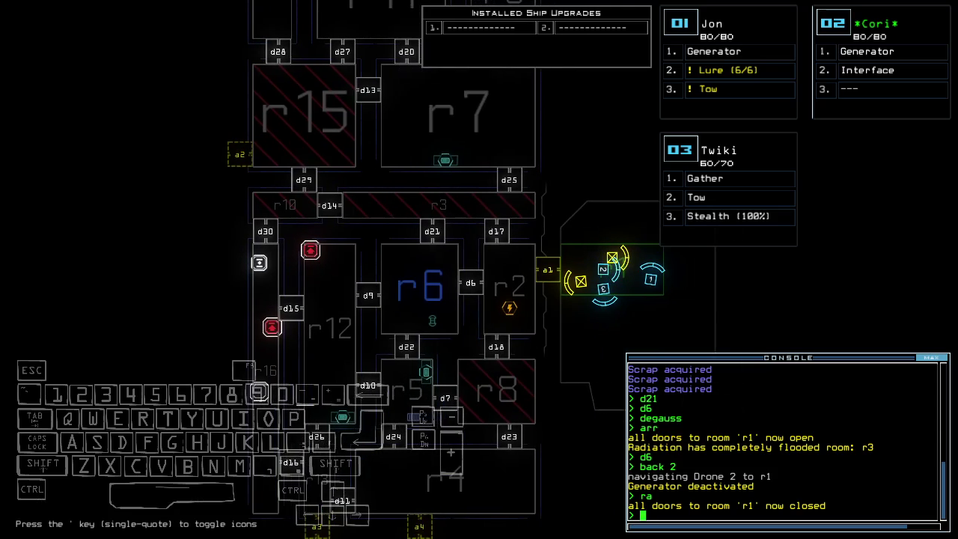
key(Down)
key(Down)
key(Right)
key(Left)
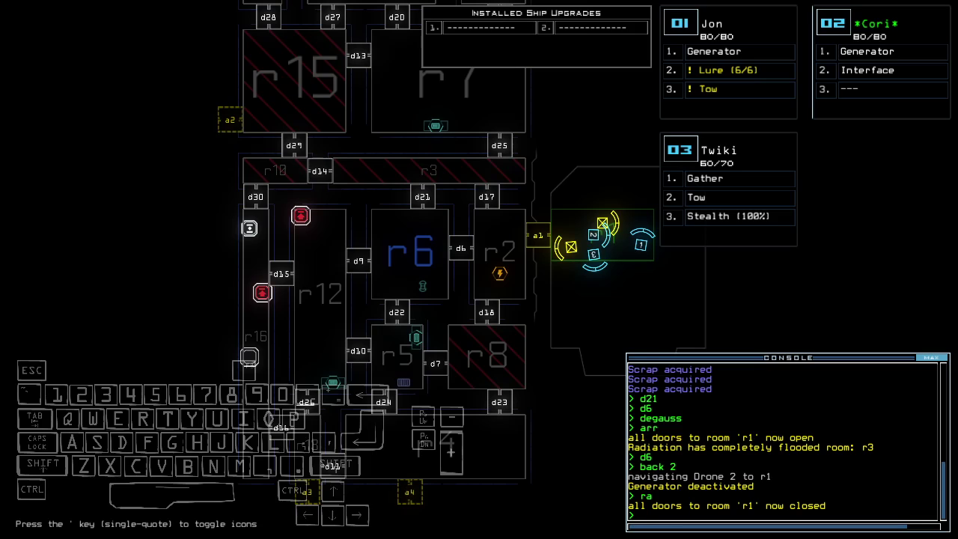
text(f r6)
Run a command on room r6 and keep panning the ship map
key(Return)
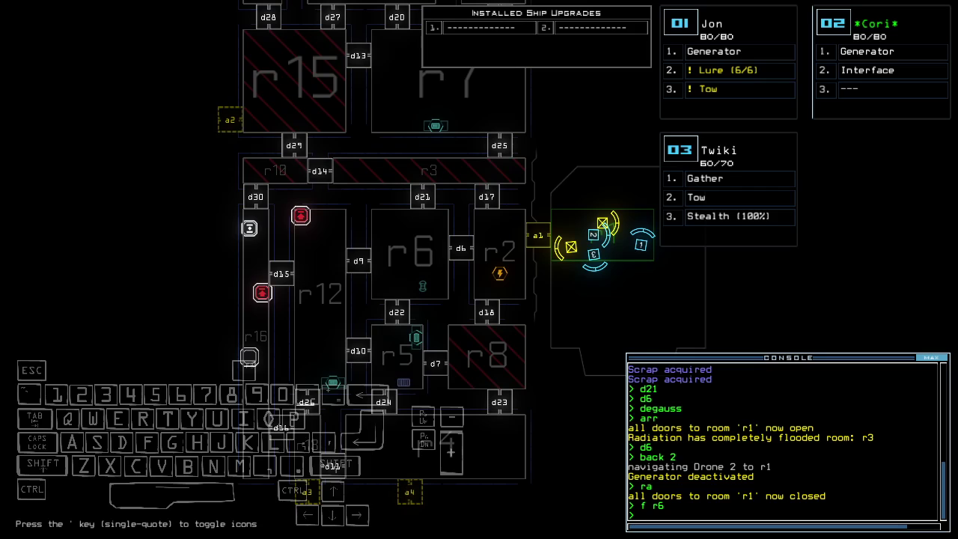
text(ou)
key(Down)
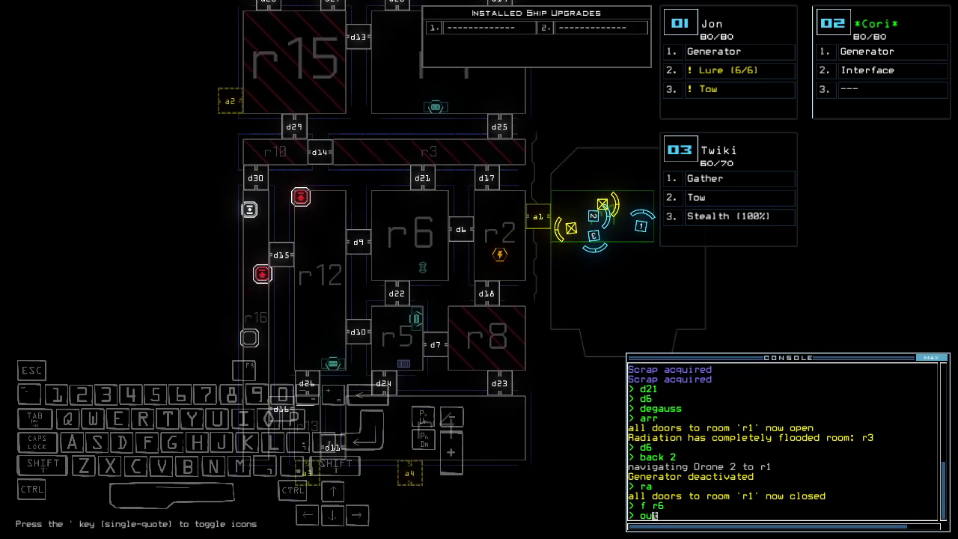
key(Up)
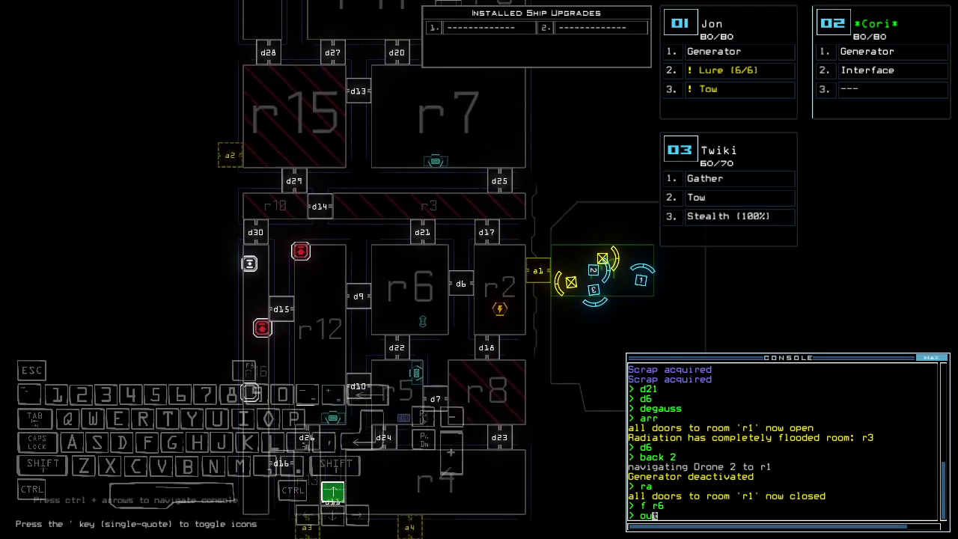
key(Down)
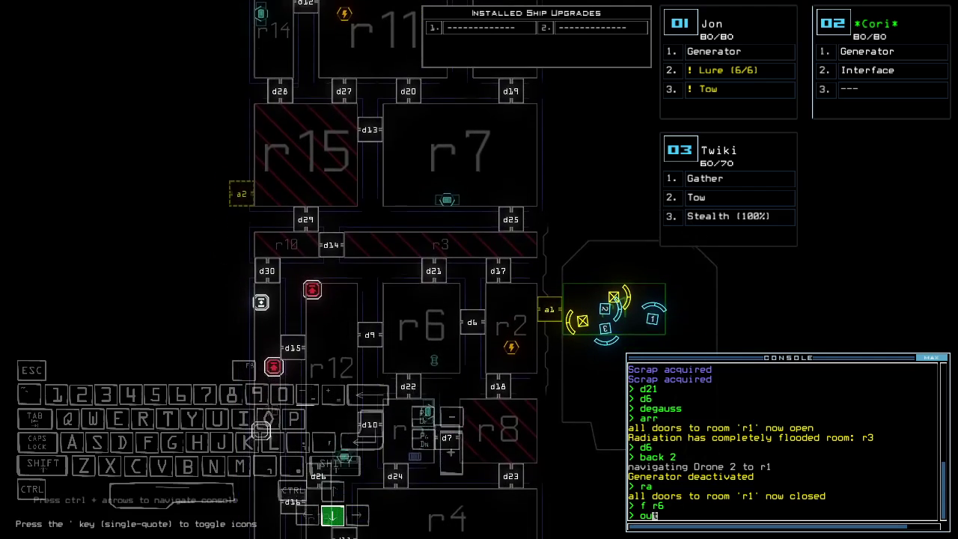
Depart the derelict with all drones, bringing up the 865-point score breakdown
key(Return)
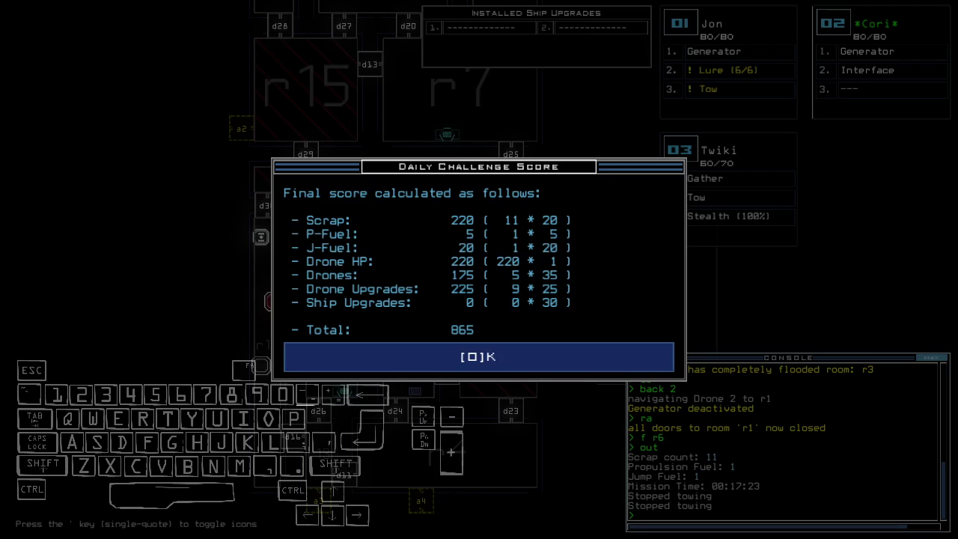
Dismiss the score summary to reveal the 09/17/2022 leaderboard, with 865 ranked 2 of 5
key(o)
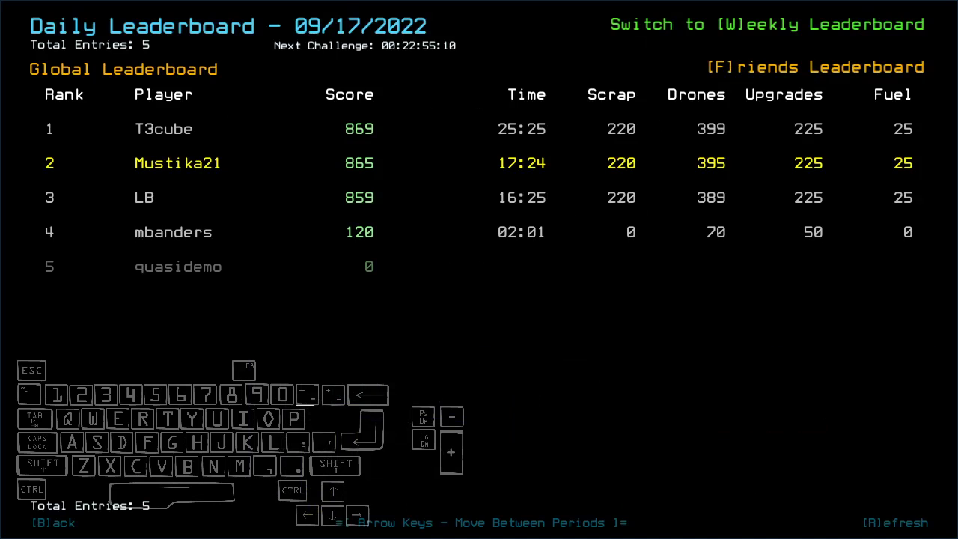